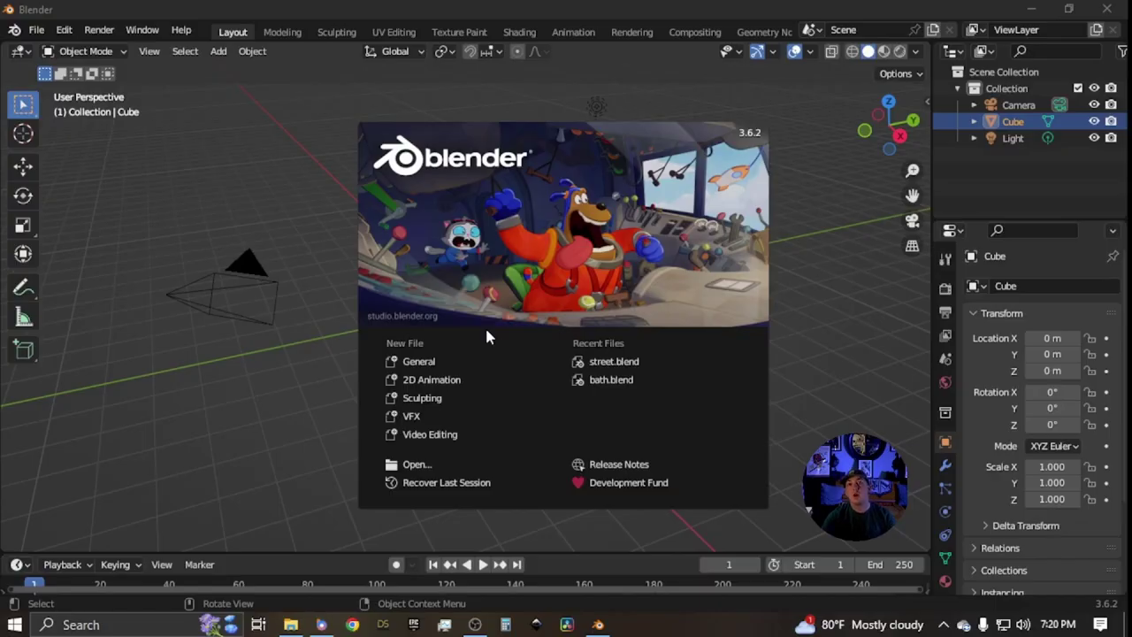
click(420, 419)
click(421, 420)
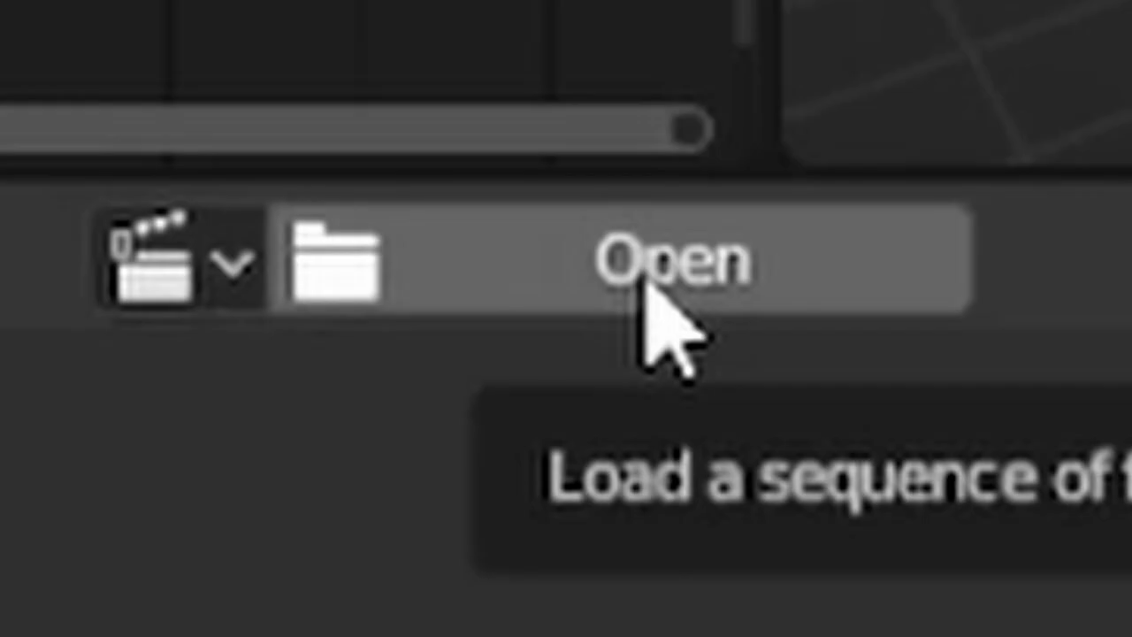
click(474, 217)
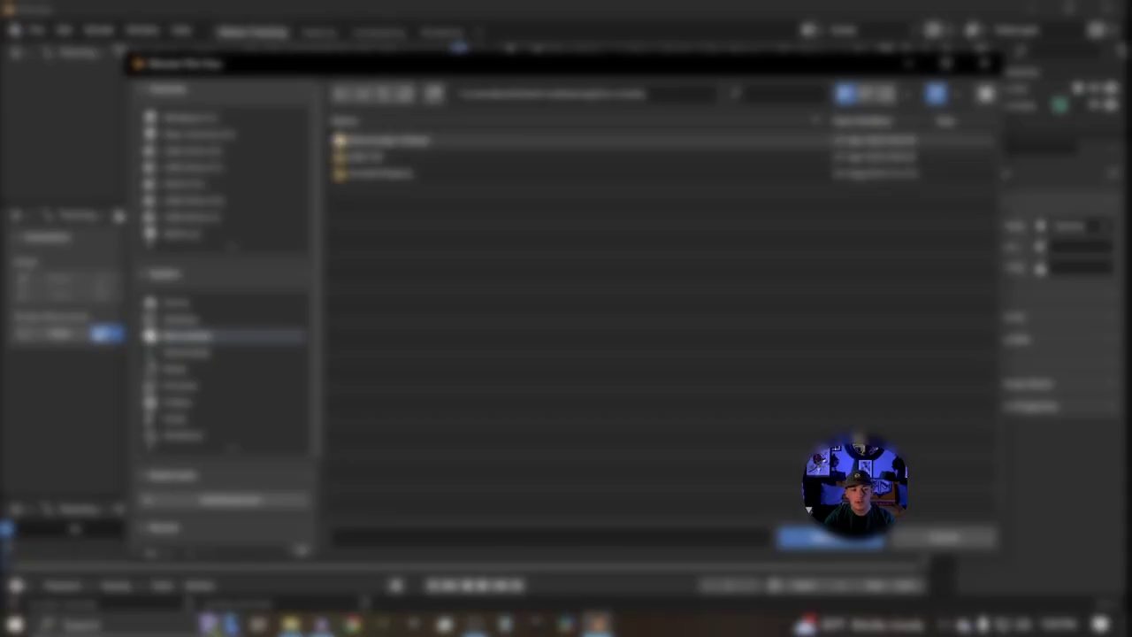
click(198, 134)
double_click(445, 159)
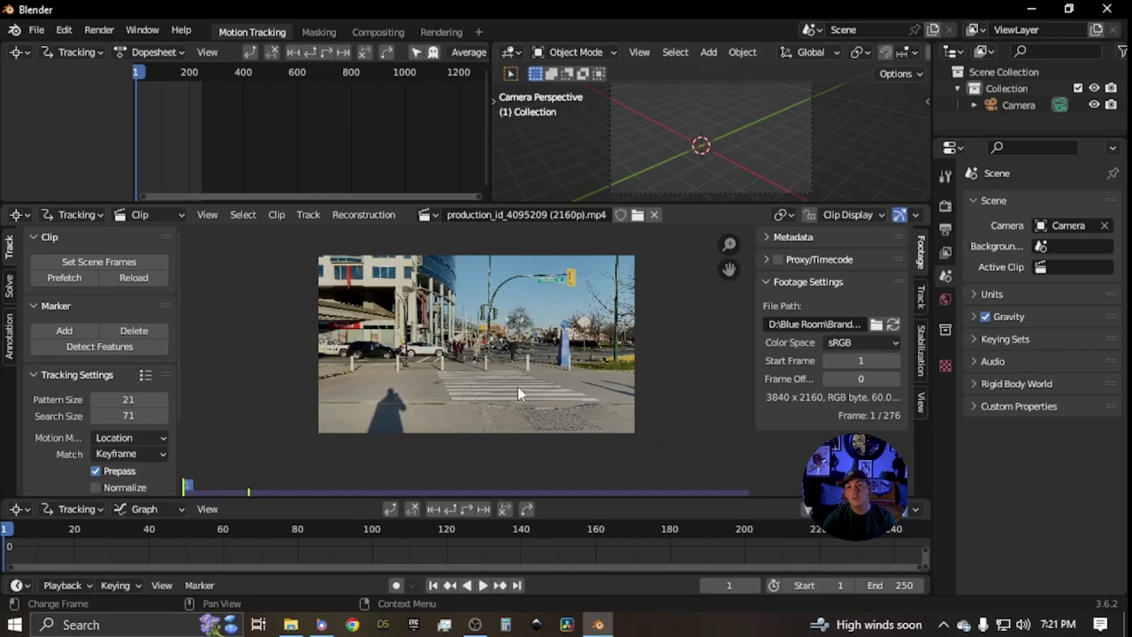
Enlarge the clip editor area and match the scene's frame range to the loaded footage
drag(430, 206, 447, 100)
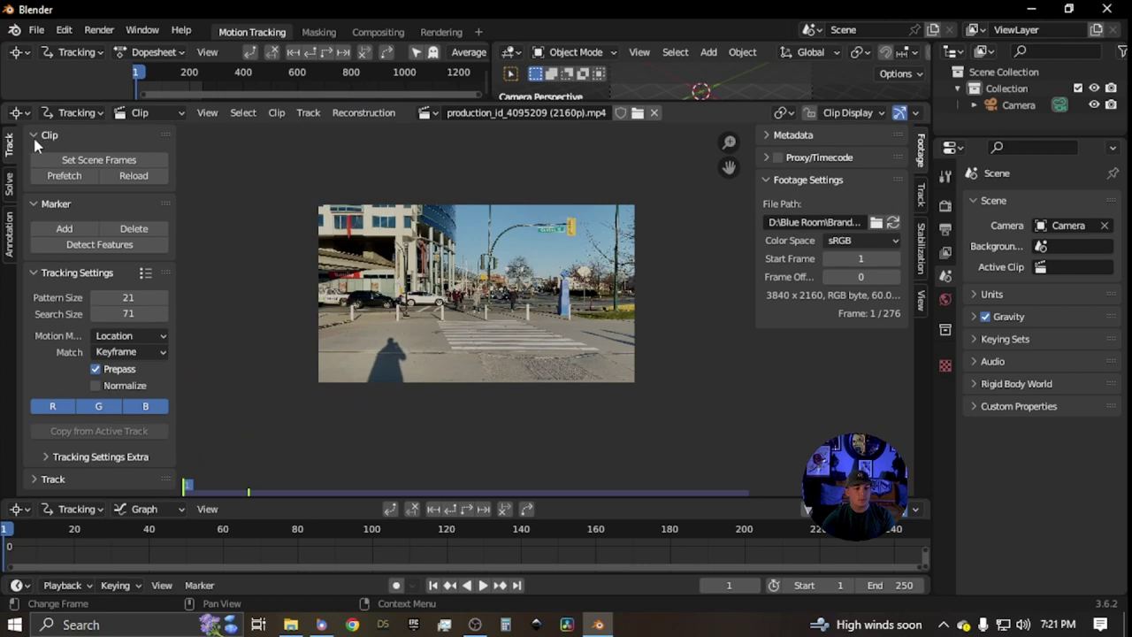
click(31, 135)
click(31, 135)
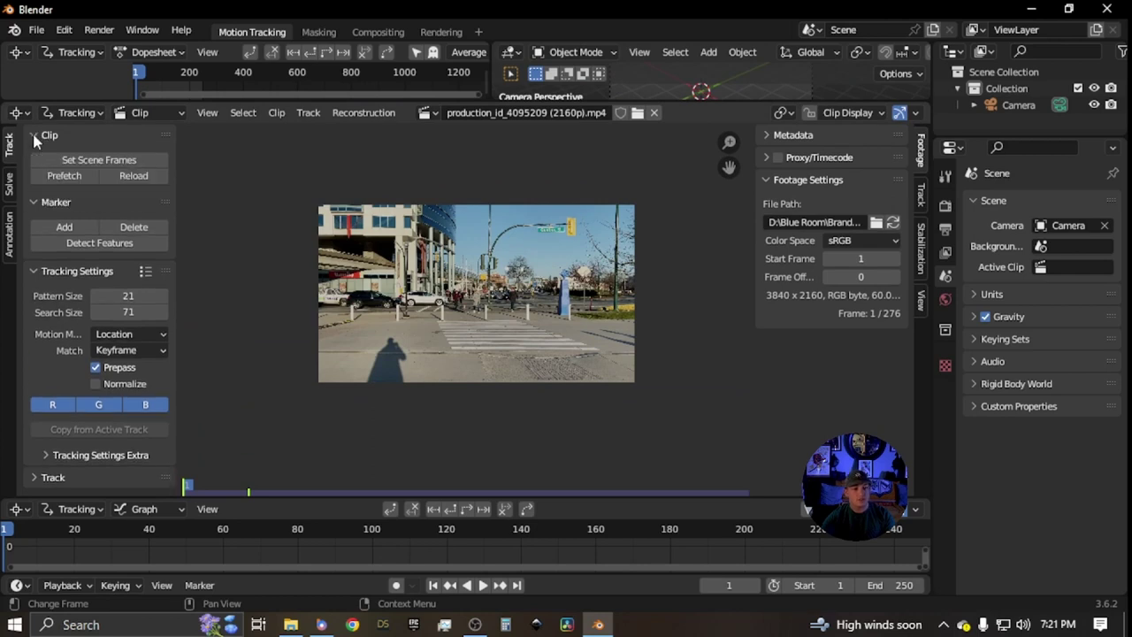
click(32, 136)
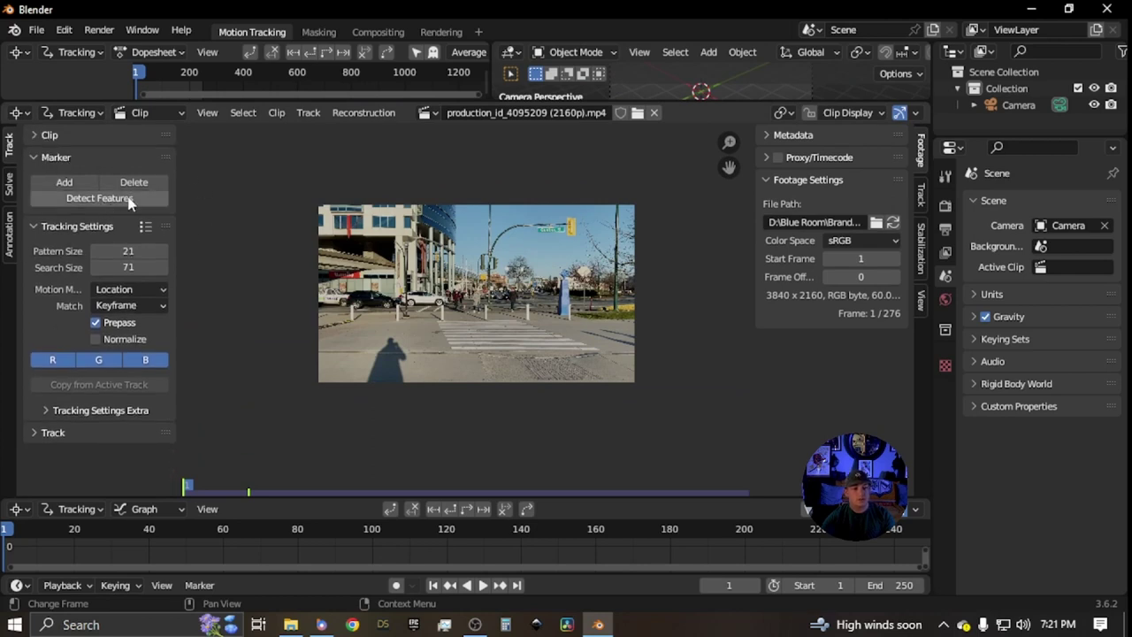
click(36, 135)
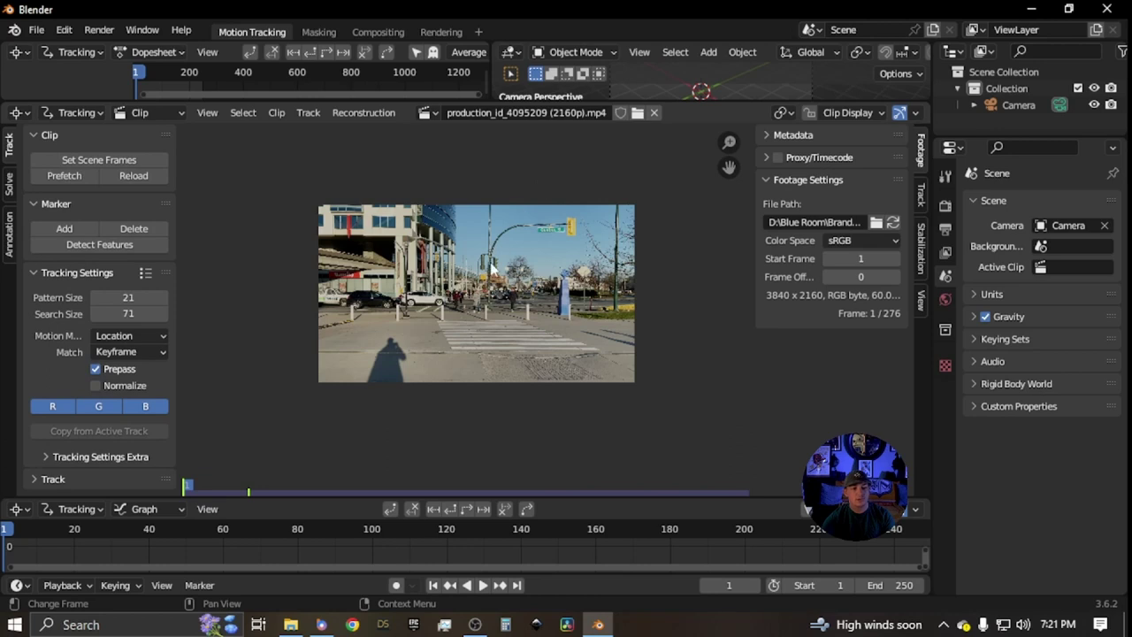
click(117, 159)
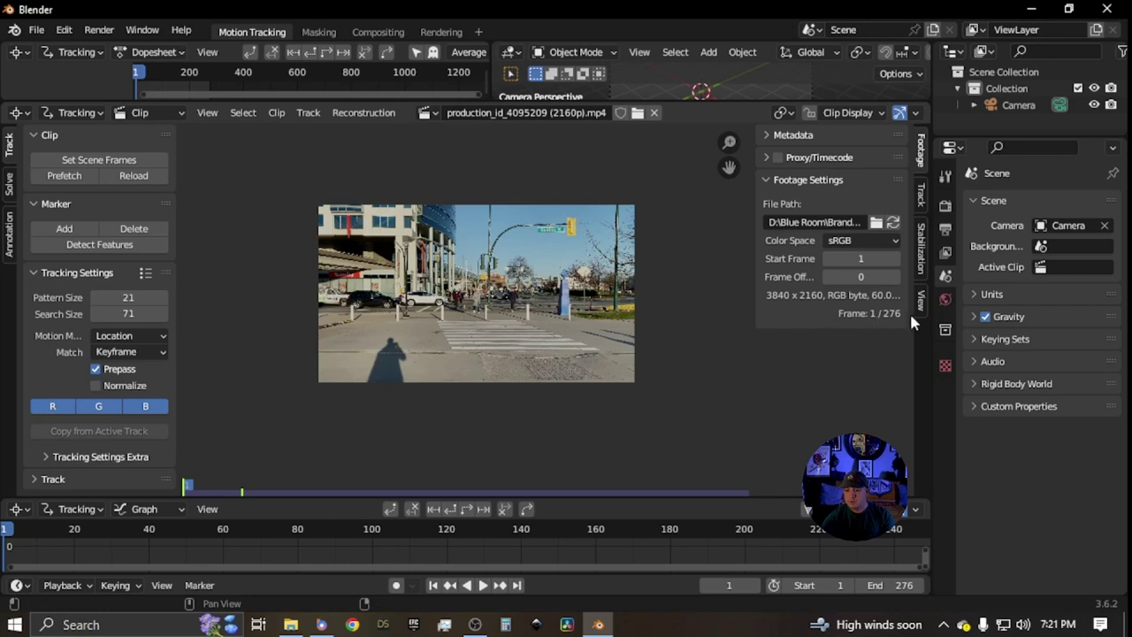
Prefetch the clip's frames into memory and set the scene's end frame to 120
drag(601, 573, 586, 549)
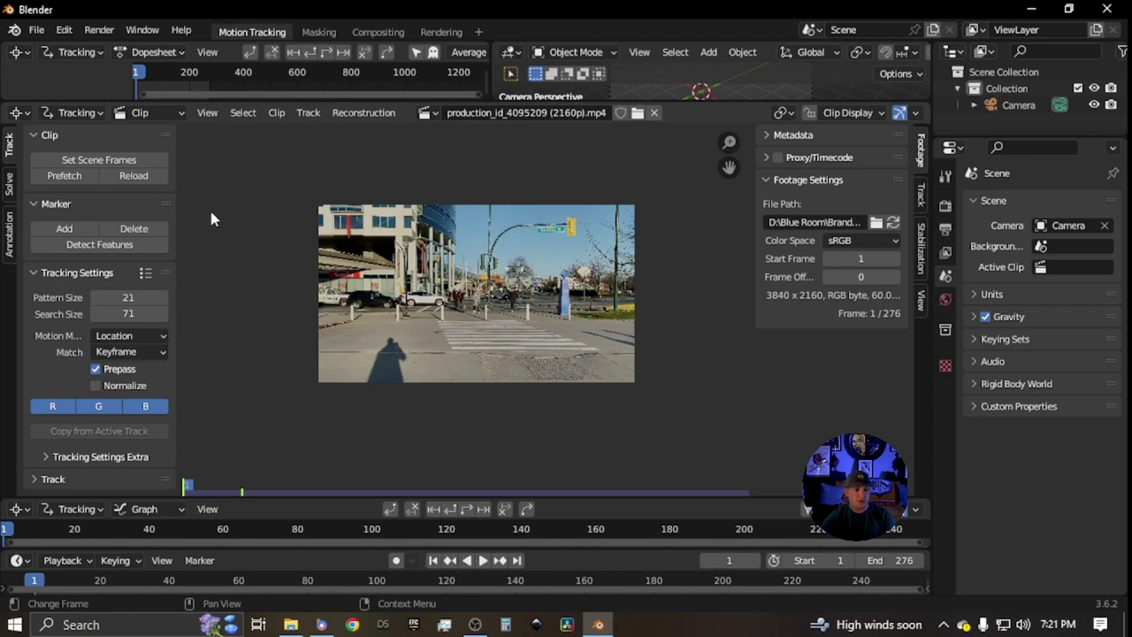
click(67, 175)
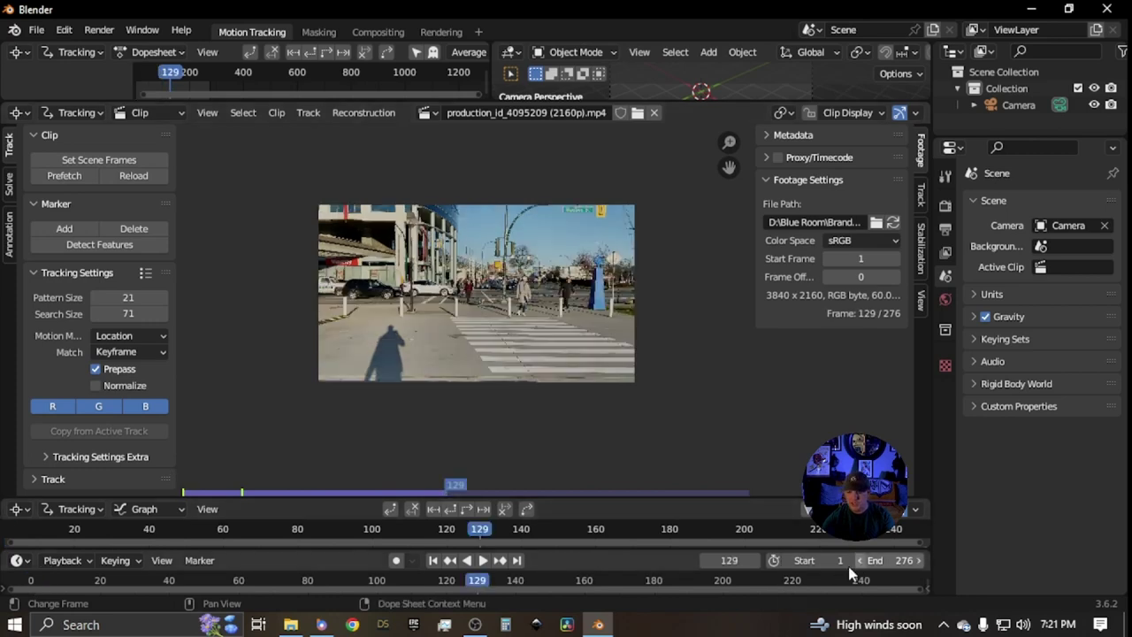
click(871, 560)
text(120)
key(Return)
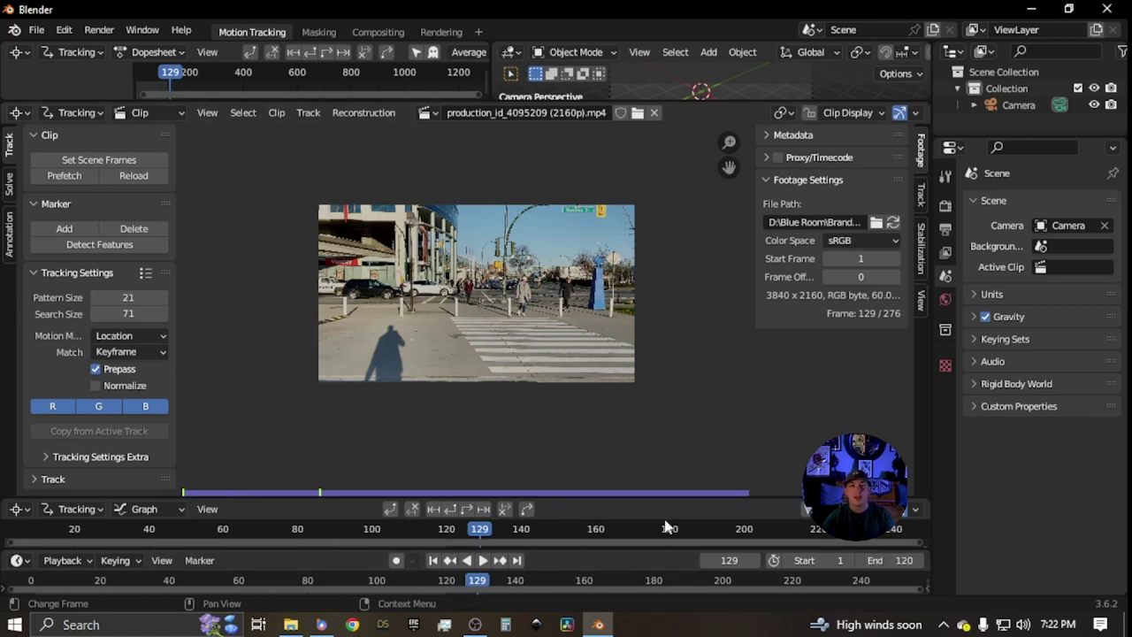
Add a tracking marker at frame 129 and place it on the near-post corner of the farthest crosswalk stripe
scroll(511, 419, up, 2)
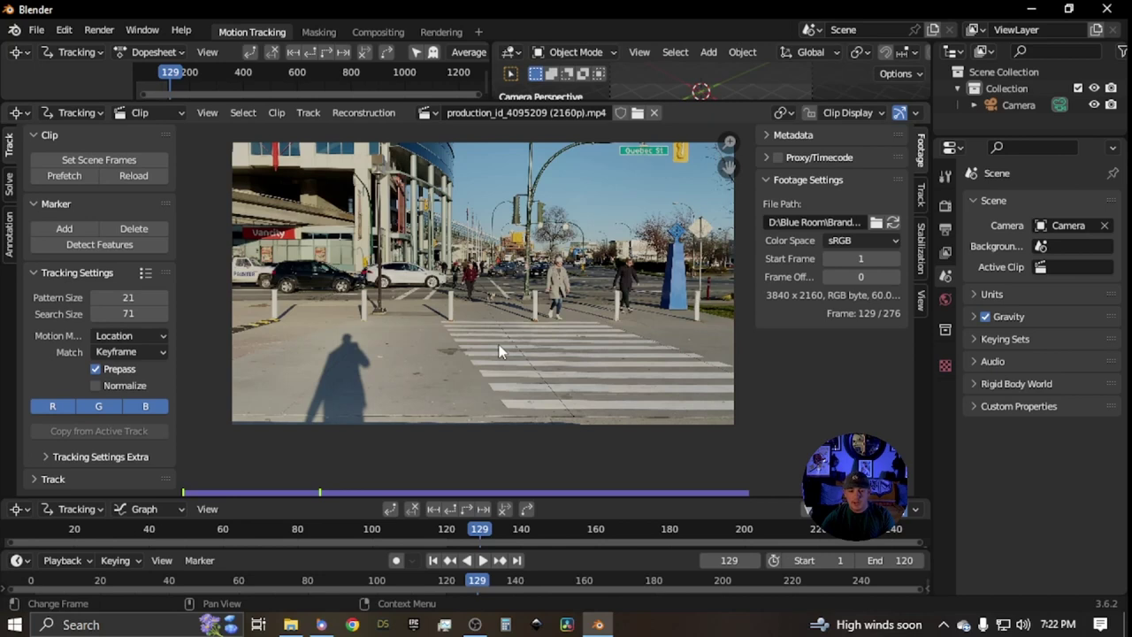
scroll(498, 350, up, 4)
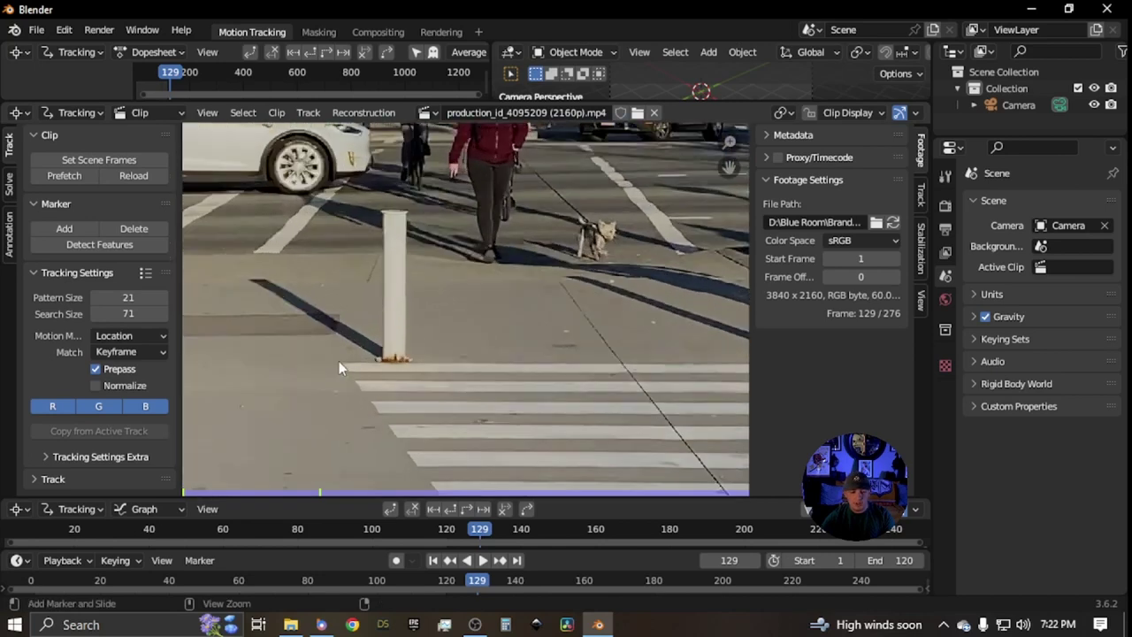
ctrl+click(344, 368)
scroll(617, 323, up, 3)
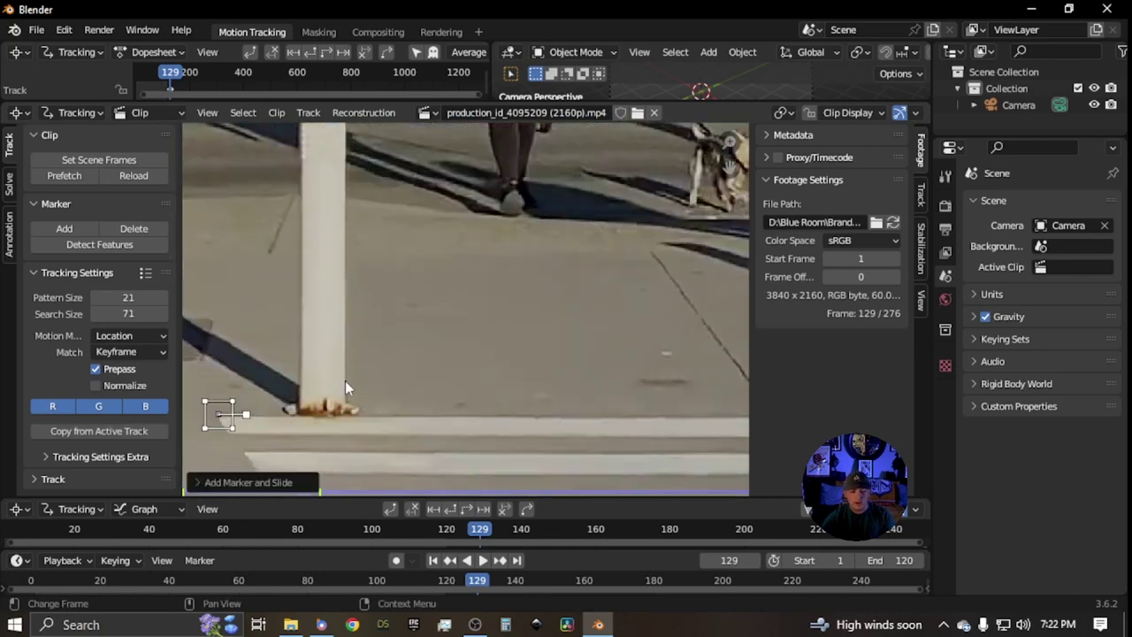
scroll(553, 330, up, 6)
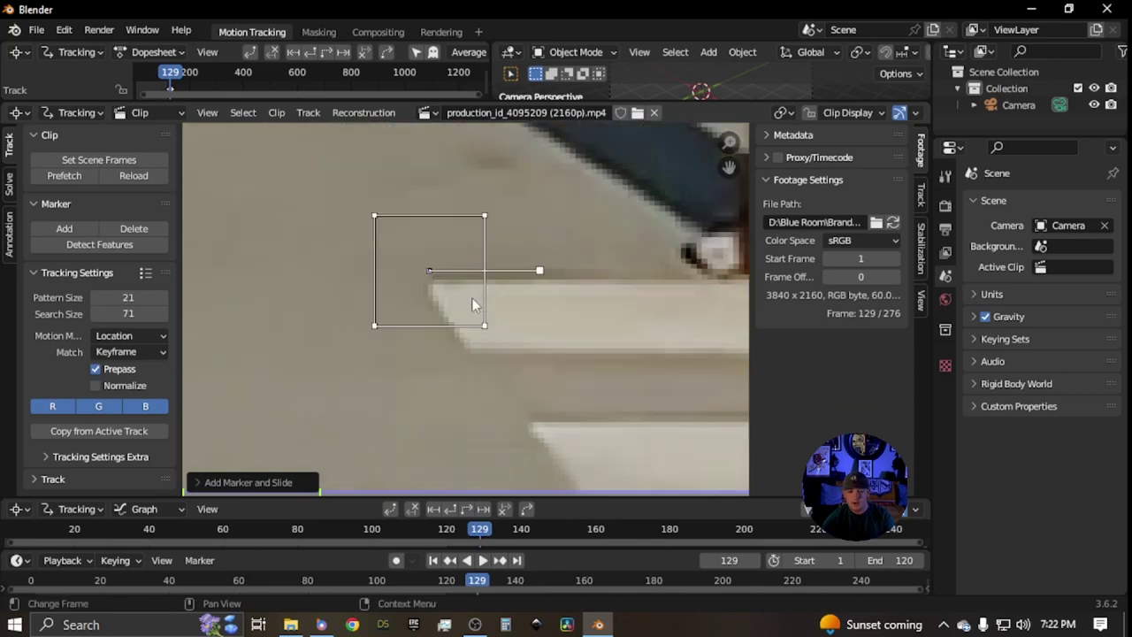
key(g)
click(491, 299)
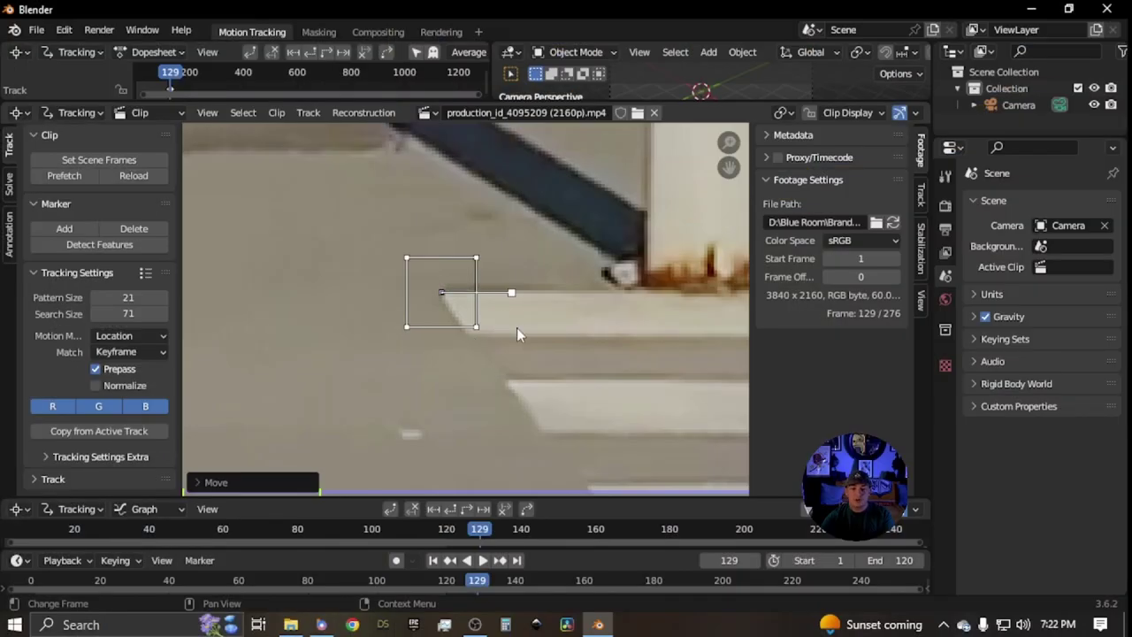
Scale the tracking marker up to about 1.3 times its size and display its track properties
key(s)
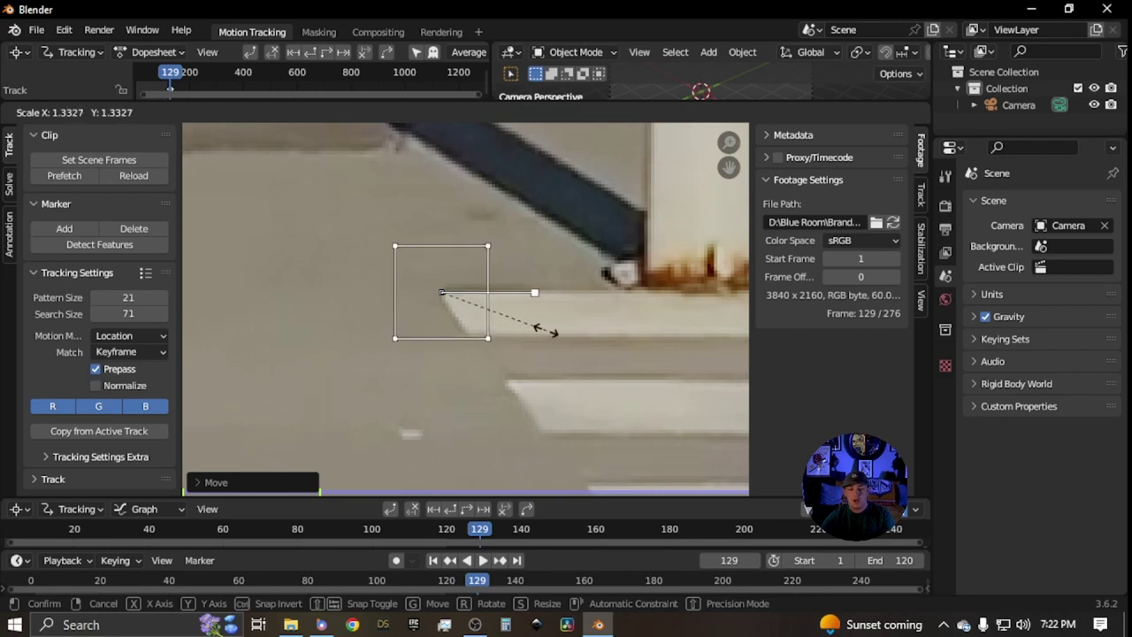
click(558, 334)
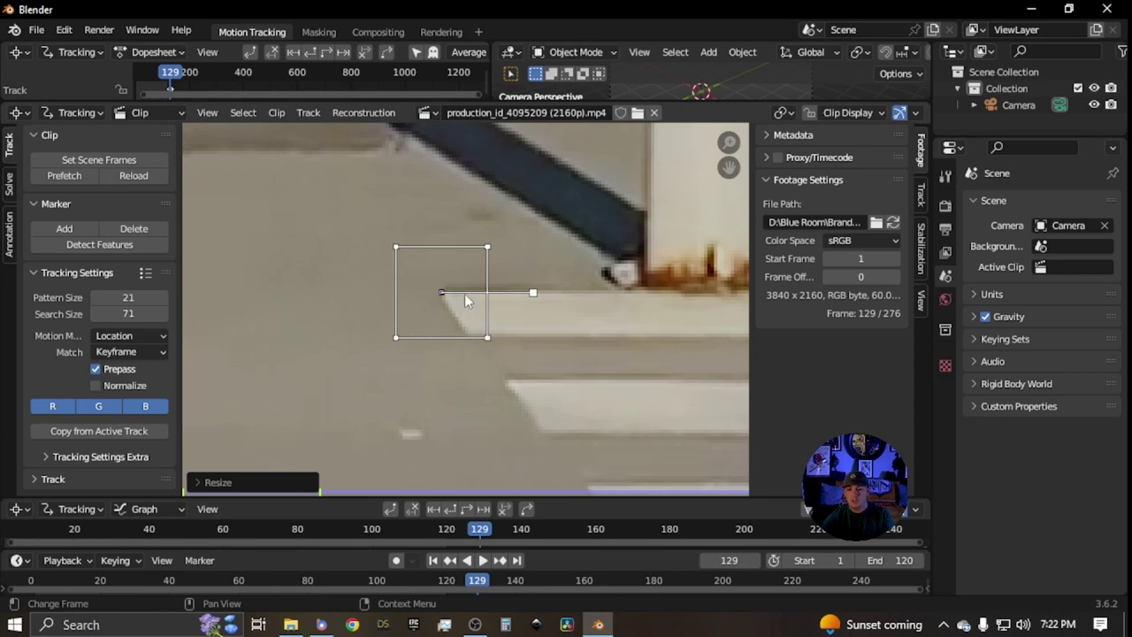
scroll(479, 321, down, 6)
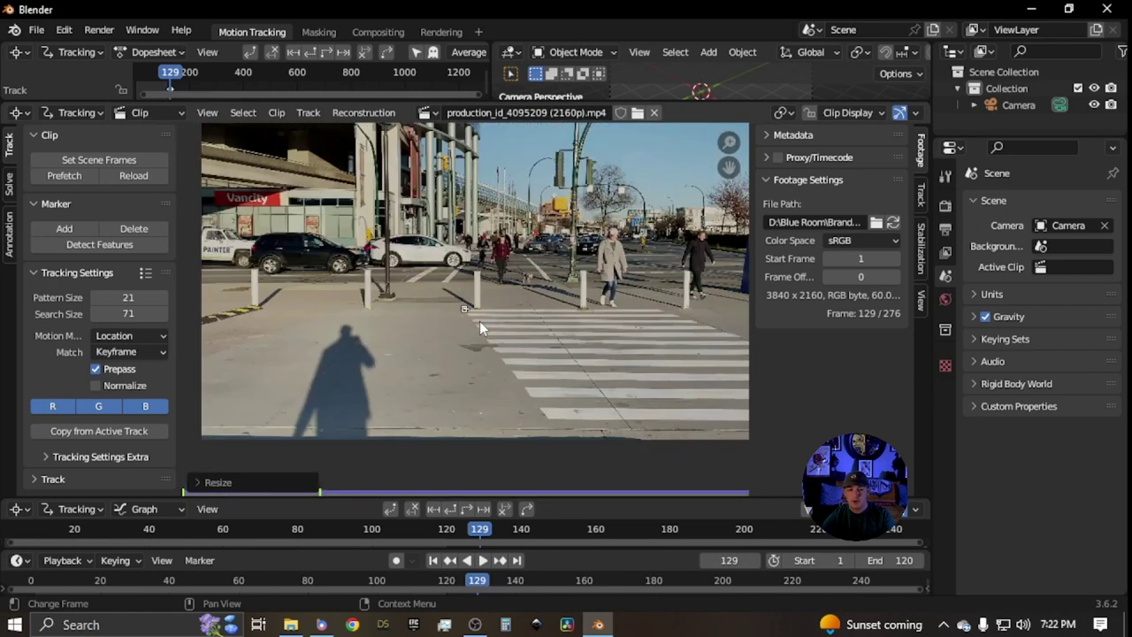
click(922, 200)
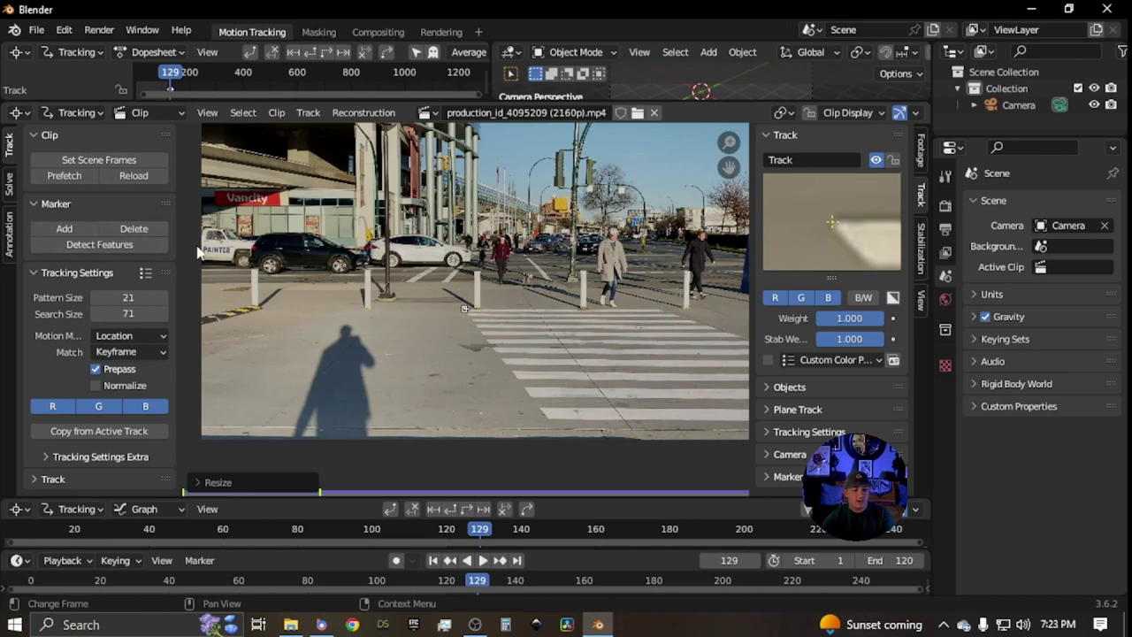
Widen the tracking settings area and set the motion model to Perspective
drag(177, 358, 264, 361)
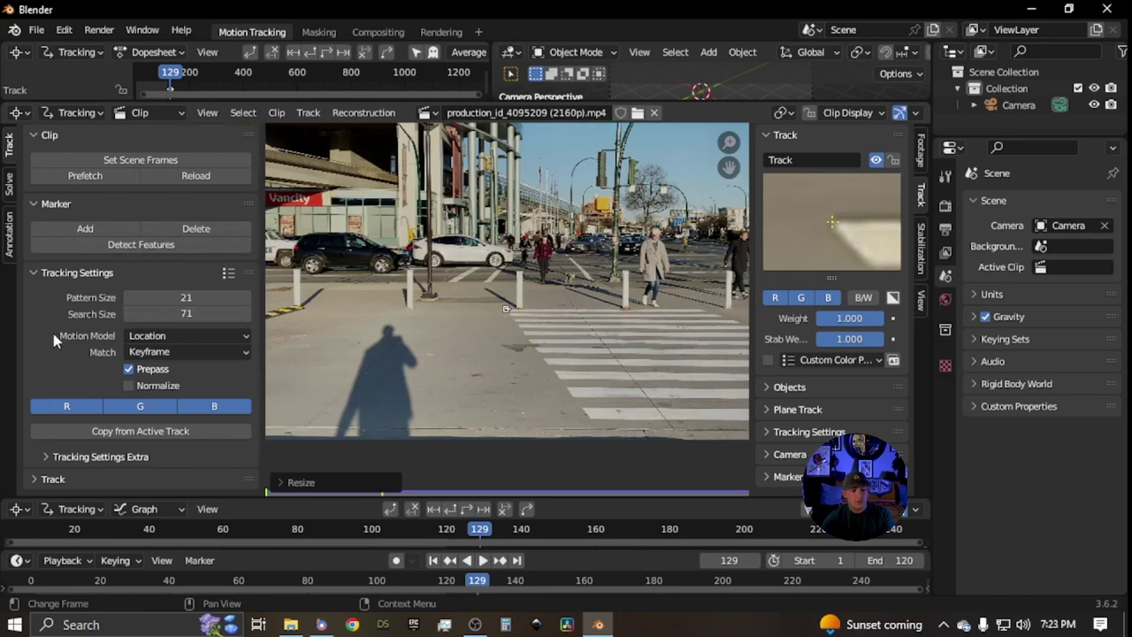
click(168, 338)
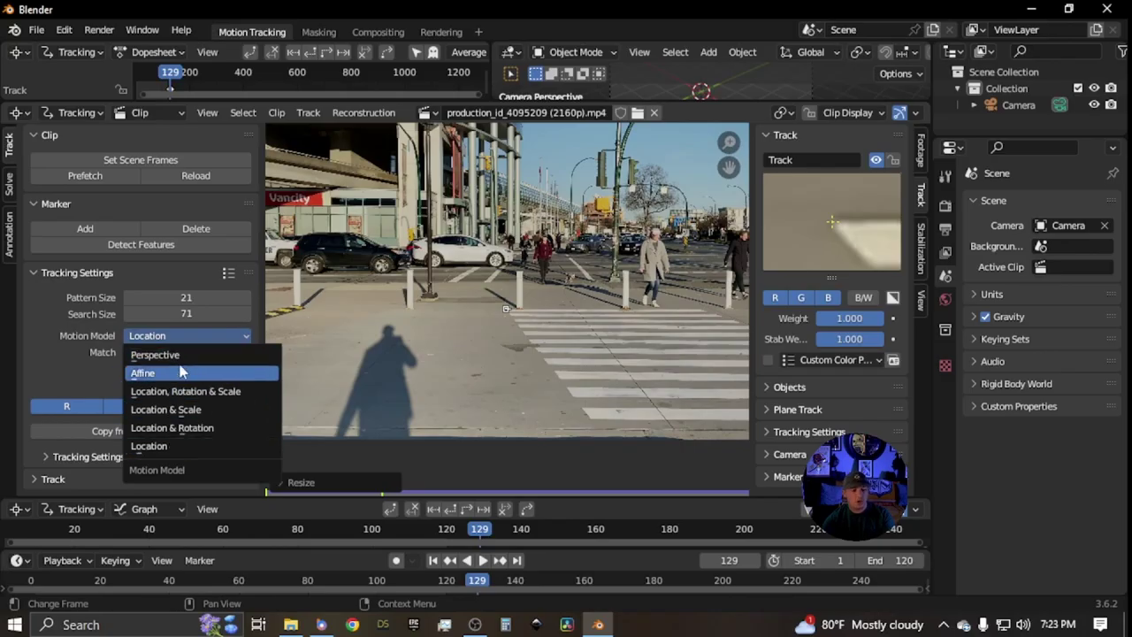
click(155, 354)
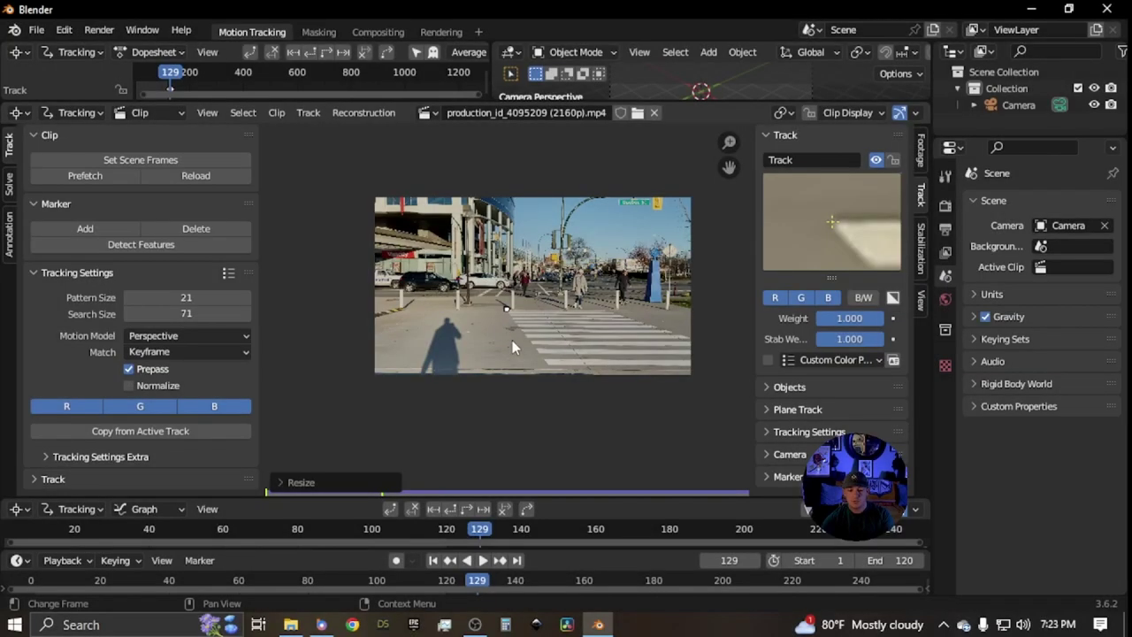
Play the clip from the first frame to frame 120 and move the marker back onto the crosswalk stripe's corner
click(432, 560)
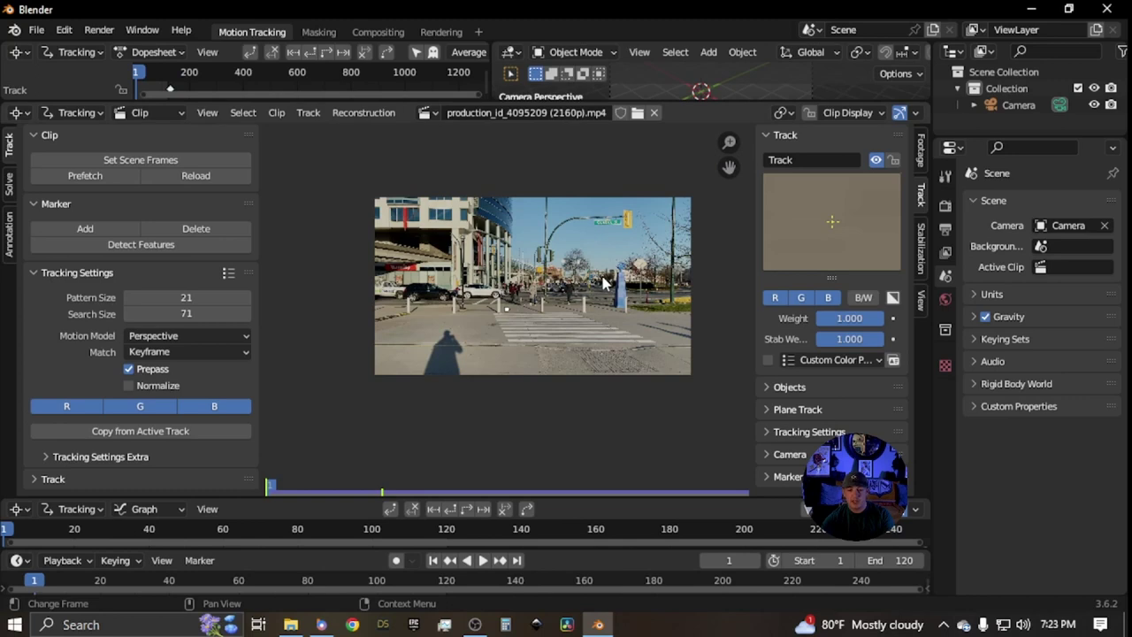
key(space)
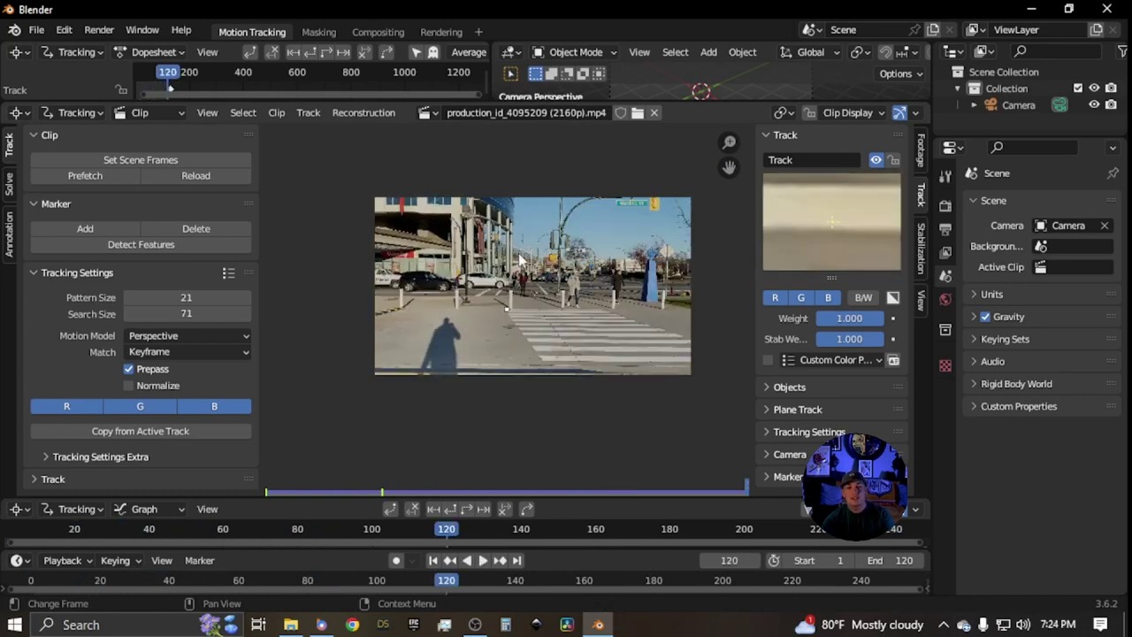
scroll(511, 314, up, 12)
key(g)
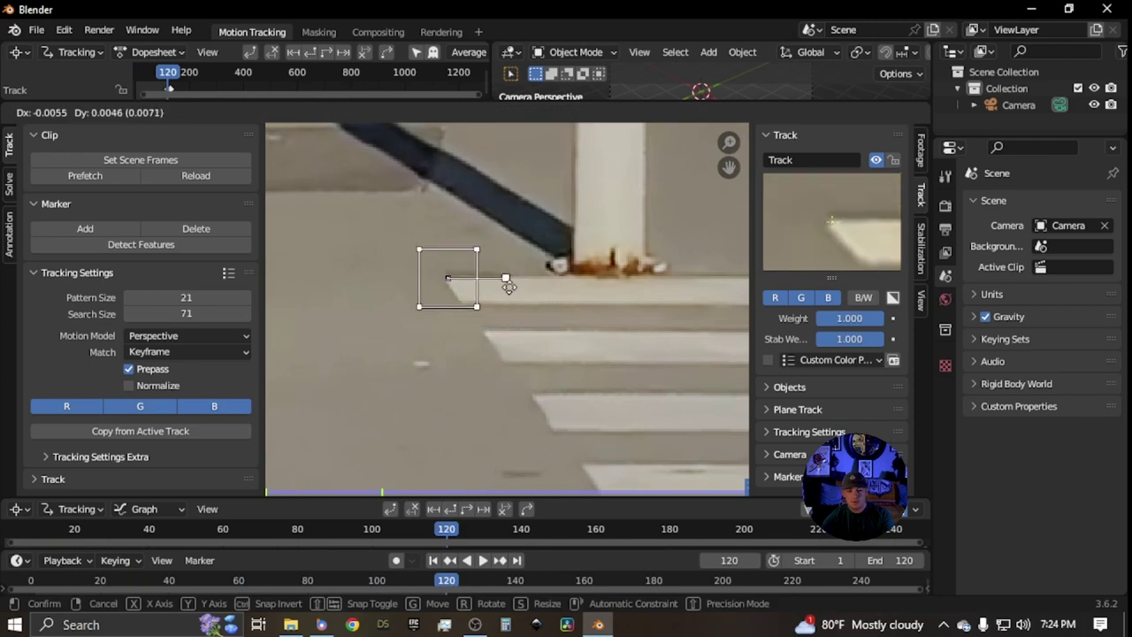
click(507, 285)
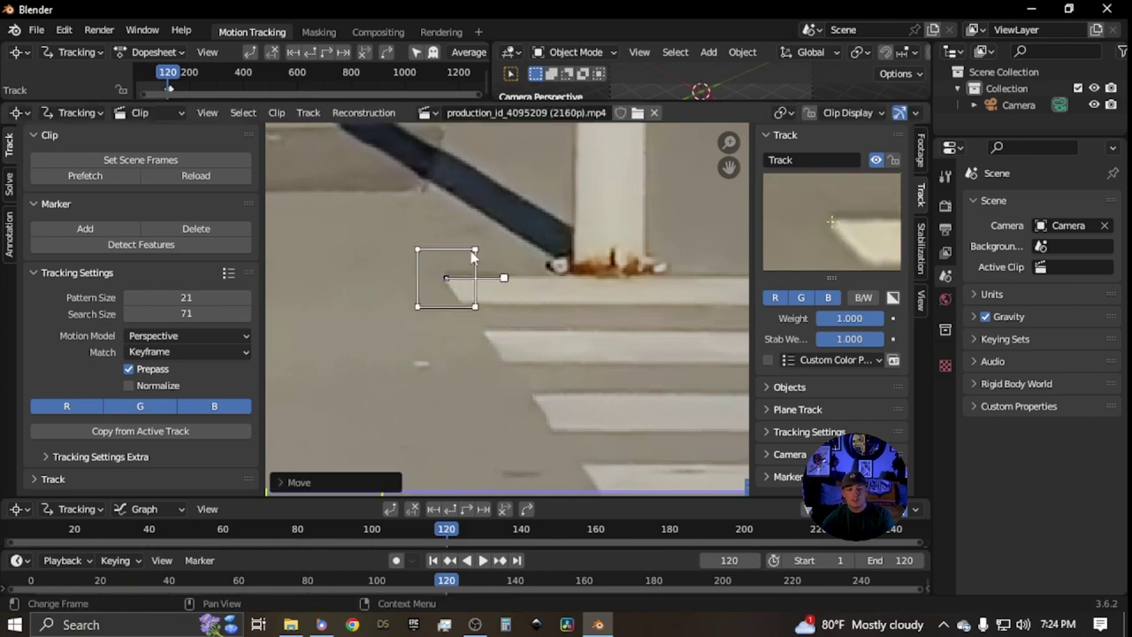
scroll(508, 334, down, 2)
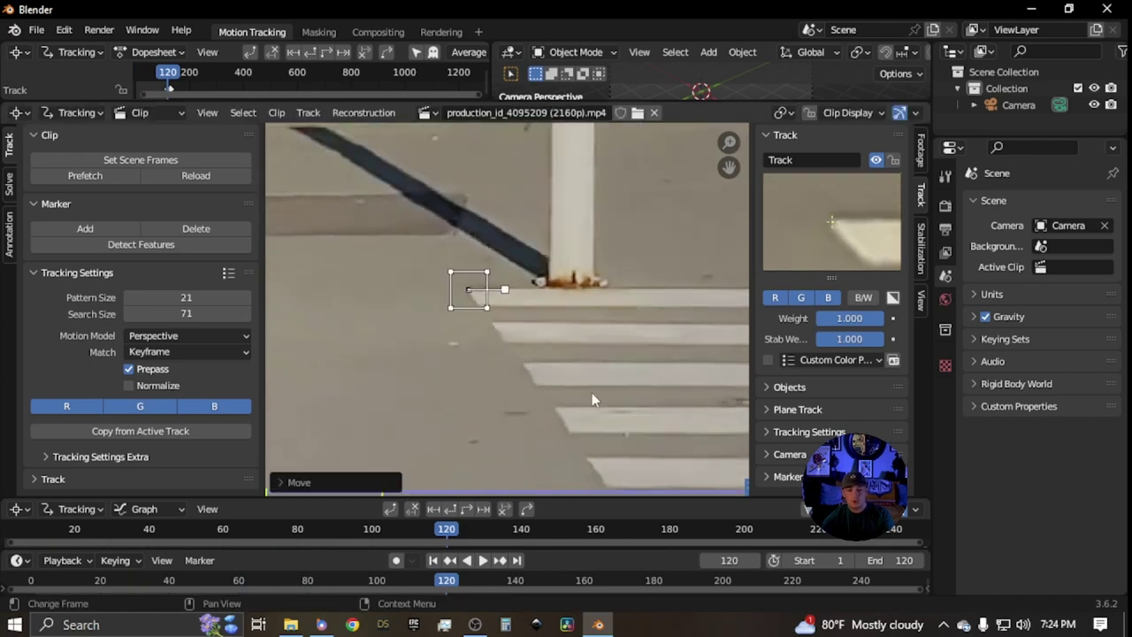
key(g)
key(Escape)
key(r)
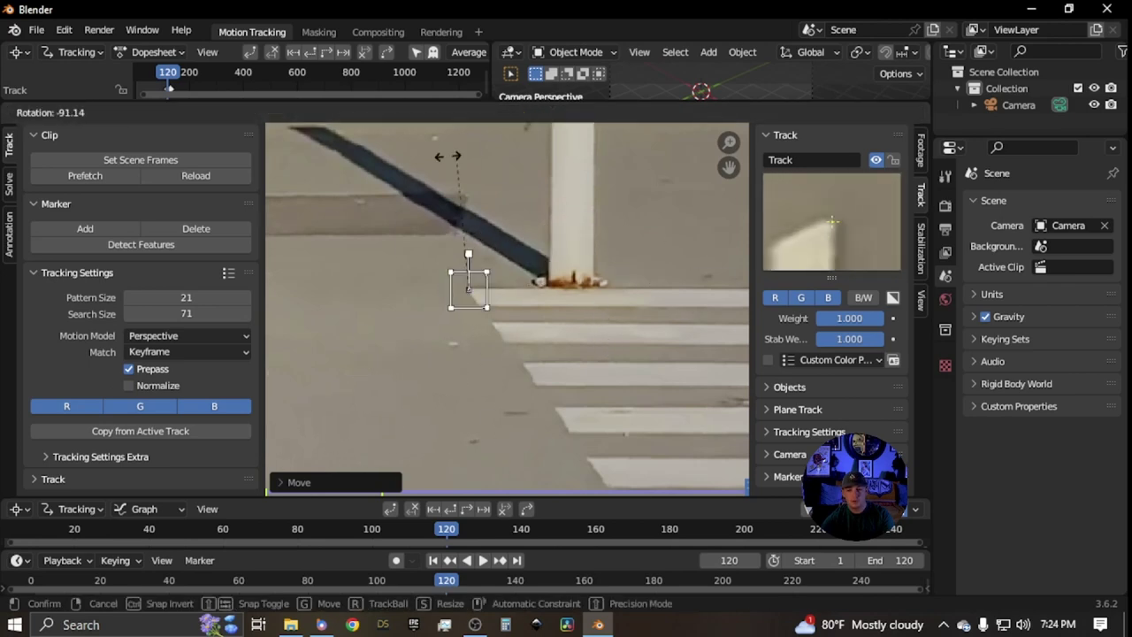
key(Escape)
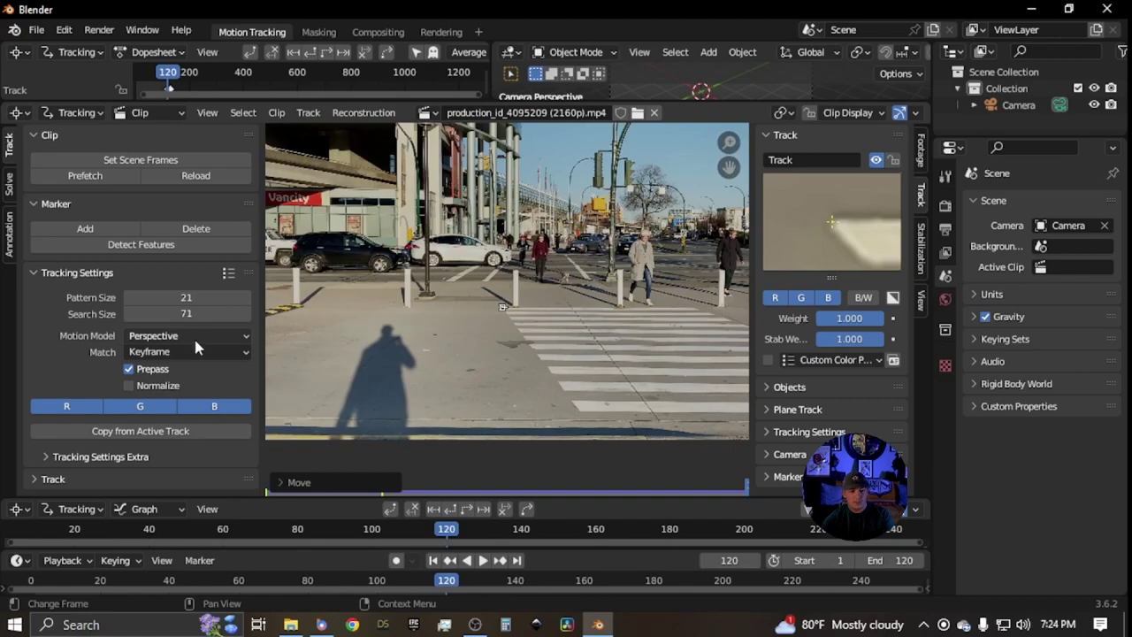
Set the tracking motion model to Affine and enable Normalize
click(196, 336)
click(197, 372)
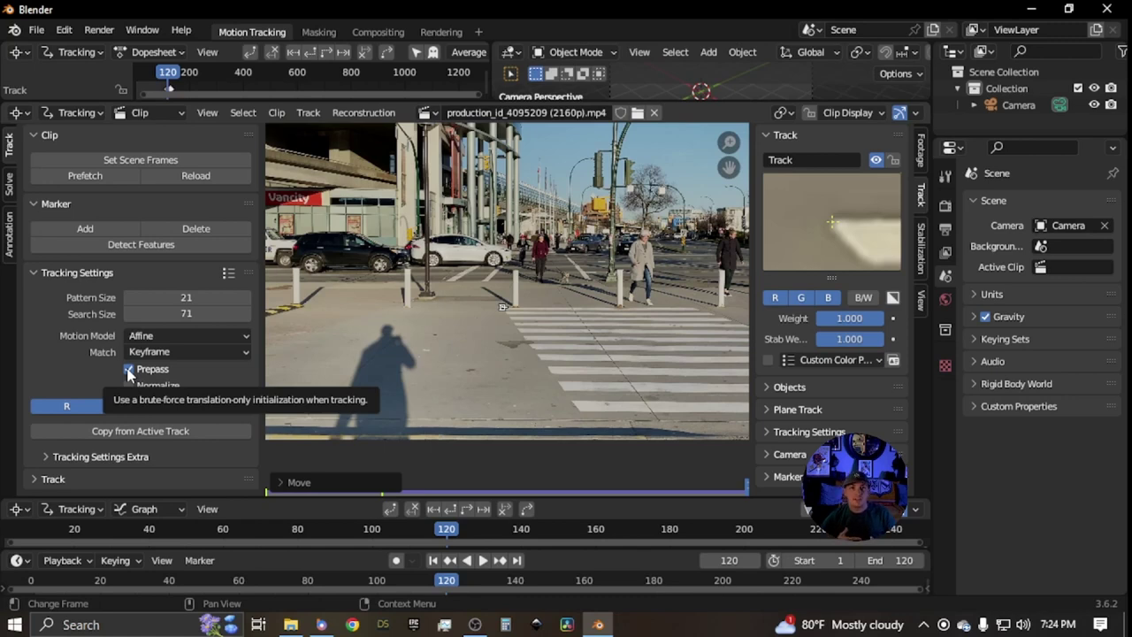
click(130, 386)
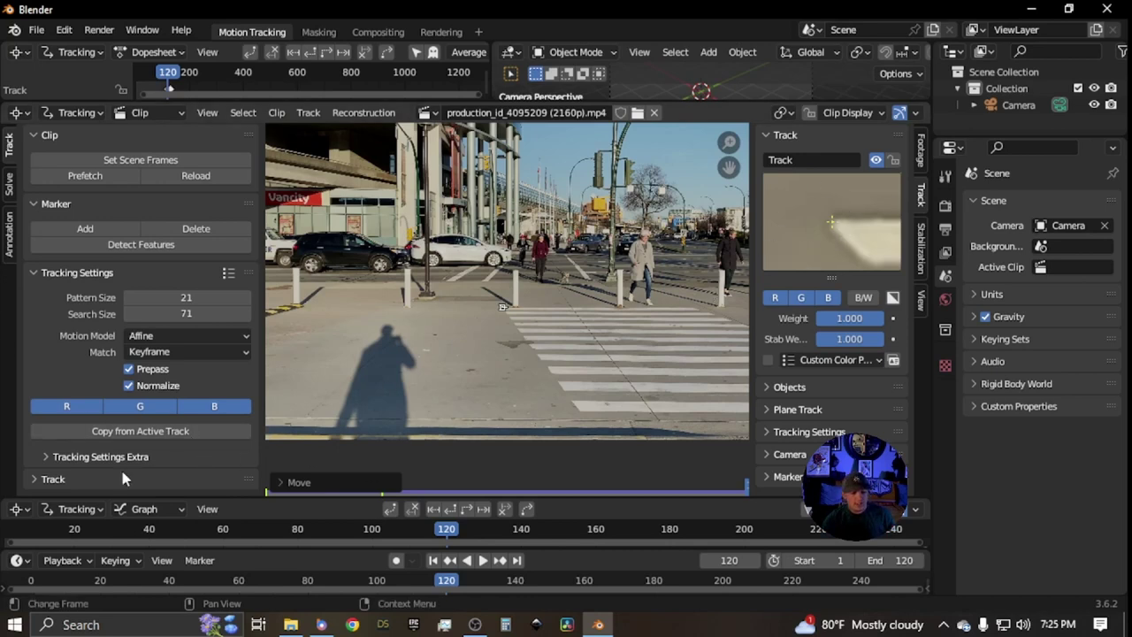
Reveal the Track operations and scrub the clip to frame 59 and back to frame 120
click(36, 478)
scroll(113, 411, down, 3)
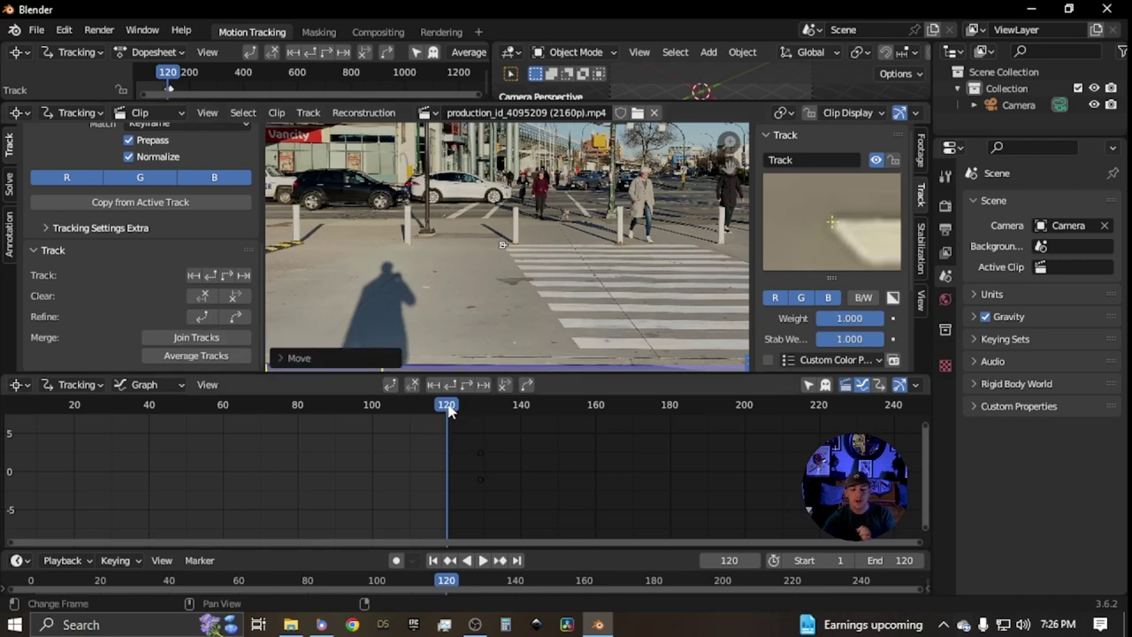
click(223, 410)
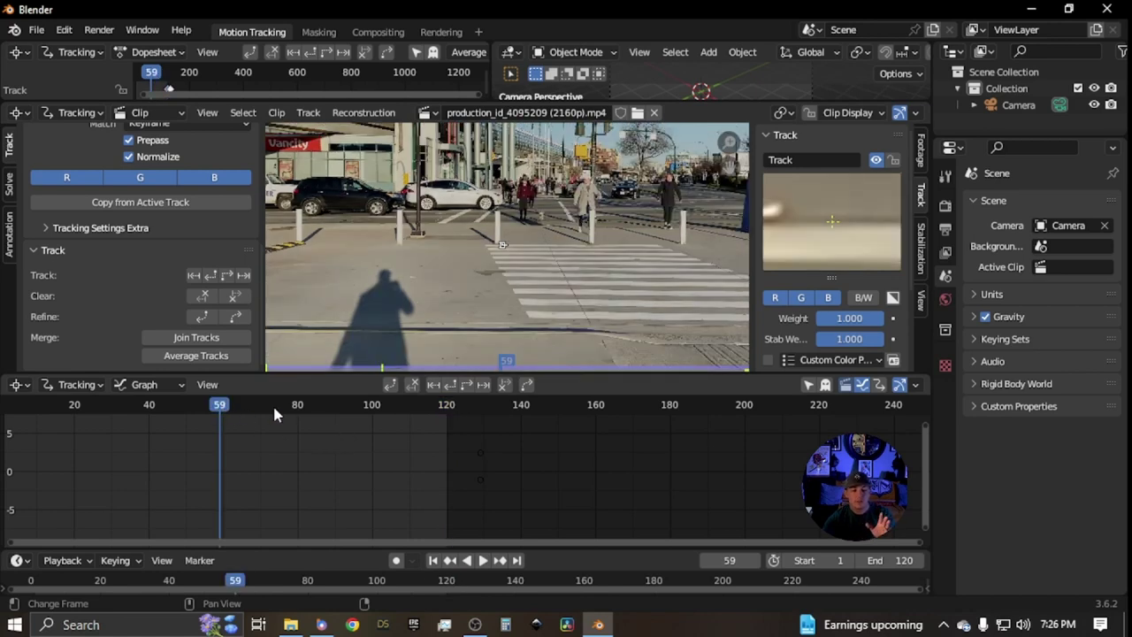
click(446, 410)
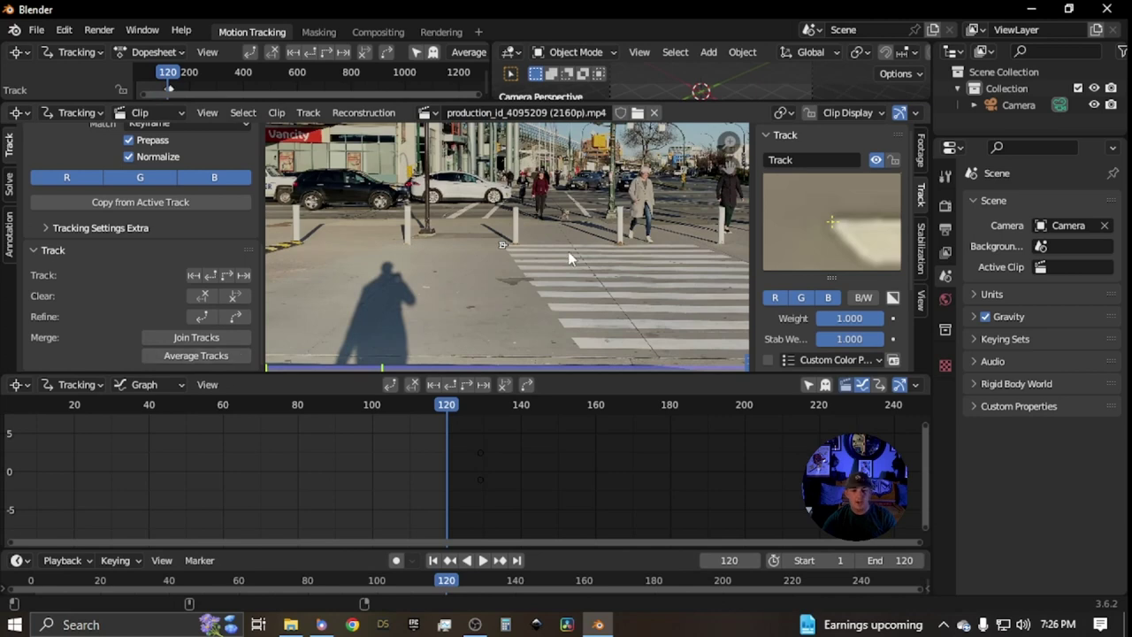
Add two more tracking markers, one beside the crosswalk's edge and one on the pavement near the photographer's shadow
ctrl+click(516, 264)
ctrl+click(398, 253)
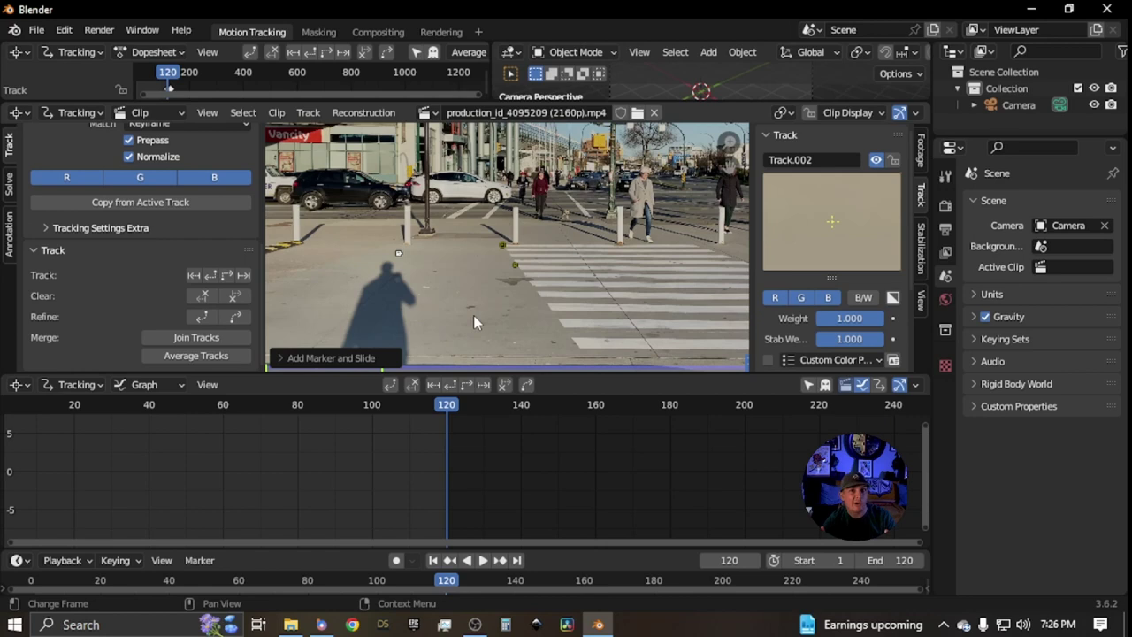
scroll(473, 316, down, 1)
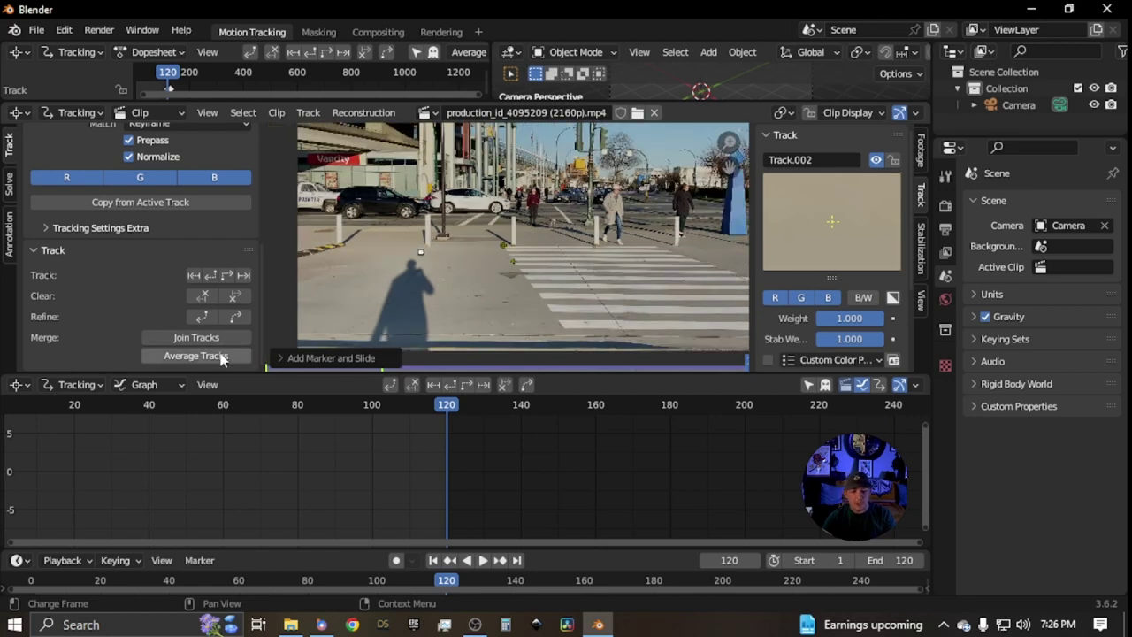
Select all three markers and combine them with Average Tracks
shift+click(505, 251)
shift+click(512, 260)
shift+click(504, 247)
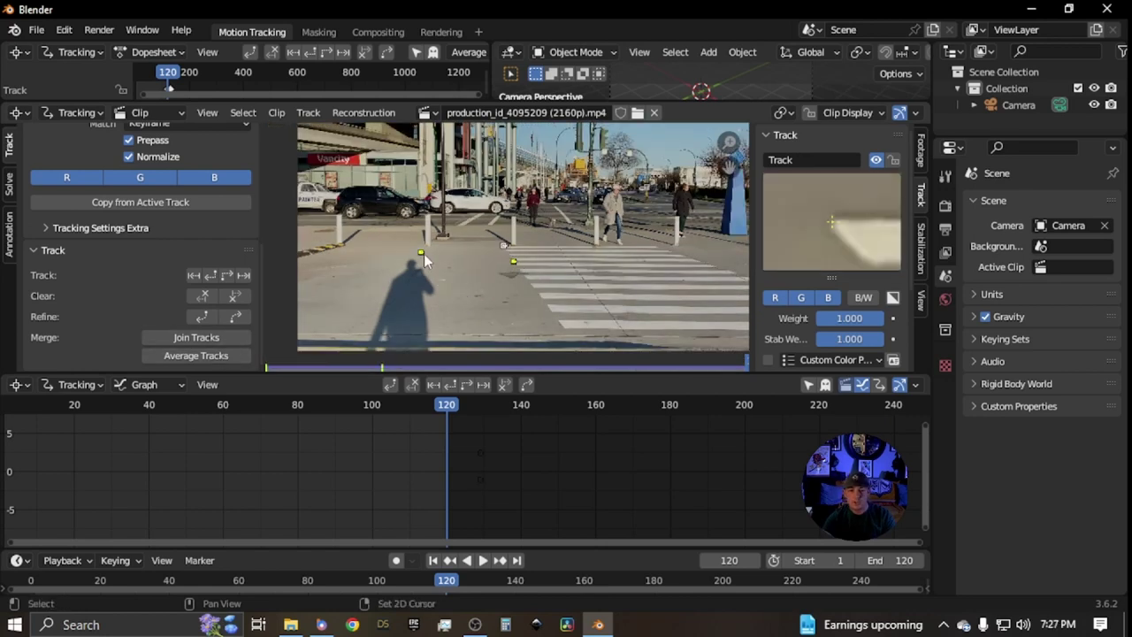
click(184, 339)
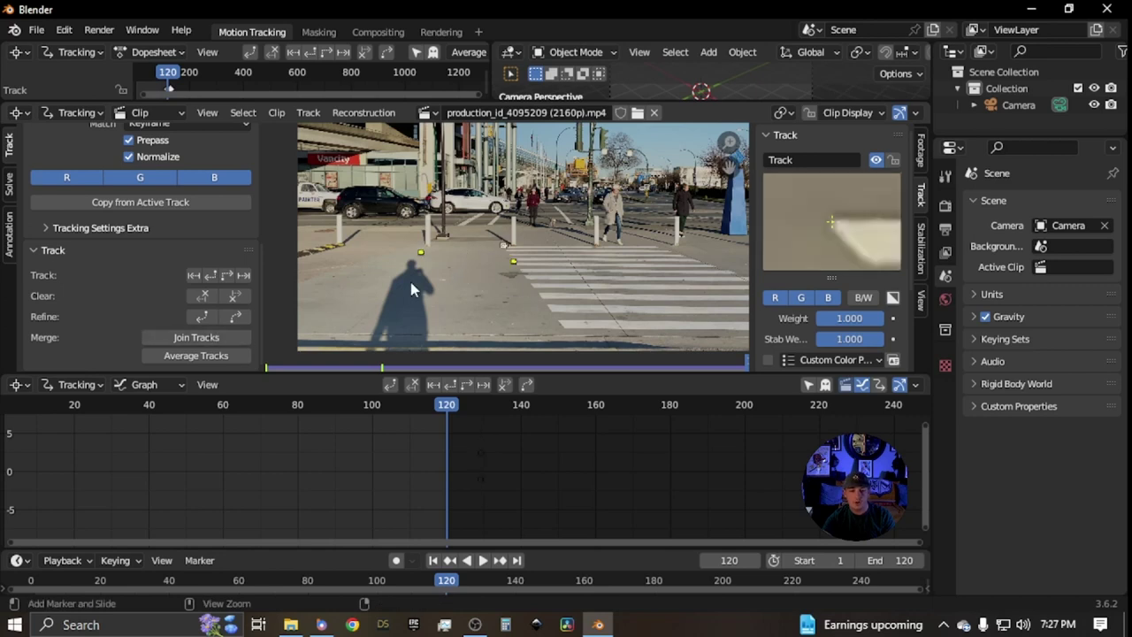
click(211, 357)
scroll(531, 248, up, 5)
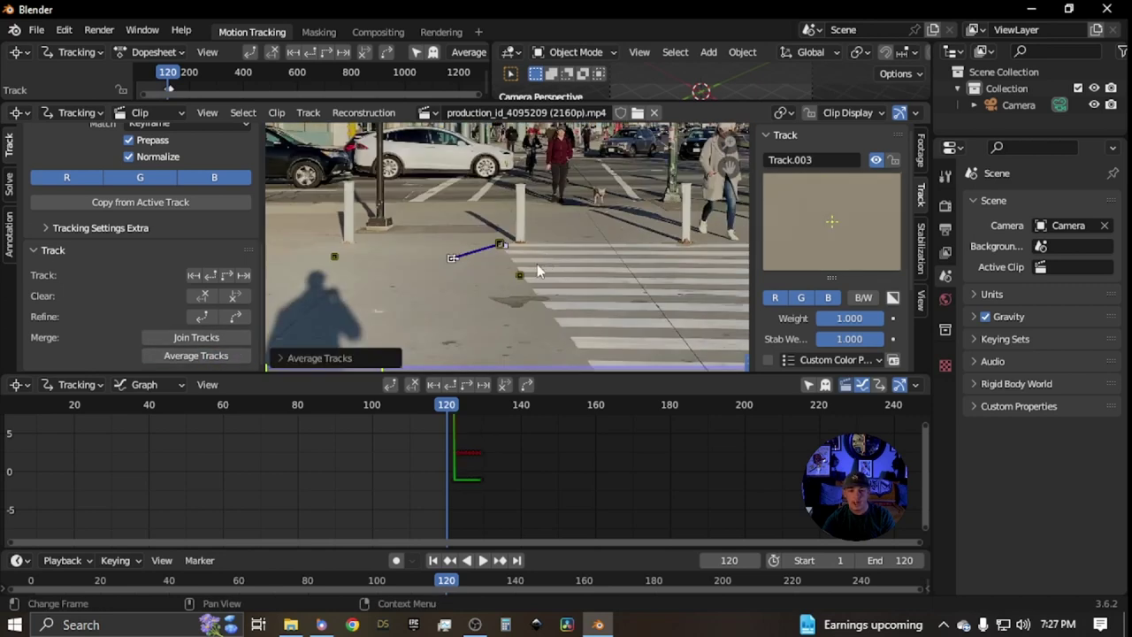
Undo the track averaging and the two added markers, keeping only the original marker on the crosswalk stripe's corner
scroll(434, 272, down, 2)
key(ctrl+z)
key(ctrl+z)
key(ctrl+z)
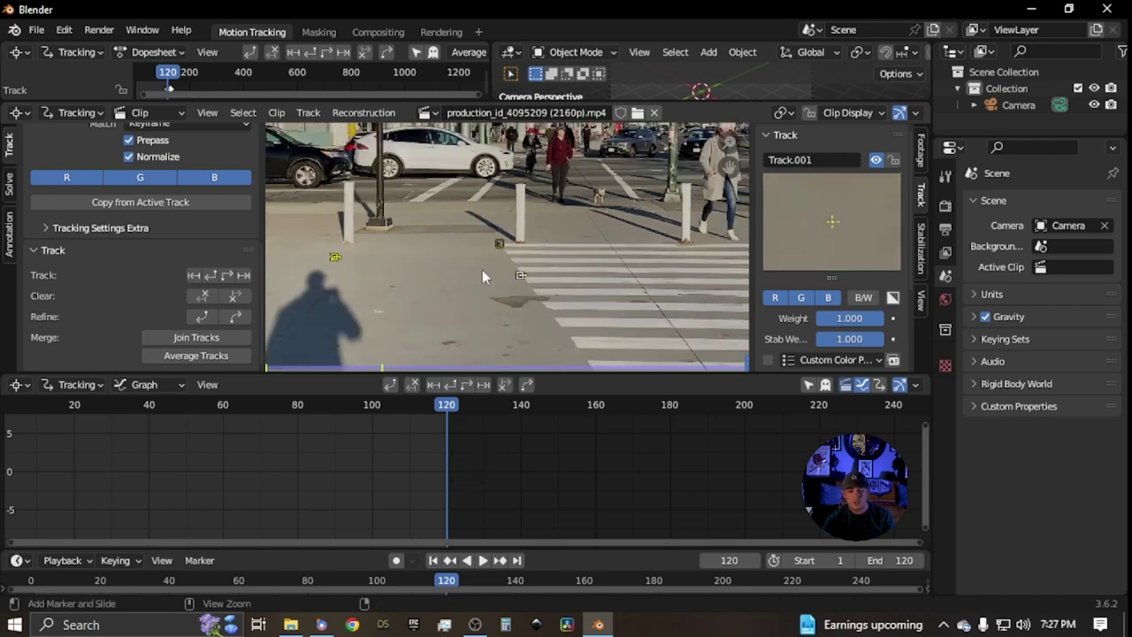
key(ctrl+z)
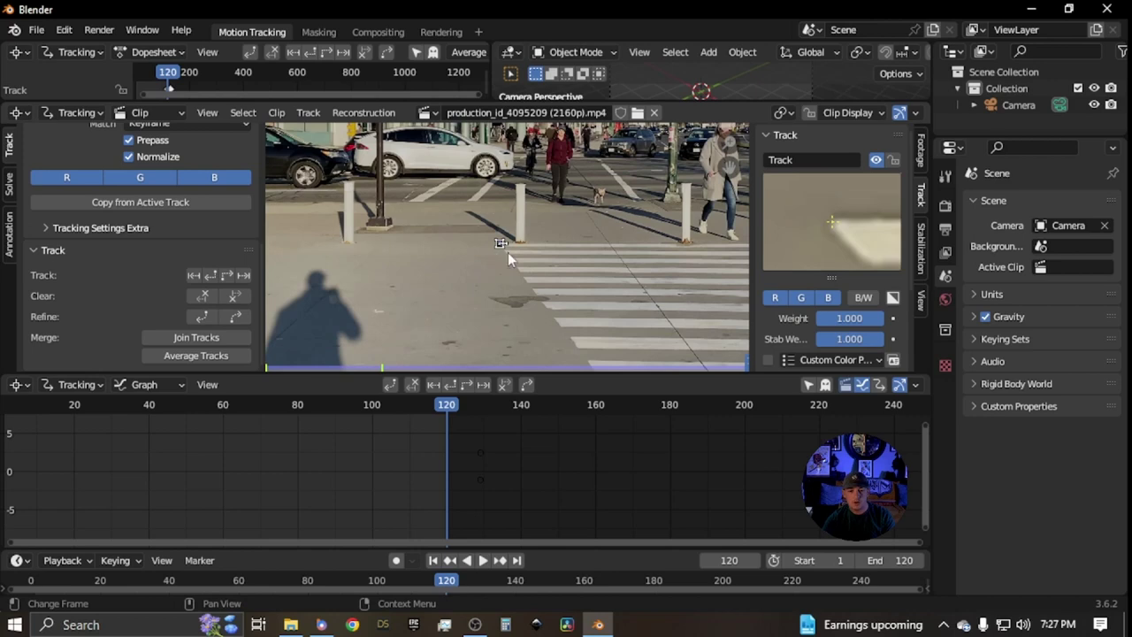
Track the crosswalk corner marker backwards from frame 120 to frame 1
scroll(496, 266, down, 2)
scroll(506, 252, up, 8)
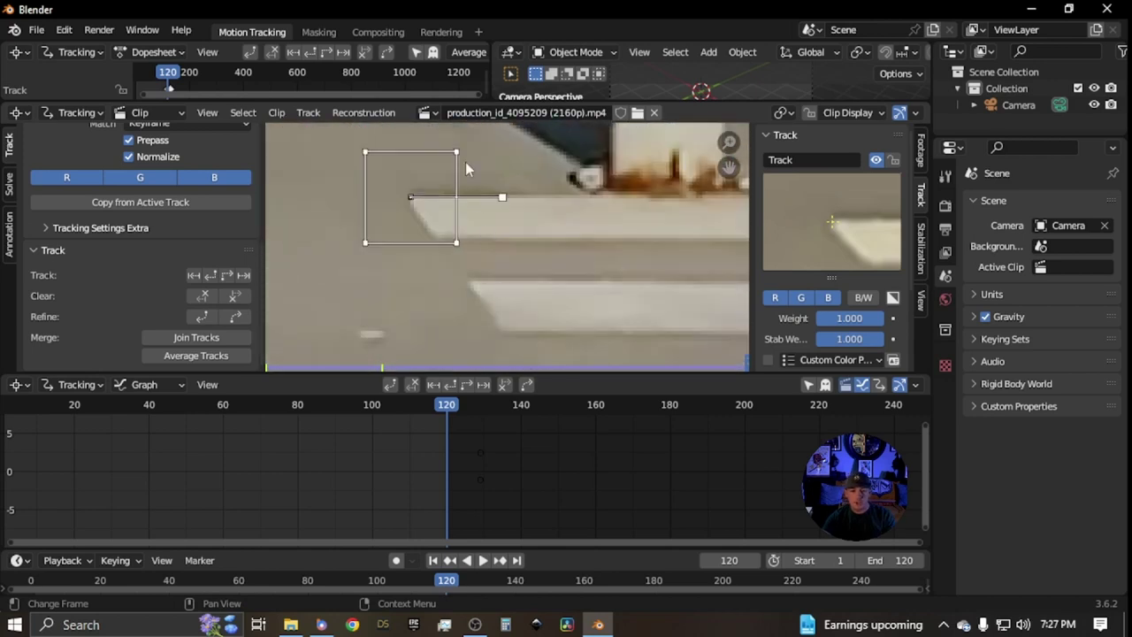
scroll(422, 242, down, 8)
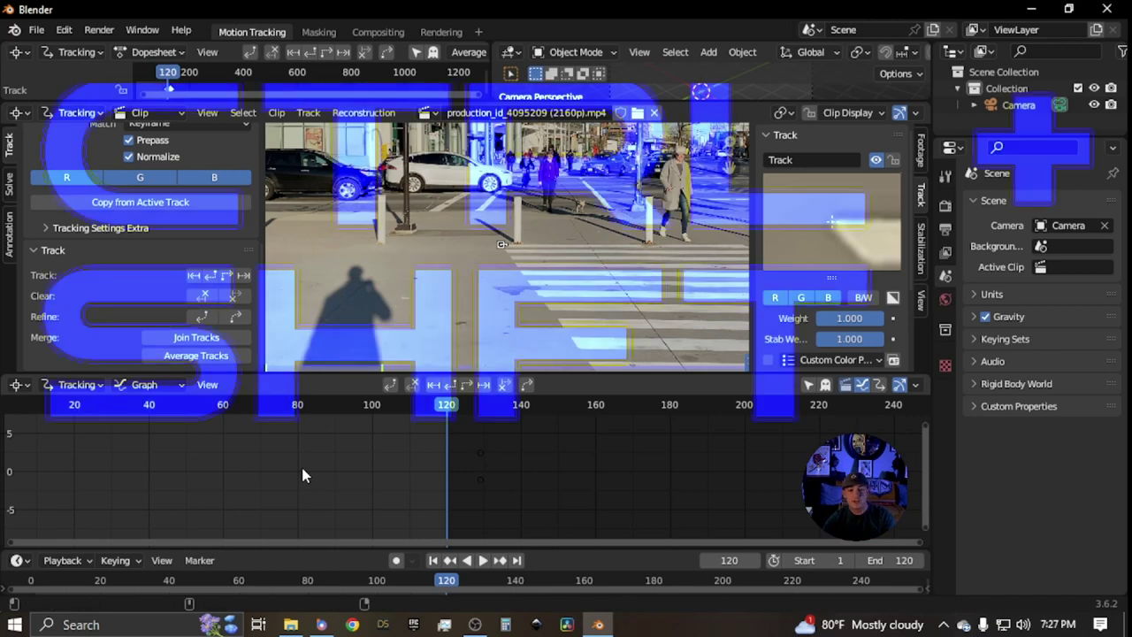
key(ctrl+shift+t)
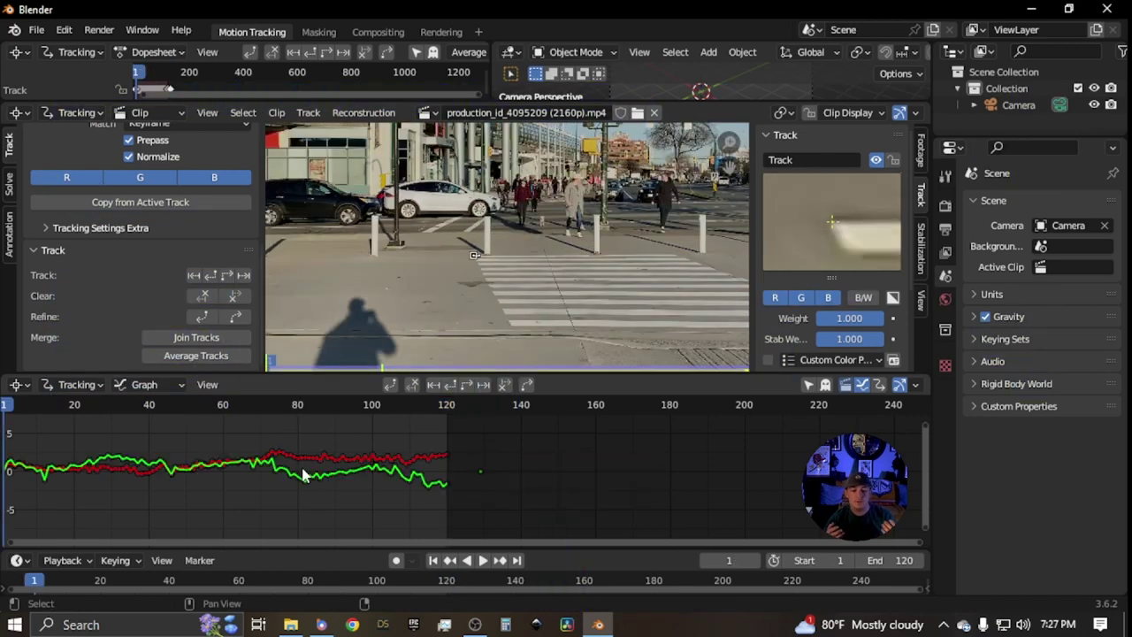
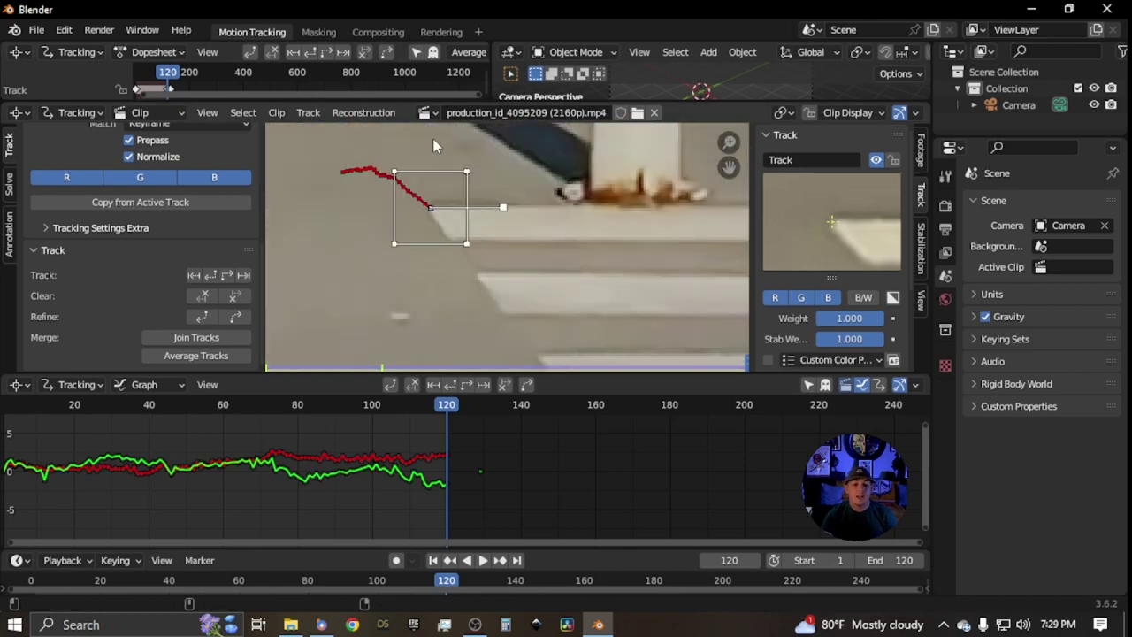
Lock the clip view to the selected marker, and release the lock again
key(l)
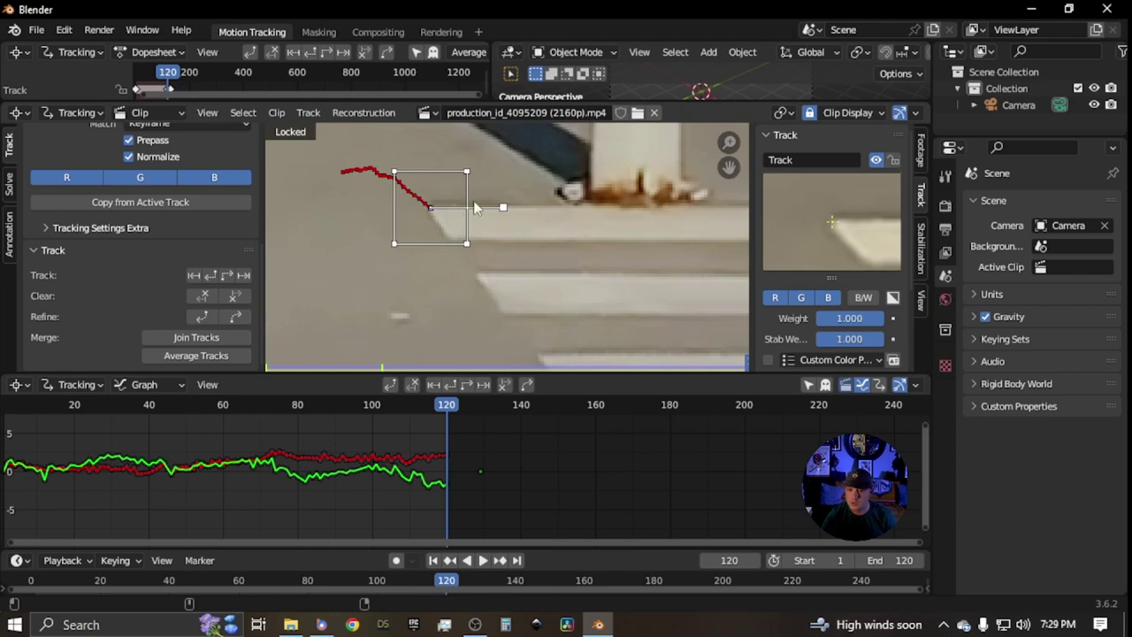
scroll(515, 256, down, 10)
scroll(139, 266, up, 6)
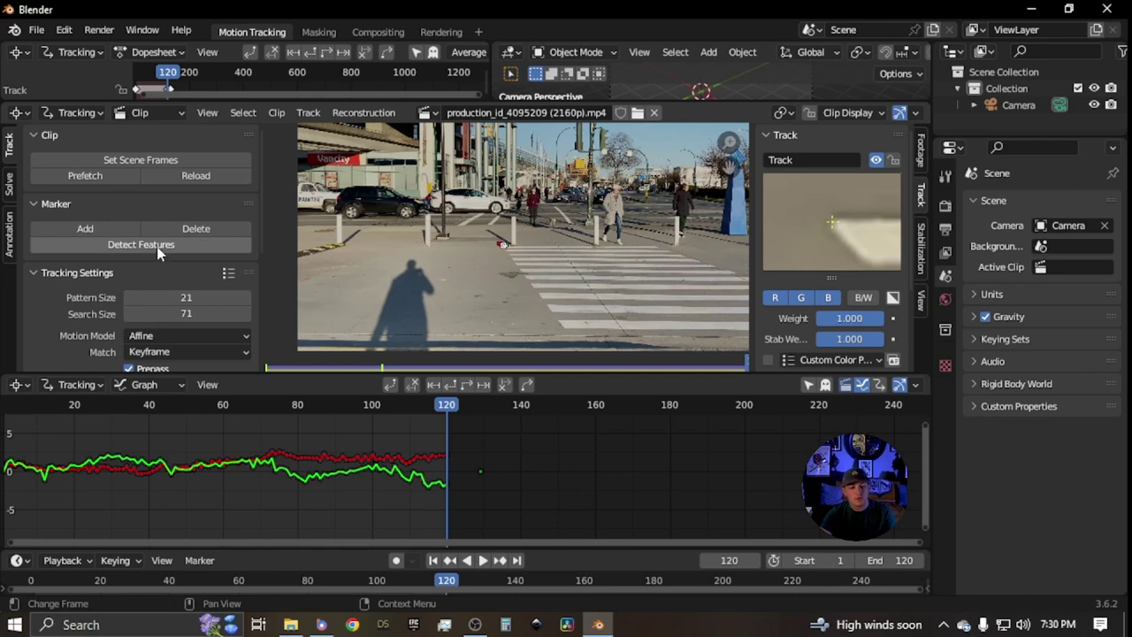
Run Detect Features on frame 120 to place markers automatically across the whole image
scroll(509, 290, down, 3)
scroll(508, 290, up, 1)
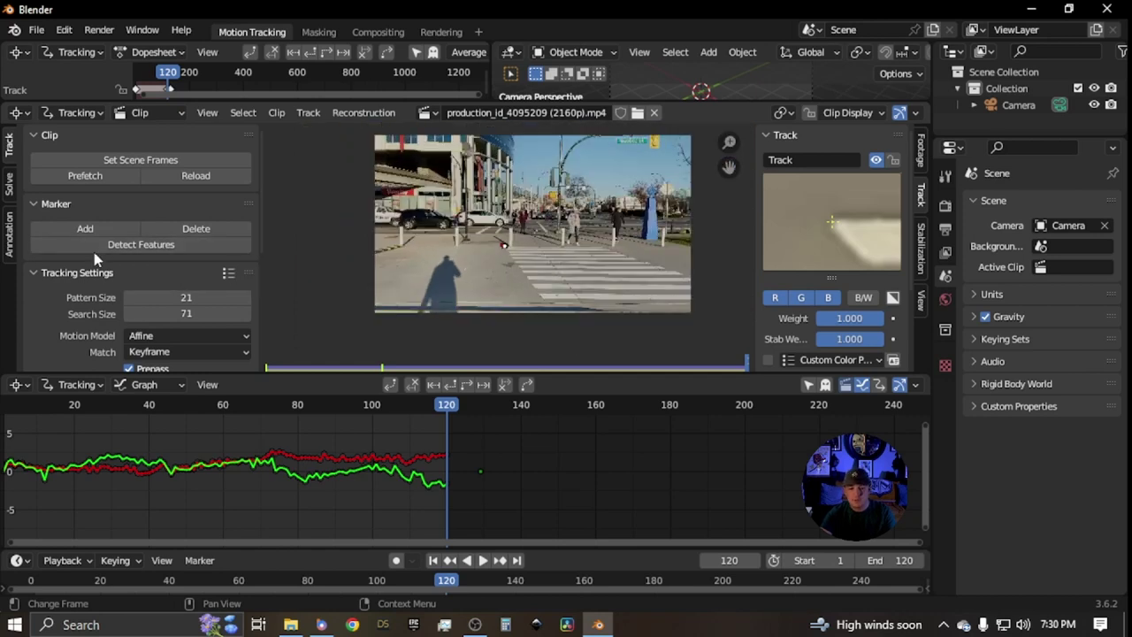
click(121, 248)
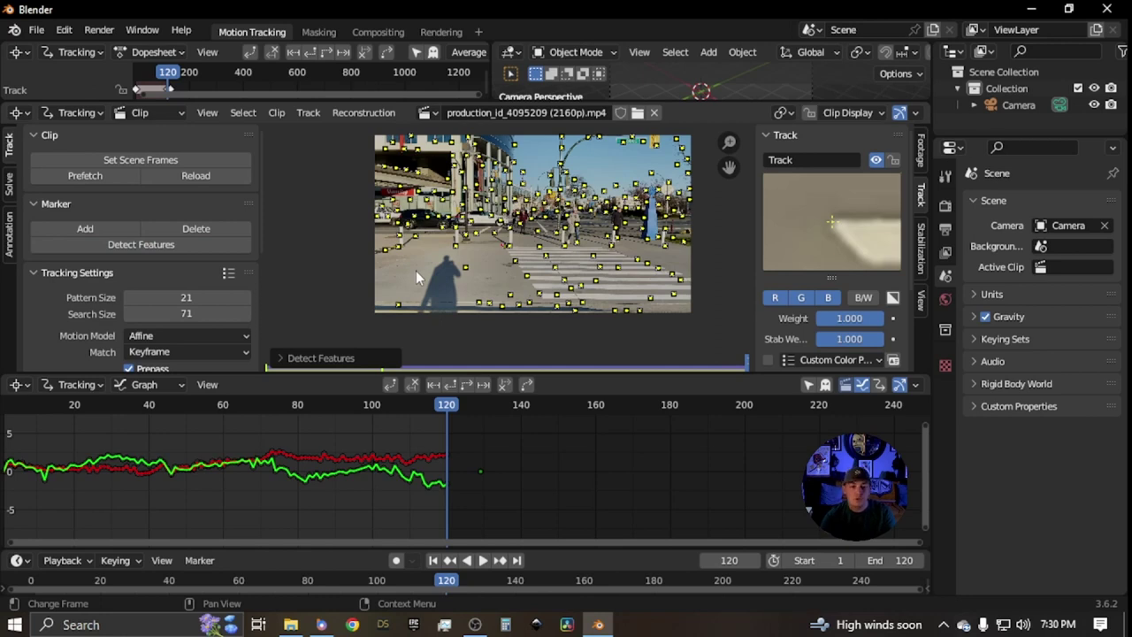
scroll(552, 257, up, 5)
scroll(553, 258, down, 5)
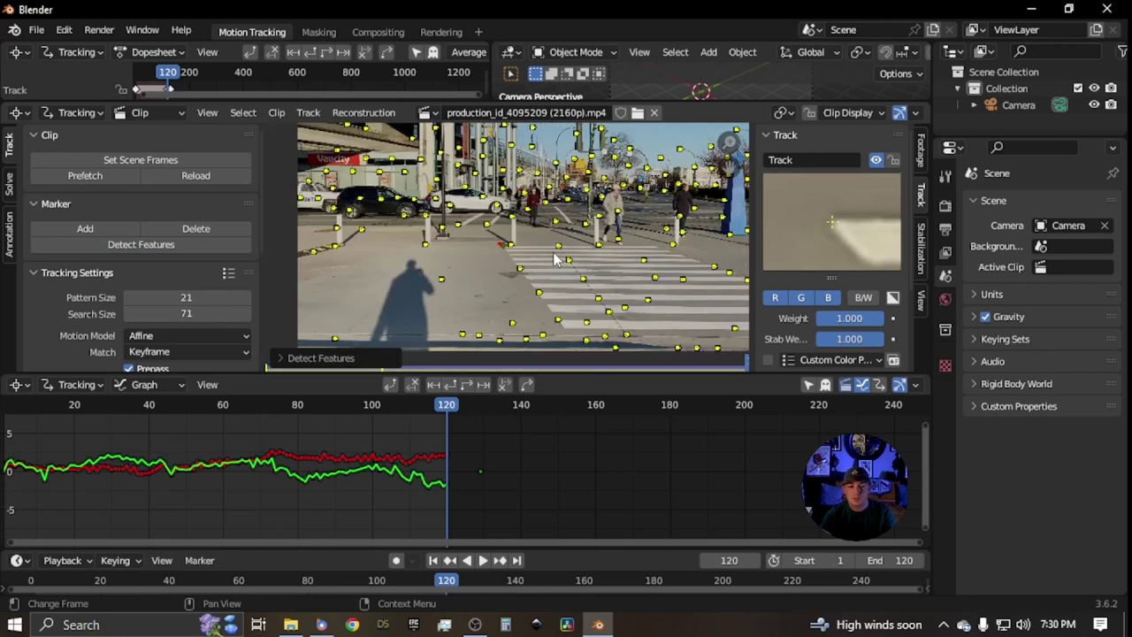
Try scaling up all the detected markers
scroll(565, 257, down, 2)
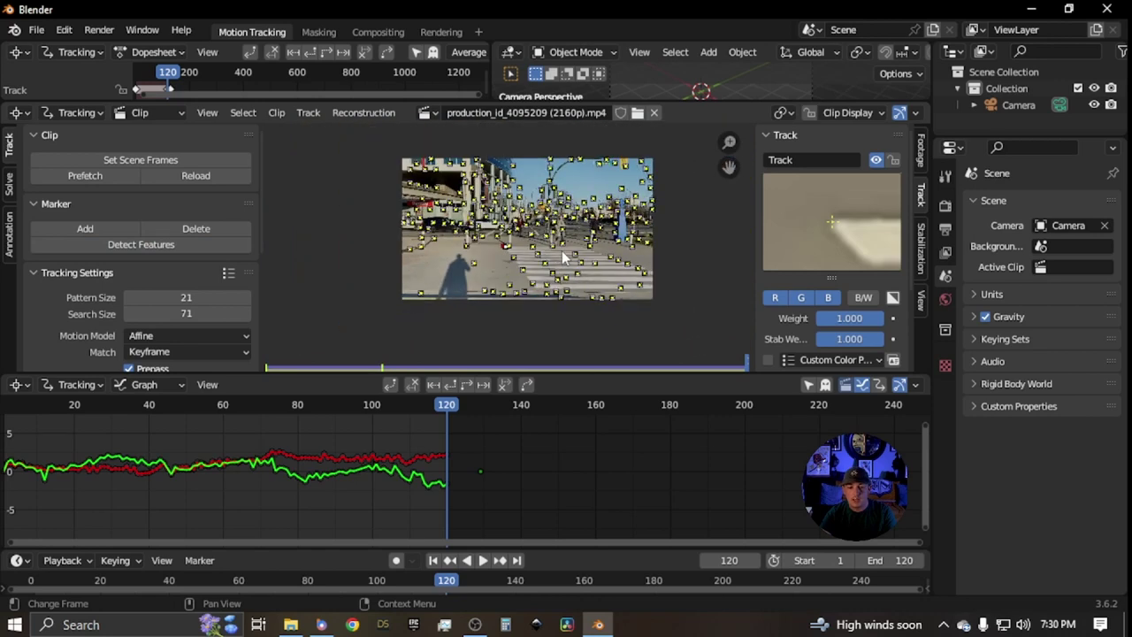
key(s)
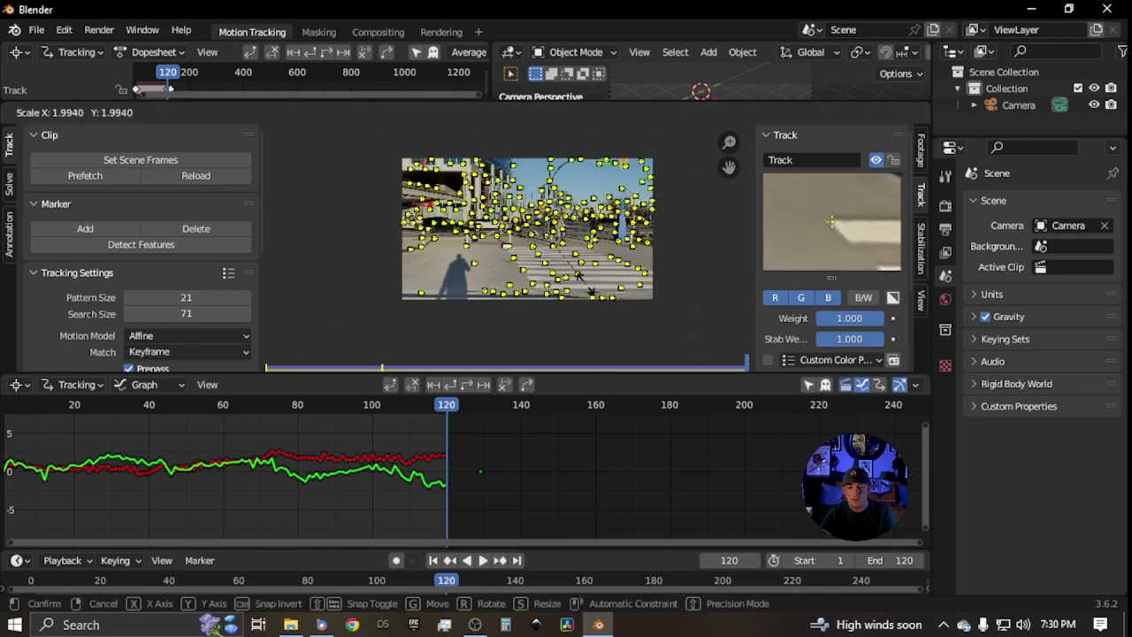
key(Escape)
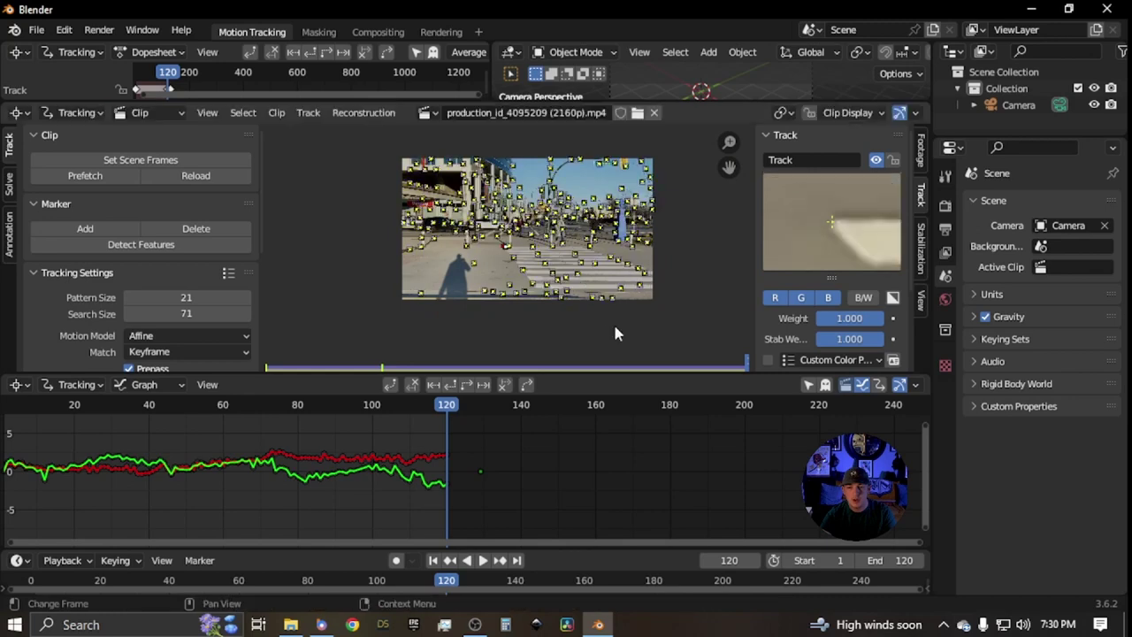
scroll(556, 265, up, 2)
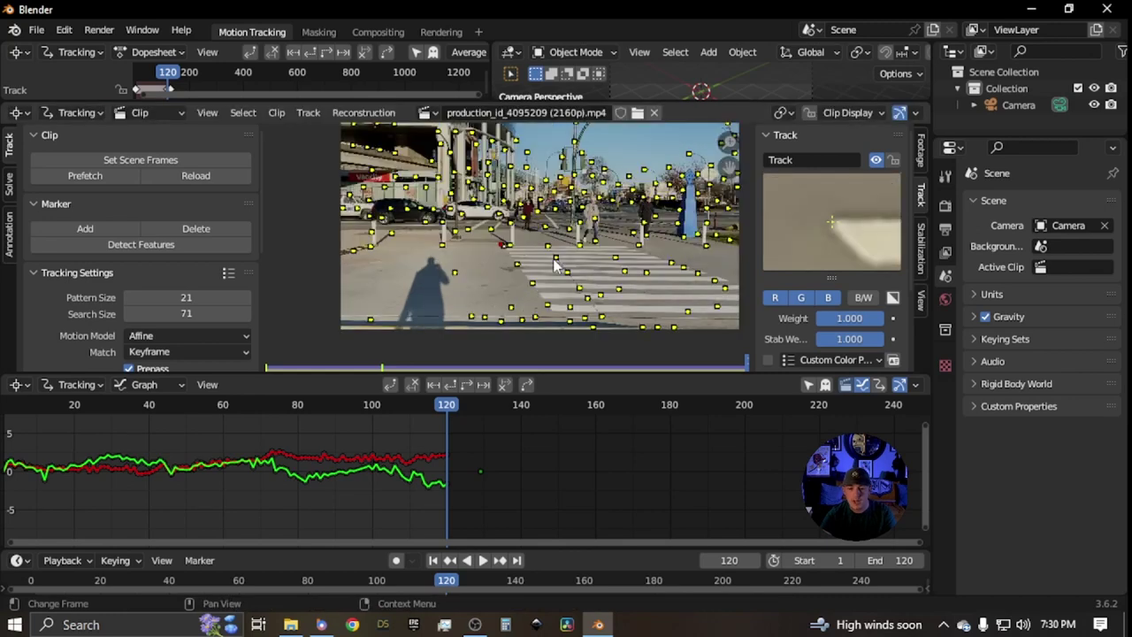
Track all detected markers backwards from frame 120 to frame 1
click(452, 400)
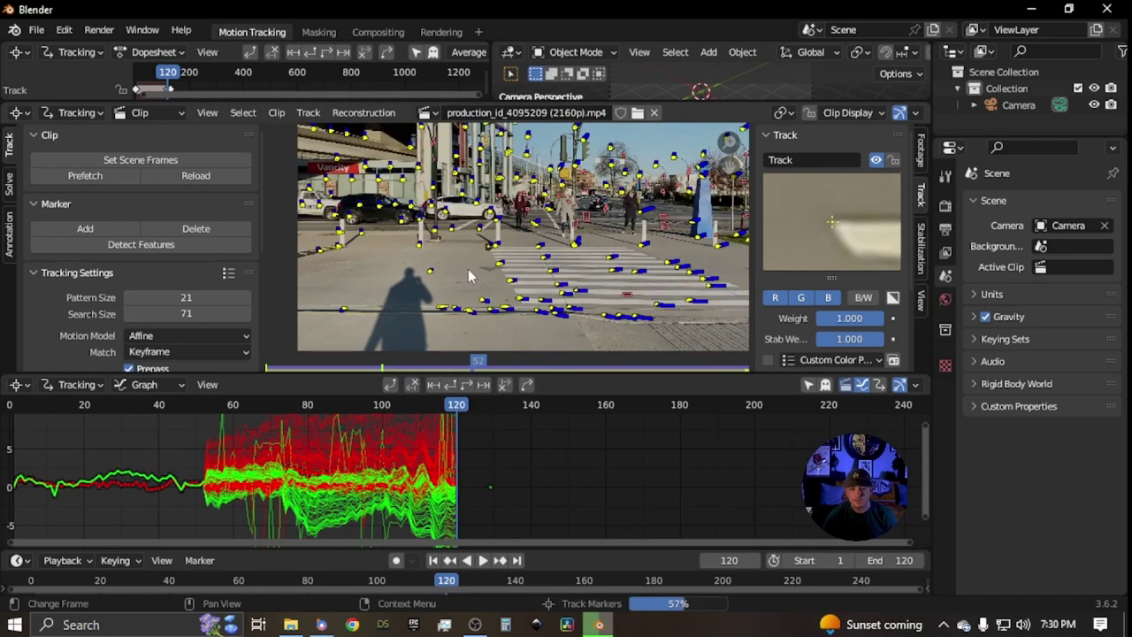
scroll(276, 432, down, 4)
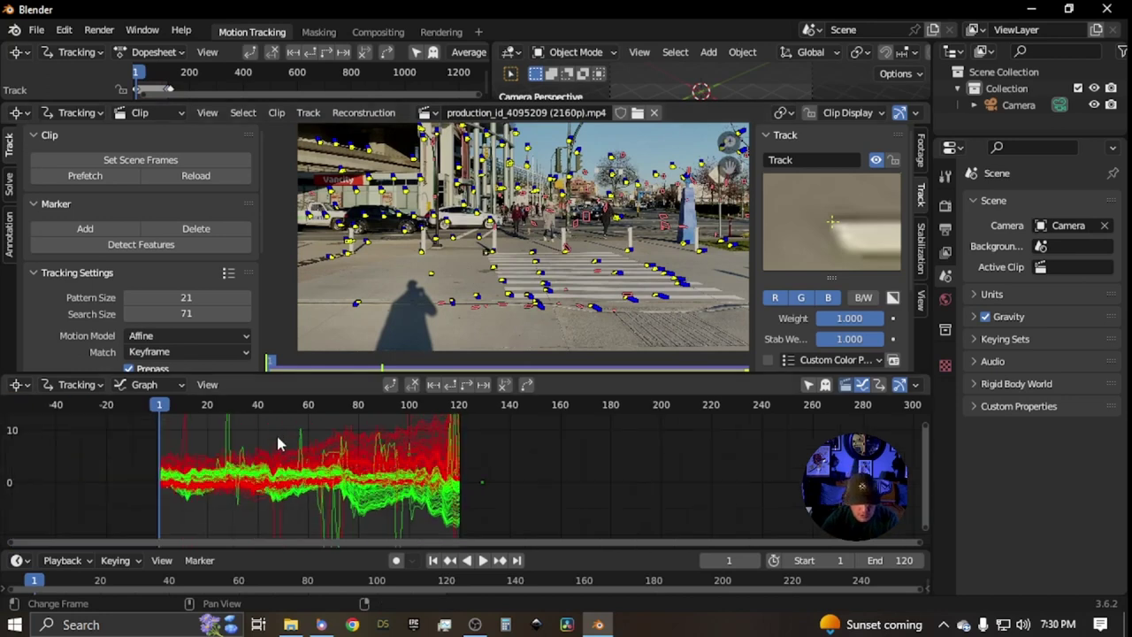
Enlarge the graph area and examine the track curves over the full frame range for outliers
scroll(327, 473, down, 2)
drag(451, 374, 471, 213)
scroll(395, 358, up, 7)
key(Home)
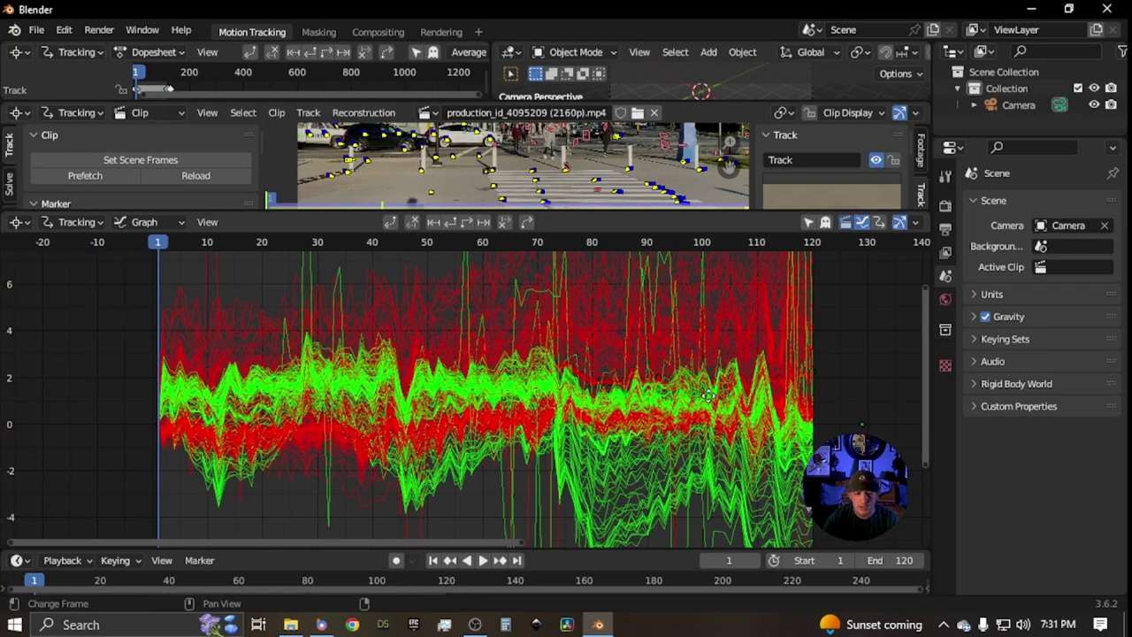
scroll(485, 165, down, 3)
scroll(485, 164, down, 1)
Play the clip from the first frame to frame 37 to check how the markers follow the footage and compare their curves
key(space)
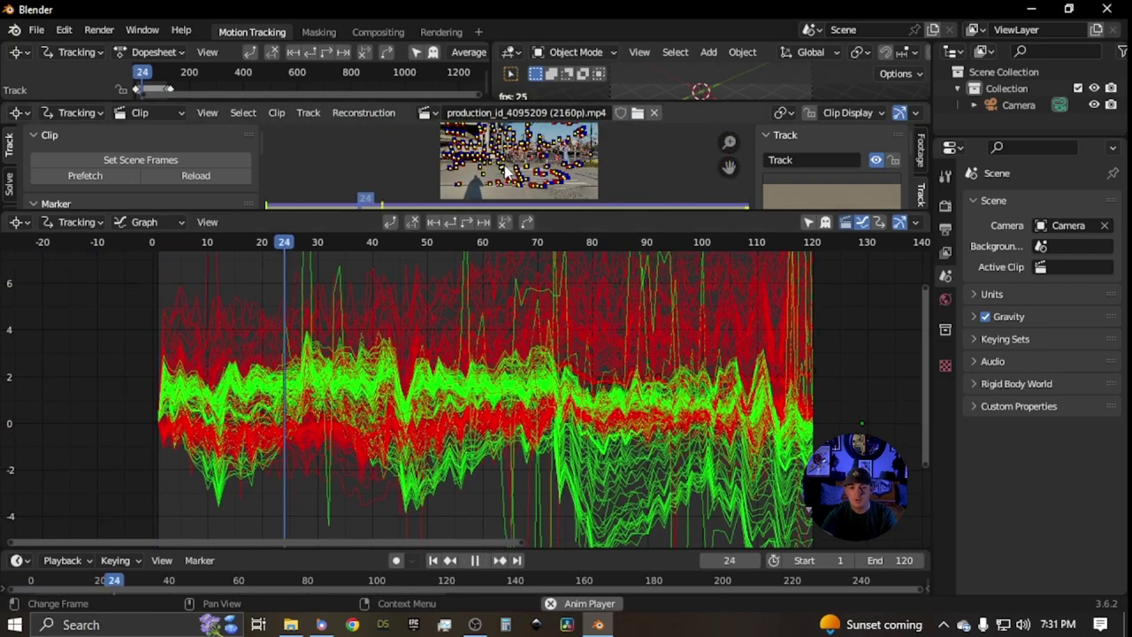
scroll(507, 173, up, 3)
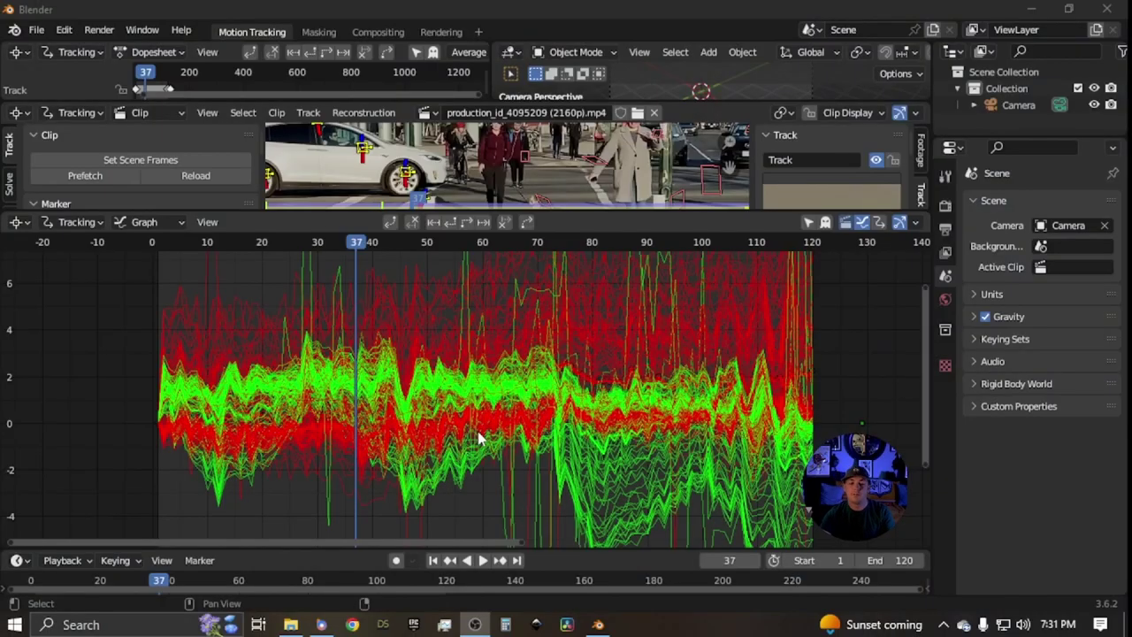
scroll(492, 445, down, 8)
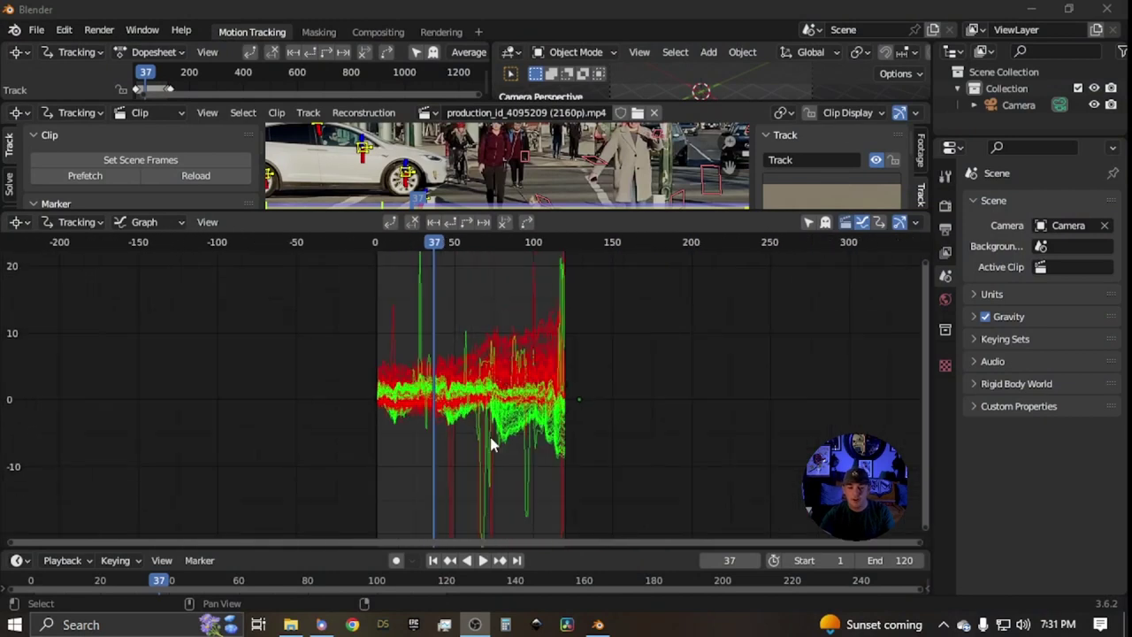
scroll(492, 445, down, 3)
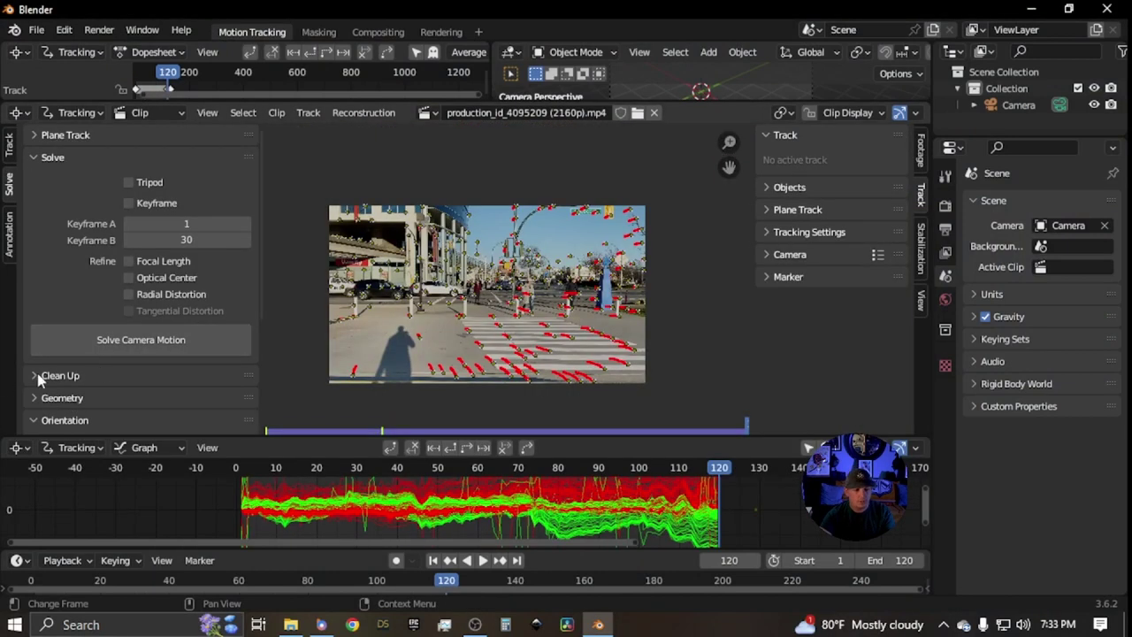
Filter all tracks with a track threshold of 14.60 and delete the tracks the filter selects
click(35, 379)
scroll(125, 389, down, 3)
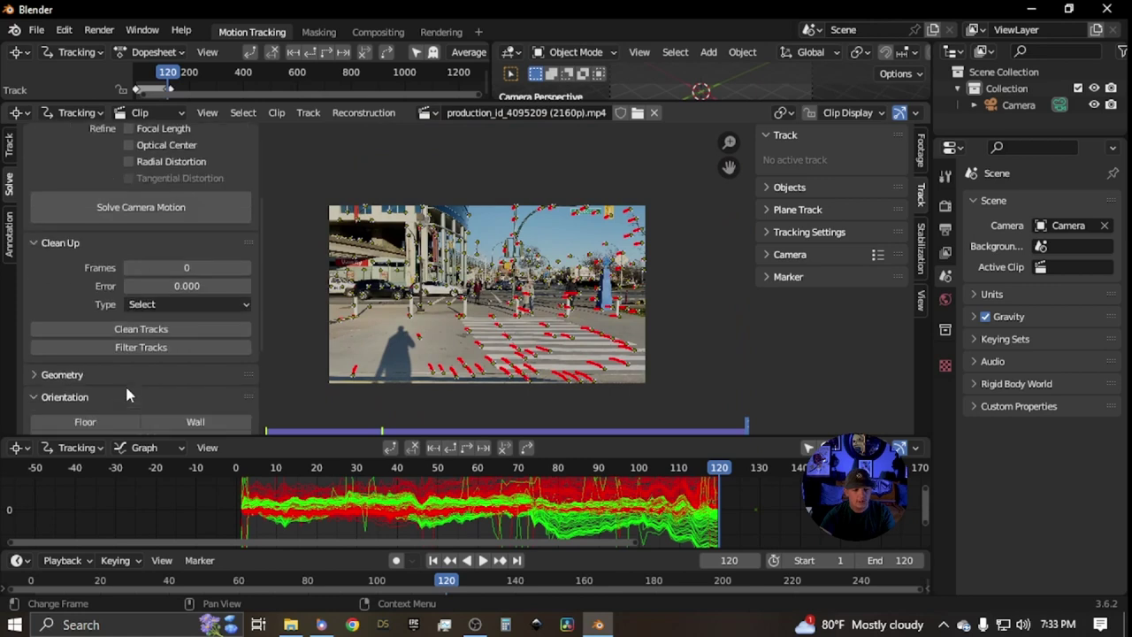
scroll(450, 432, up, 1)
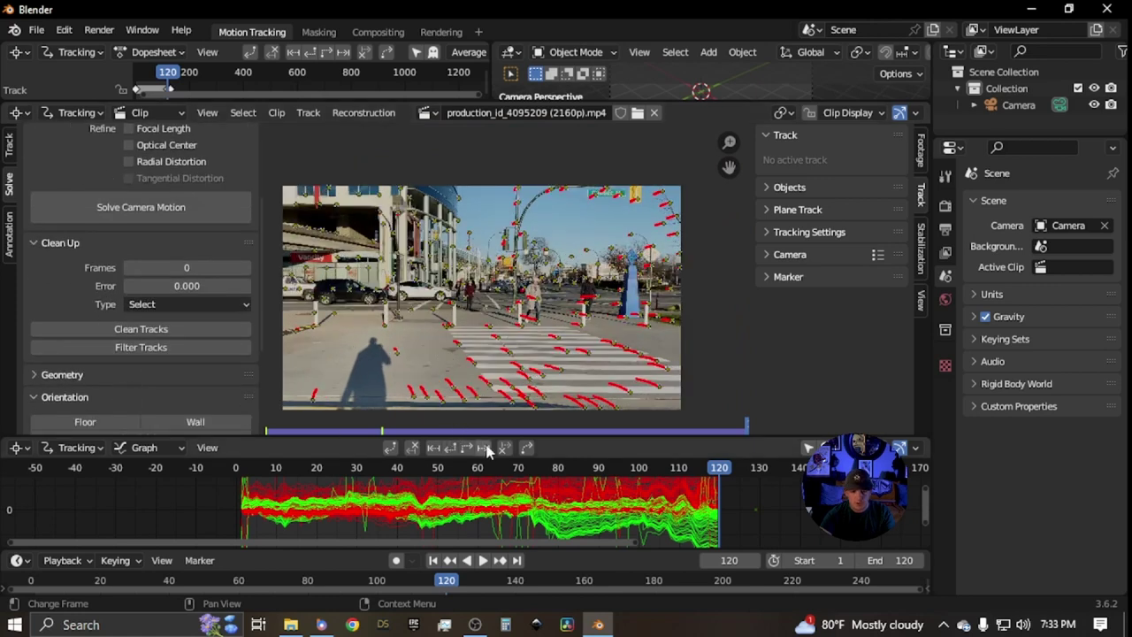
drag(487, 442, 486, 396)
key(a)
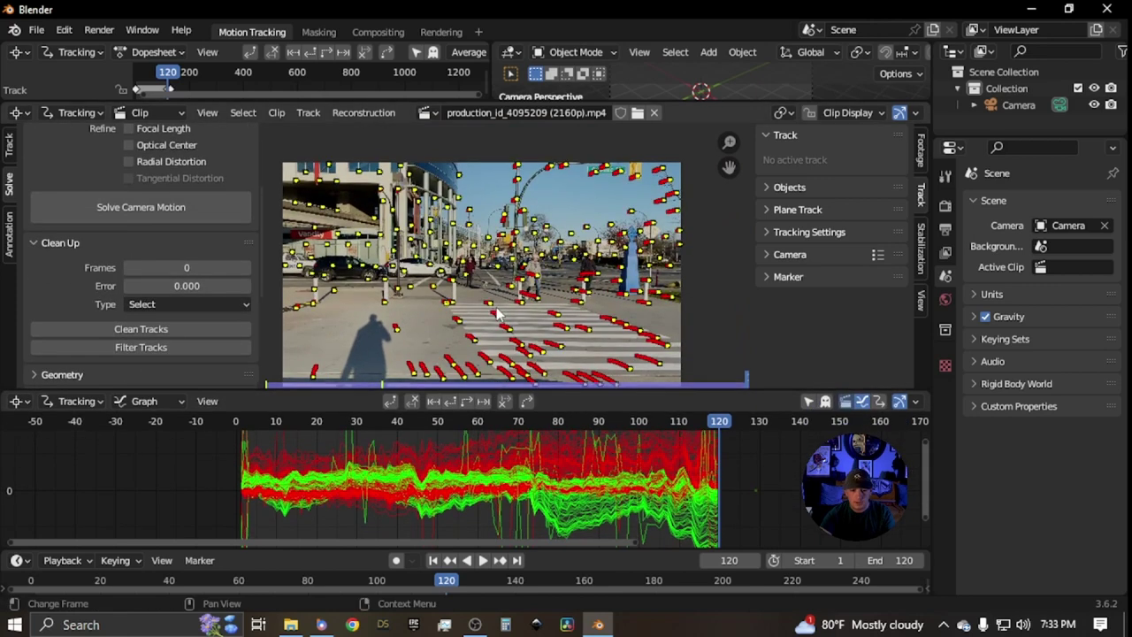
click(209, 348)
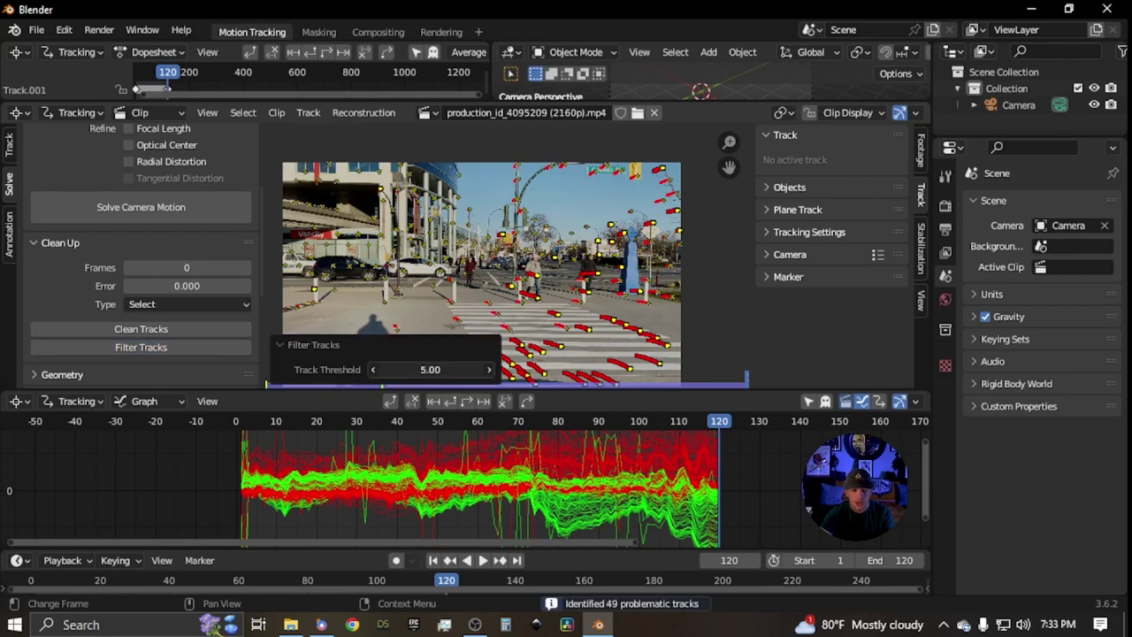
drag(431, 370, 484, 370)
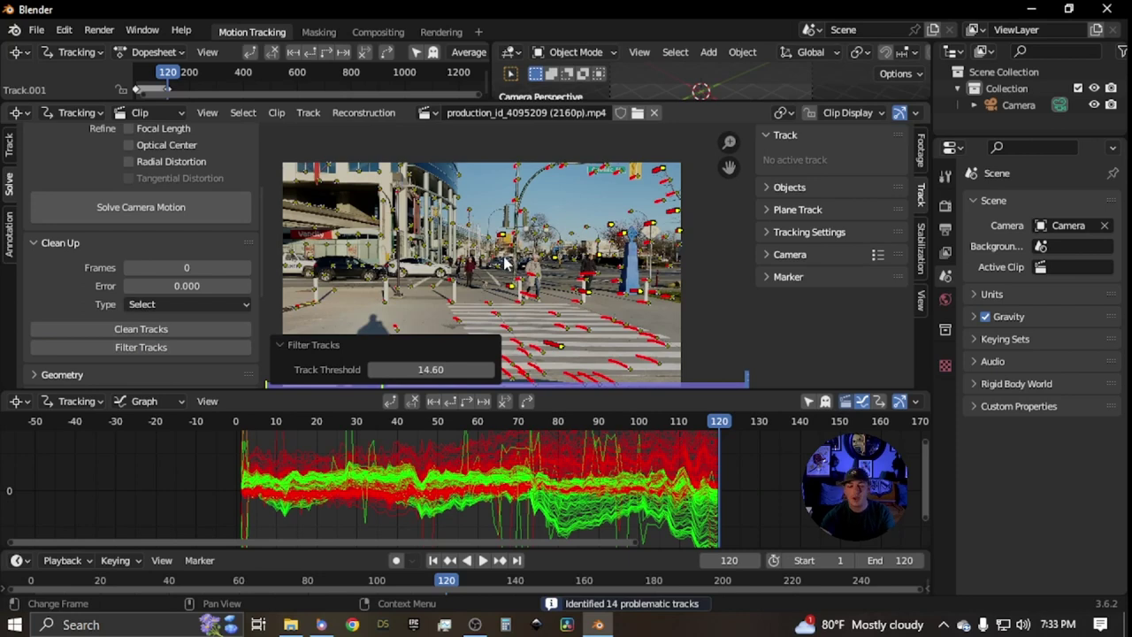
key(x)
click(436, 257)
Delete the outlier tracks whose curves spike sharply near the first frames of the graph
scroll(479, 484, down, 3)
scroll(479, 484, up, 3)
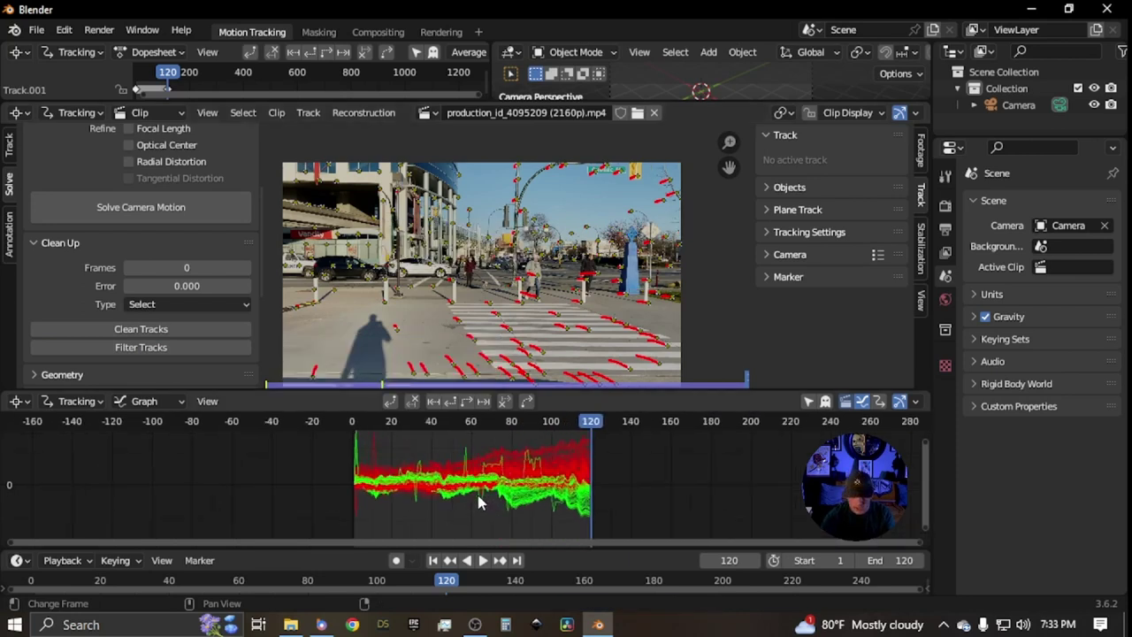
middle_drag(481, 485, 475, 486)
click(409, 460)
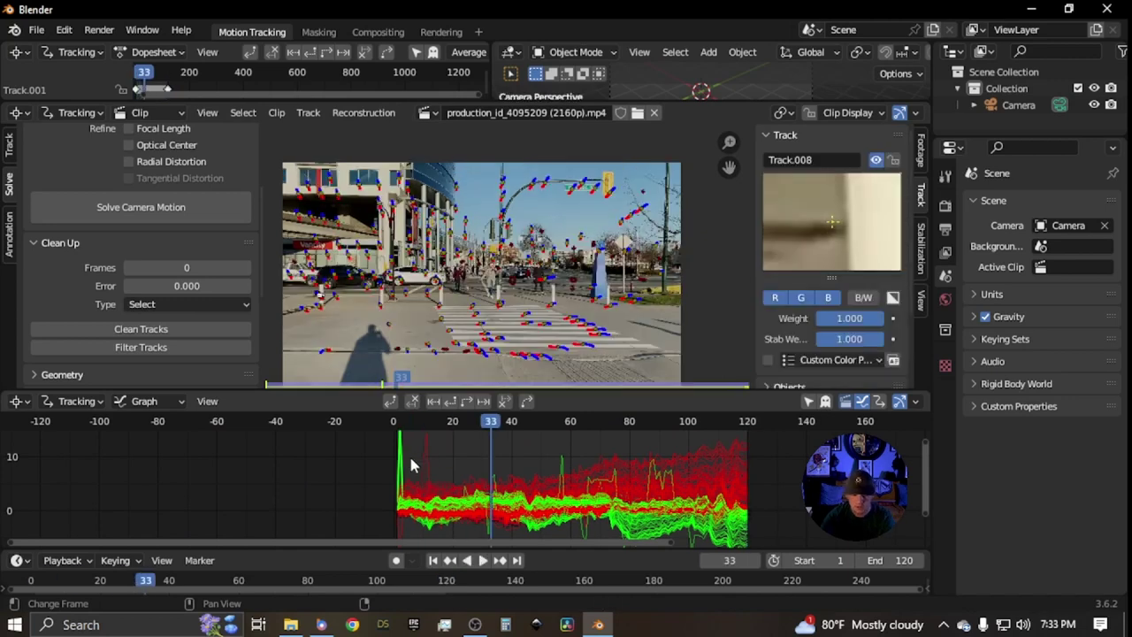
click(430, 481)
key(x)
click(430, 480)
key(x)
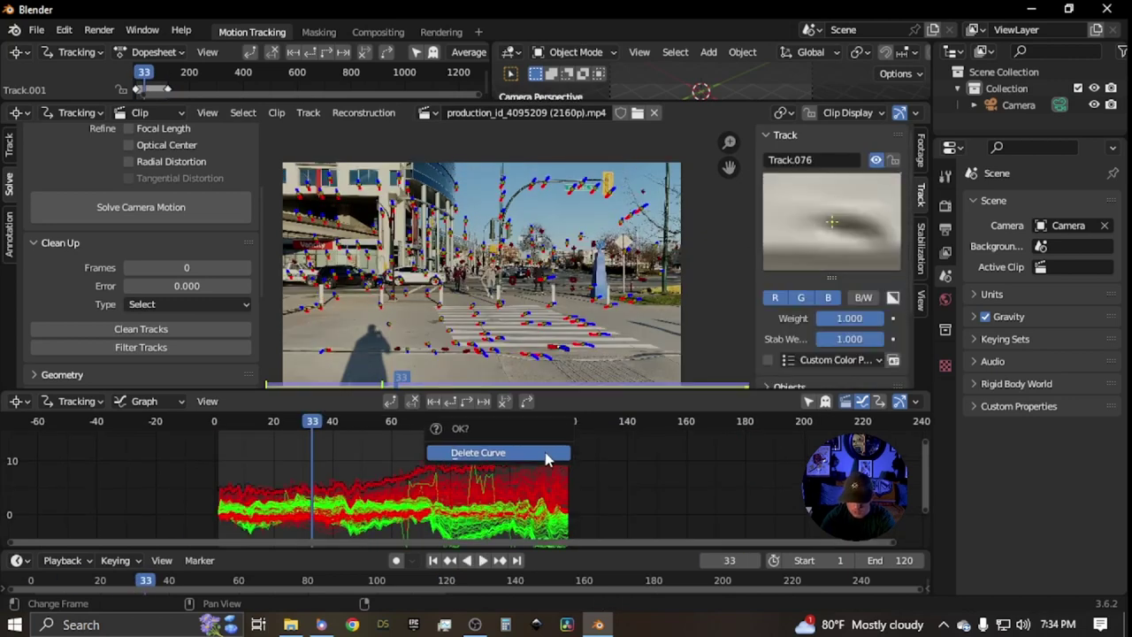
click(546, 453)
Examine the remaining track curves across the frame range and the marker placement in the clip at frame 33
scroll(361, 469, up, 4)
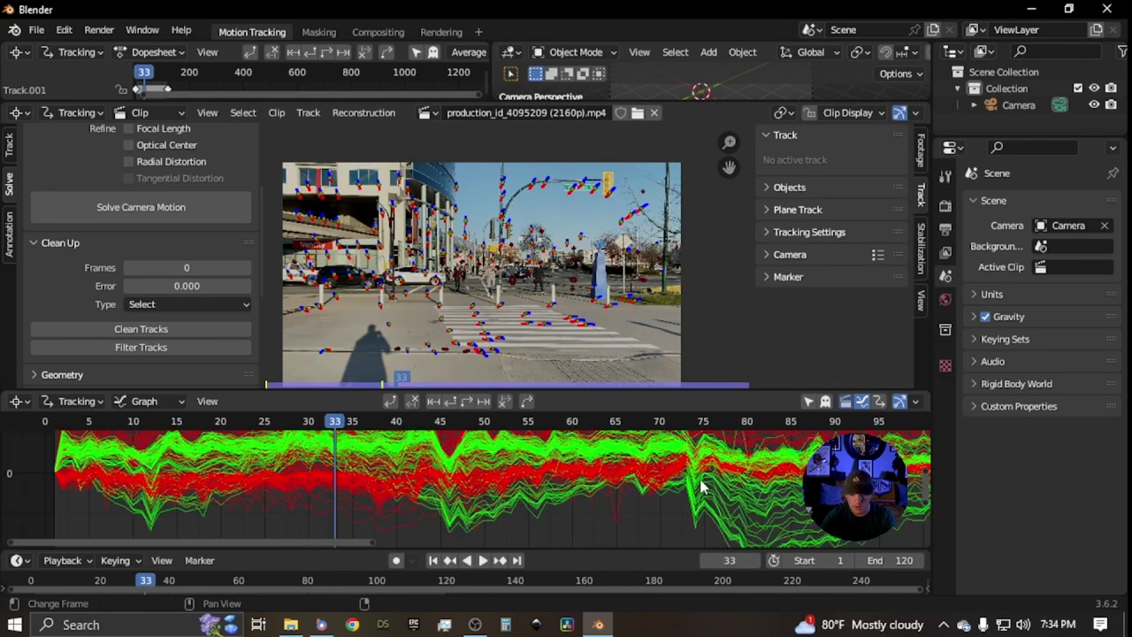
scroll(481, 478, up, 2)
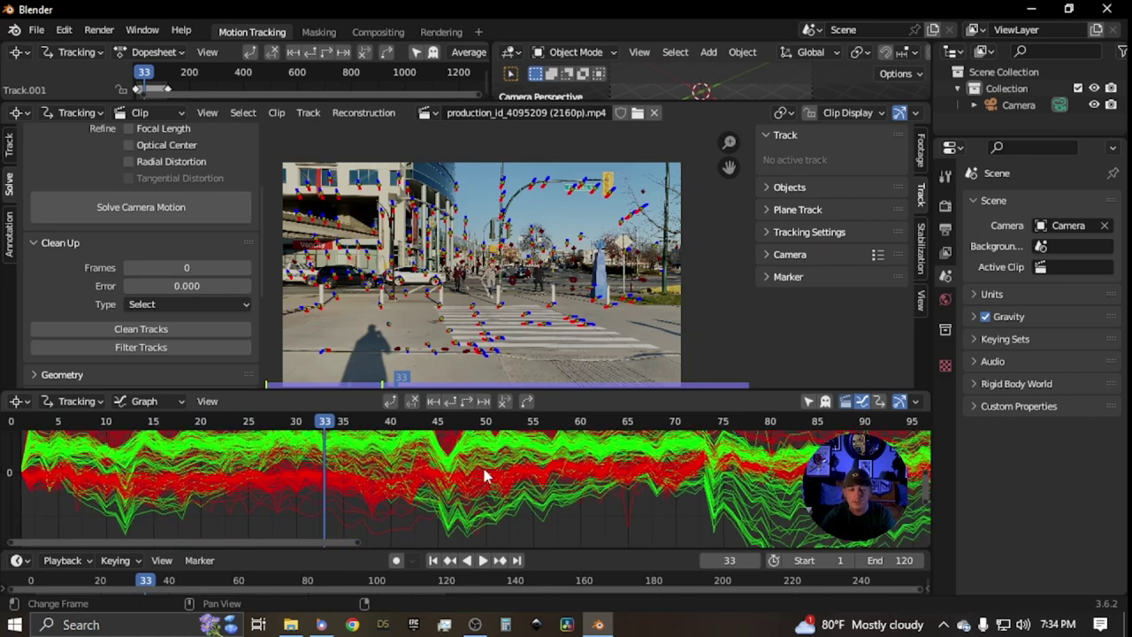
mouse_move(459, 471)
middle_down()
mouse_move(466, 509)
mouse_move(475, 484)
middle_up()
scroll(516, 325, down, 3)
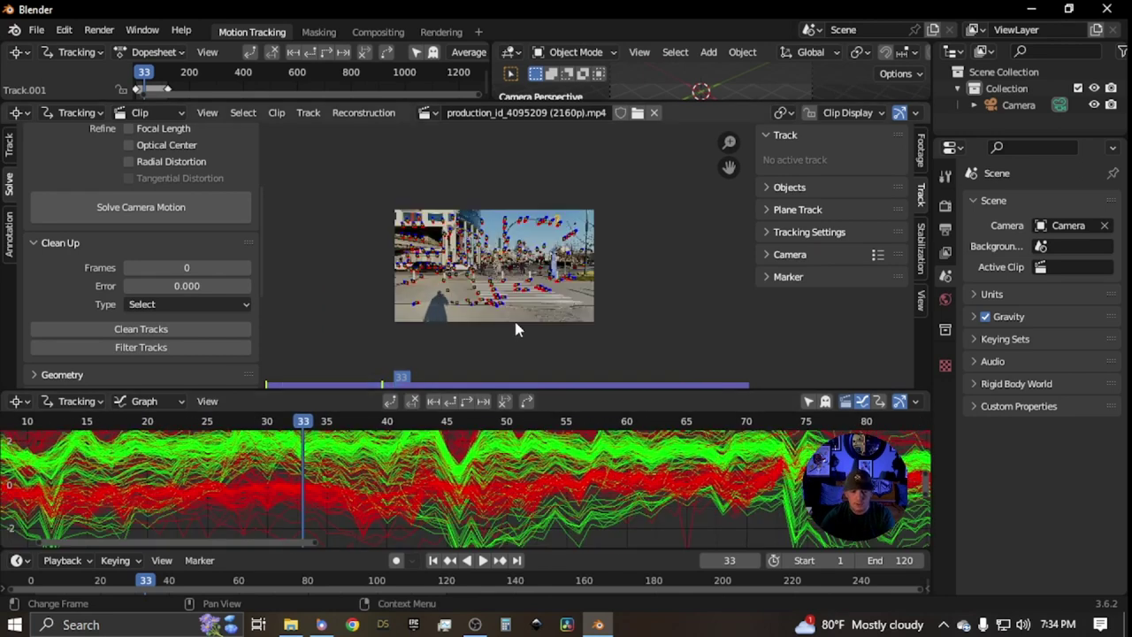
key(Home)
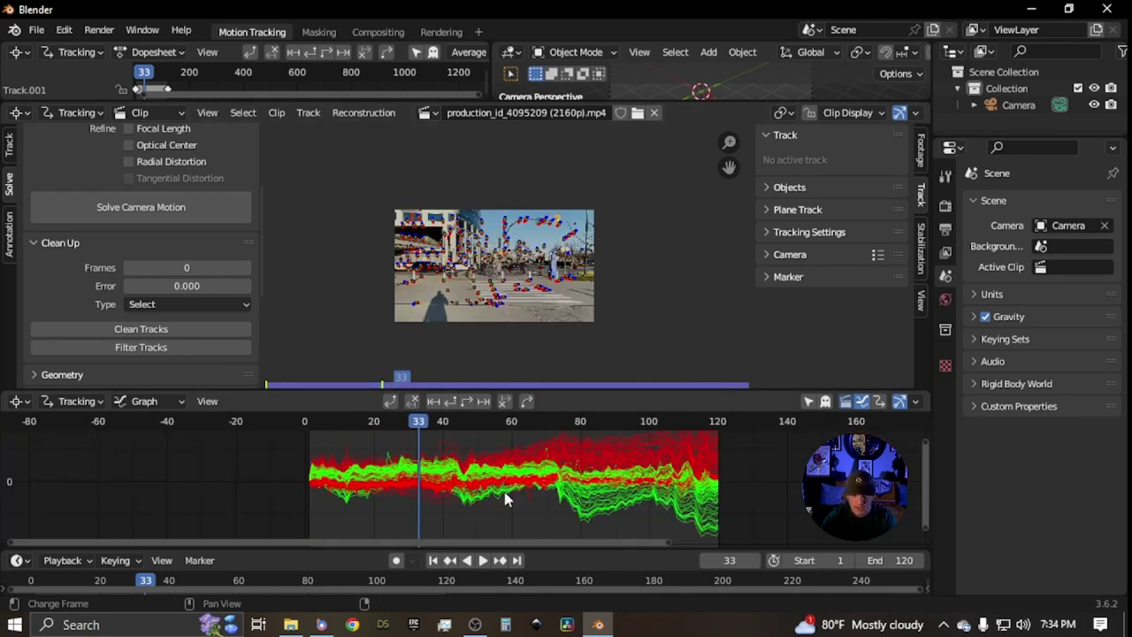
scroll(570, 297, up, 4)
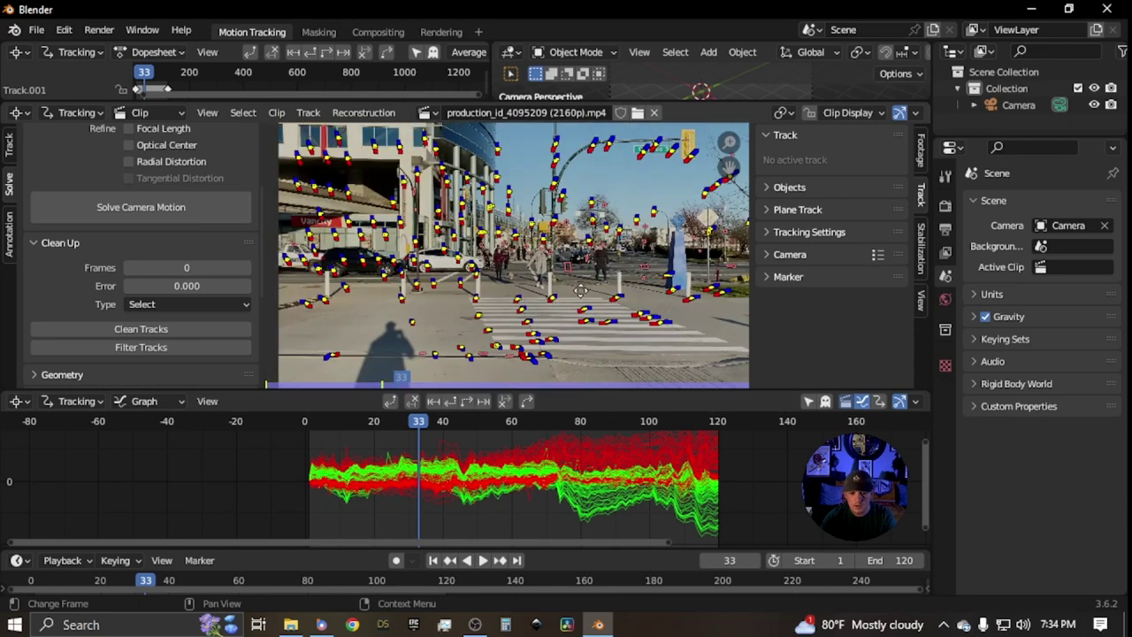
middle_drag(580, 291, 571, 253)
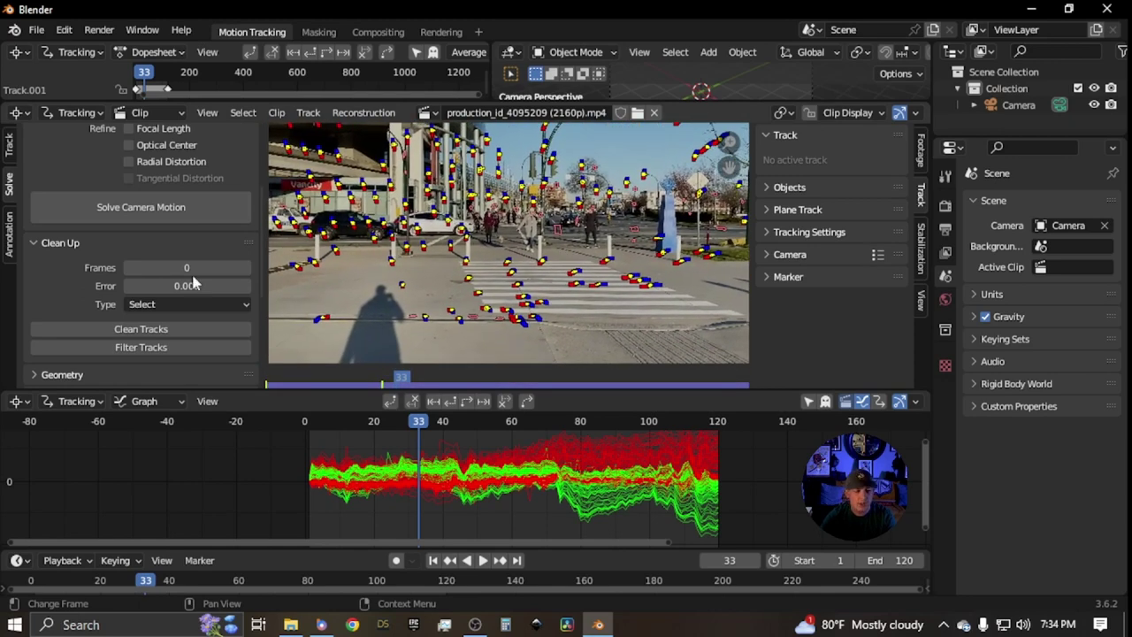
Enable automatic keyframe selection and refinement of focal length, optical center and radial distortion, and solve the camera motion
scroll(203, 336, down, 5)
scroll(135, 337, up, 3)
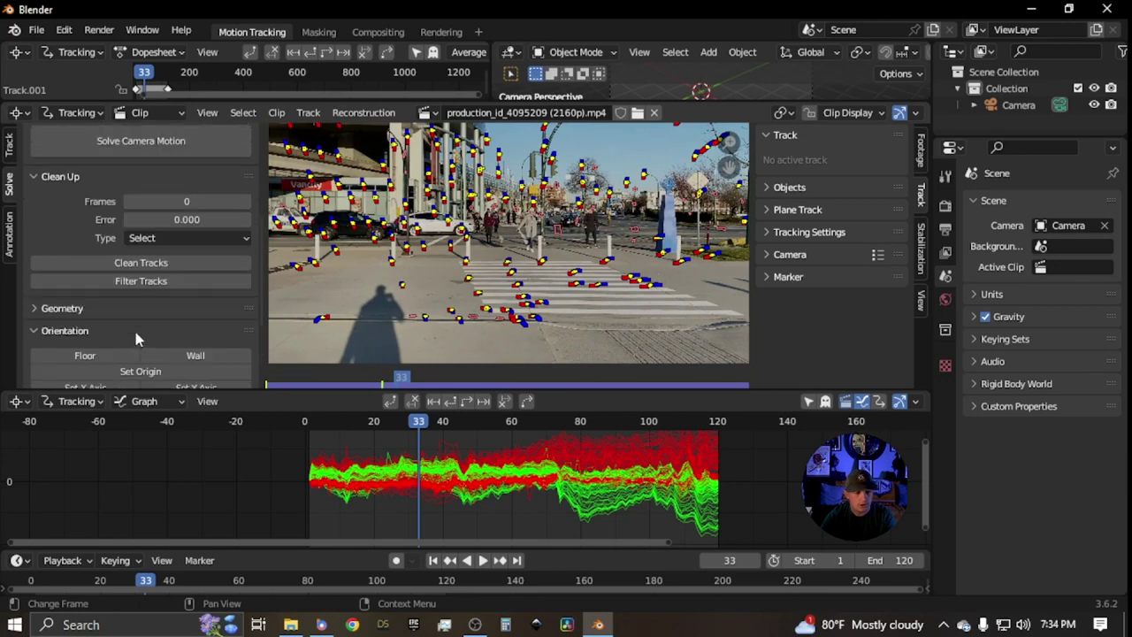
scroll(106, 291, up, 5)
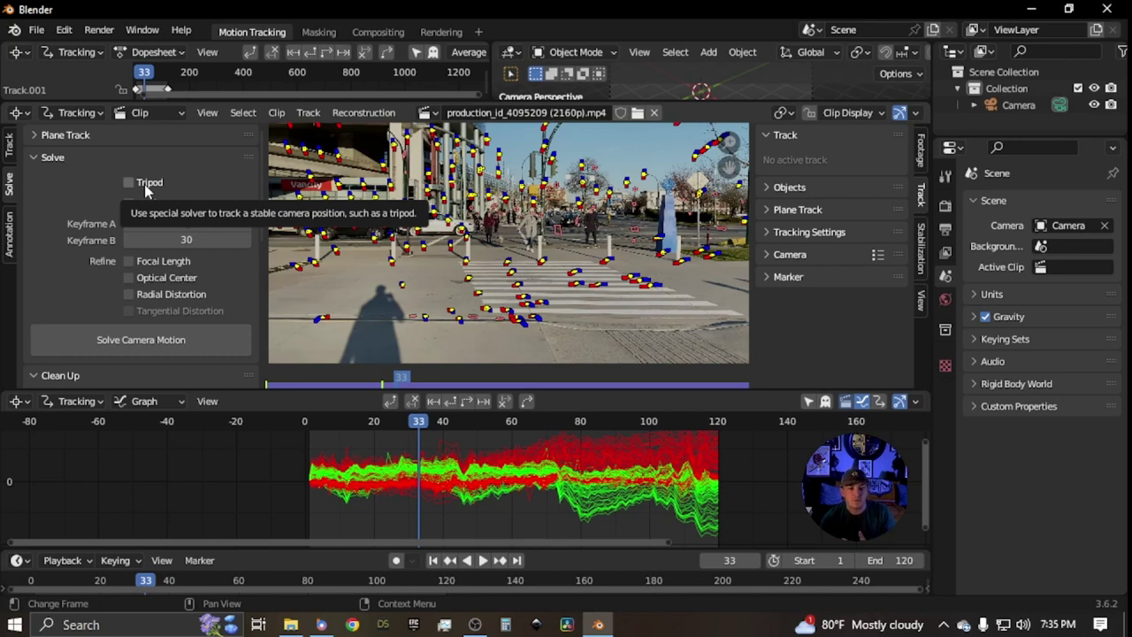
click(207, 202)
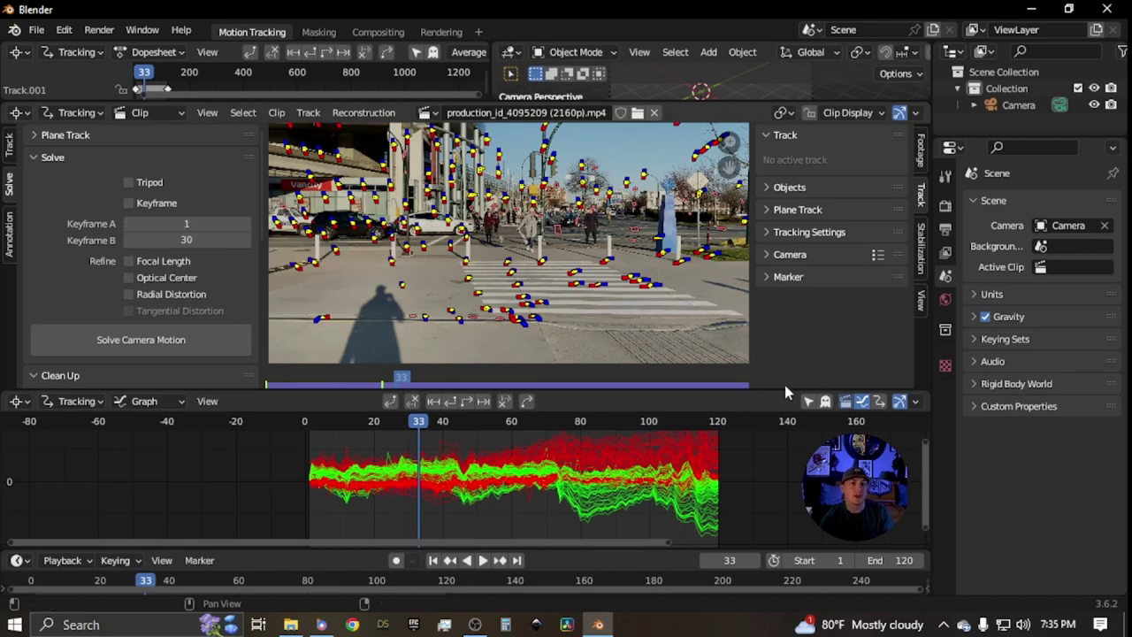
click(128, 202)
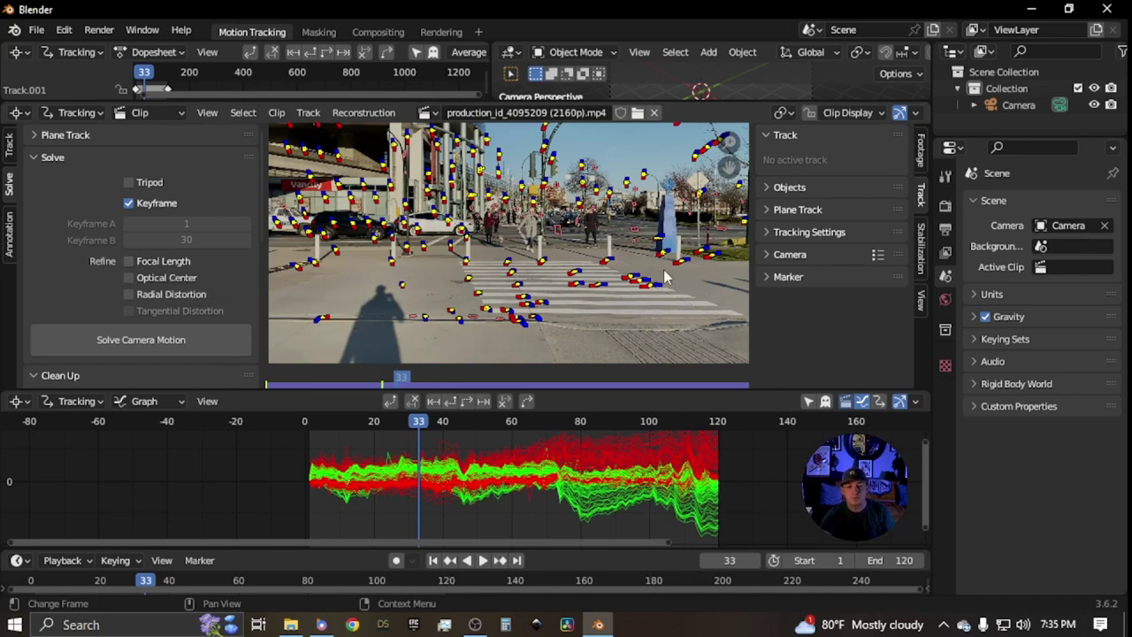
click(170, 263)
click(177, 280)
click(178, 297)
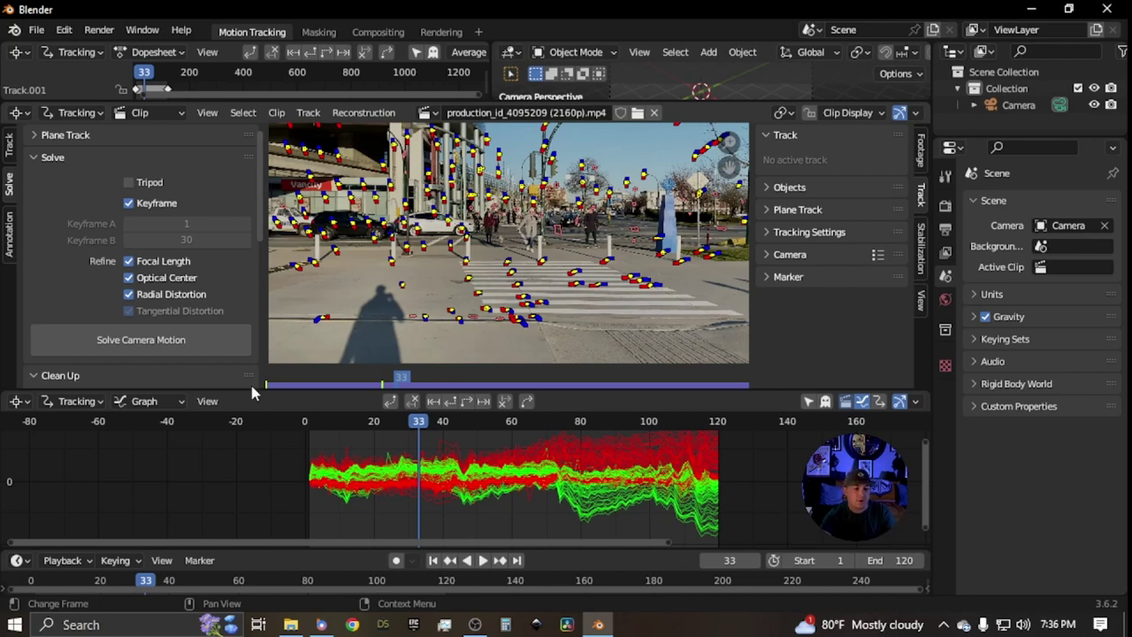
click(188, 340)
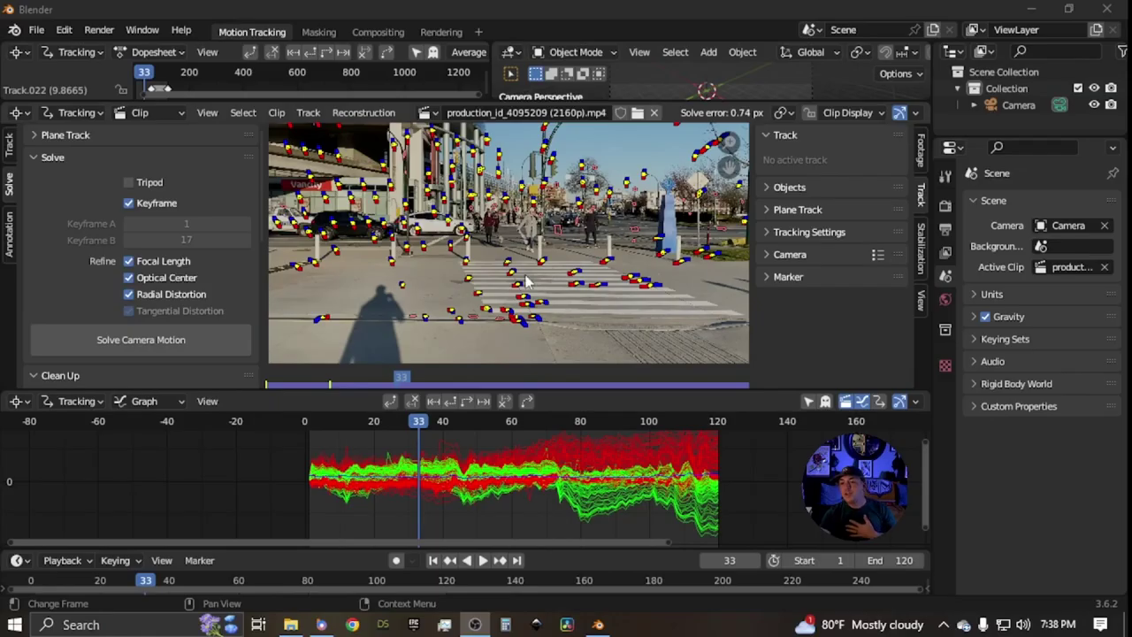
Turn on the Info marker display so each marker in the clip shows its track name and average error
scroll(683, 275, down, 1)
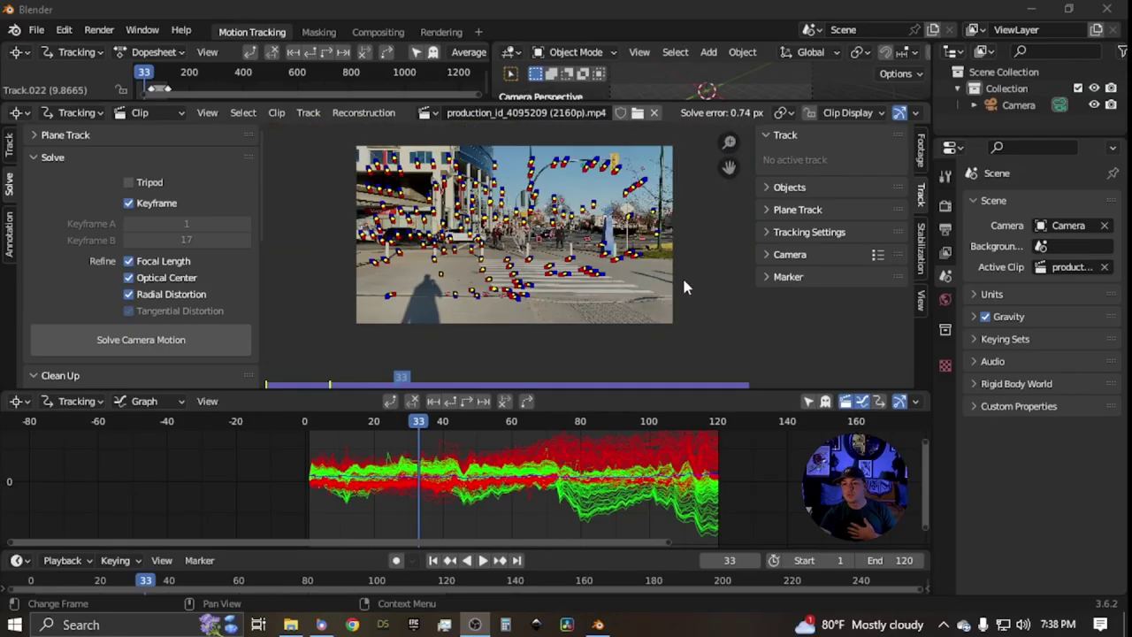
click(840, 114)
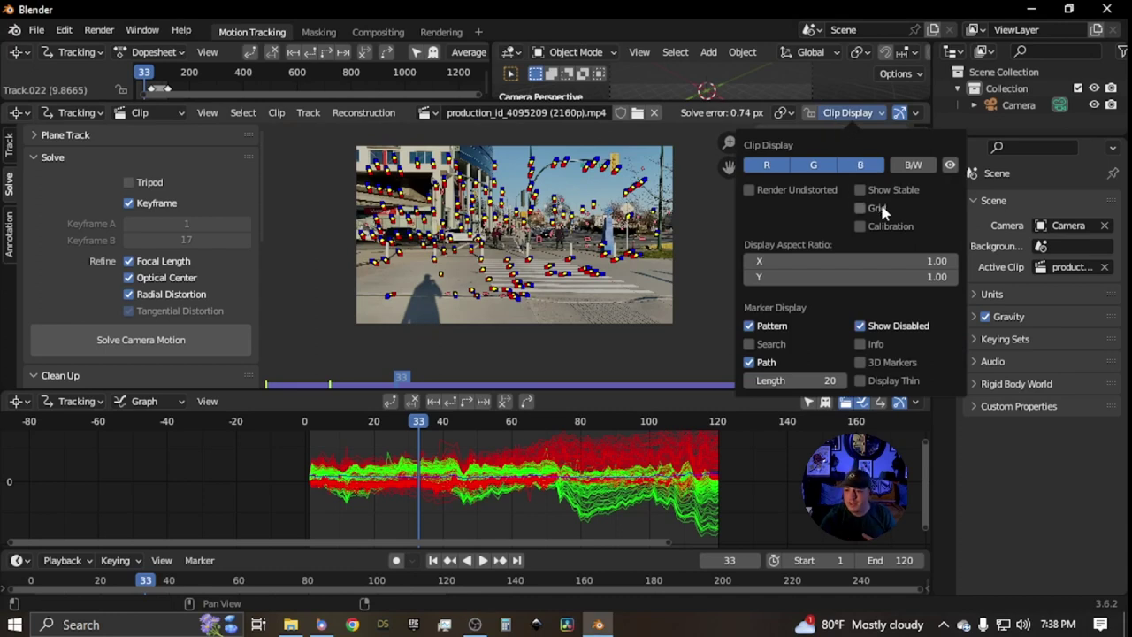
click(860, 344)
key(n)
Inspect the average error labels of the markers on the crosswalk, the parking structure and the building columns
scroll(438, 232, up, 3)
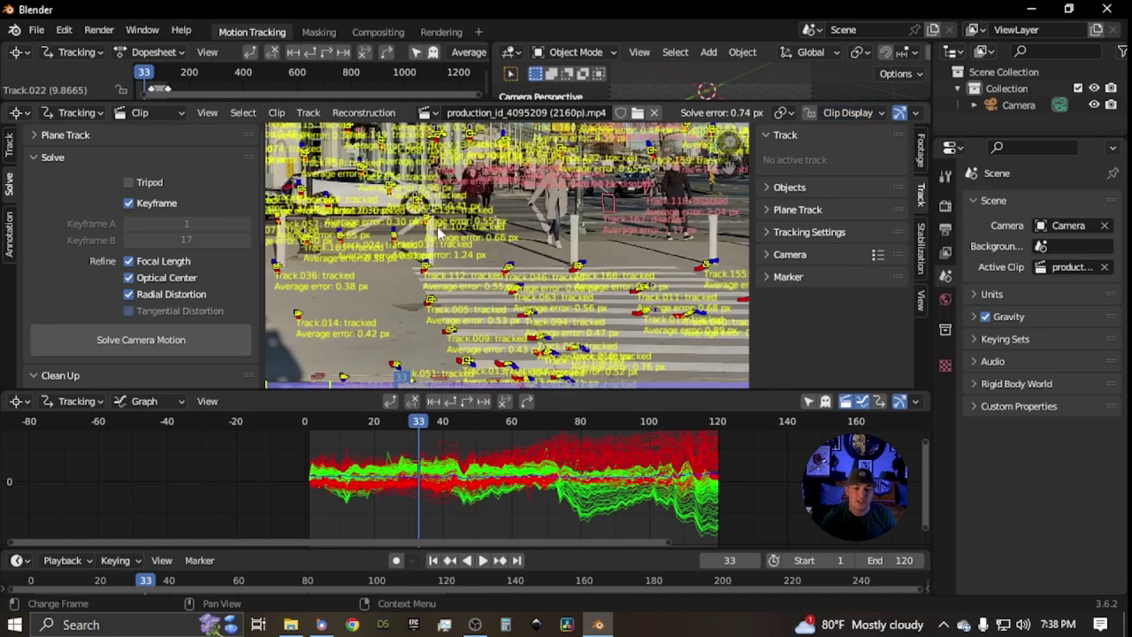
scroll(438, 232, up, 5)
middle_drag(517, 237, 356, 228)
scroll(465, 482, down, 1)
scroll(535, 270, down, 10)
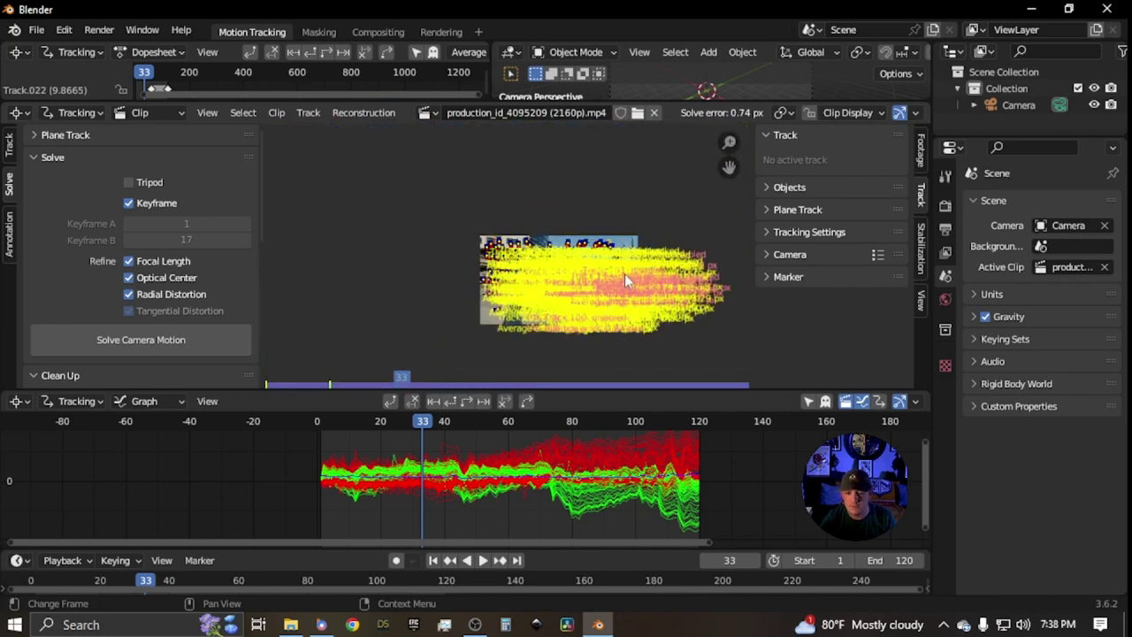
scroll(601, 266, up, 5)
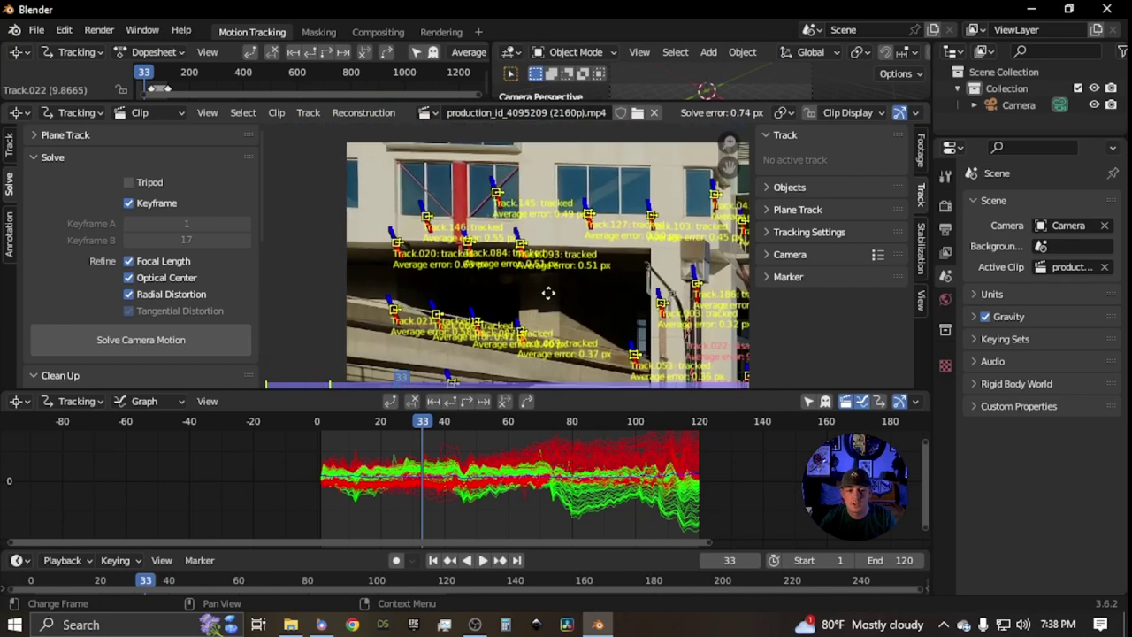
scroll(534, 301, up, 5)
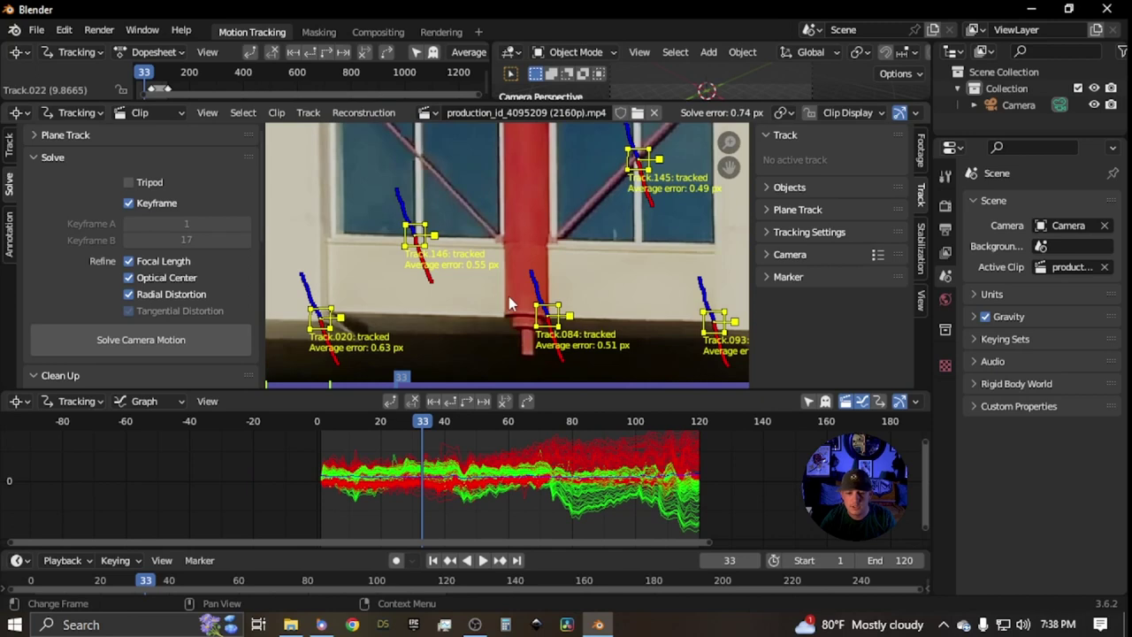
middle_drag(512, 302, 610, 179)
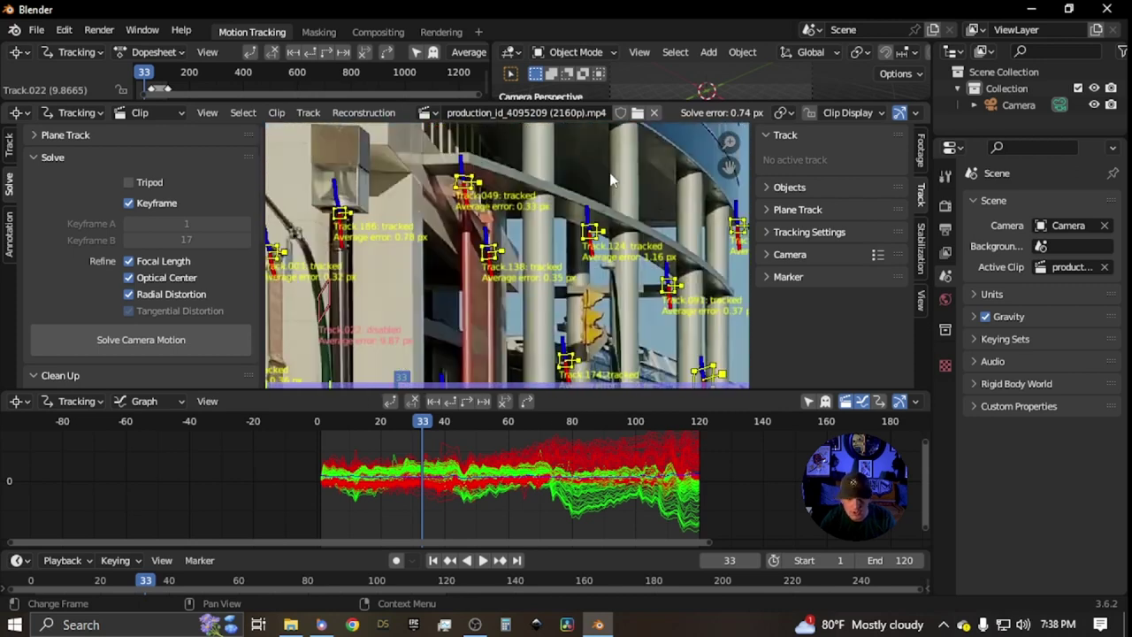
Delete Track.186, the marker on the dark pole beside the building wall, and reselect all remaining tracks
key(alt+a)
click(334, 223)
key(x)
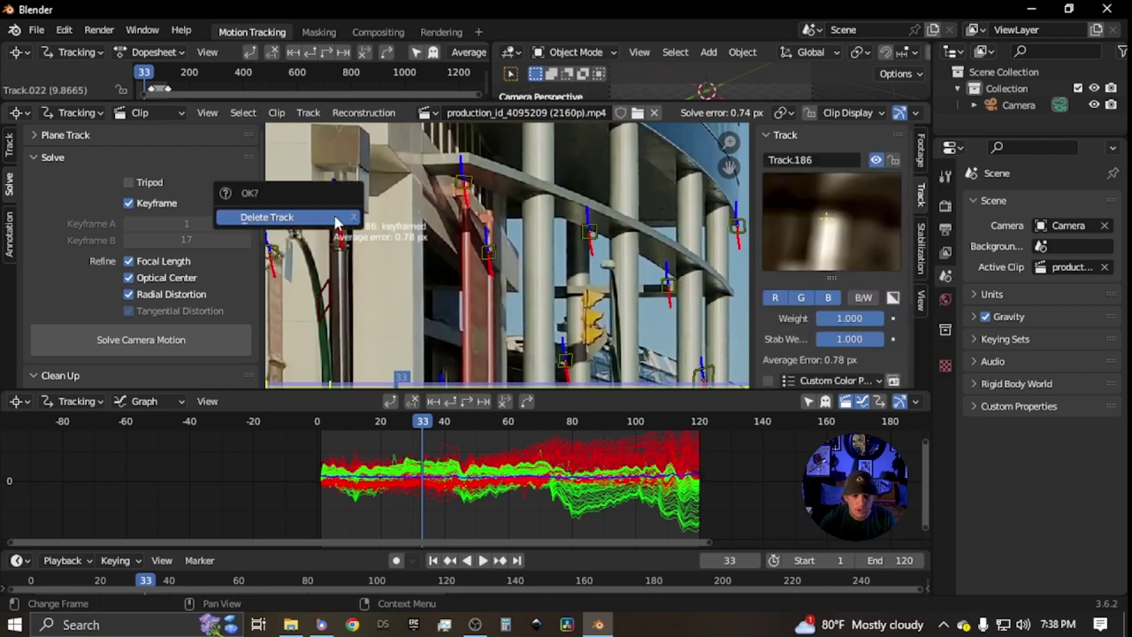
click(335, 218)
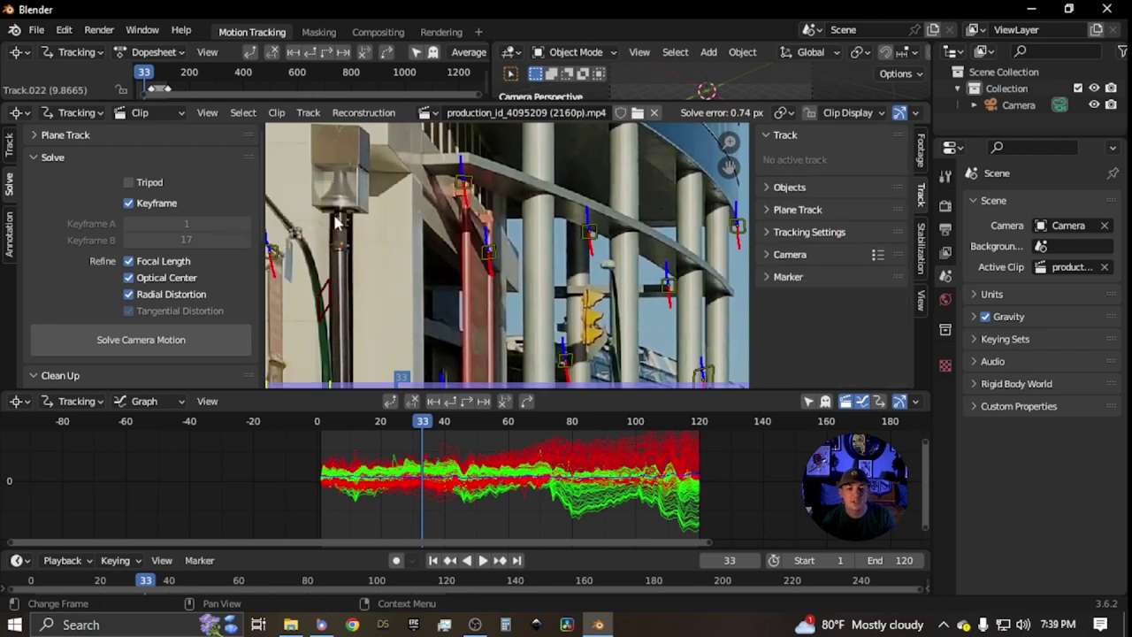
key(a)
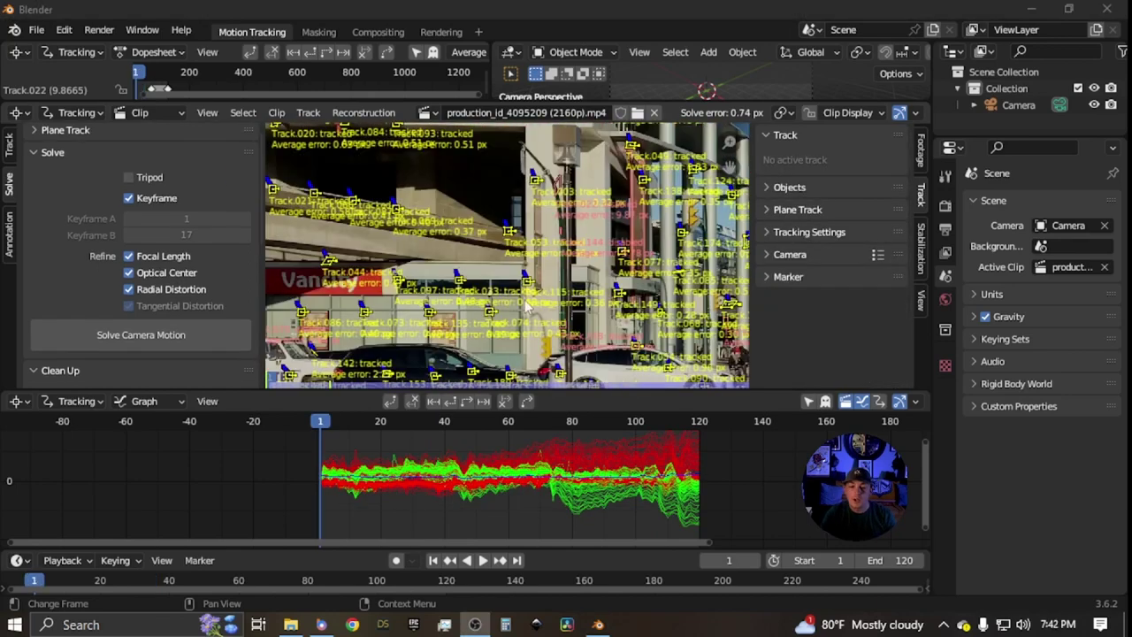
Set the weight to 0.5 for the marker with 0.64 px average error above the pedestrians near the white car
scroll(529, 306, down, 5)
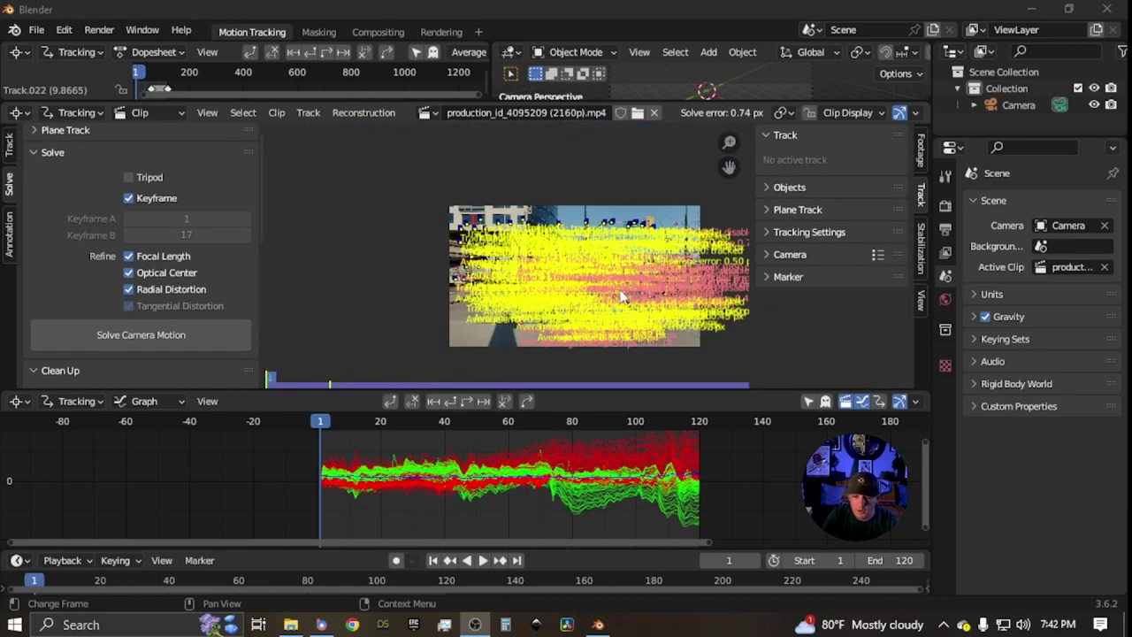
scroll(689, 253, up, 6)
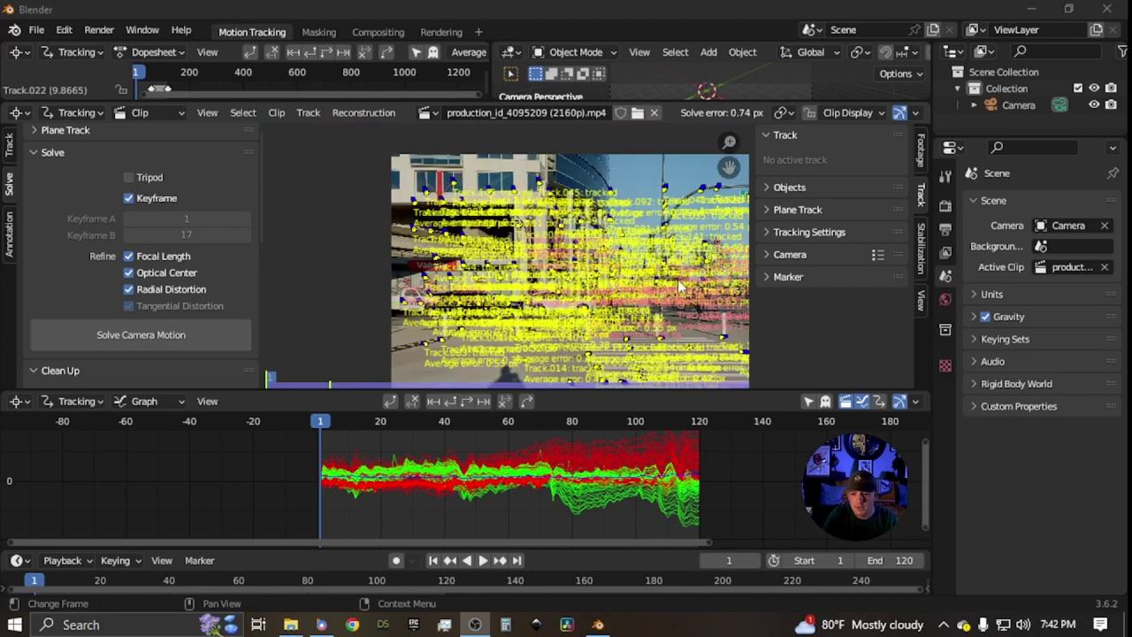
scroll(649, 301, down, 1)
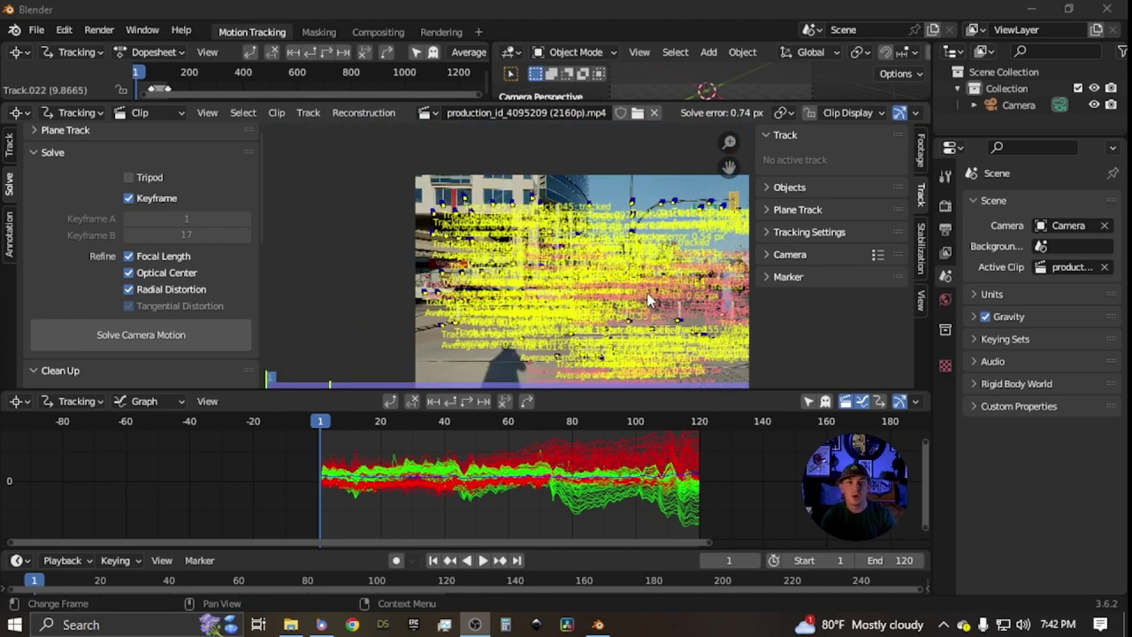
scroll(649, 300, up, 4)
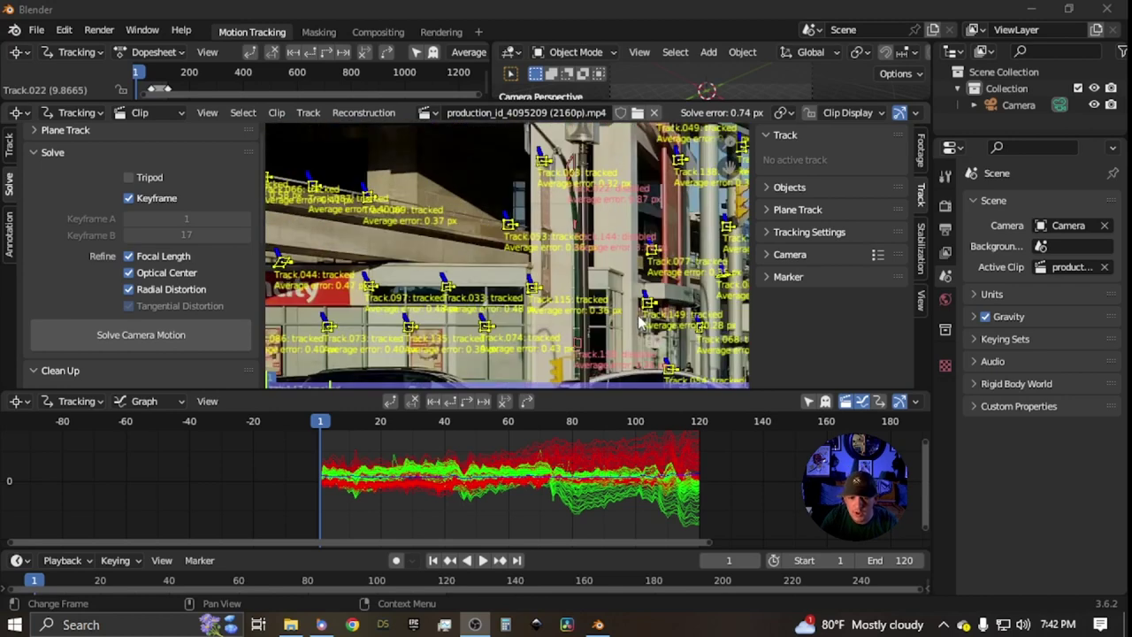
middle_drag(685, 312, 351, 228)
middle_drag(546, 234, 507, 228)
click(425, 257)
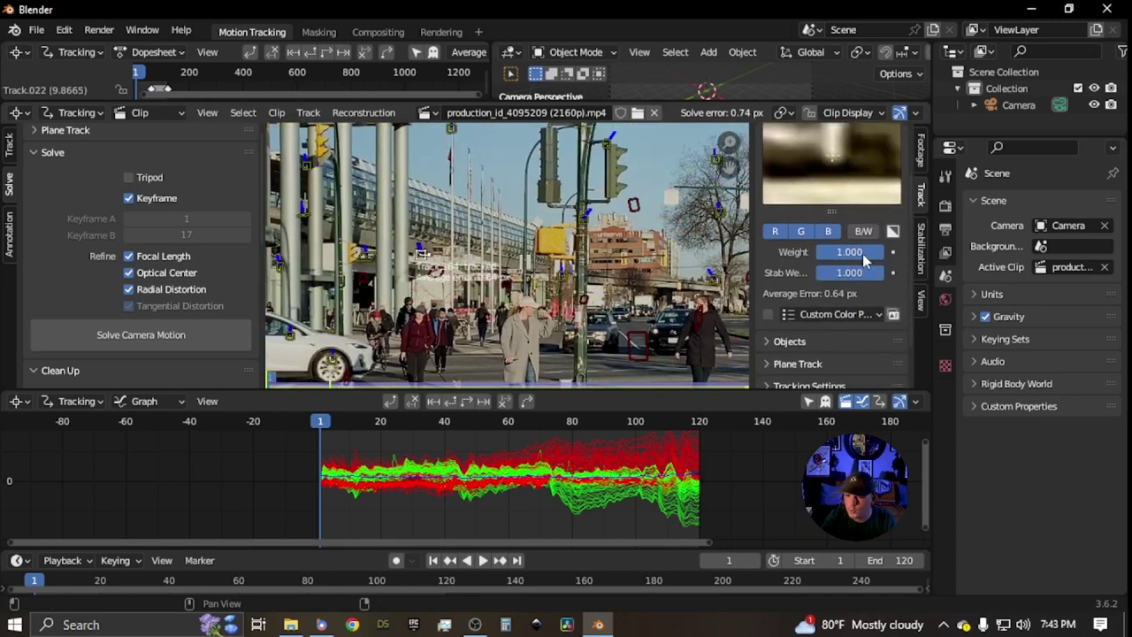
drag(844, 253, 850, 253)
click(850, 254)
text(.5)
key(Return)
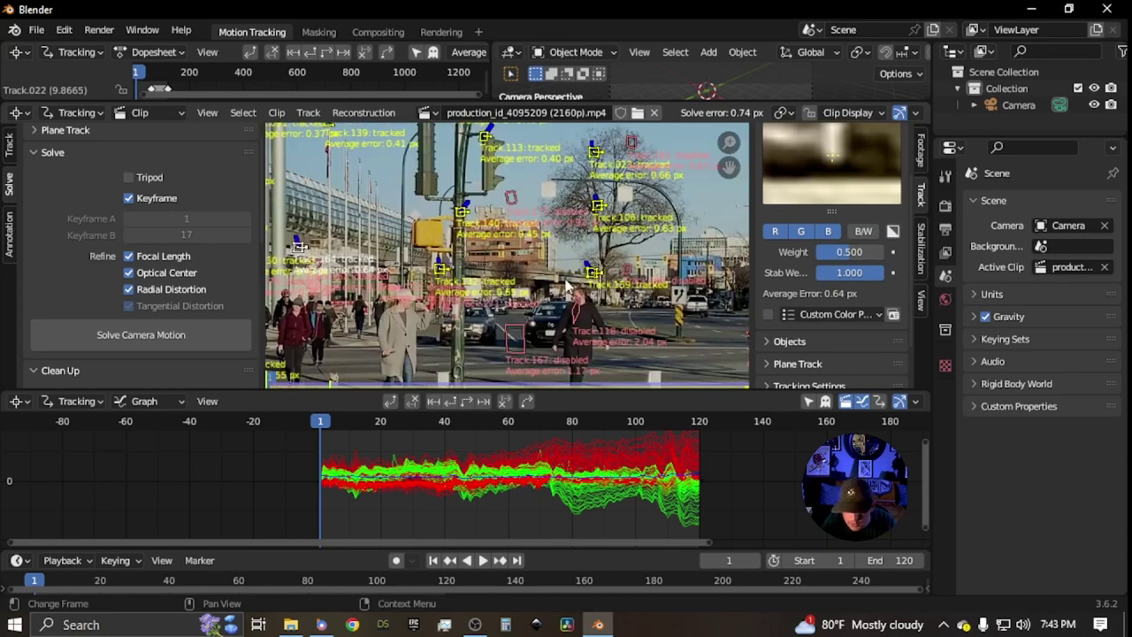
Set the weight to 0.5 for the marker with 0.65 px average error beside the traffic light pole, and reselect all tracks
click(440, 268)
double_click(836, 252)
text(1.0)
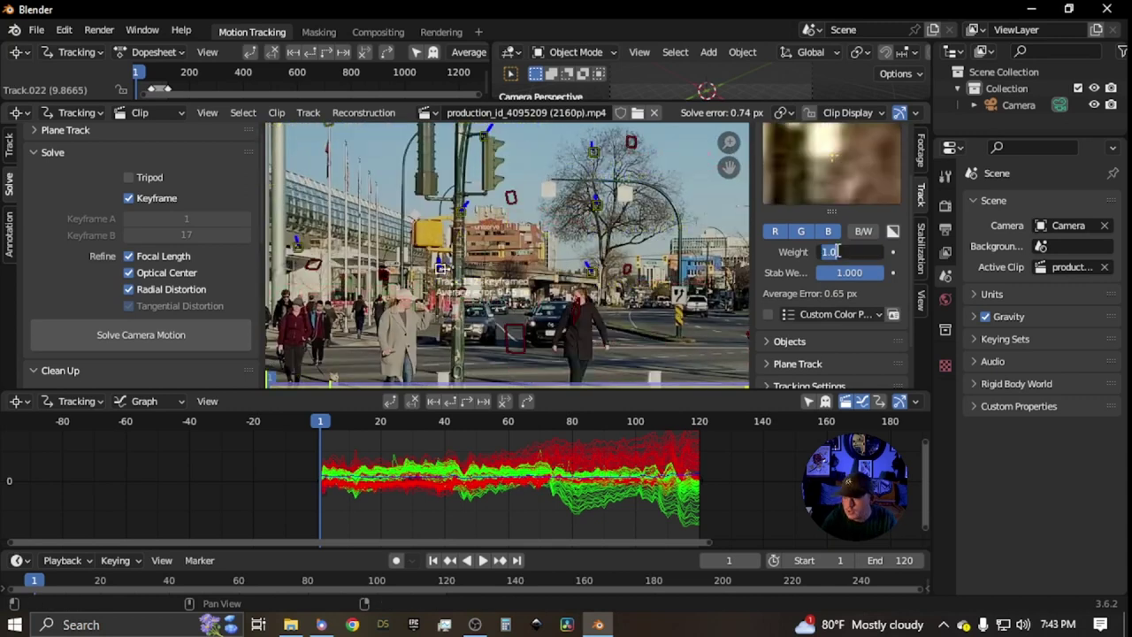
text(0.5)
key(Return)
key(a)
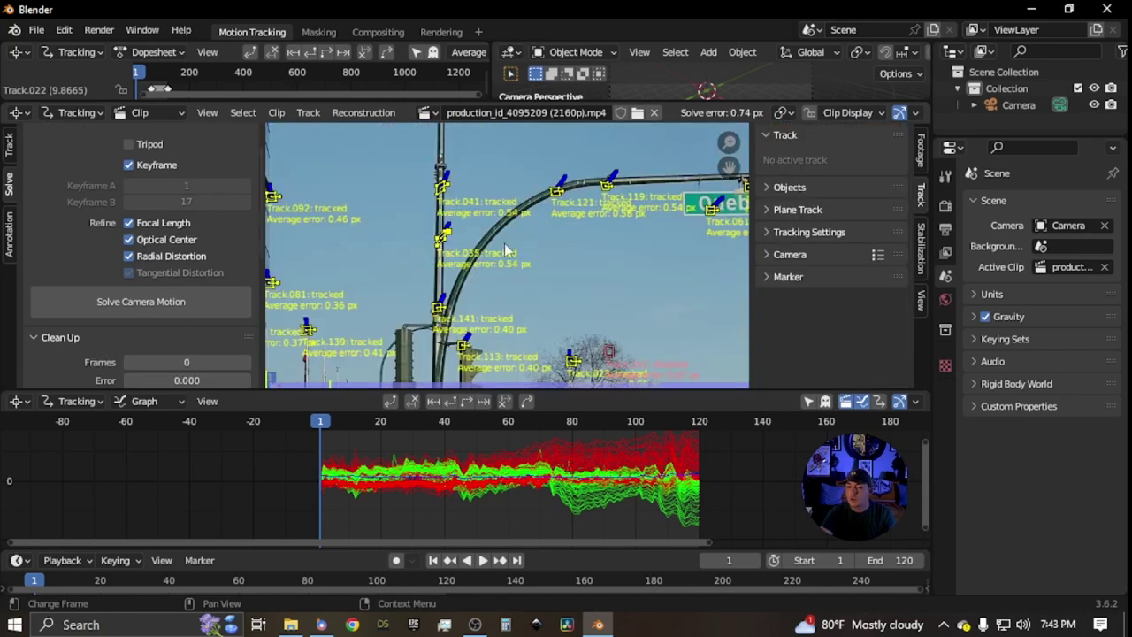
scroll(519, 281, down, 12)
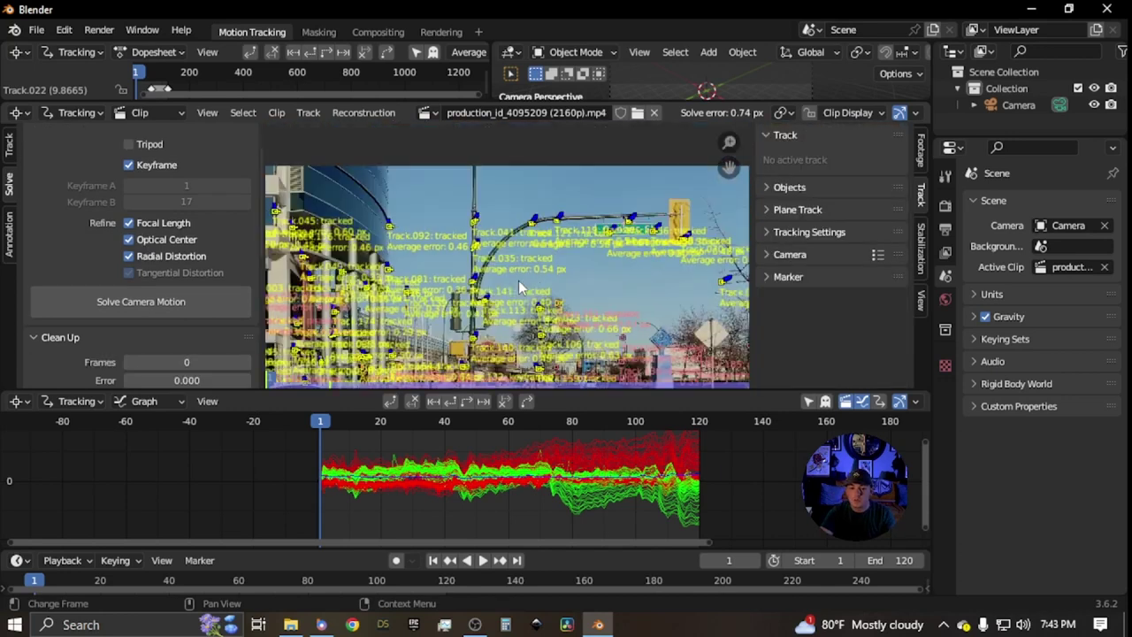
scroll(522, 285, up, 3)
middle_drag(597, 287, 606, 233)
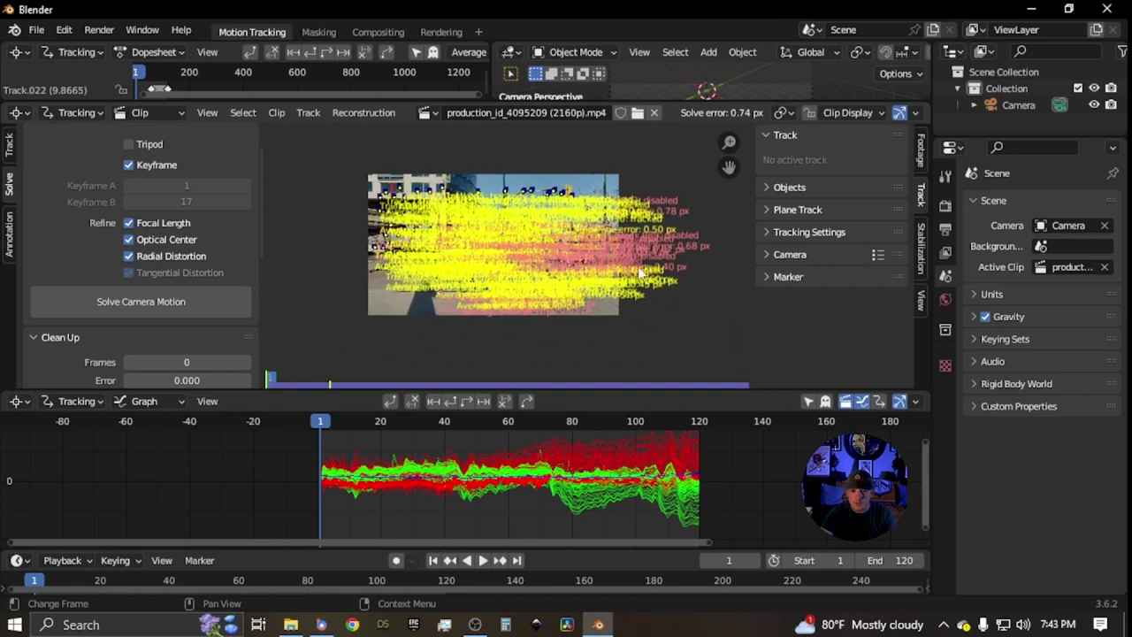
Turn off the info display on the markers and solve the camera motion again with all tracks selected
key(alt+a)
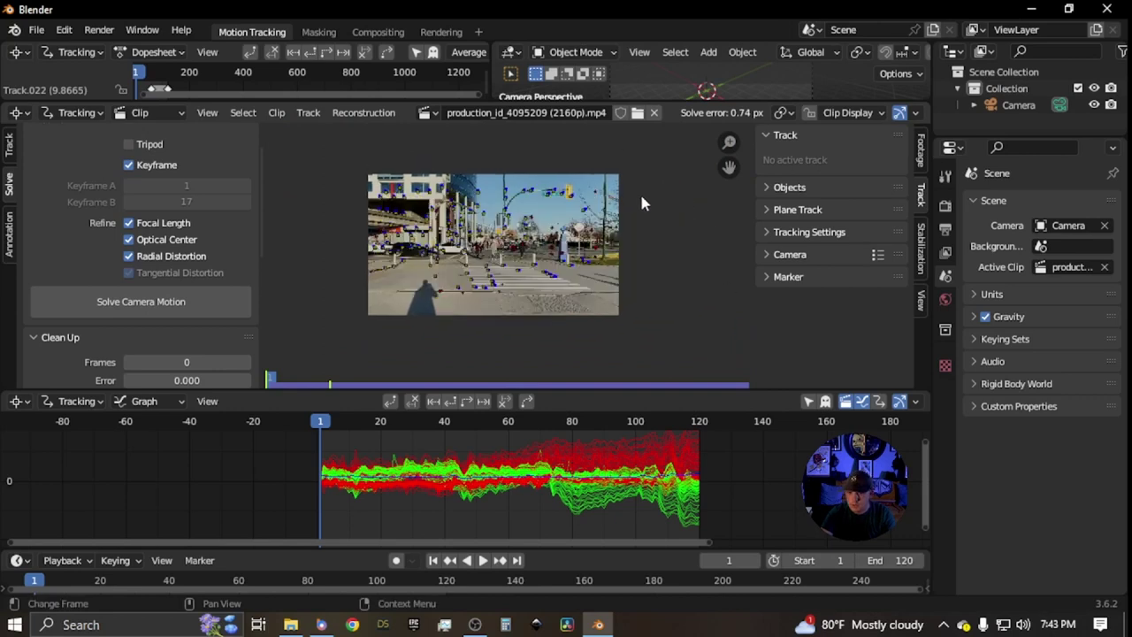
click(869, 115)
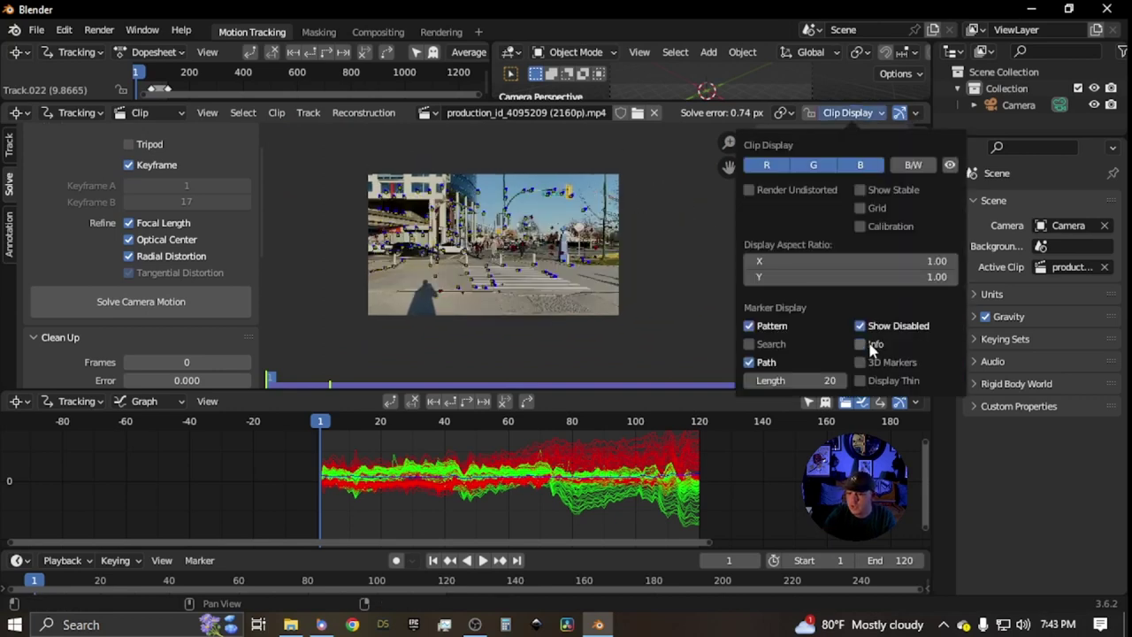
key(a)
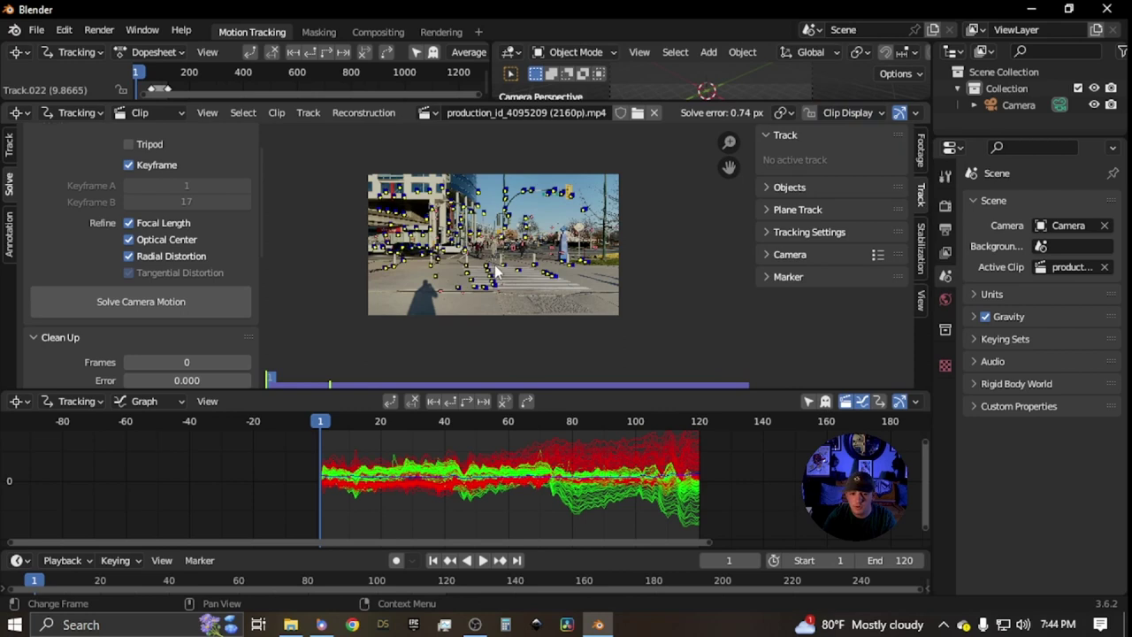
click(223, 301)
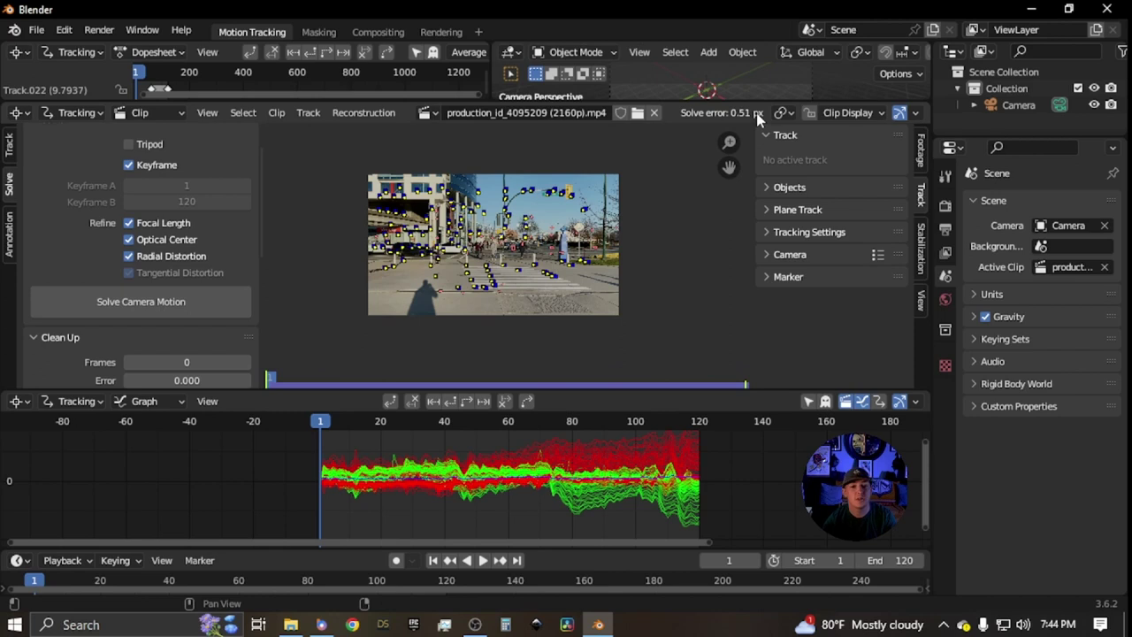
Lock the clip view to the selection and link an empty to every selected track
scroll(204, 309, down, 6)
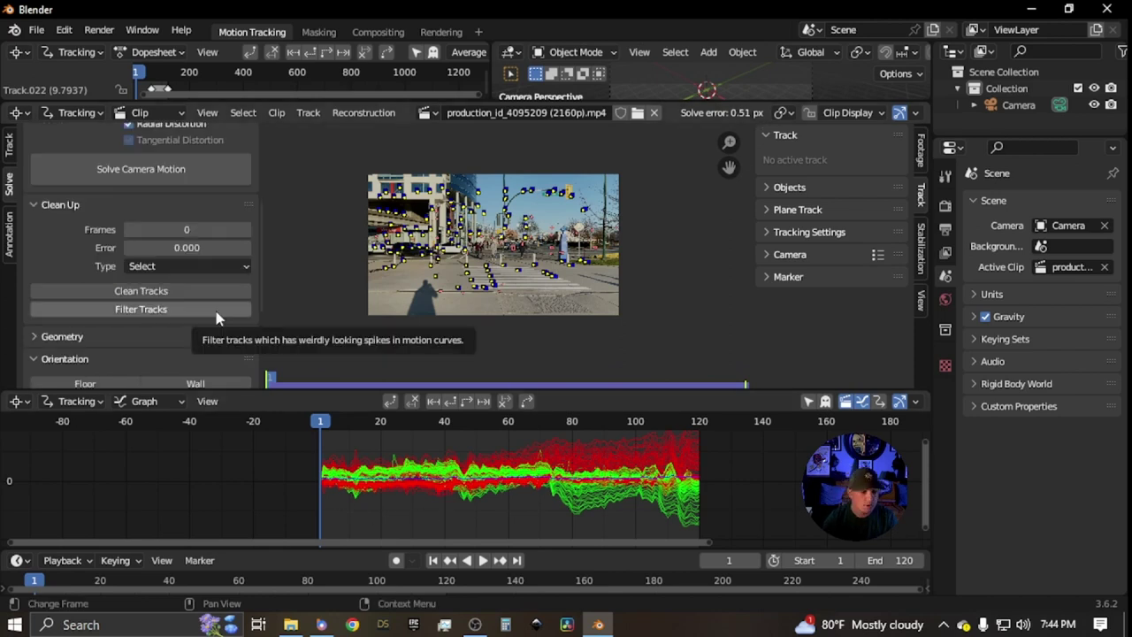
click(108, 237)
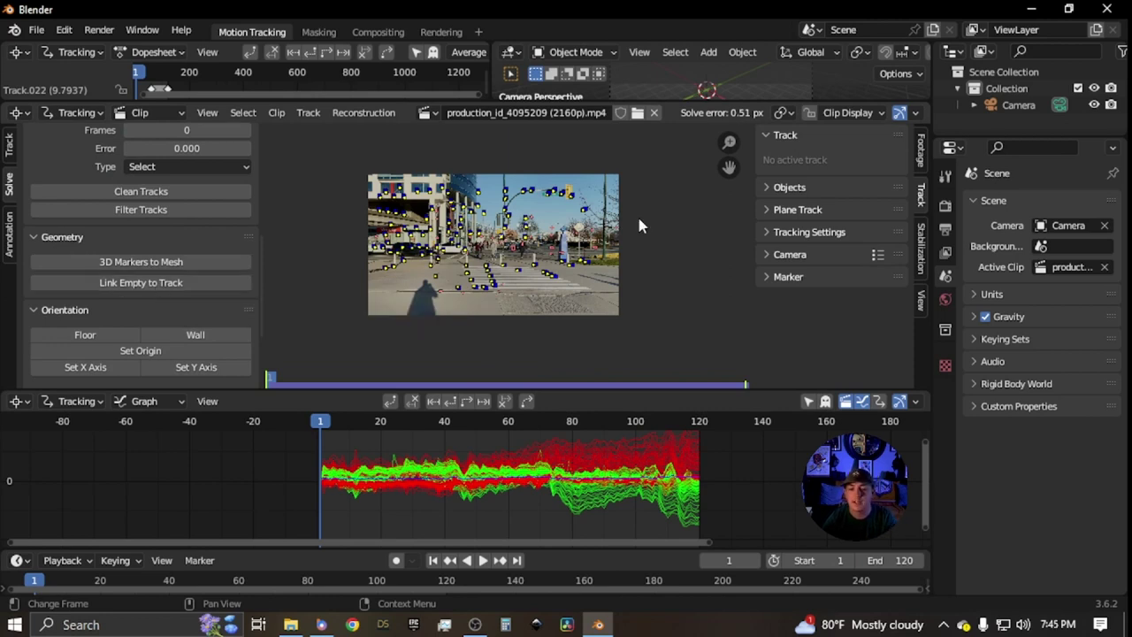
key(l)
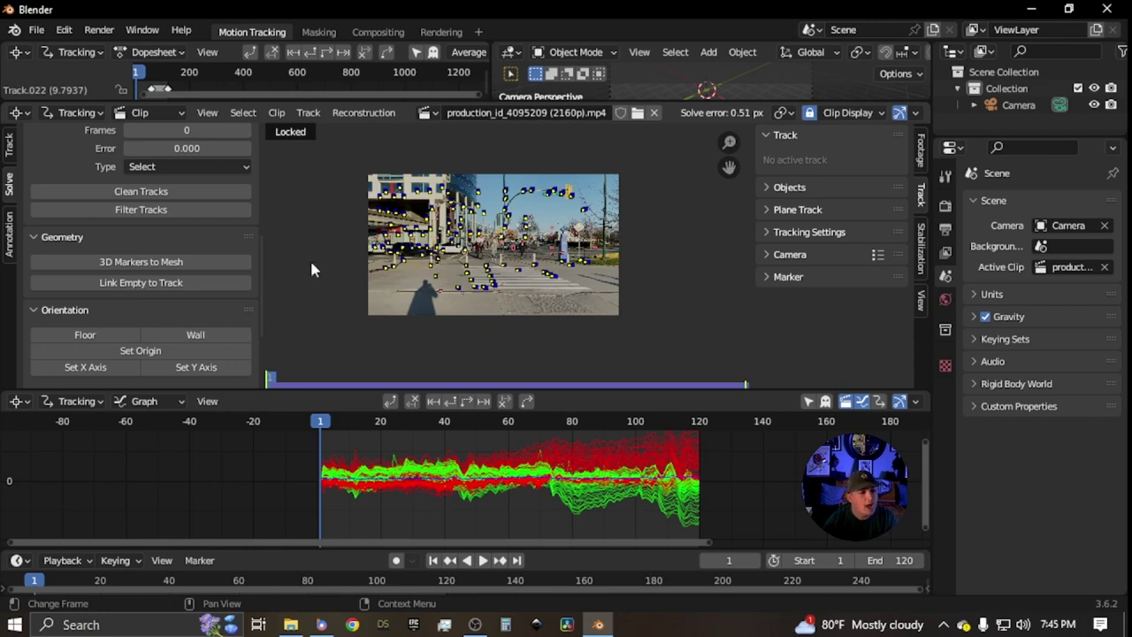
click(210, 287)
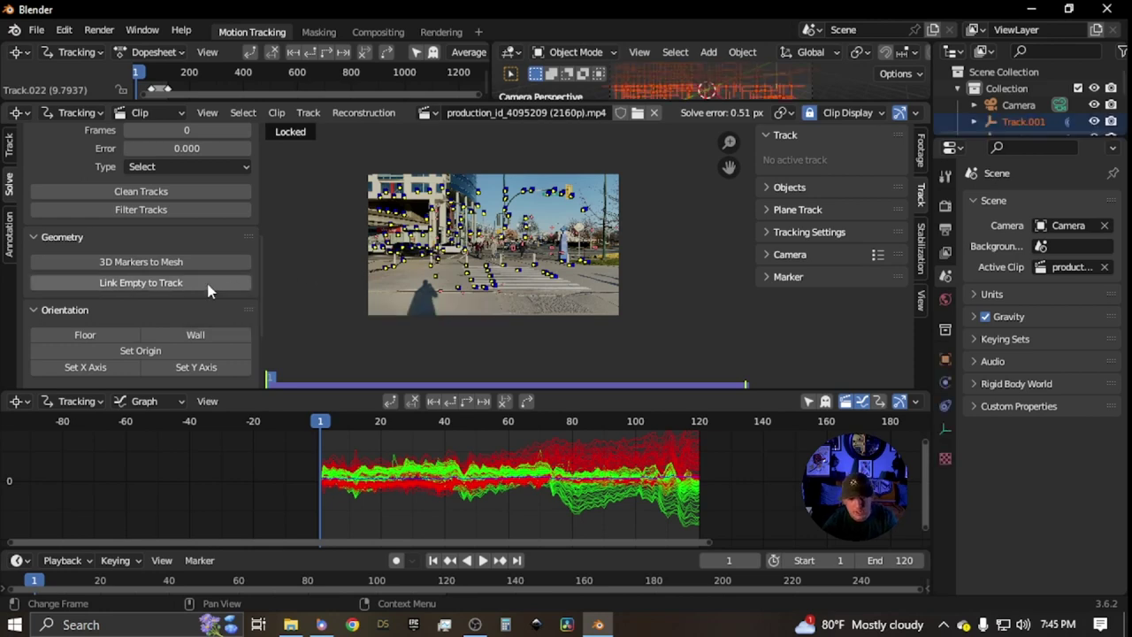
Play back the linked empties in an enlarged 3D viewport, through the camera and from another angle, and return to the first frame
drag(679, 105, 691, 248)
scroll(691, 223, down, 3)
key(space)
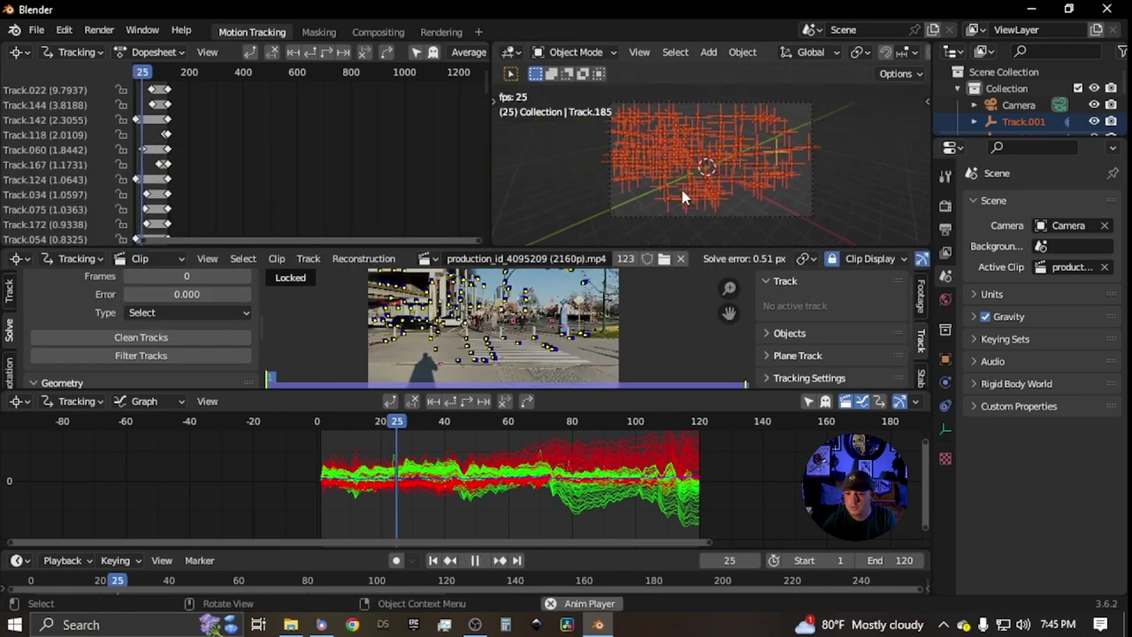
key(space)
middle_drag(682, 196, 734, 139)
key(space)
scroll(723, 168, up, 5)
key(KP_0)
key(space)
key(shift+Left)
Select three ground markers on the near crosswalk stripes, including Track.101, and set them as the floor plane
scroll(175, 330, down, 6)
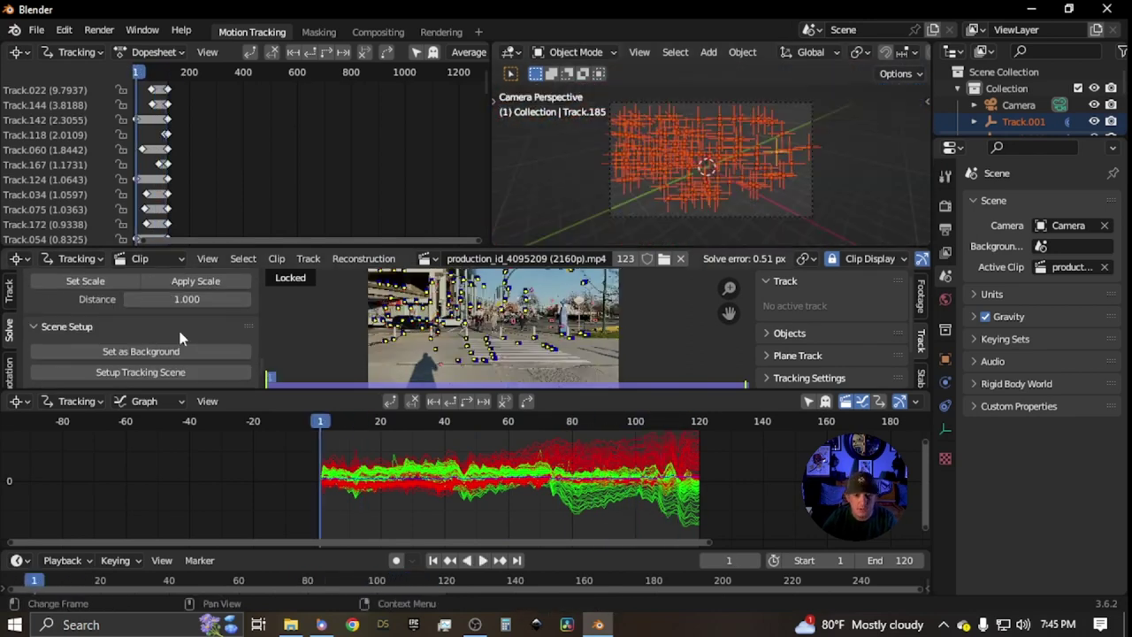
scroll(508, 351, up, 6)
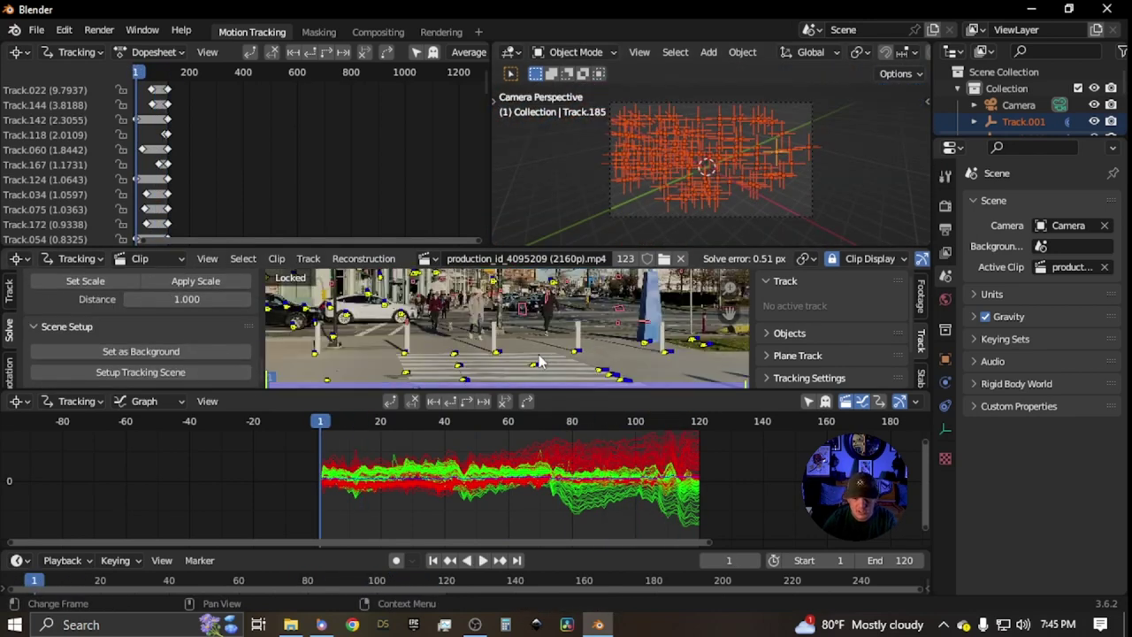
drag(557, 249, 531, 62)
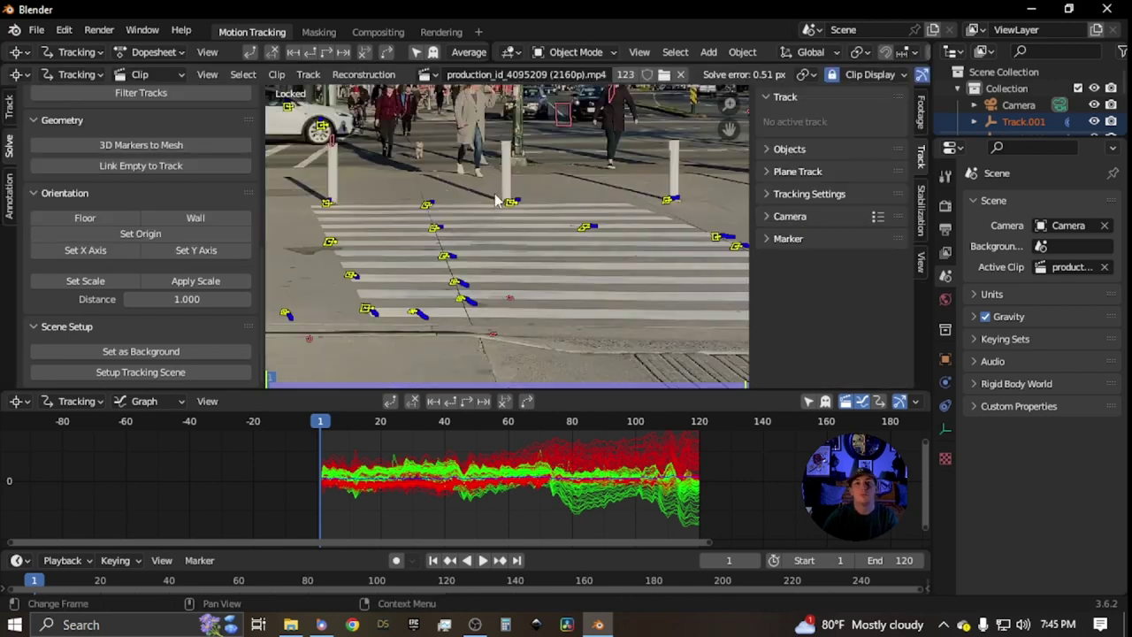
click(460, 304)
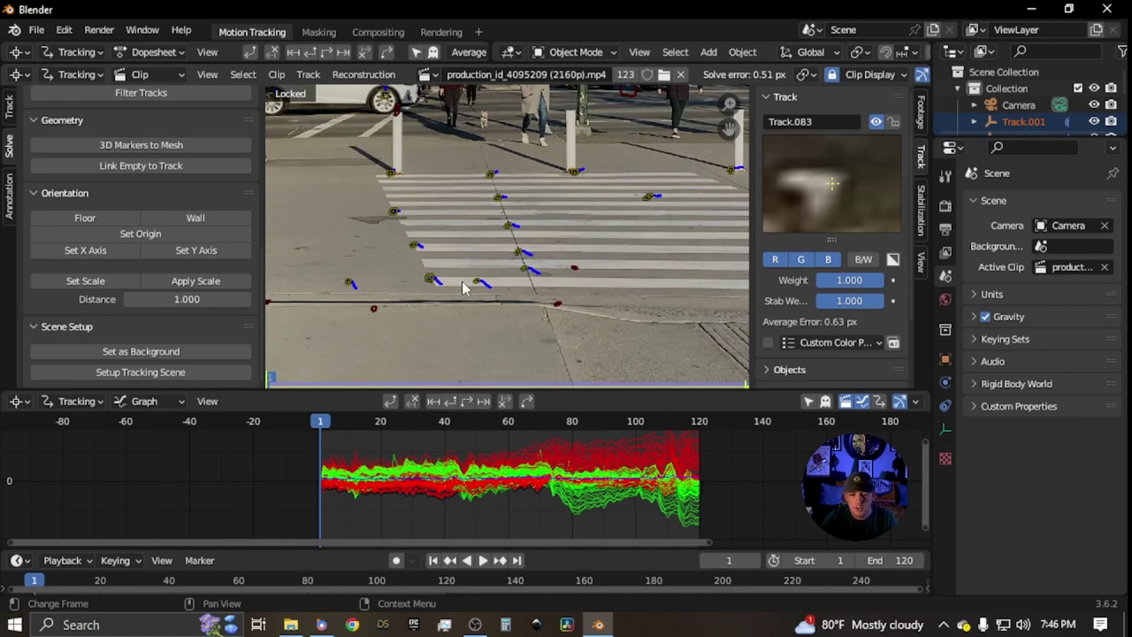
scroll(462, 288, up, 2)
shift+click(531, 287)
shift+click(535, 288)
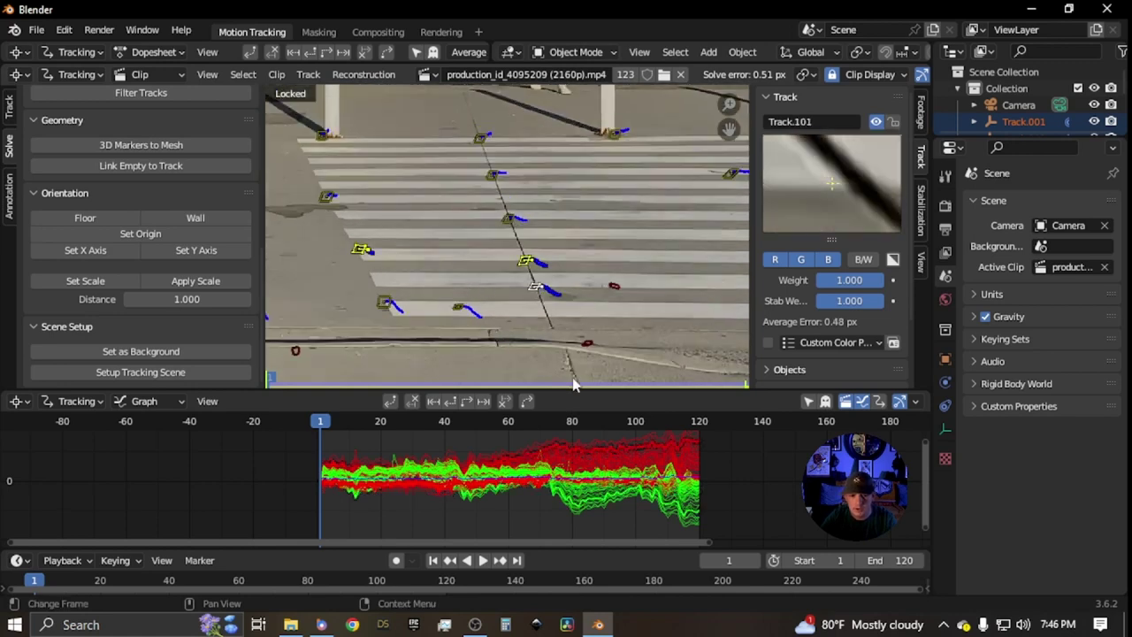
click(102, 217)
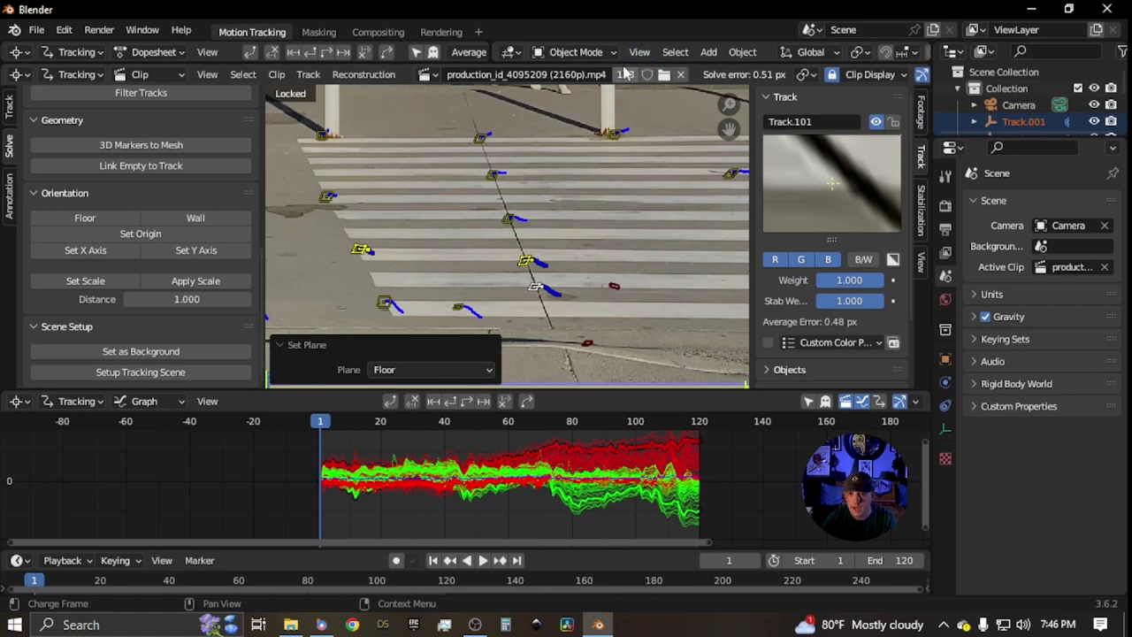
Deselect the track empties in the 3D viewport and set the footage as the camera's background
drag(625, 72, 643, 248)
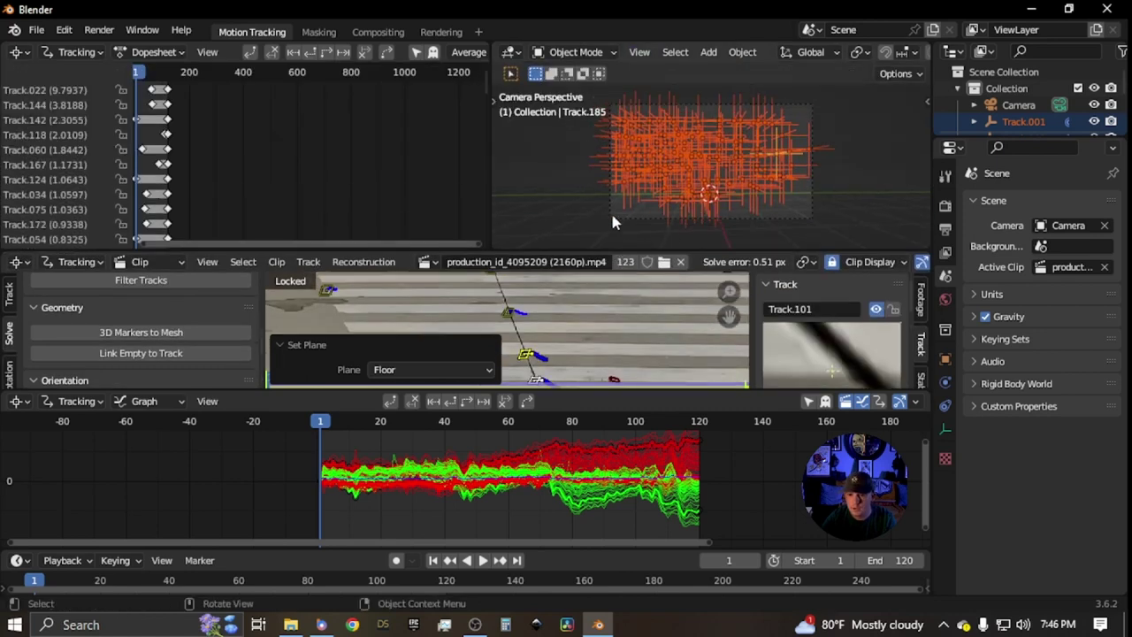
click(826, 180)
scroll(817, 182, down, 2)
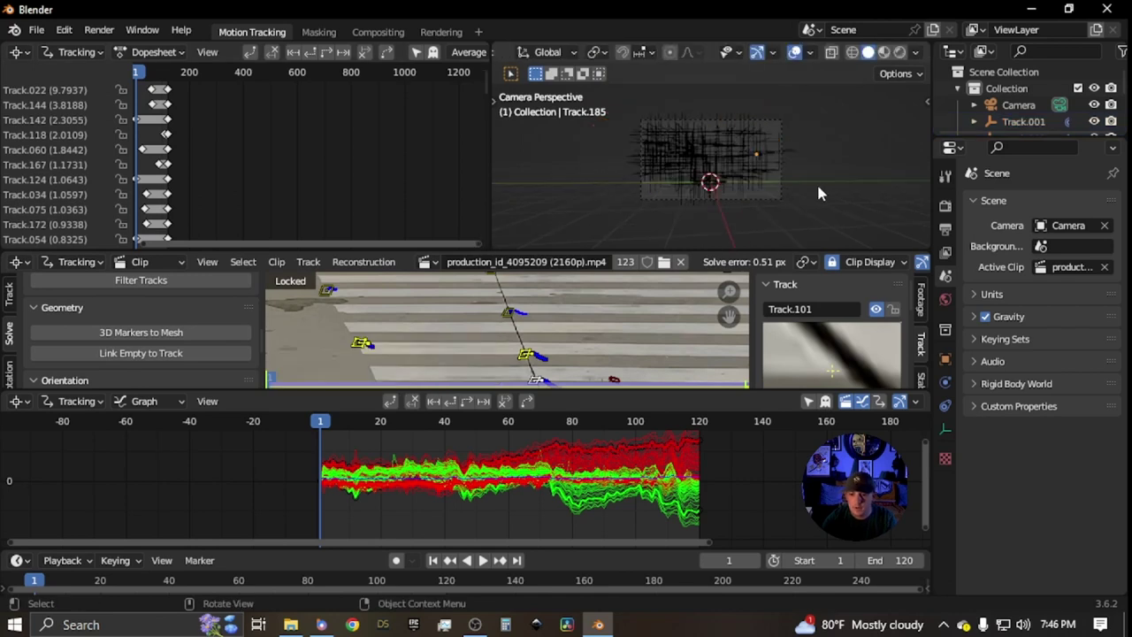
drag(564, 252, 584, 211)
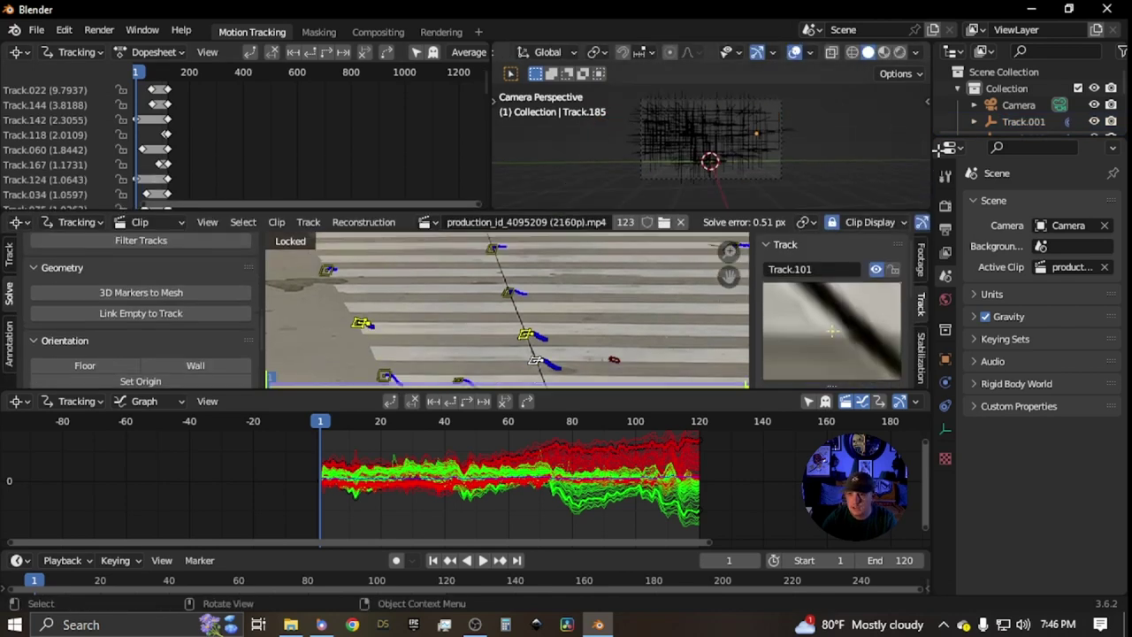
scroll(174, 370, down, 4)
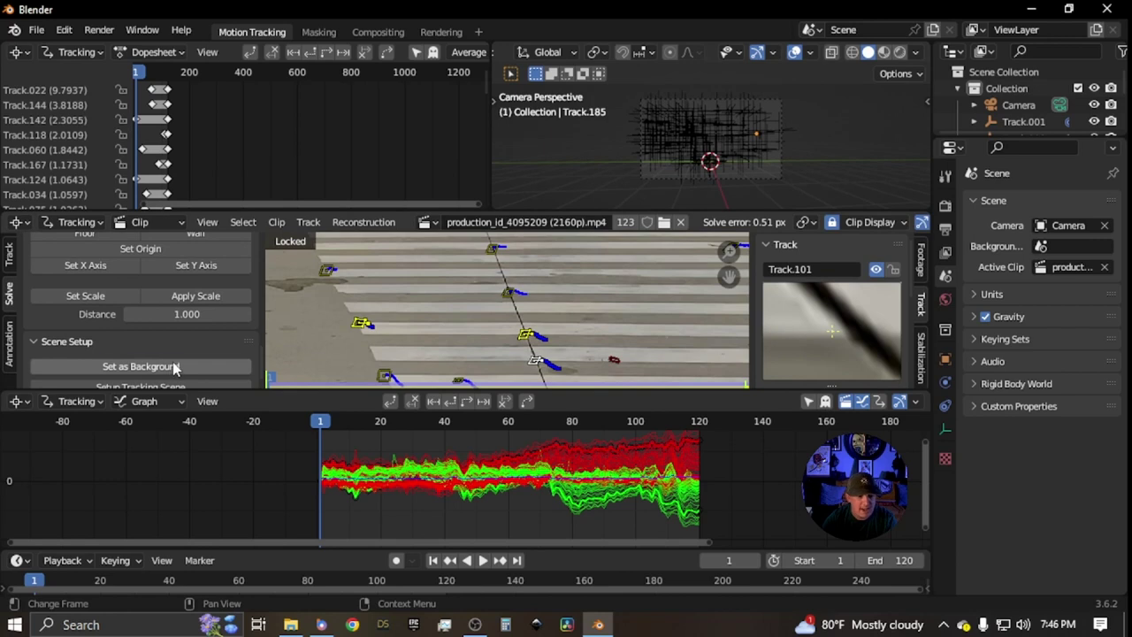
click(175, 368)
scroll(703, 171, up, 5)
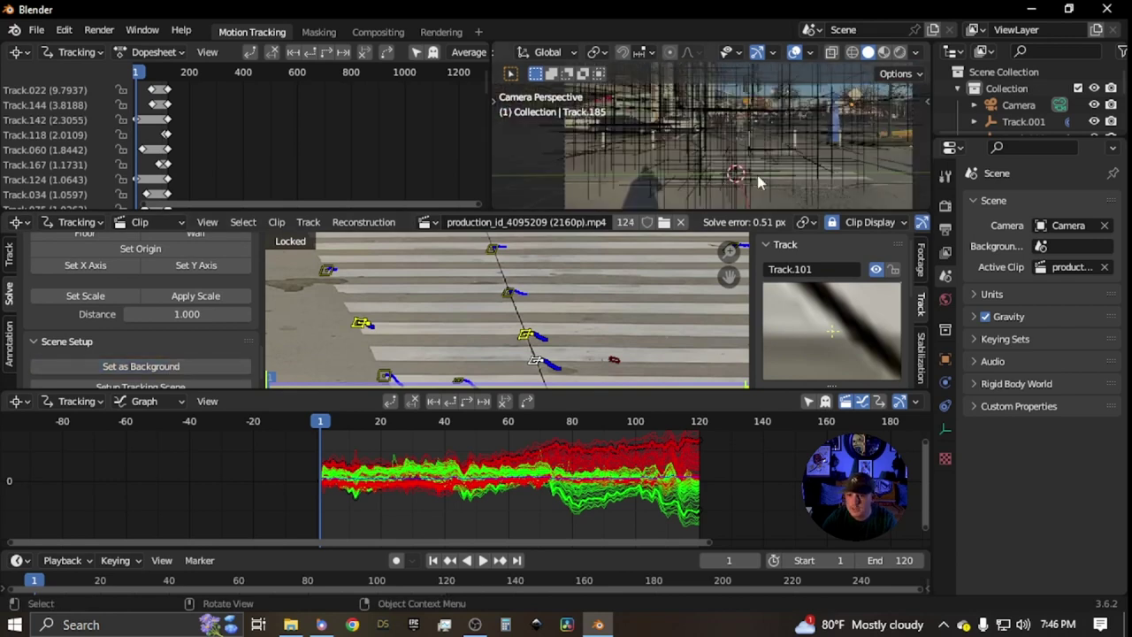
Rotate the camera around the global Z axis to align the green Y axis with the crosswalk stripes
scroll(813, 186, up, 3)
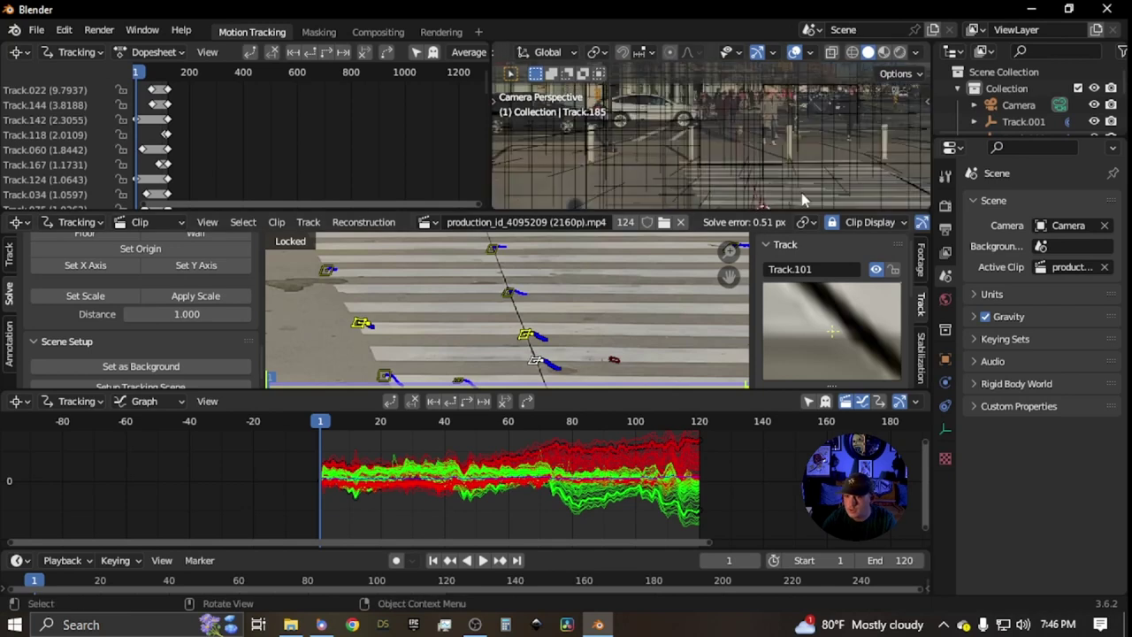
shift+middle_drag(804, 199, 655, 127)
shift+middle_drag(875, 135, 722, 141)
scroll(722, 141, up, 3)
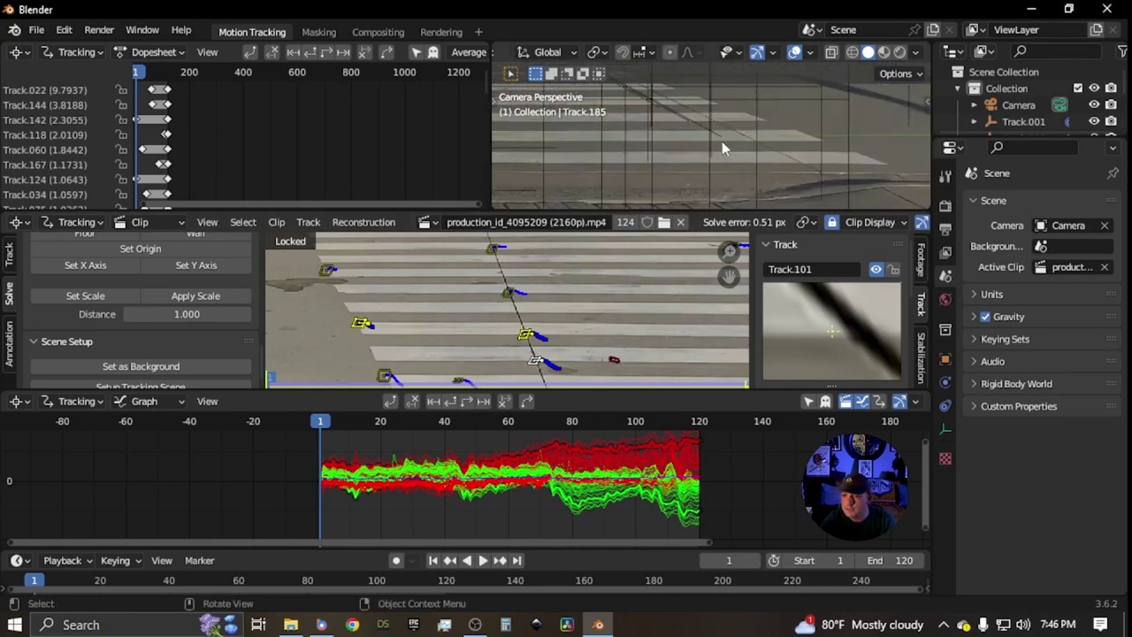
shift+middle_drag(809, 155, 773, 141)
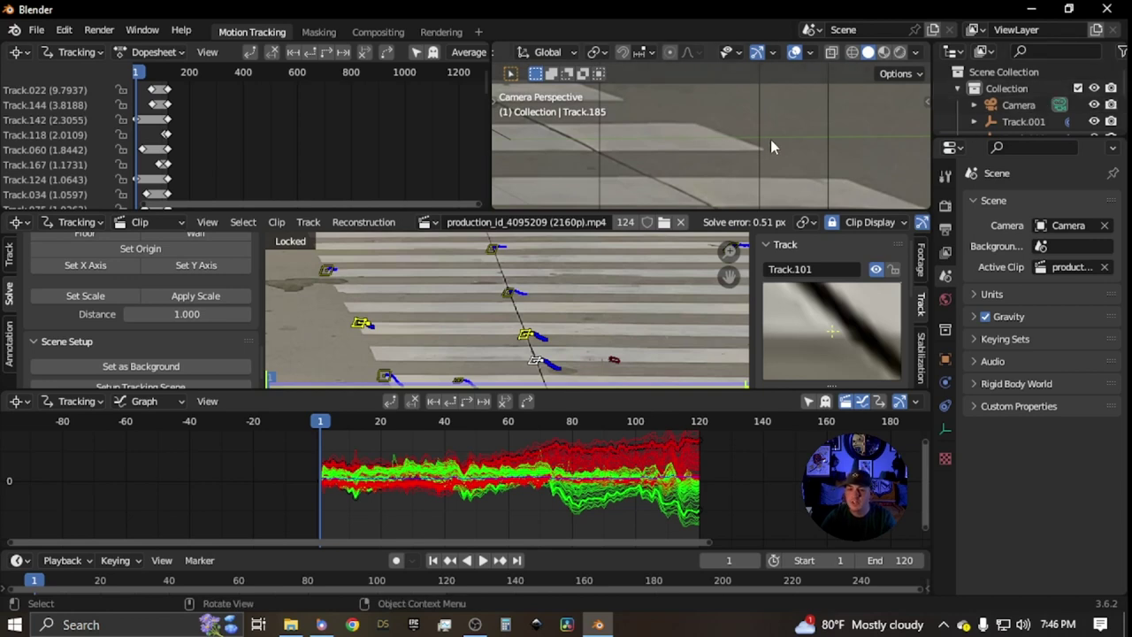
click(1032, 107)
key(r)
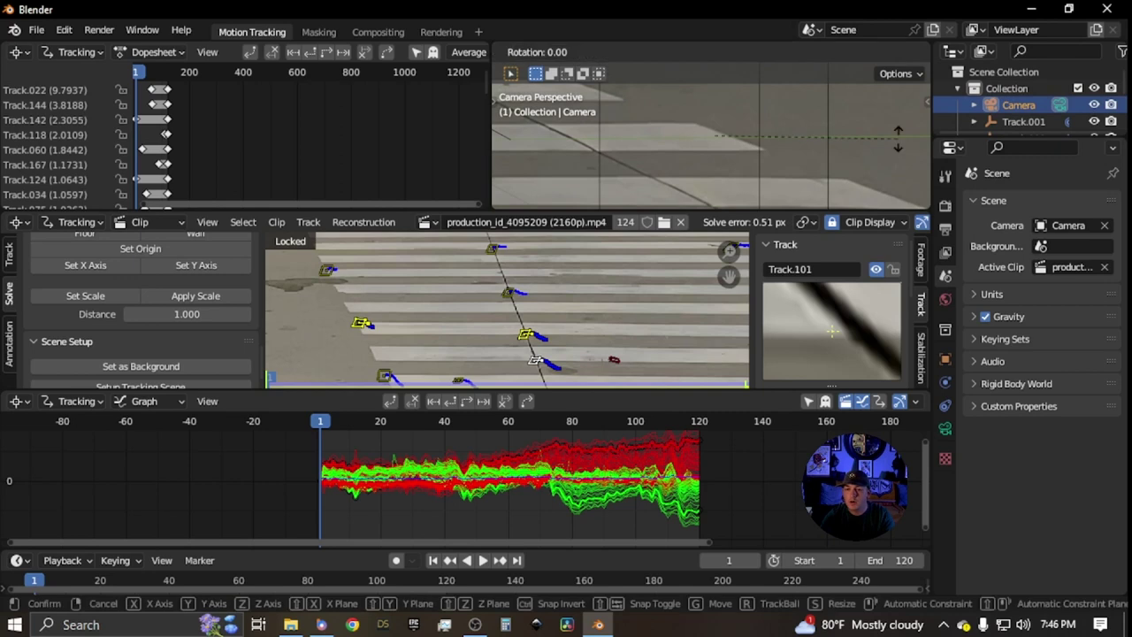
key(z)
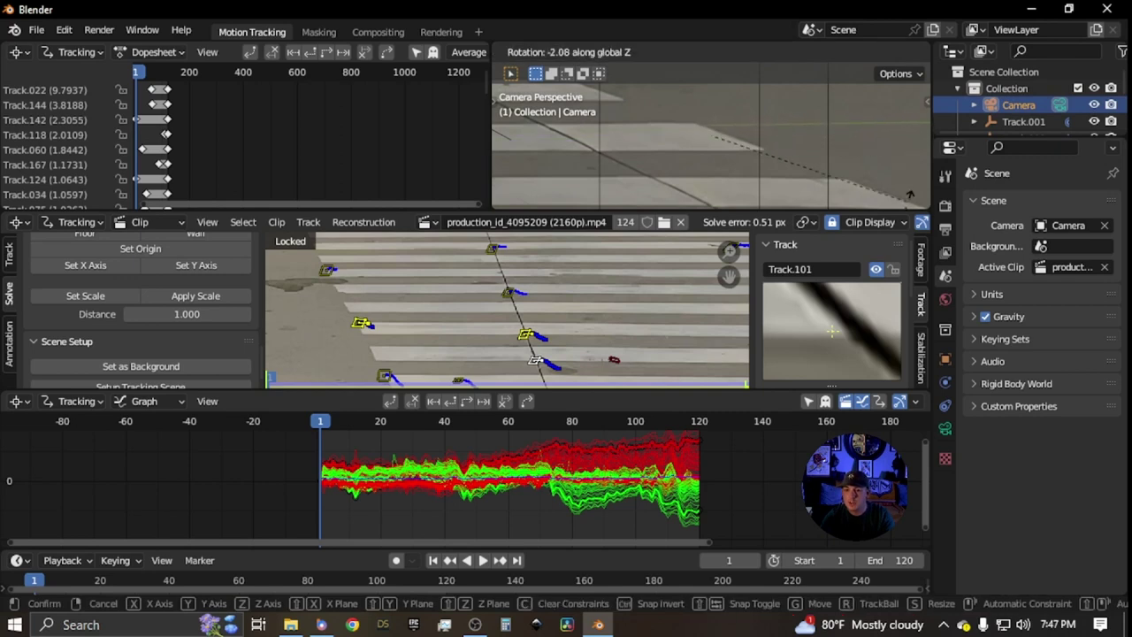
click(894, 81)
Examine how the green axis line follows the crosswalk stripes across the whole width of the footage
scroll(738, 149, down, 8)
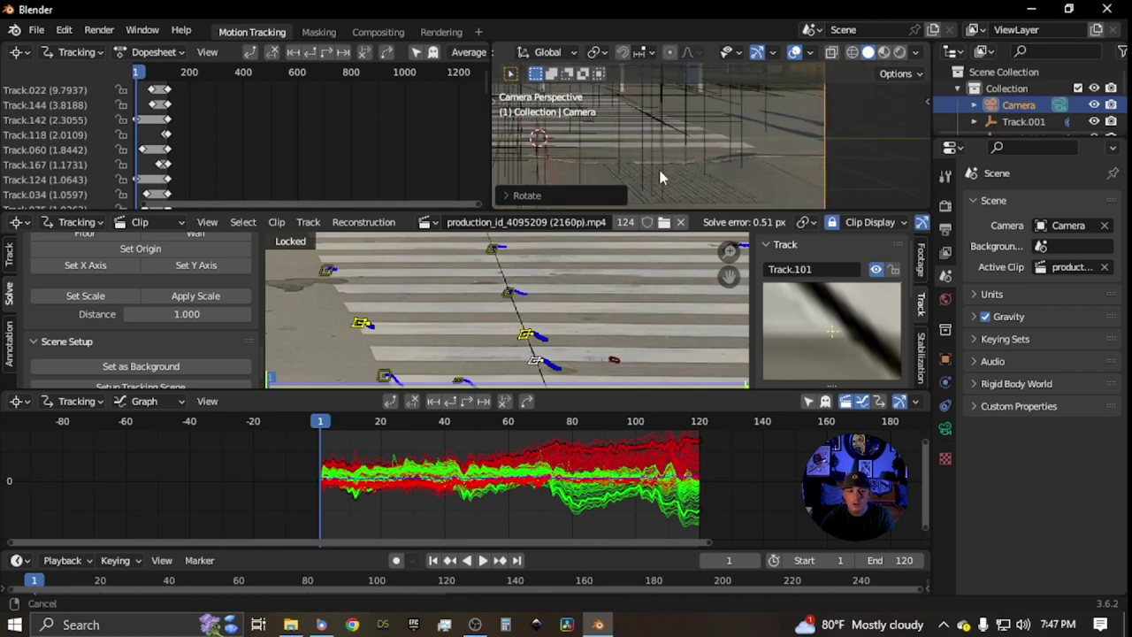
shift+middle_drag(660, 171, 868, 186)
scroll(664, 182, up, 8)
shift+middle_drag(684, 189, 739, 198)
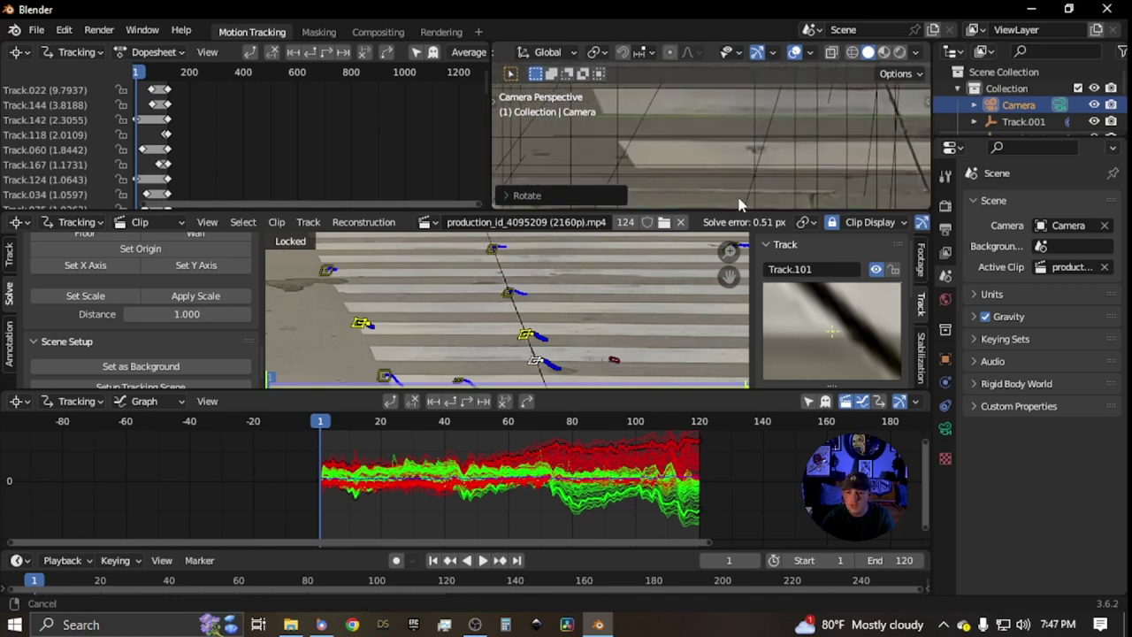
scroll(651, 127, down, 4)
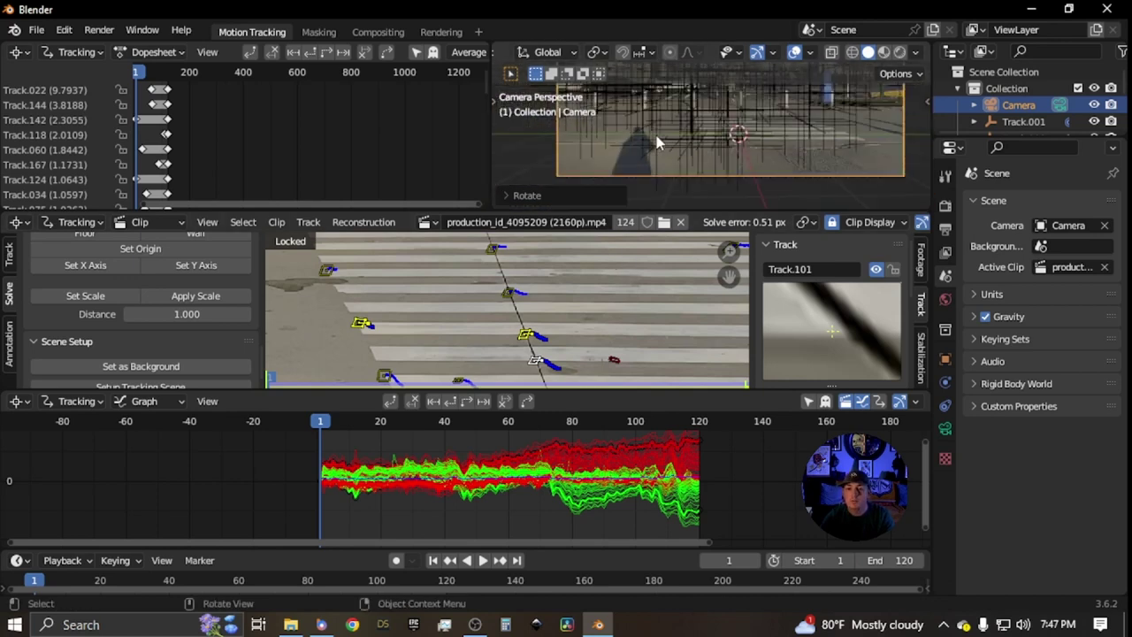
scroll(656, 137, down, 4)
shift+middle_drag(731, 150, 700, 184)
scroll(702, 172, down, 3)
scroll(703, 171, up, 3)
Set up the tracking scene from the solved clip and choose Foreground as the active view layer
drag(619, 214, 617, 200)
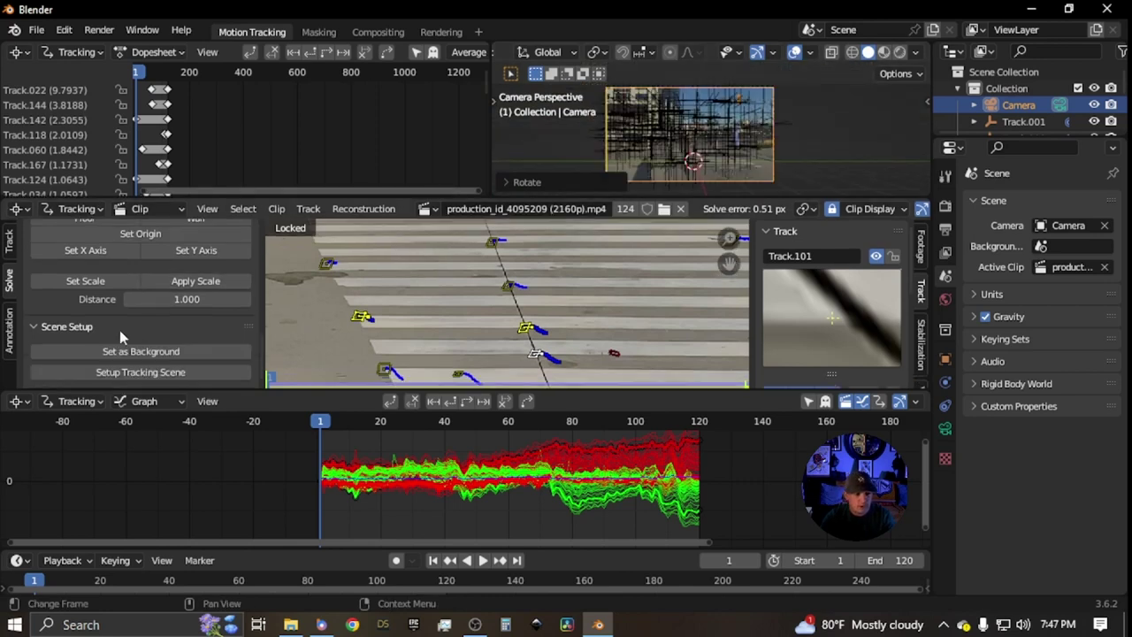
click(171, 373)
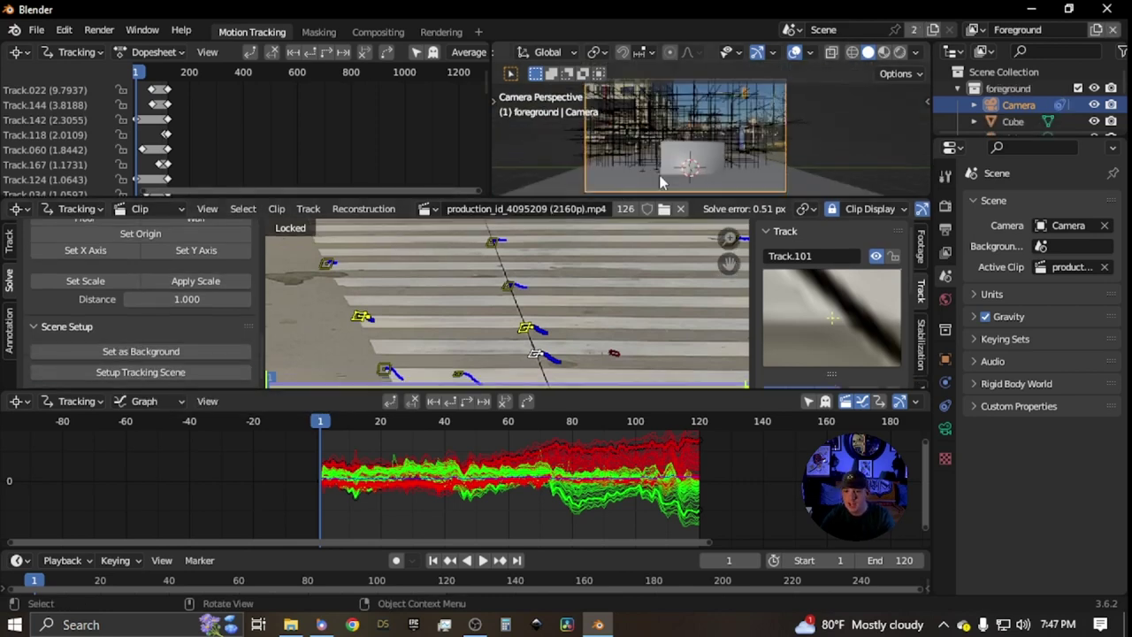
scroll(661, 182, up, 4)
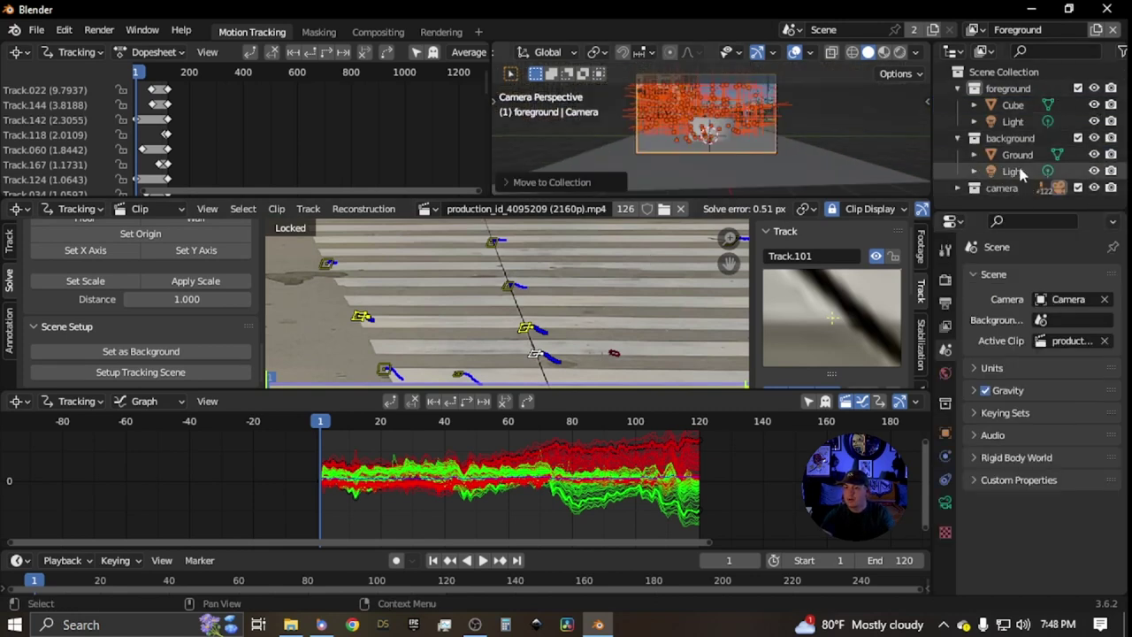
click(975, 30)
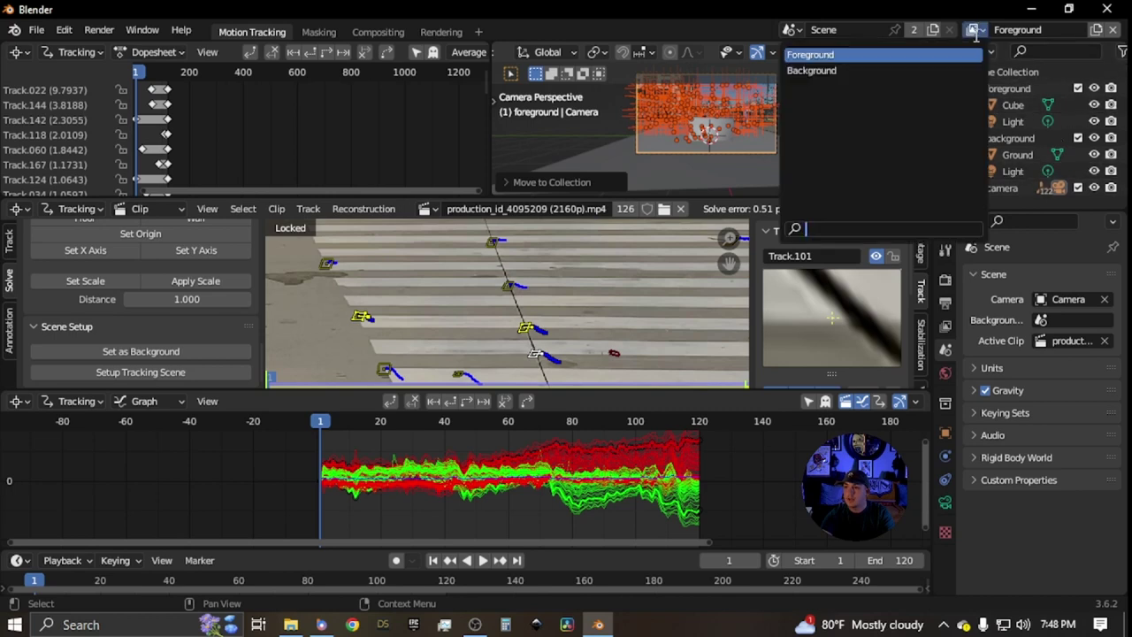
click(889, 55)
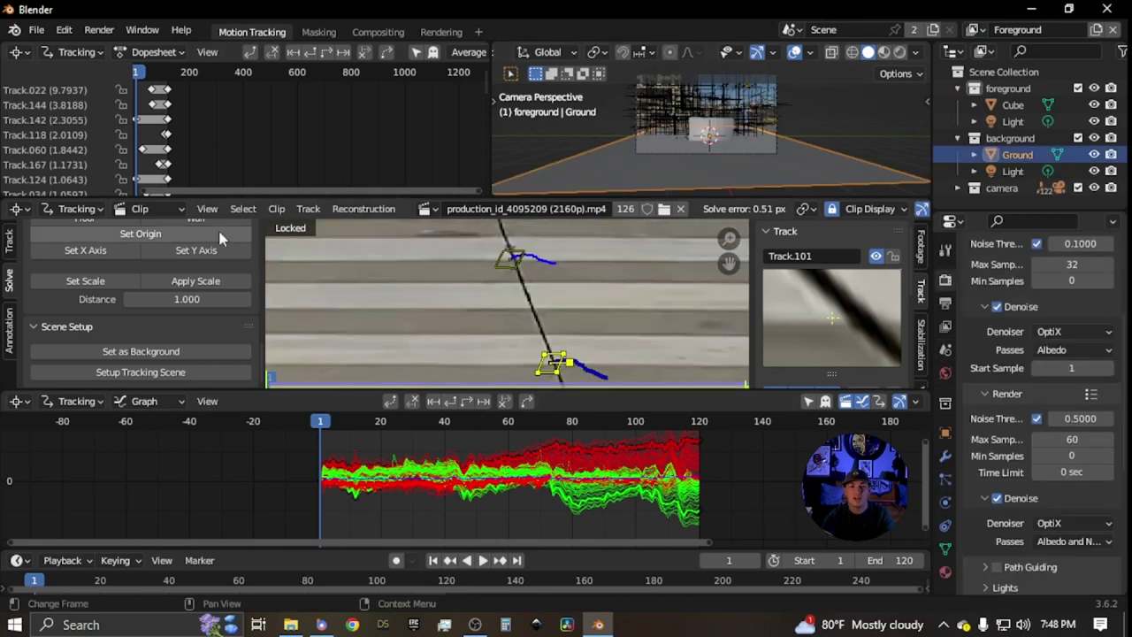
Add a Layout workspace and view the ground plane, cube and track empties in its 3D viewport
click(478, 33)
mouse_move(416, 64)
click(557, 113)
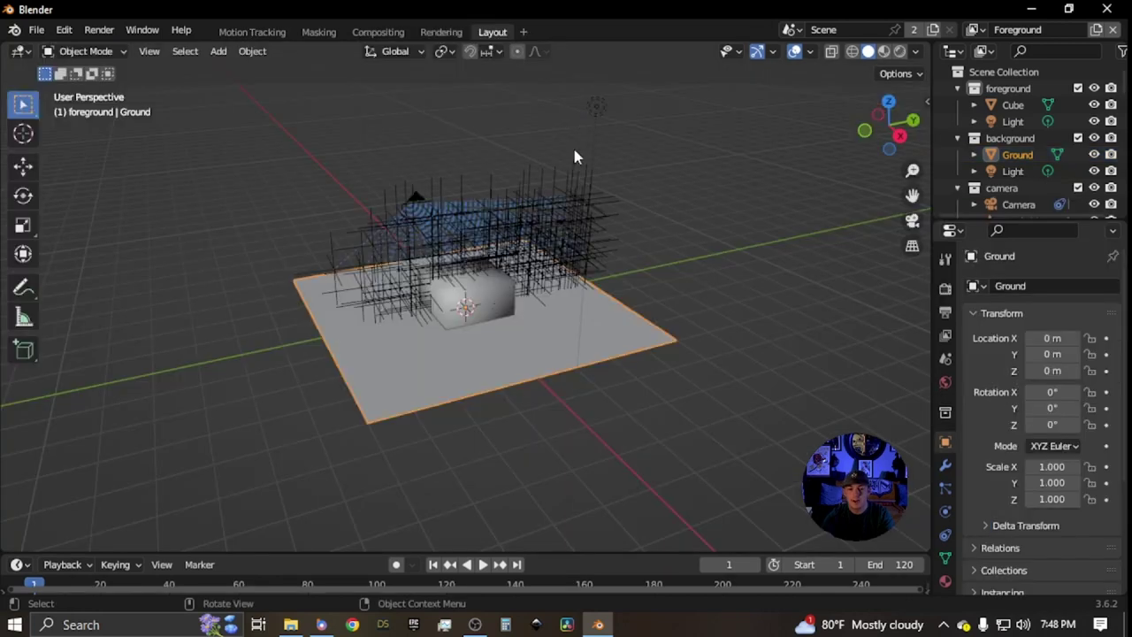
key(KP_0)
scroll(566, 297, down, 4)
middle_drag(489, 308, 487, 314)
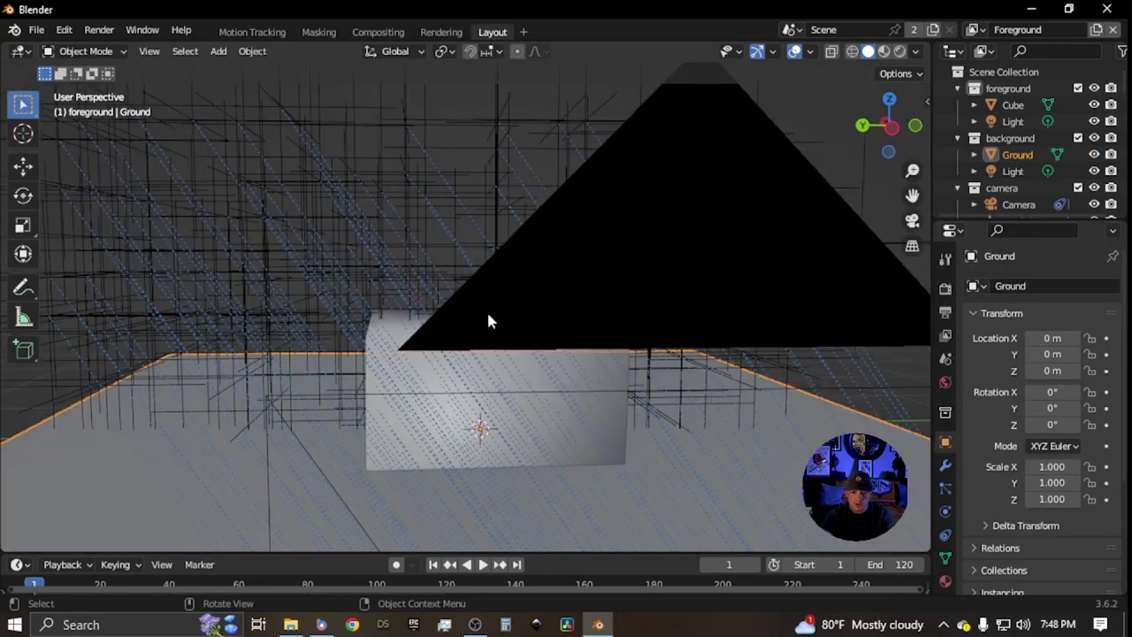
Look through the scene camera and raise the cube 1 m along the global Z axis so it stands on the ground
key(KP_0)
scroll(487, 314, up, 2)
click(477, 342)
key(g)
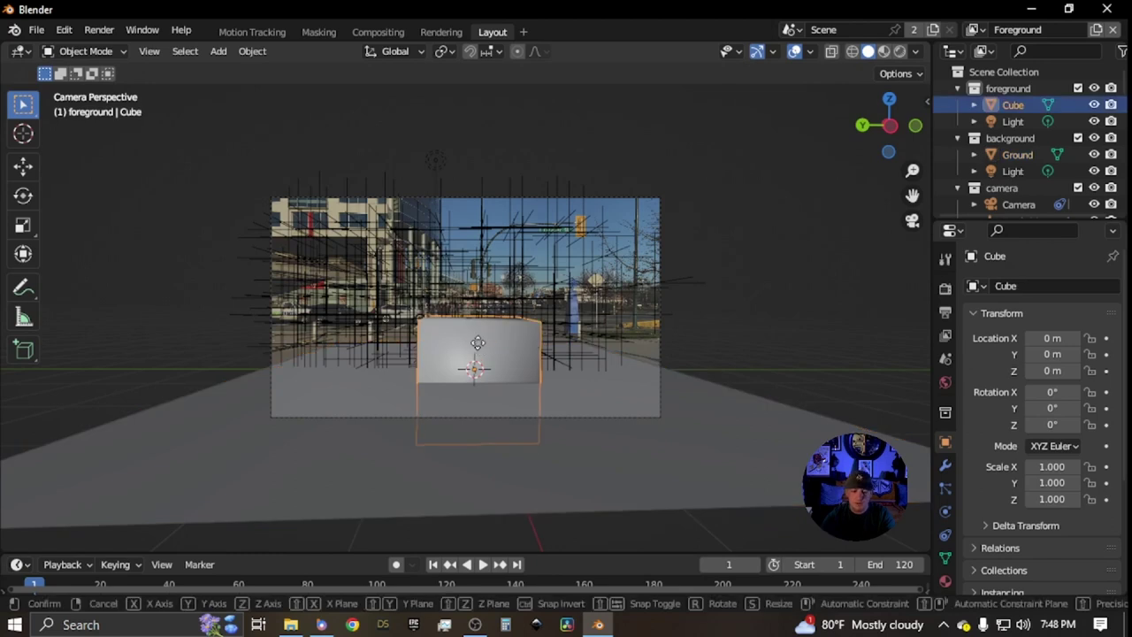
key(z)
key(1)
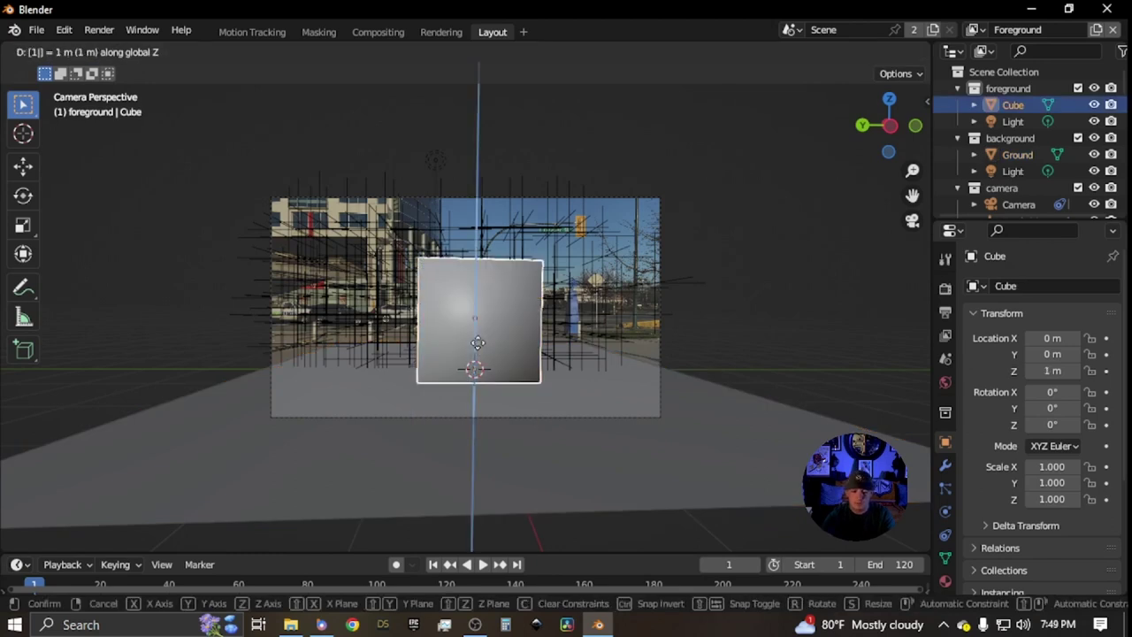
key(Return)
Set the cube's origin to the 3D cursor at its base
right_click(477, 340)
mouse_move(425, 362)
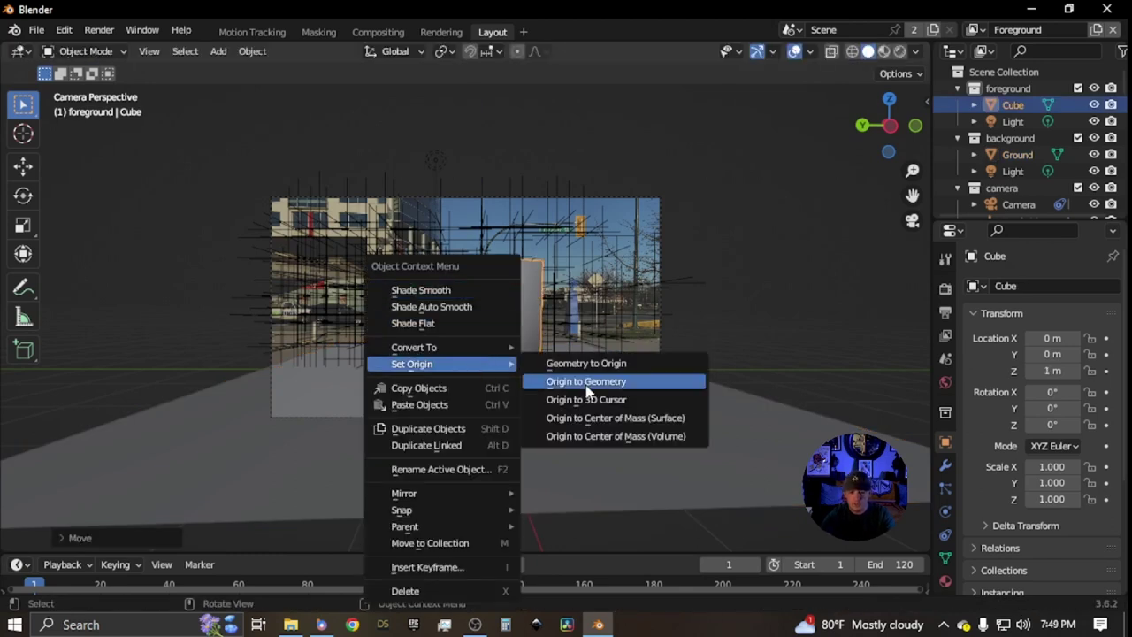
click(587, 399)
key(s)
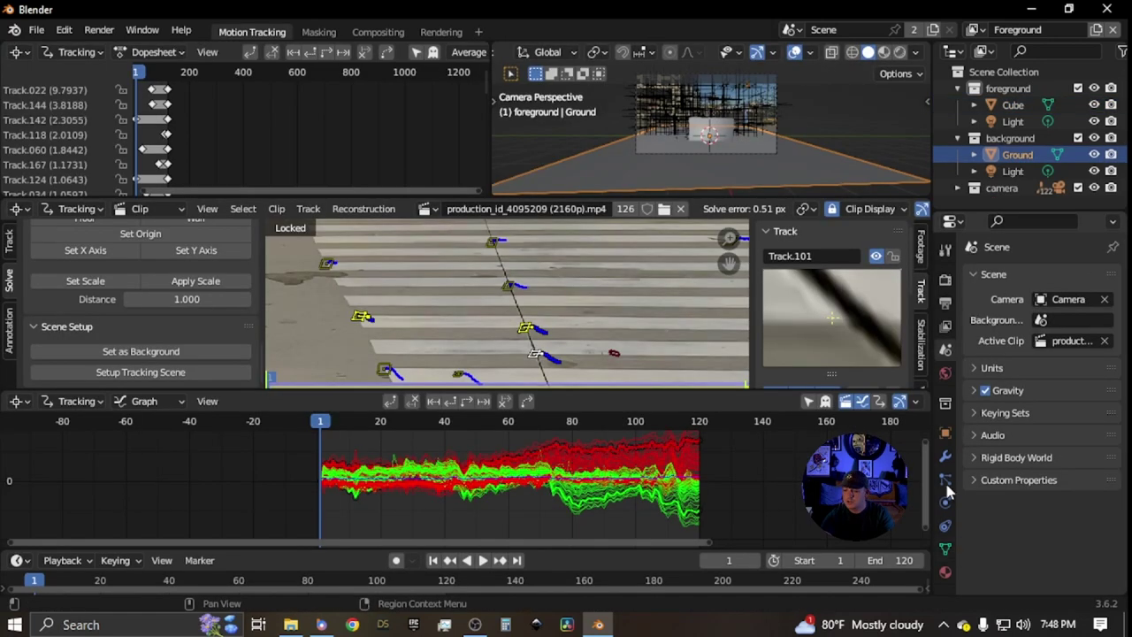
Examine the ground plane's visibility settings, including Shadow Catcher and the ray visibility options
click(946, 433)
scroll(1011, 477, down, 5)
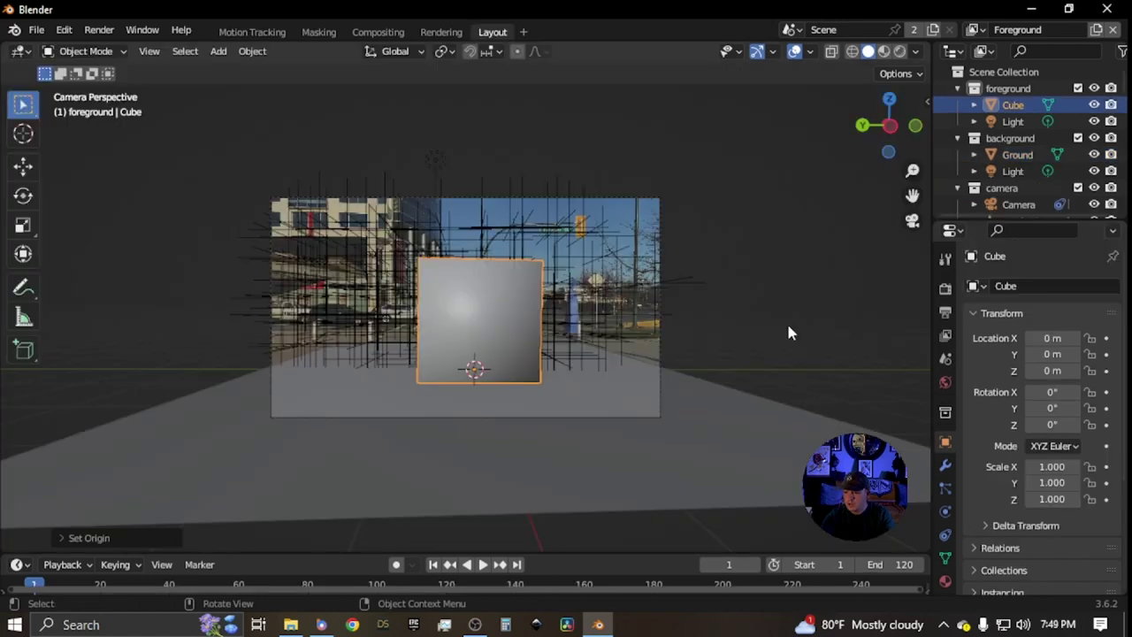
click(499, 469)
scroll(1000, 483, down, 10)
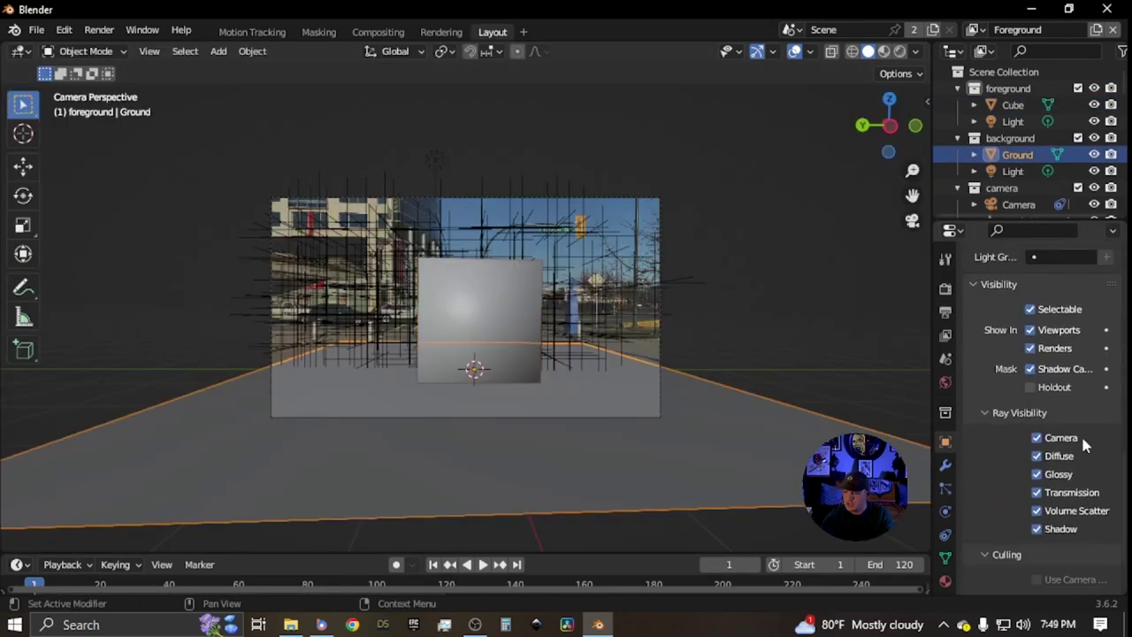
scroll(1061, 445, down, 3)
scroll(1009, 465, up, 3)
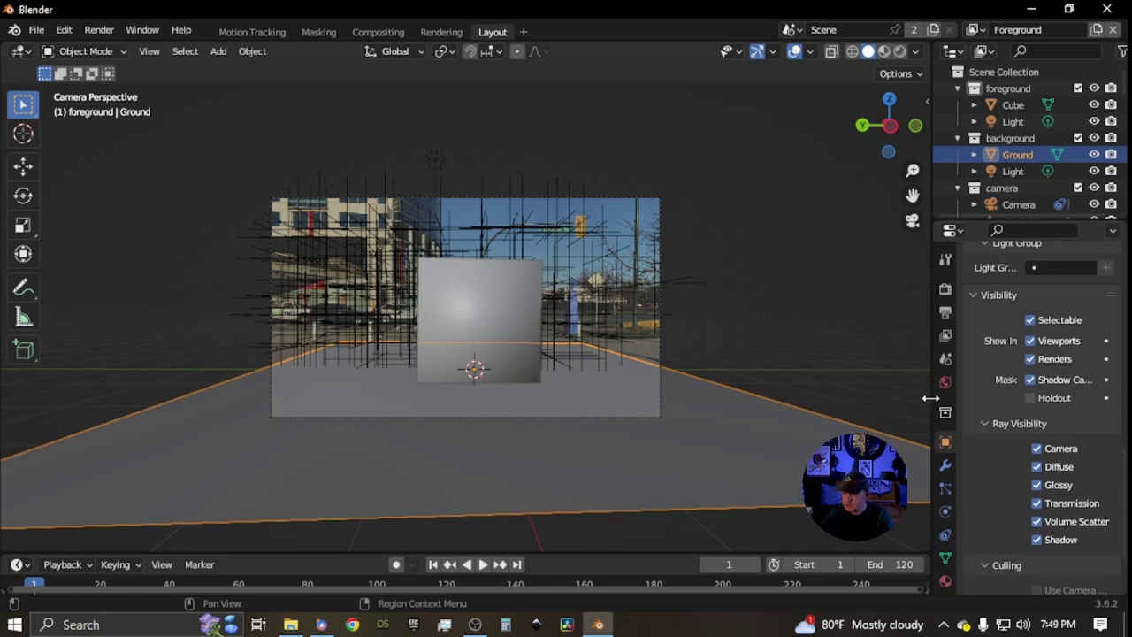
drag(932, 398, 804, 398)
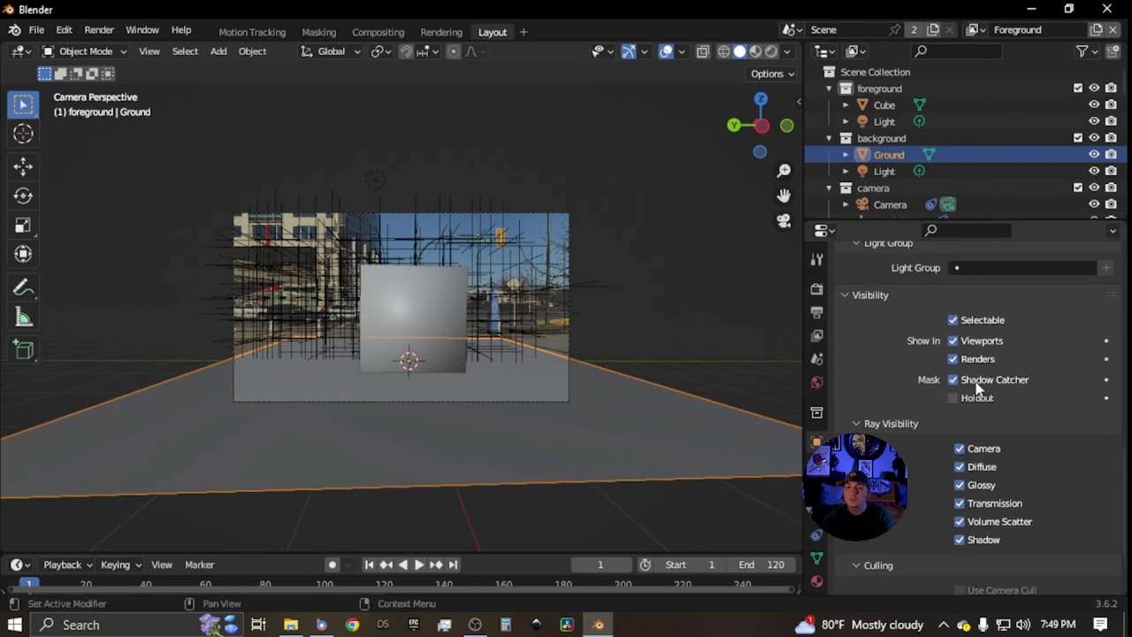
Preview the scene in rendered shading, select the cube, and make the film transparent in the render settings
click(771, 50)
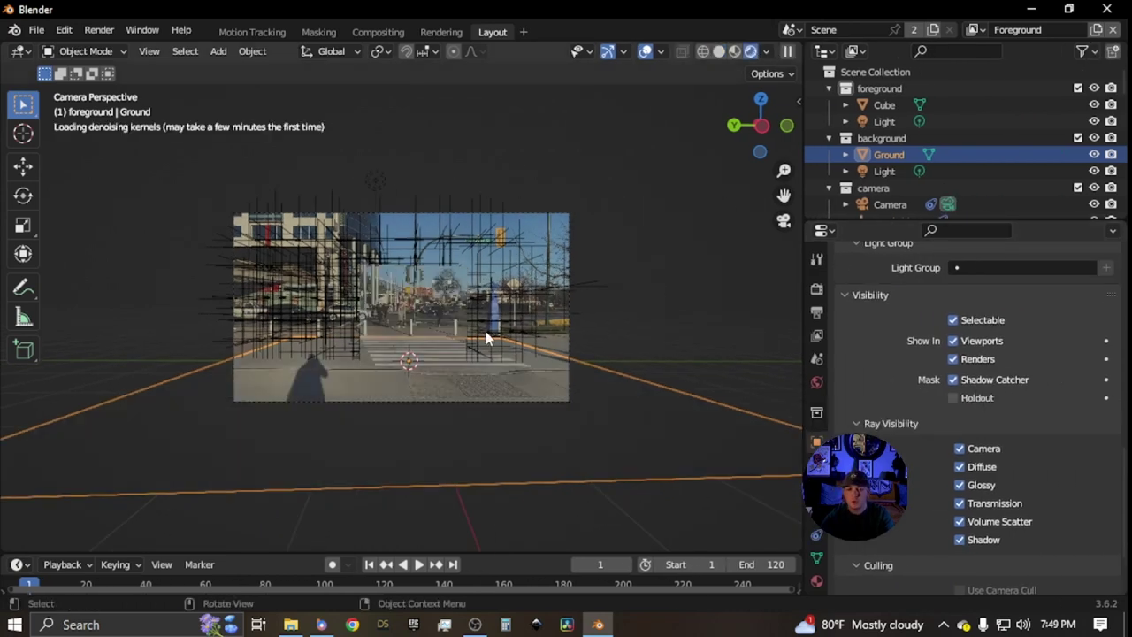
scroll(486, 338, up, 4)
click(479, 371)
scroll(534, 379, down, 3)
click(816, 288)
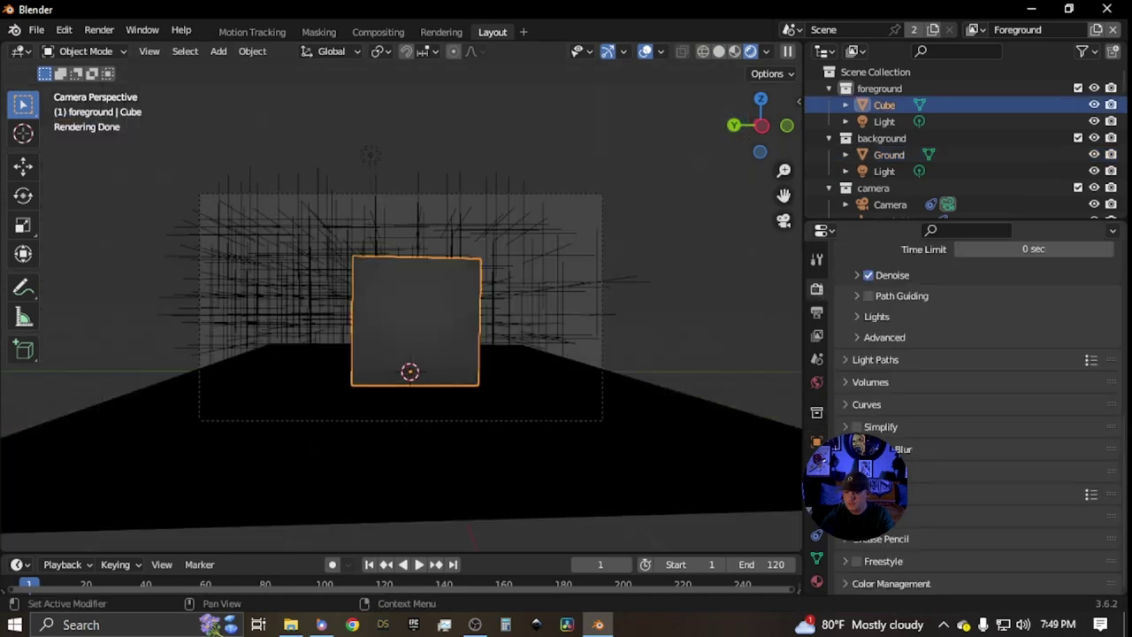
click(863, 472)
scroll(863, 471, down, 3)
click(868, 491)
scroll(426, 354, up, 4)
scroll(465, 361, down, 3)
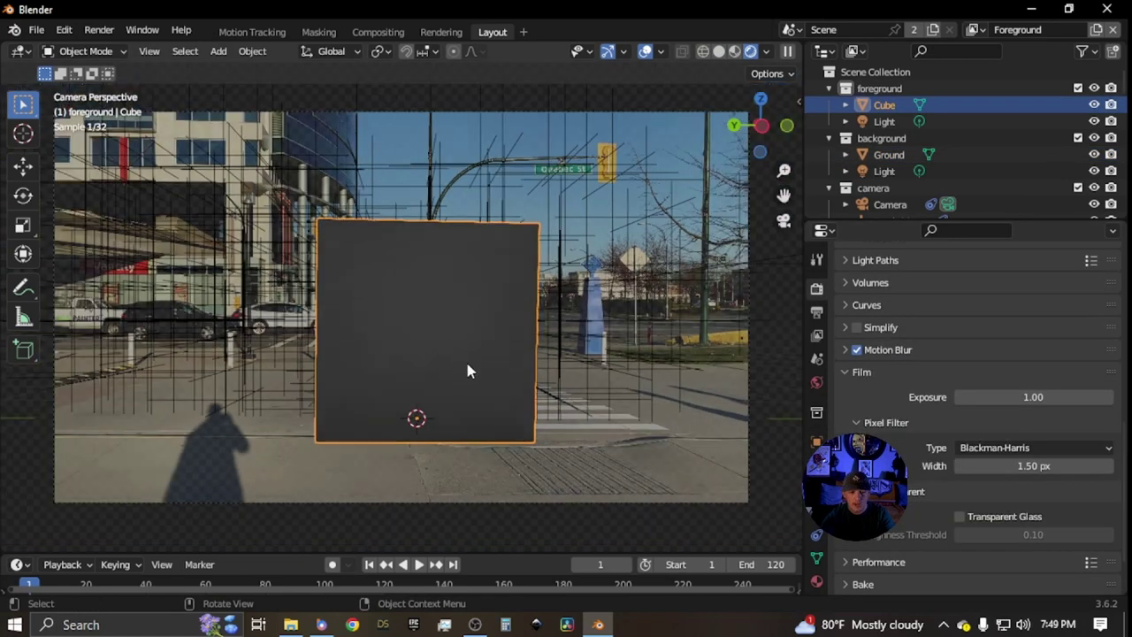
Scale the cube down and shift it along the Y axis over the crosswalk stripes
key(s)
click(450, 338)
shift+middle_drag(456, 353, 496, 292)
scroll(496, 300, up, 9)
shift+middle_drag(563, 388, 597, 315)
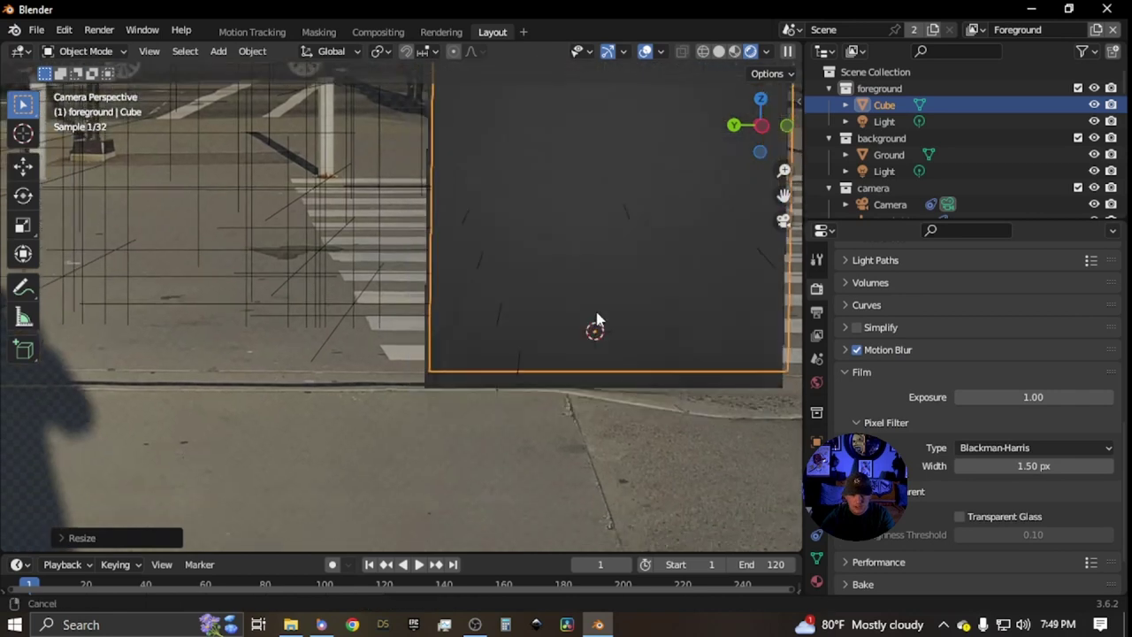
scroll(584, 328, up, 3)
key(s)
click(548, 354)
key(g)
key(y)
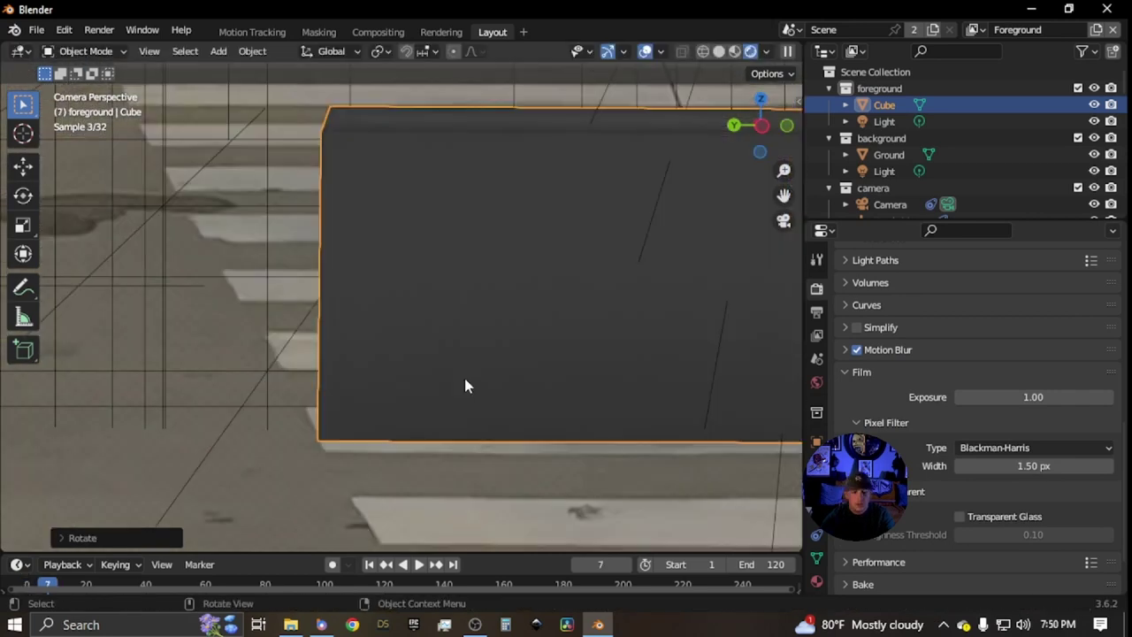
Check how the edges of the scaled cube line up with the crosswalk stripes in the camera view
scroll(465, 378, down, 6)
scroll(464, 385, down, 2)
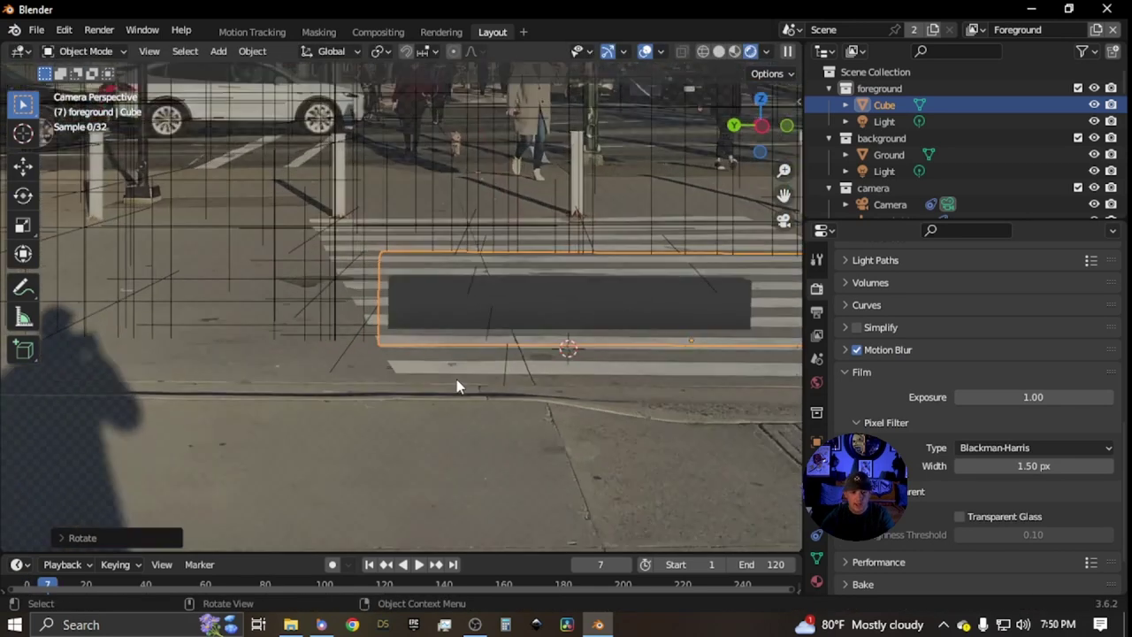
scroll(459, 384, up, 4)
scroll(454, 386, down, 2)
scroll(455, 386, down, 1)
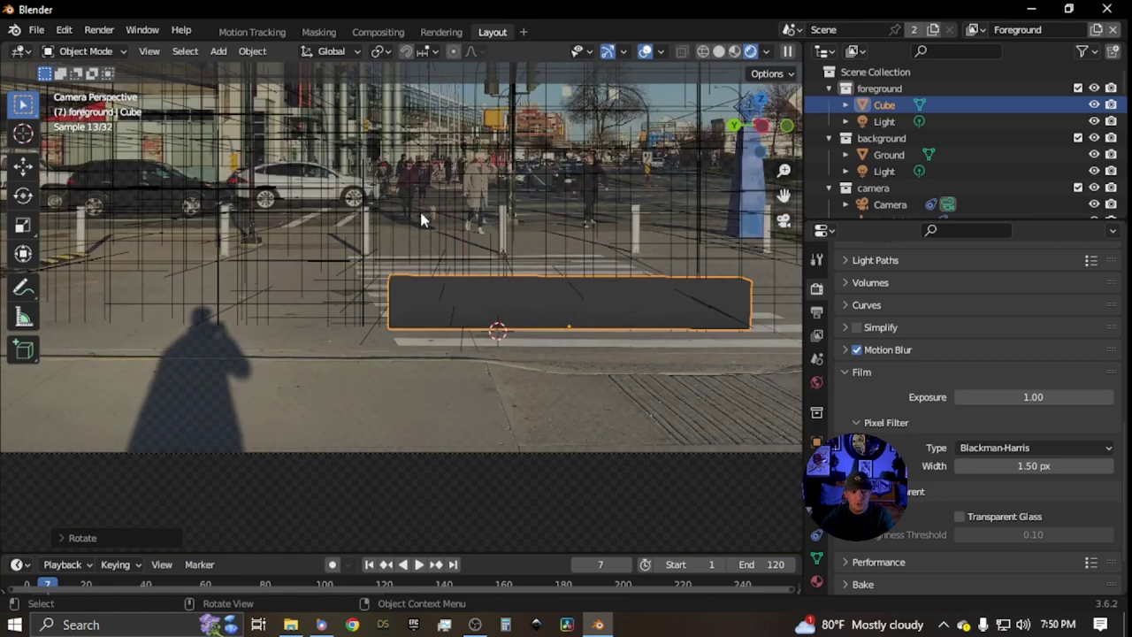
scroll(399, 370, down, 1)
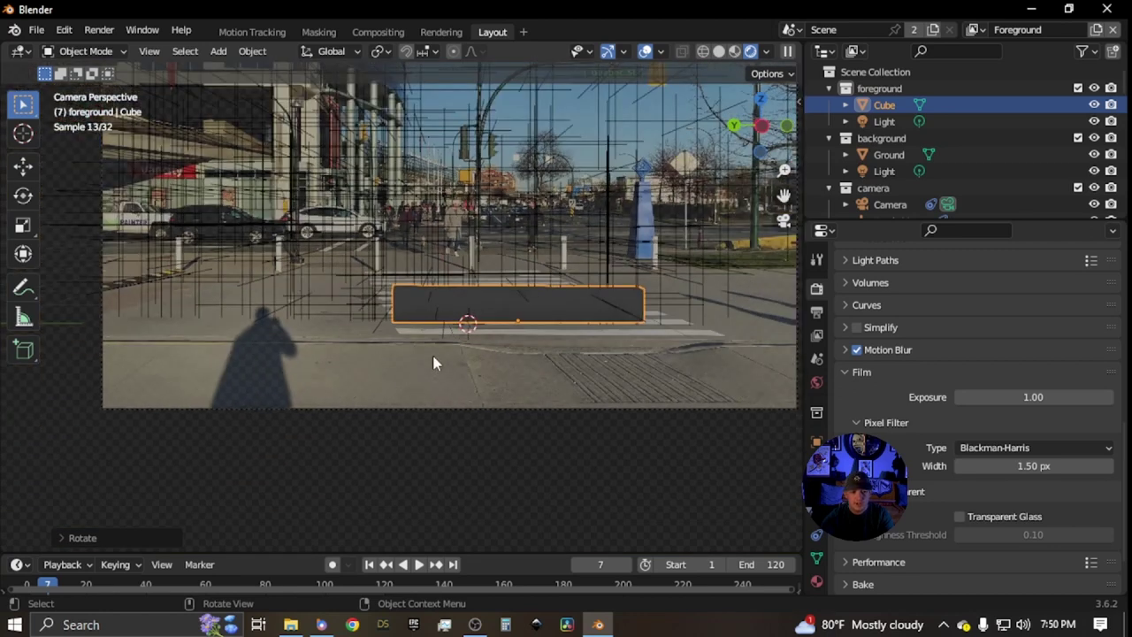
In the Motion Tracking workspace, select three tracks at the far end of the crosswalk and set them as the floor
click(252, 32)
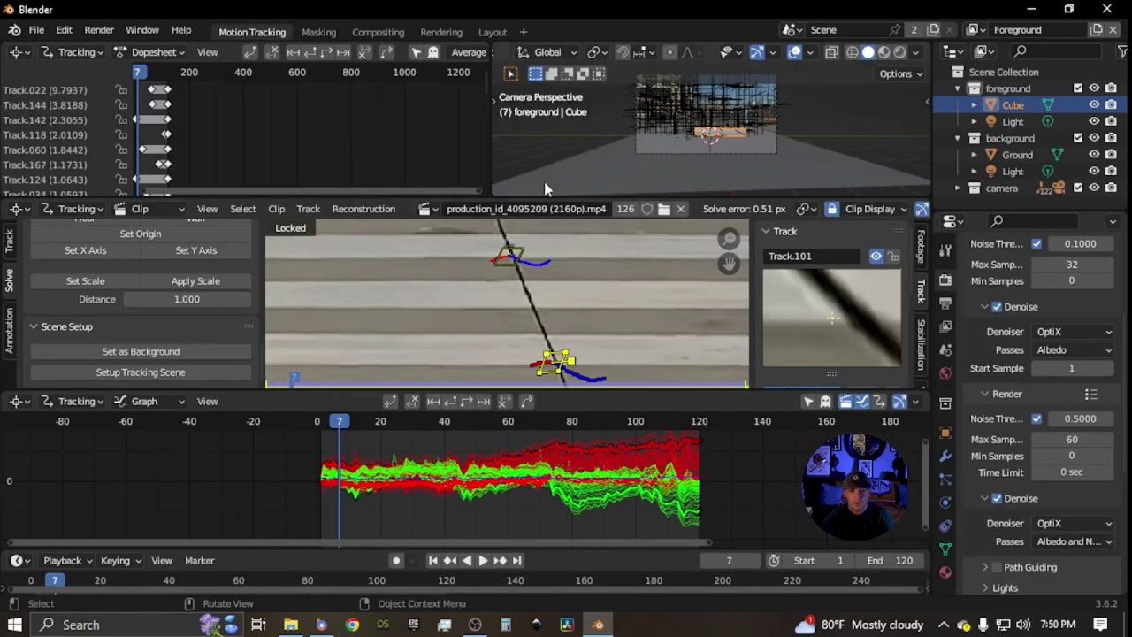
scroll(670, 148, up, 3)
scroll(522, 319, down, 5)
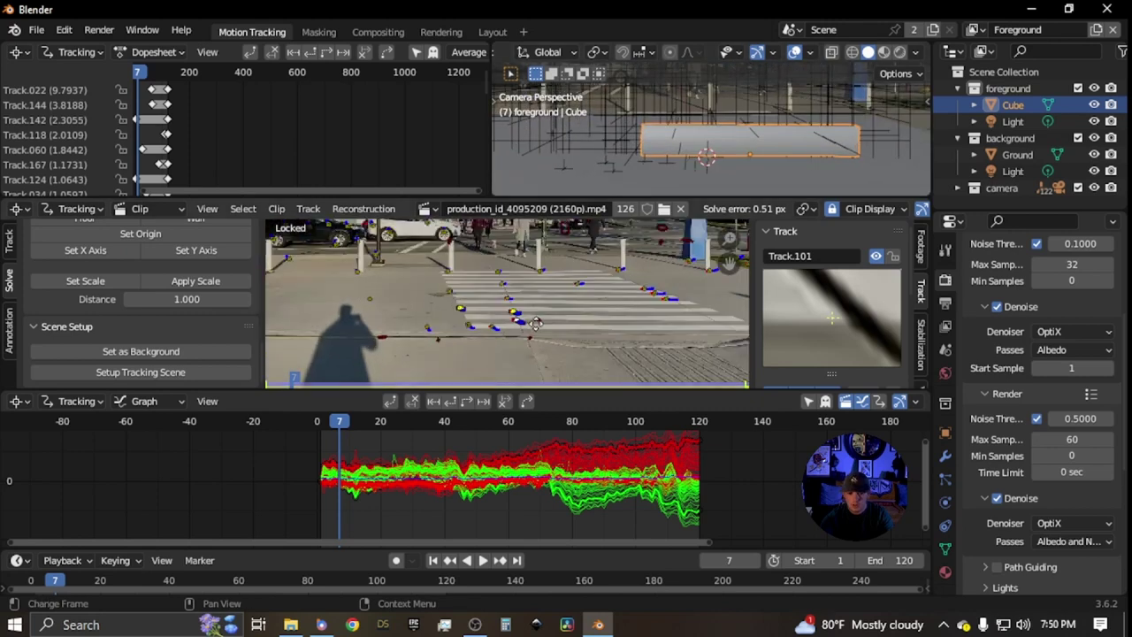
scroll(537, 323, up, 5)
scroll(460, 292, down, 2)
click(375, 264)
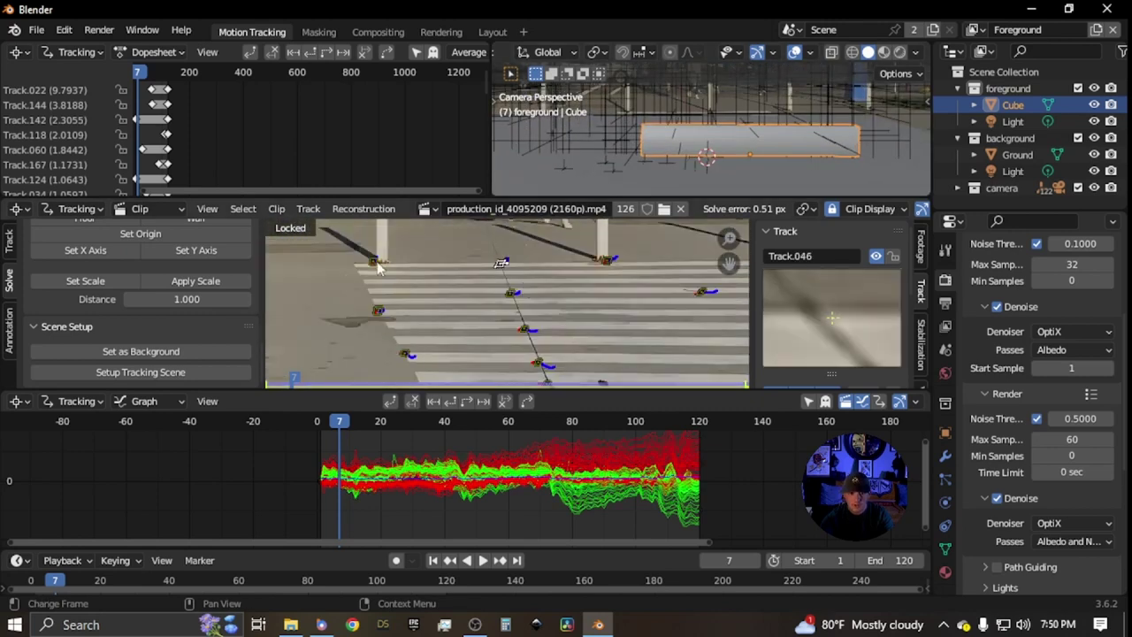
shift+click(377, 265)
shift+click(511, 296)
scroll(133, 292, up, 2)
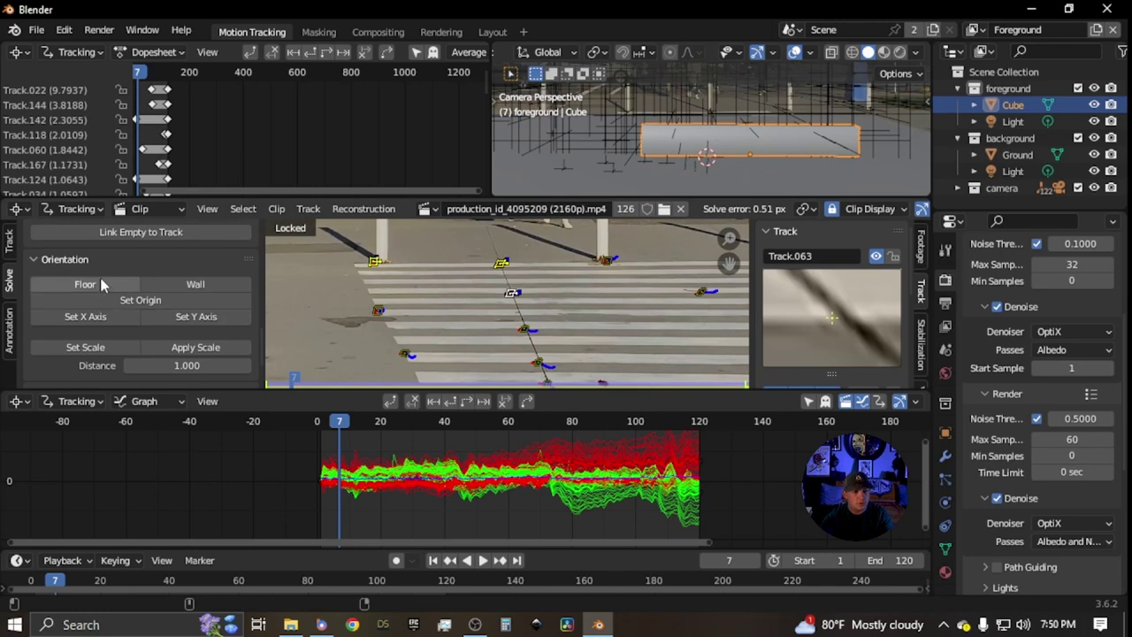
click(102, 284)
Reorient the solved scene by setting the Y axis from Track.011 and the X axis from Track.094
click(667, 288)
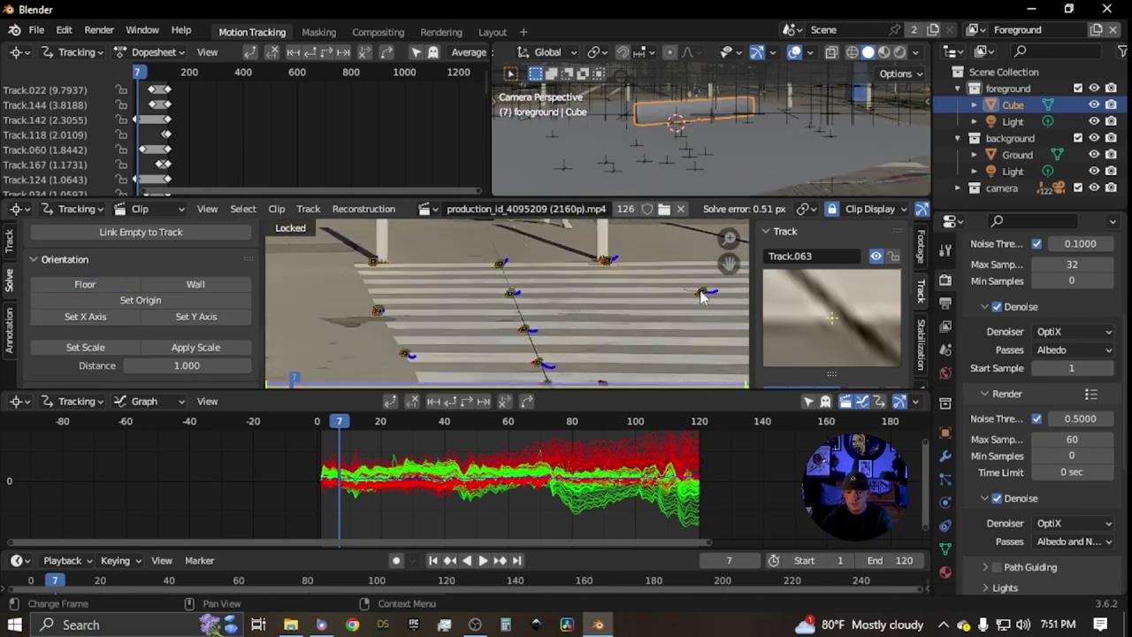
click(702, 294)
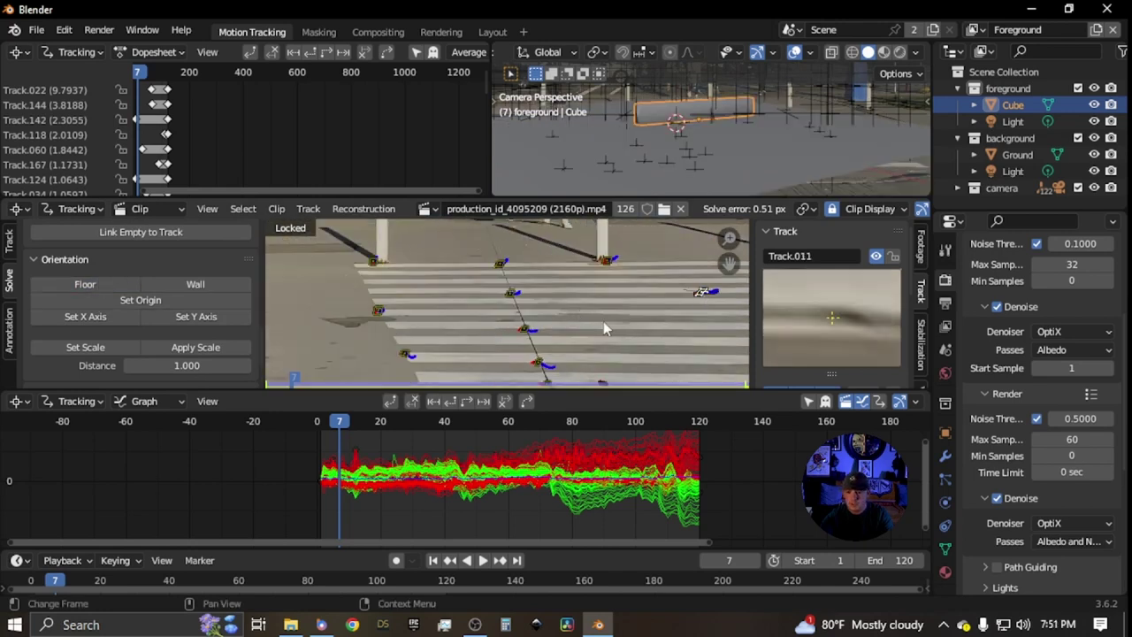
click(204, 319)
click(526, 331)
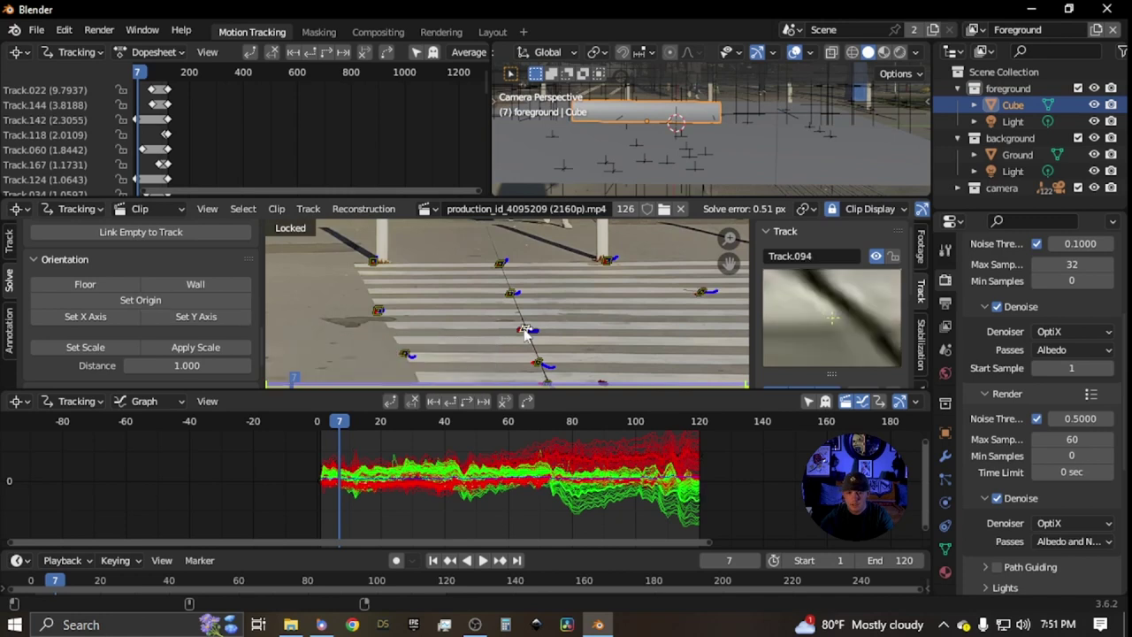
click(124, 316)
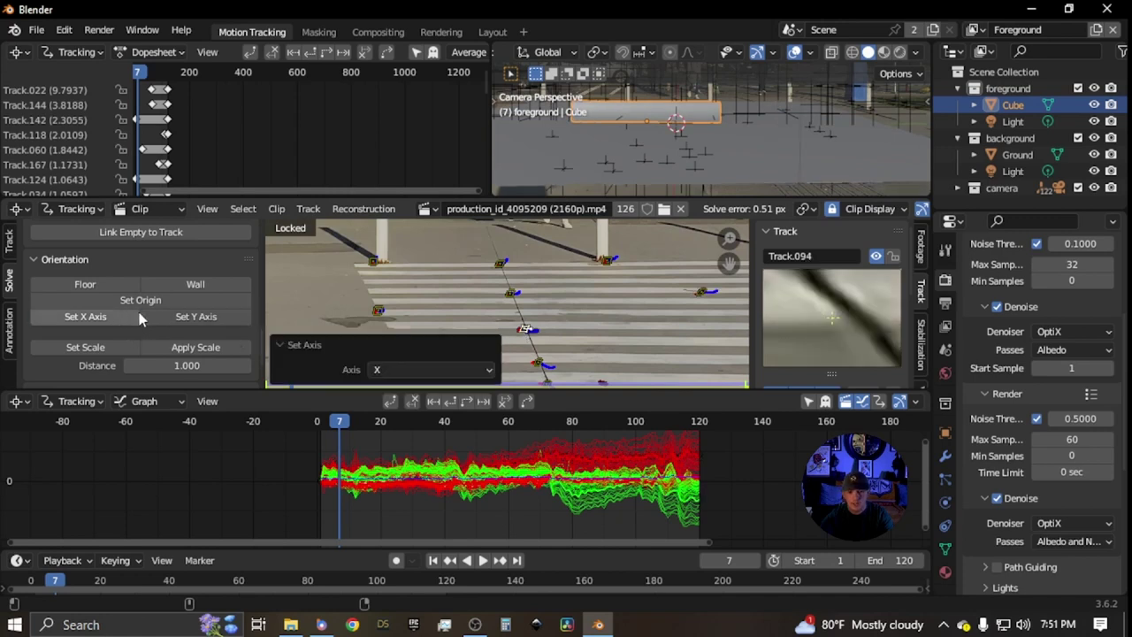
Move the cube about 0.89 m along the global Y axis at the far edge of the crosswalk
scroll(650, 140, down, 3)
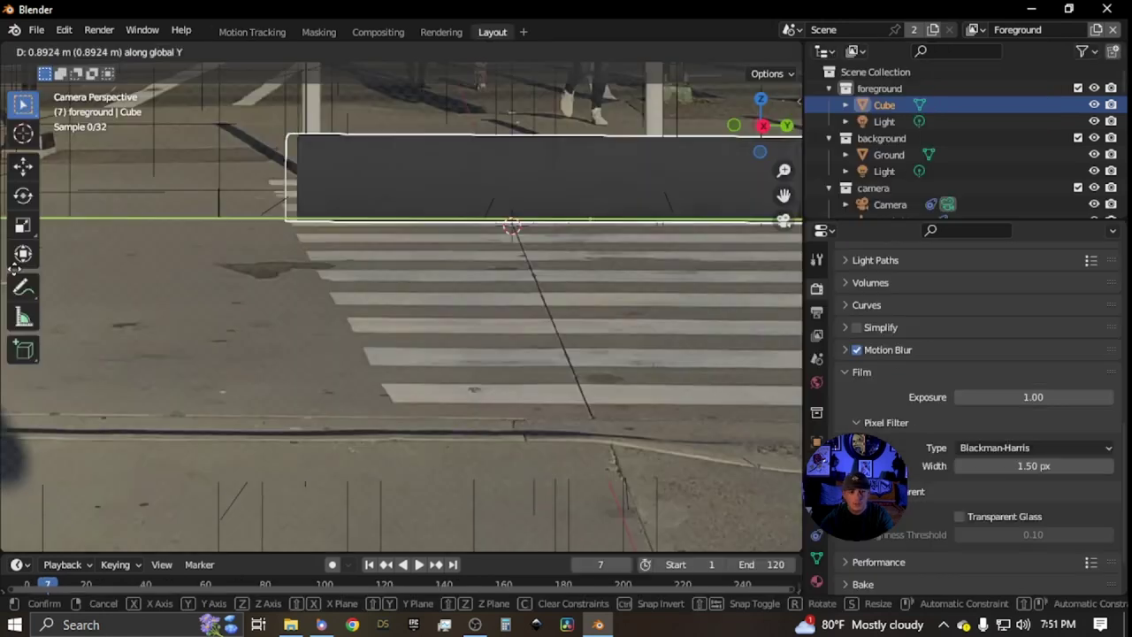
click(3, 260)
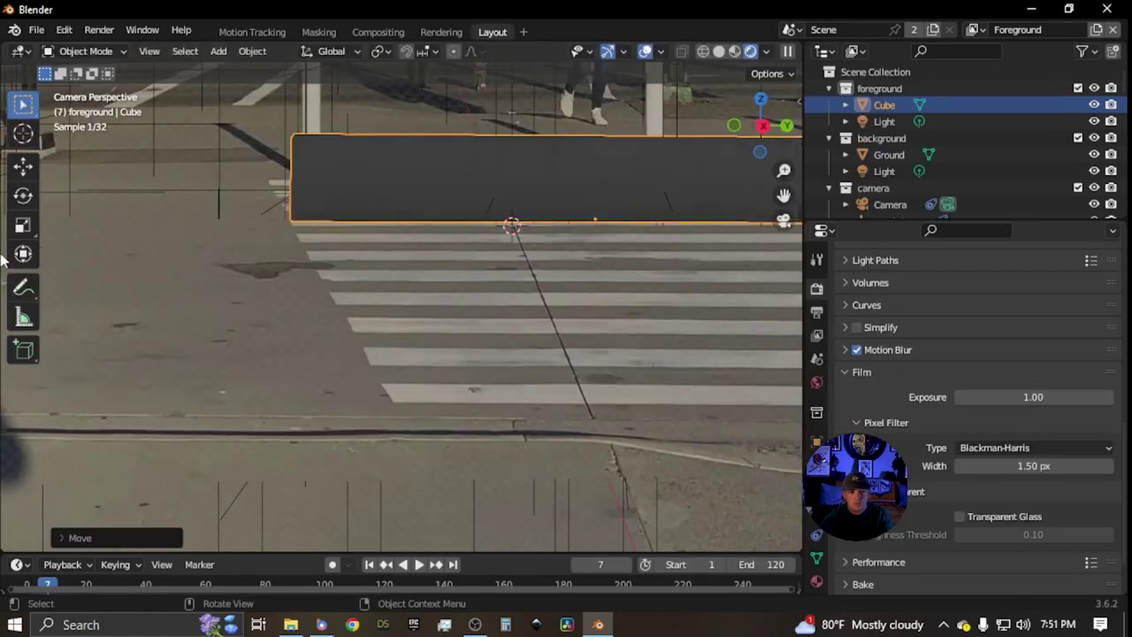
middle_drag(266, 235, 516, 302)
key(KP_0)
scroll(516, 301, down, 3)
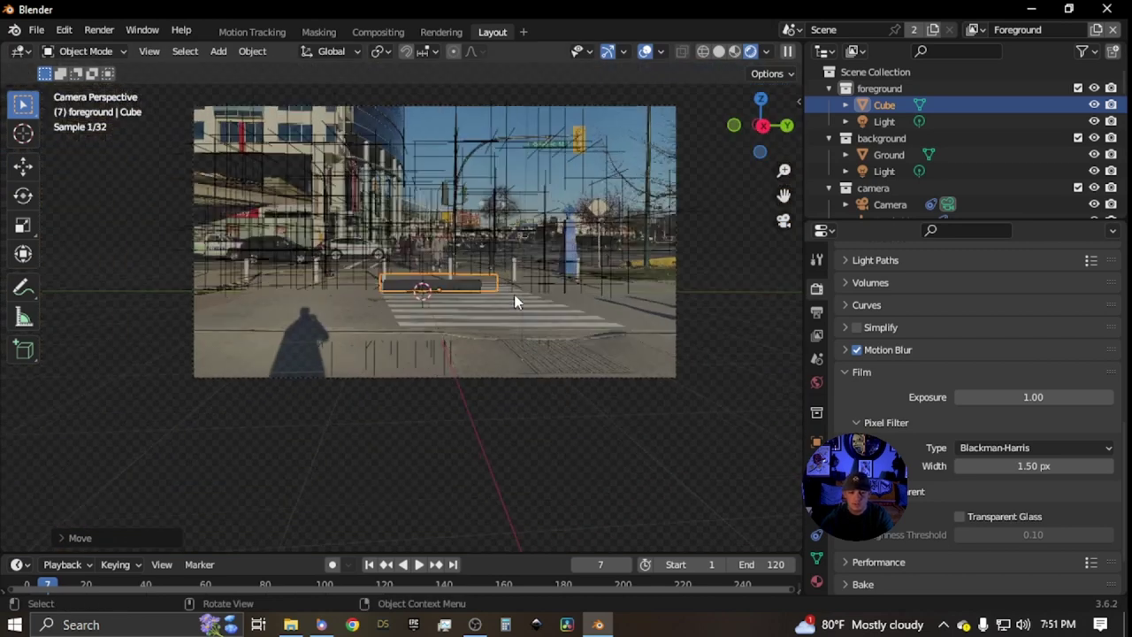
Play the footage through the camera to check how the cube sticks to the crosswalk
key(space)
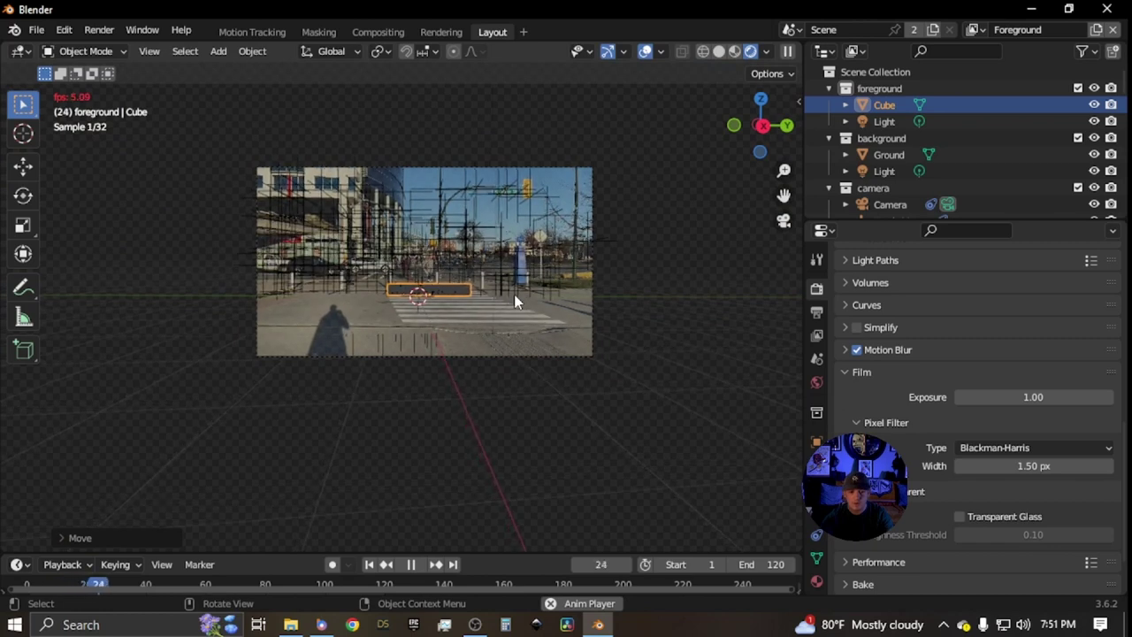
scroll(509, 309, up, 5)
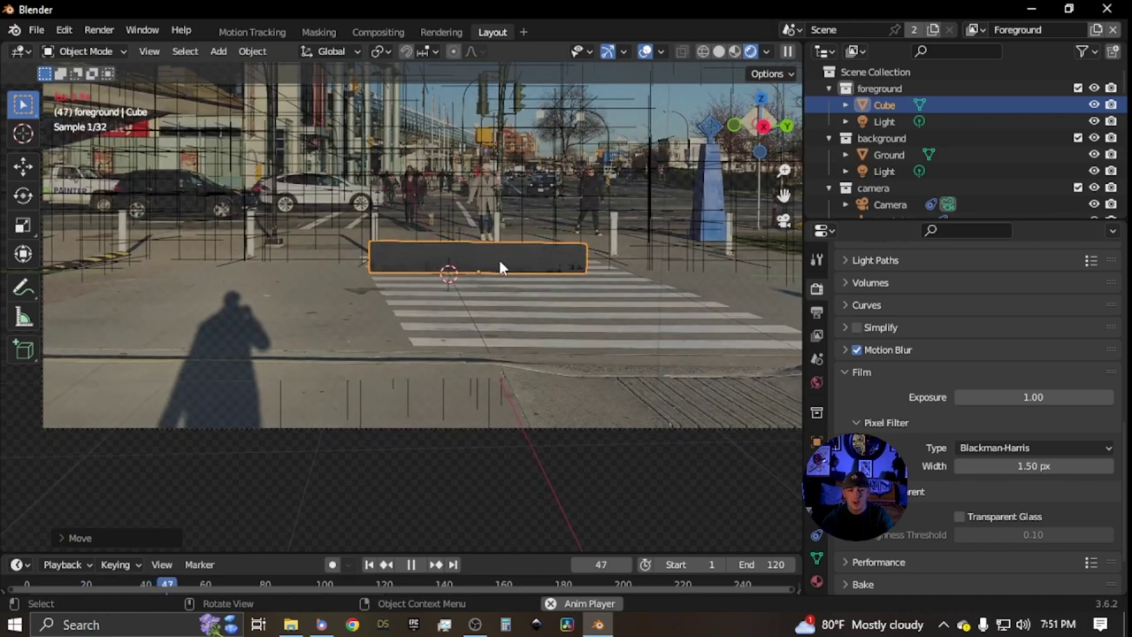
key(space)
key(KP_0)
Rotate the cube about 8.5° around its local Z axis and reposition it against the far crosswalk stripes
key(r)
key(z)
key(z)
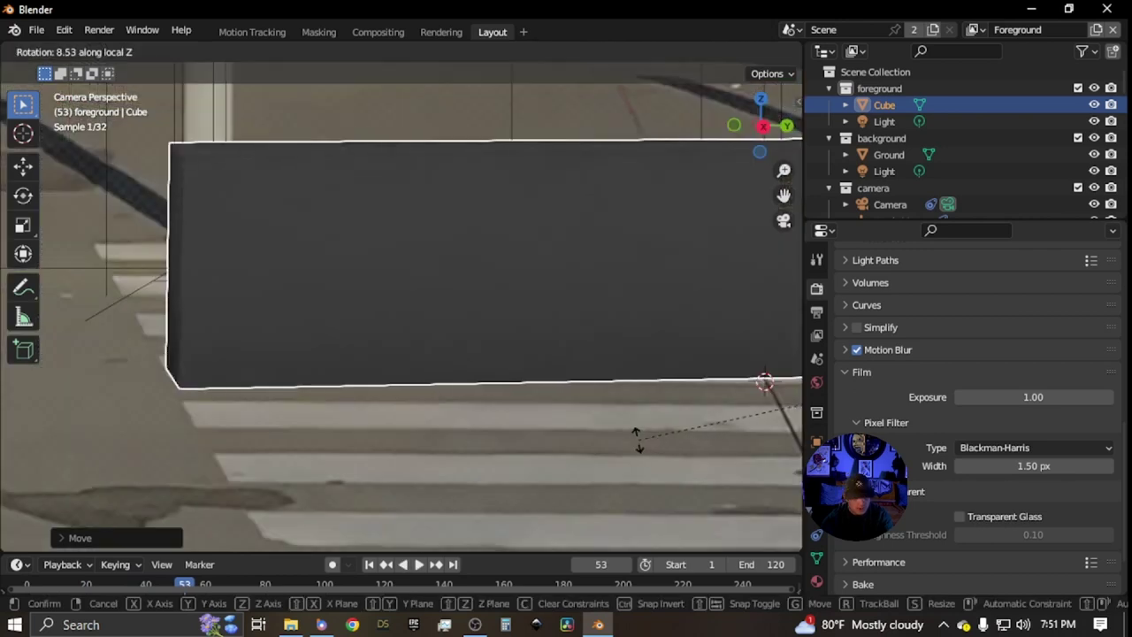
click(638, 439)
scroll(639, 440, up, 1)
shift+middle_drag(382, 428, 612, 379)
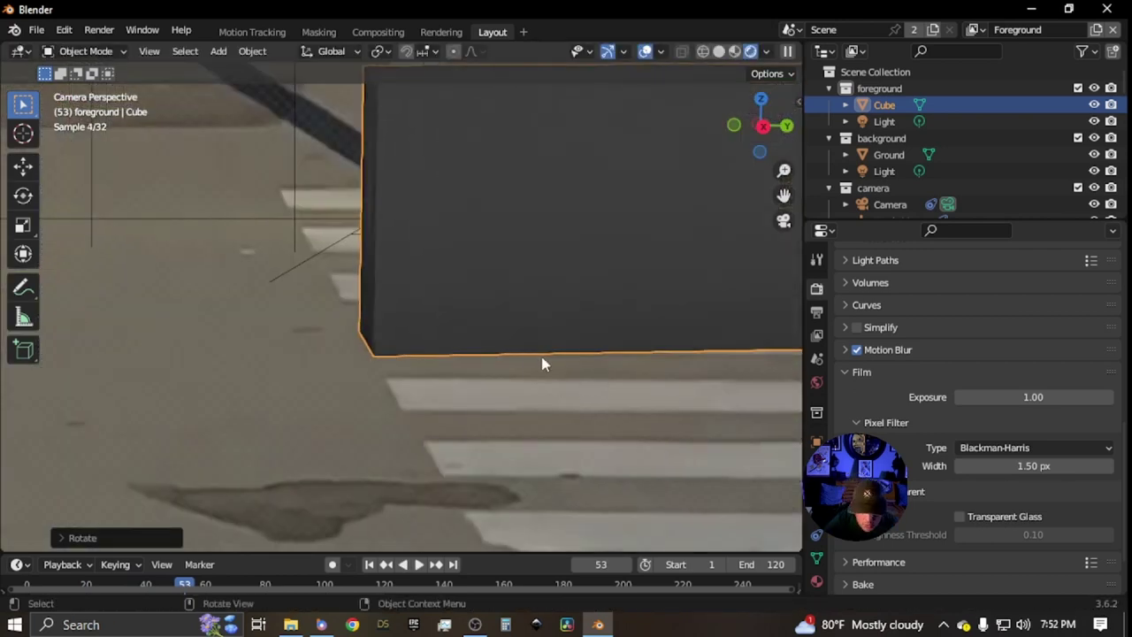
key(g)
right_click(583, 392)
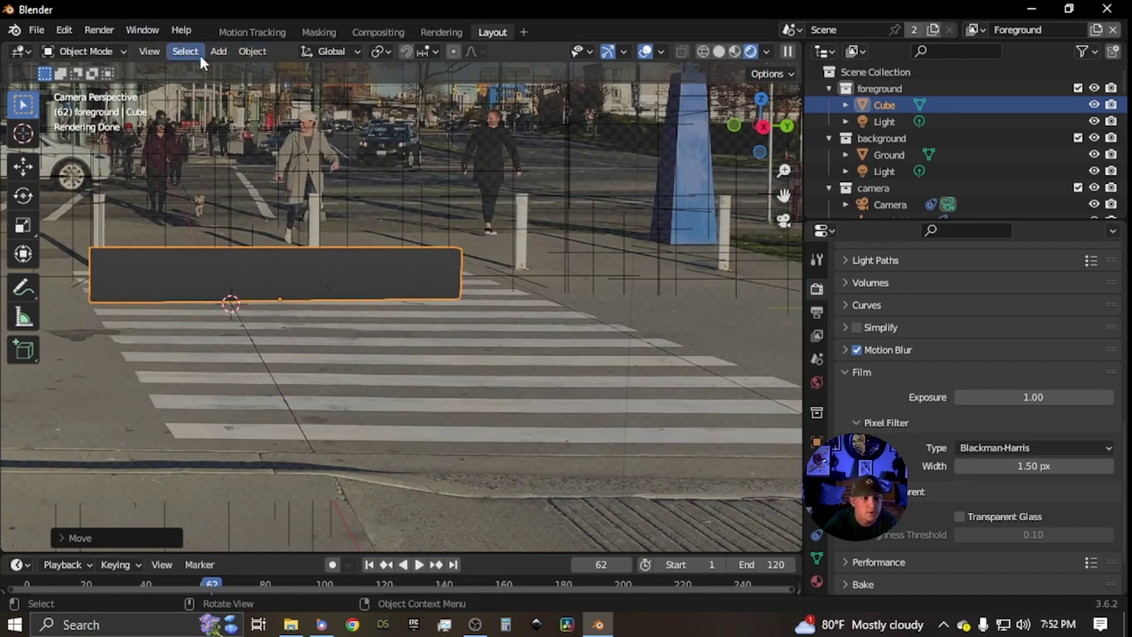
Extend the cube's end across the far crosswalk stripes by moving its end vertices in the ground plane, with Z locked
key(Tab)
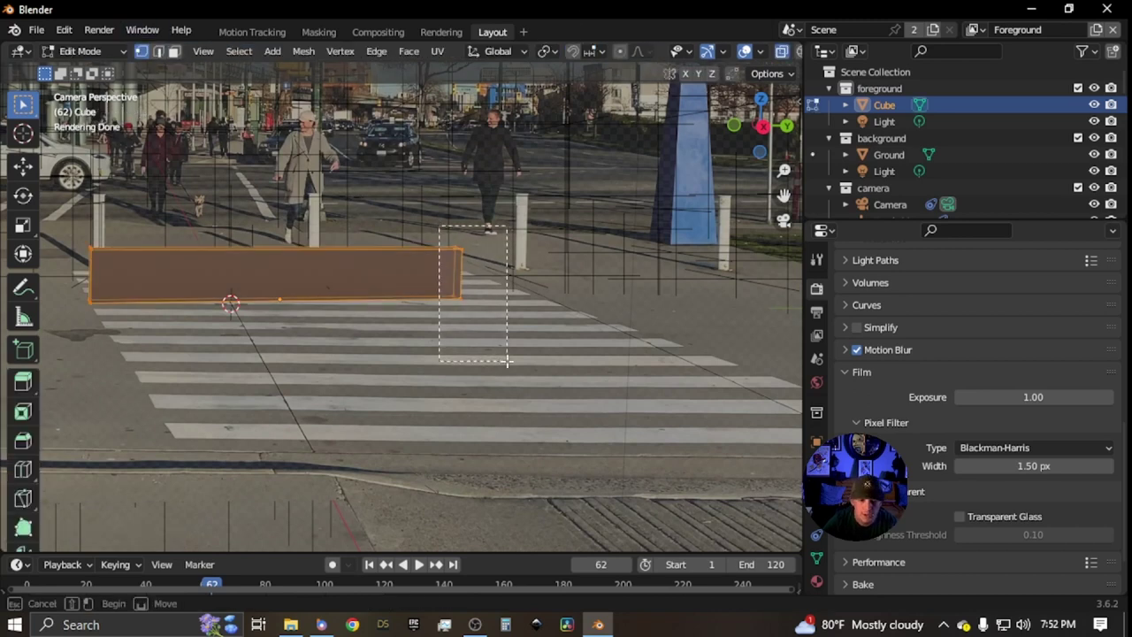
key(g)
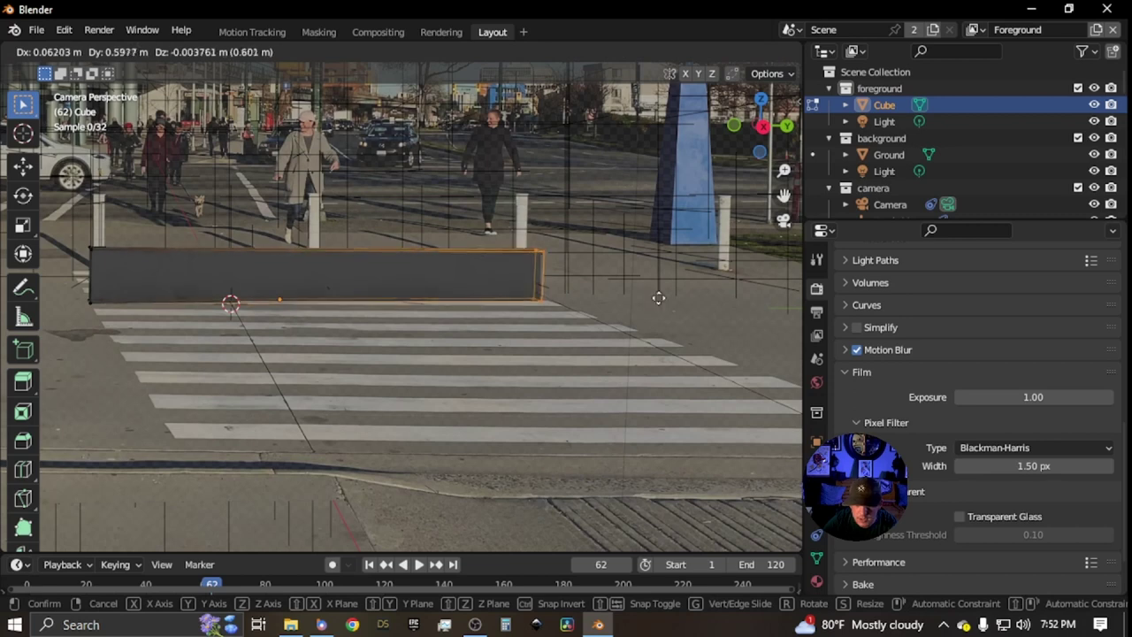
click(617, 275)
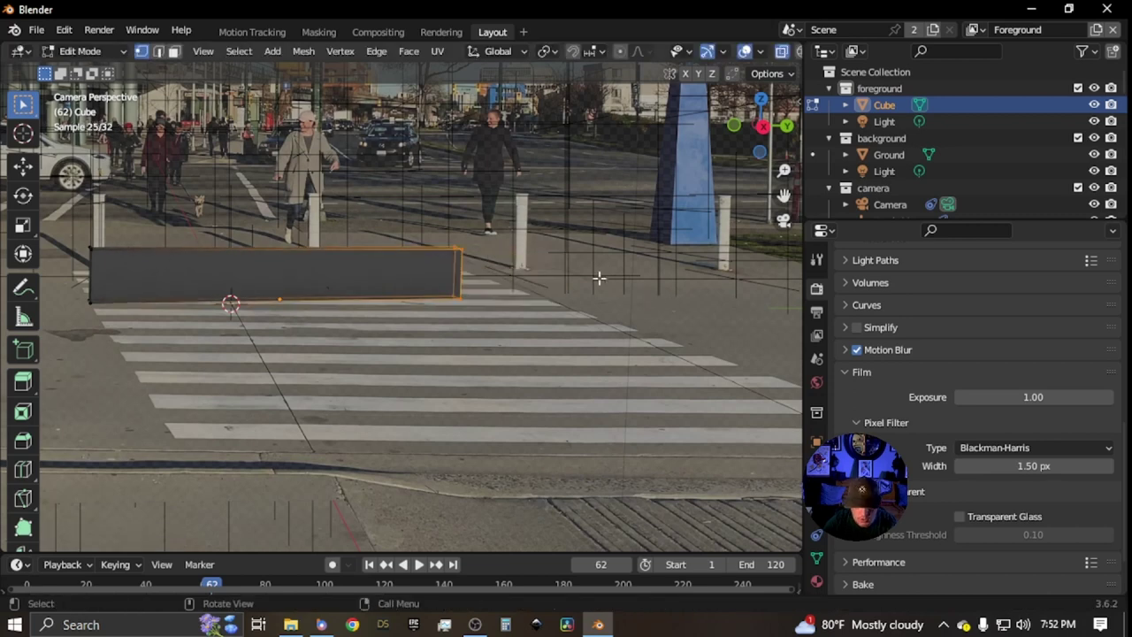
key(g)
key(shift+z)
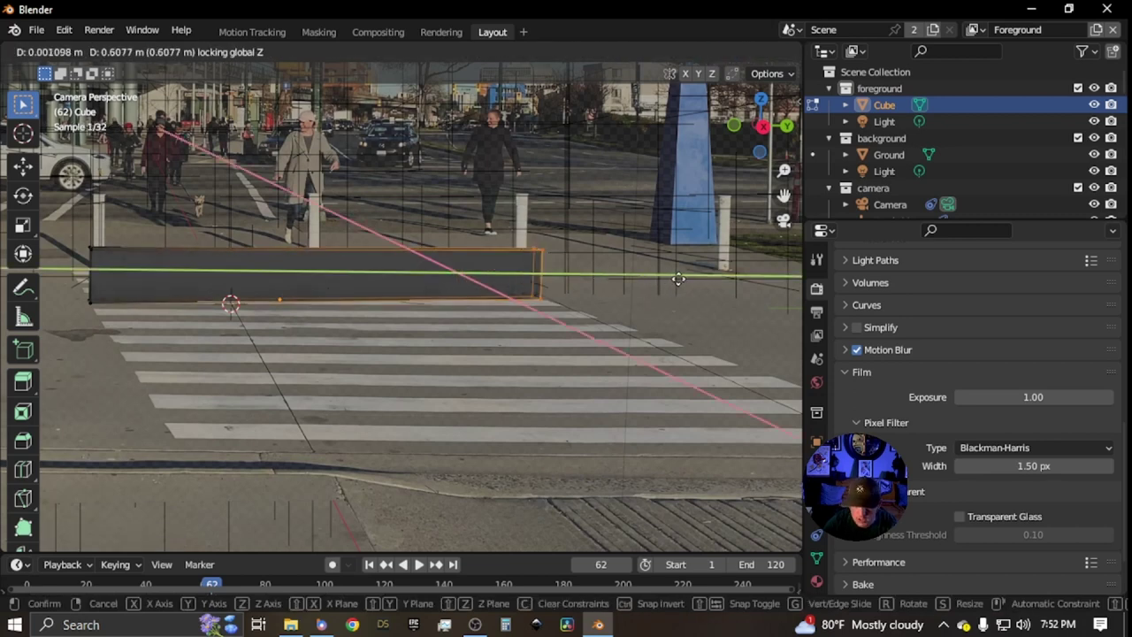
click(699, 284)
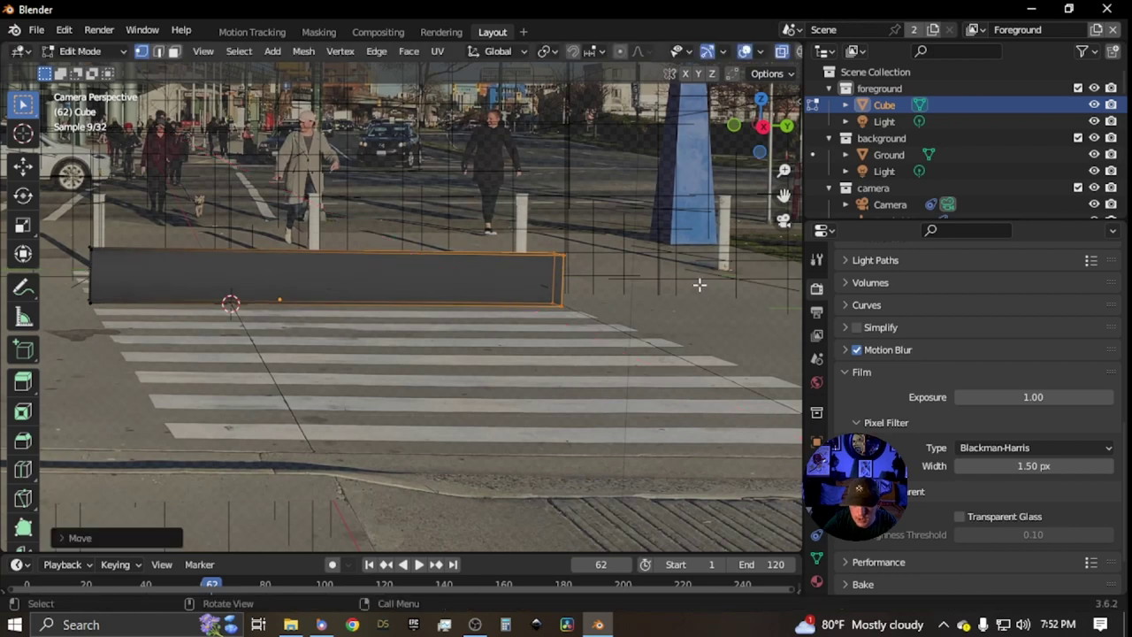
Move the cube's back vertices along the local X axis until the near corner matches the slanted end of the crosswalk stripe
scroll(538, 295, up, 6)
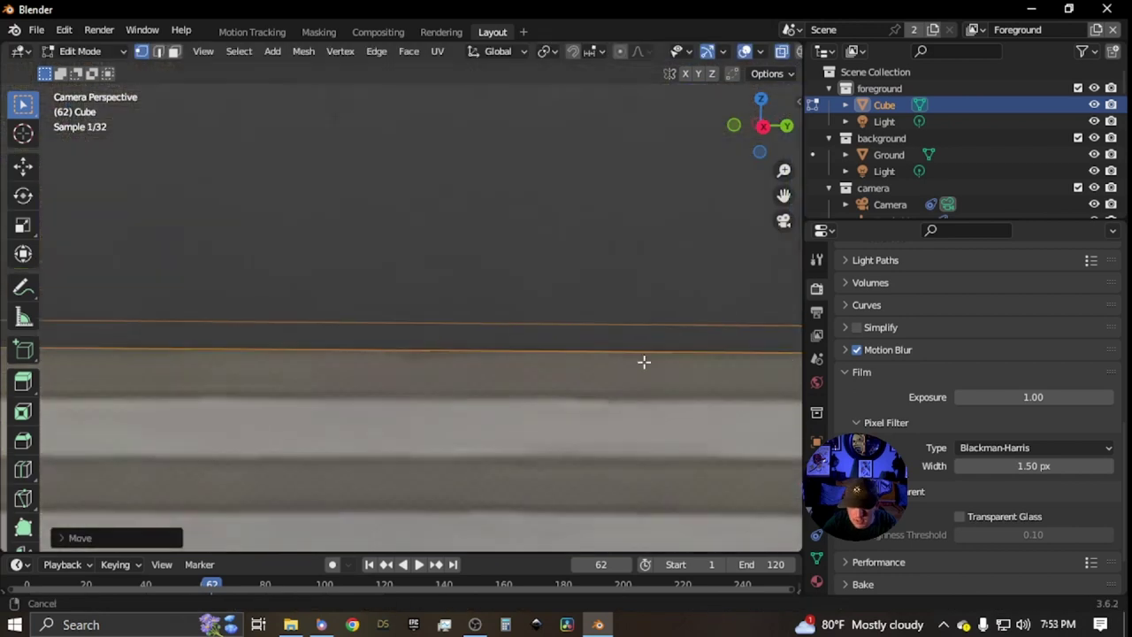
scroll(253, 342, down, 8)
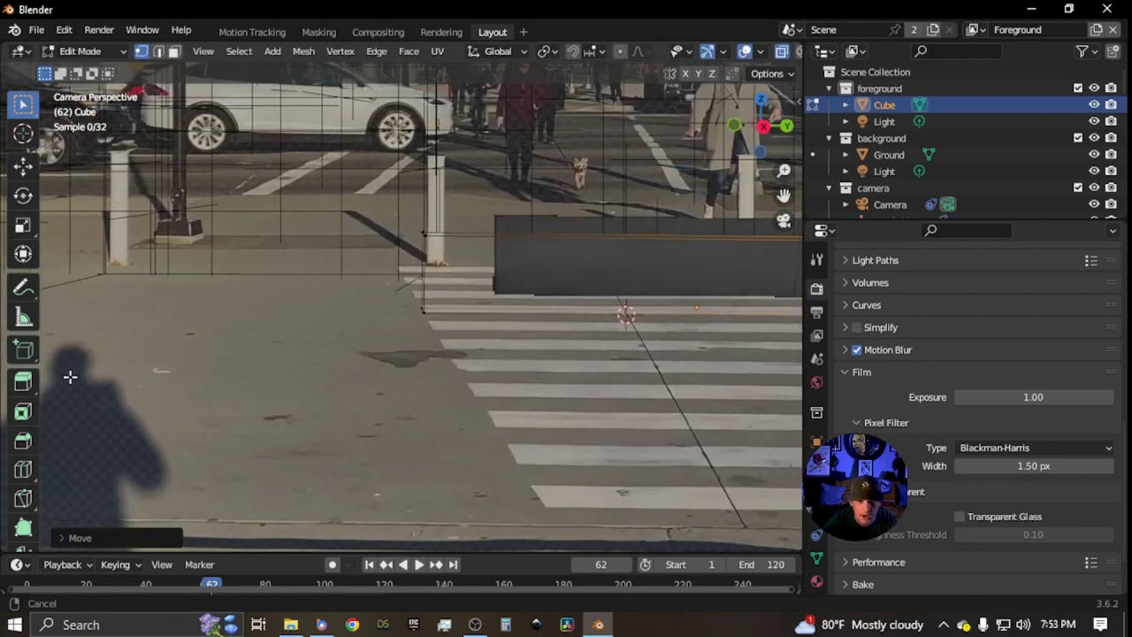
scroll(487, 319, up, 5)
scroll(536, 371, down, 4)
scroll(350, 404, up, 4)
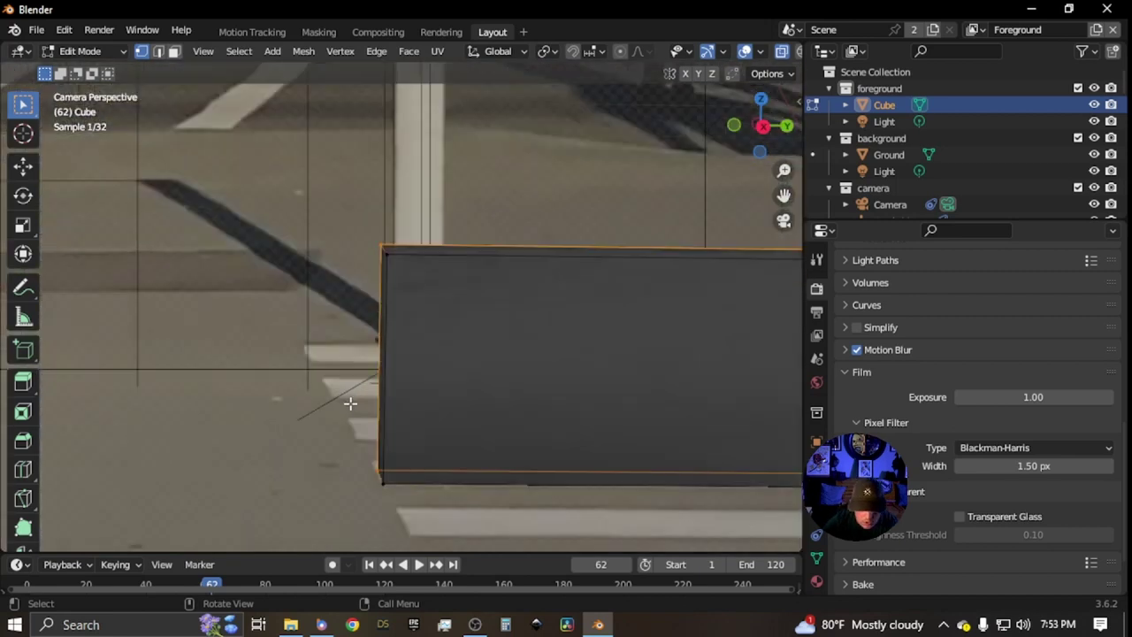
shift+middle_drag(350, 404, 388, 239)
scroll(455, 365, up, 4)
key(g)
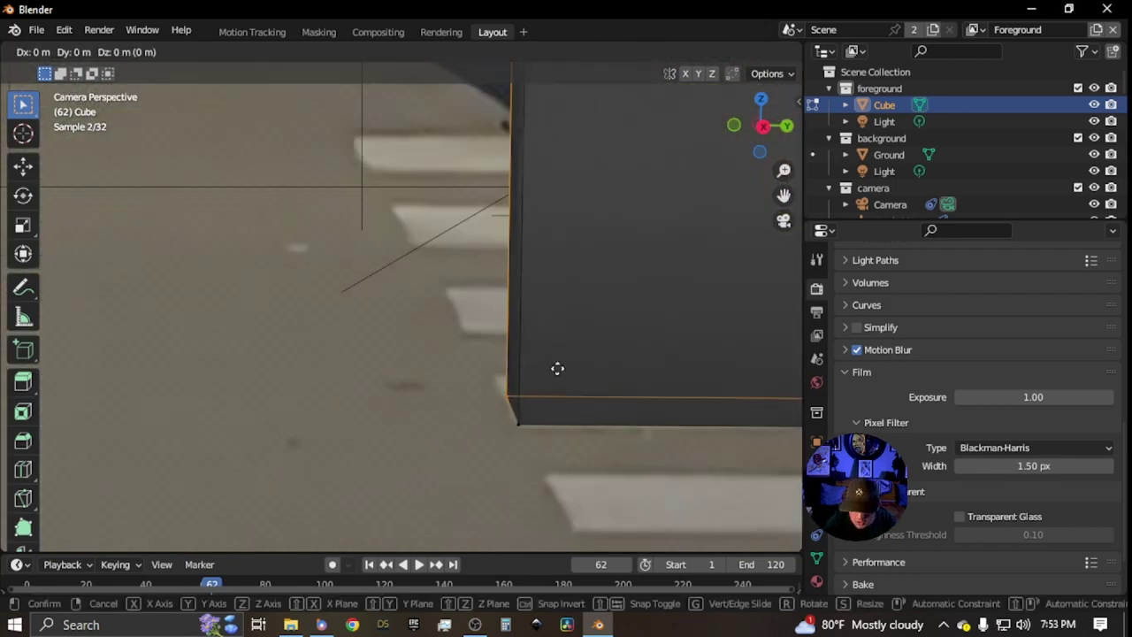
key(y)
key(x)
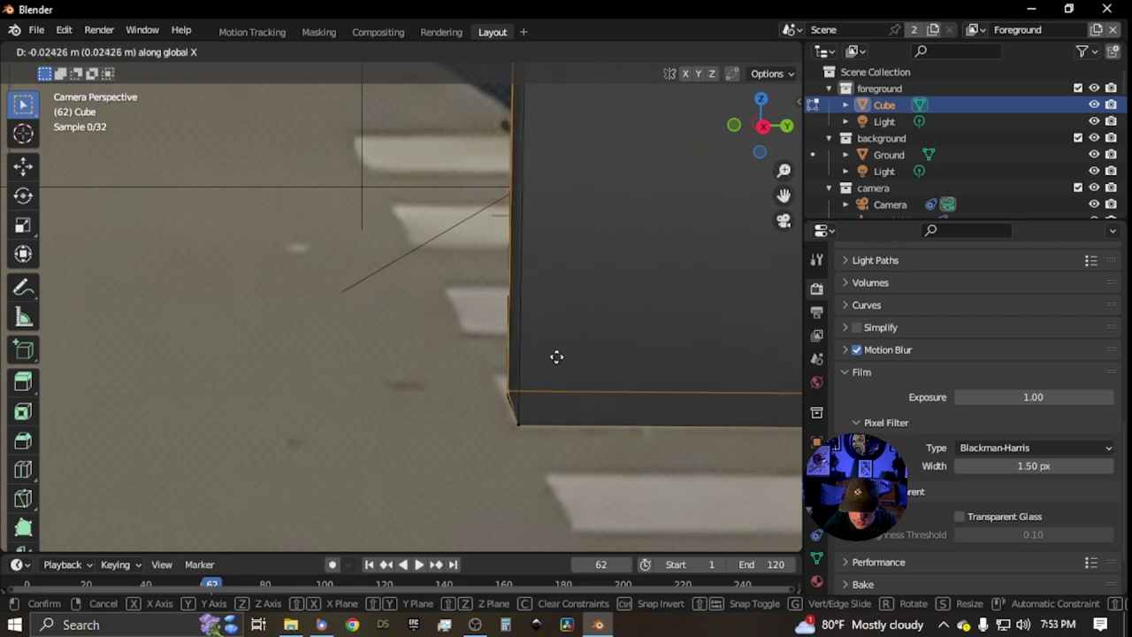
key(x)
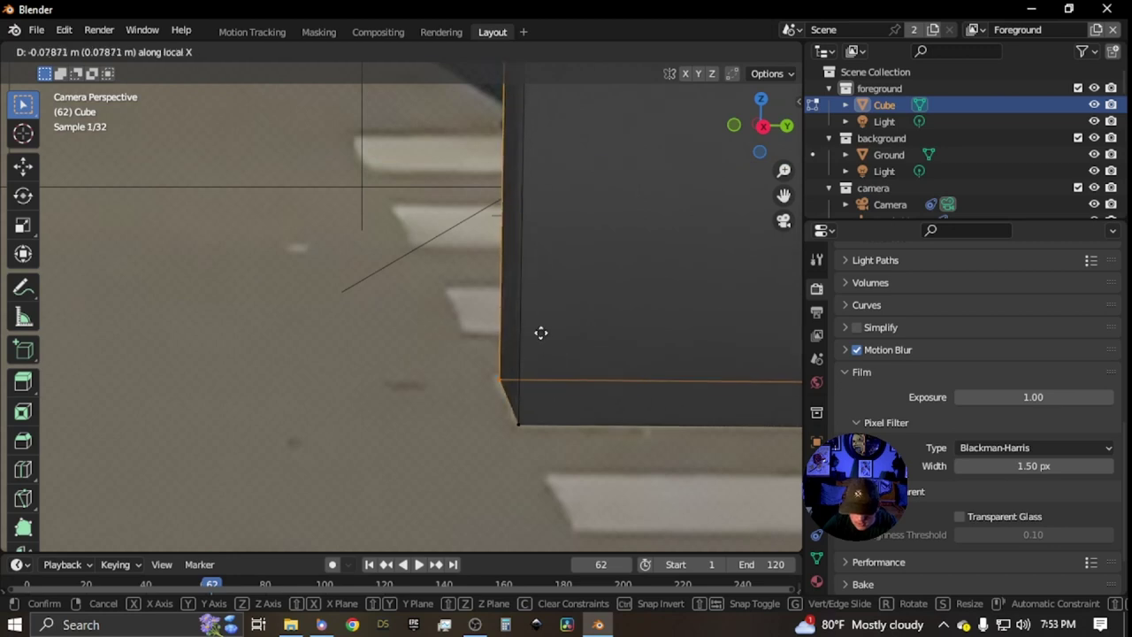
key(x)
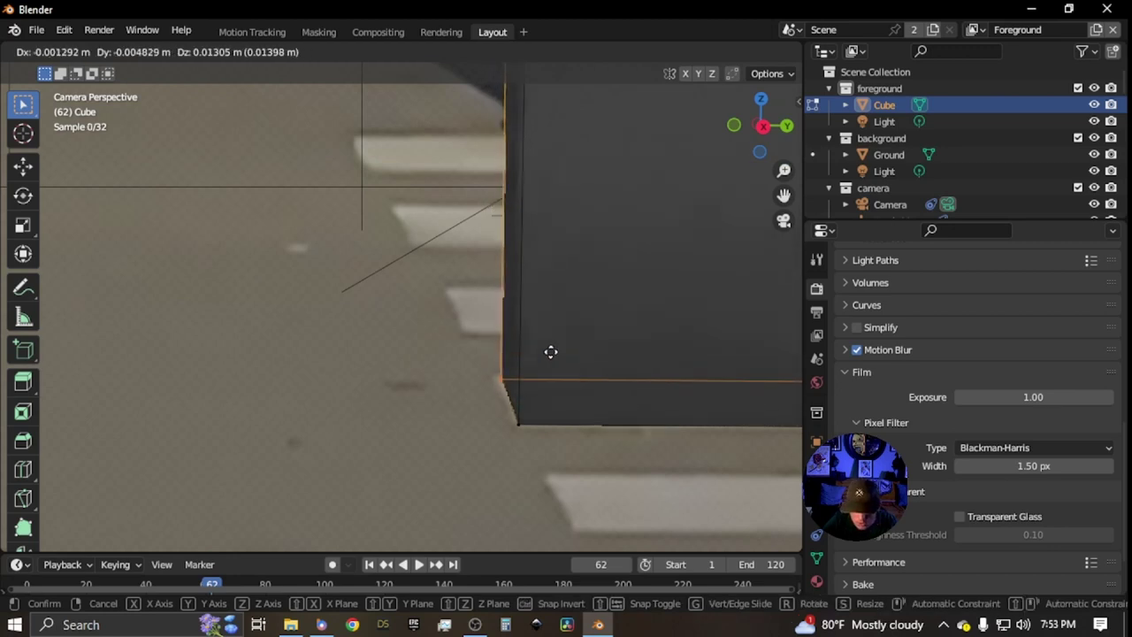
key(x)
key(x)
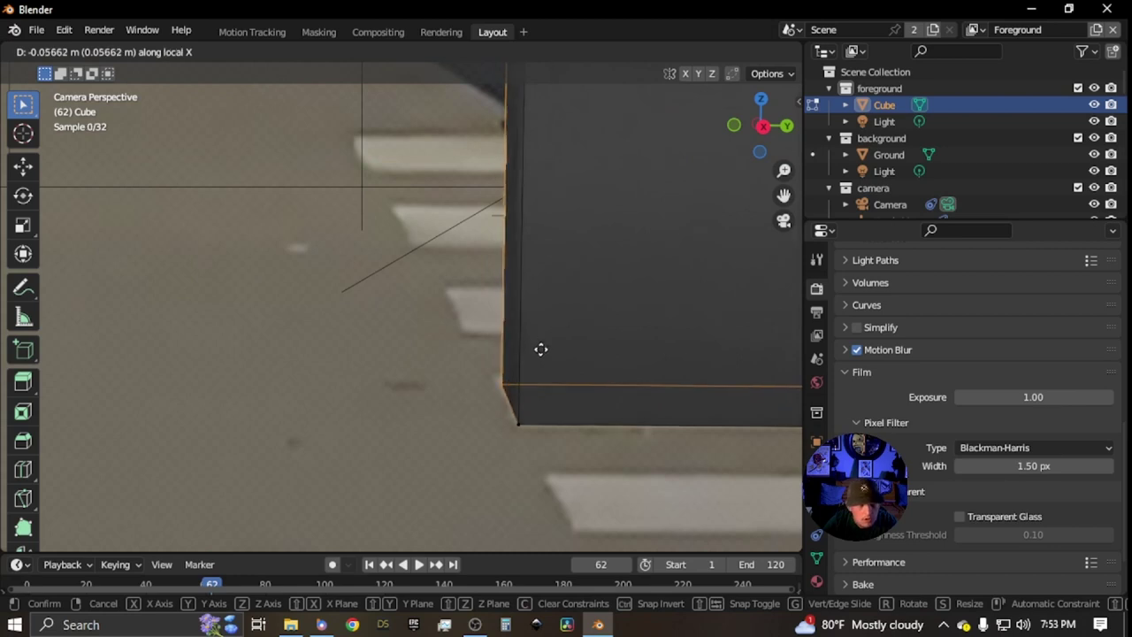
click(539, 334)
Return to object mode and play the footage up to frame 75 to check the reshaped cube against the stripes
scroll(442, 337, down, 15)
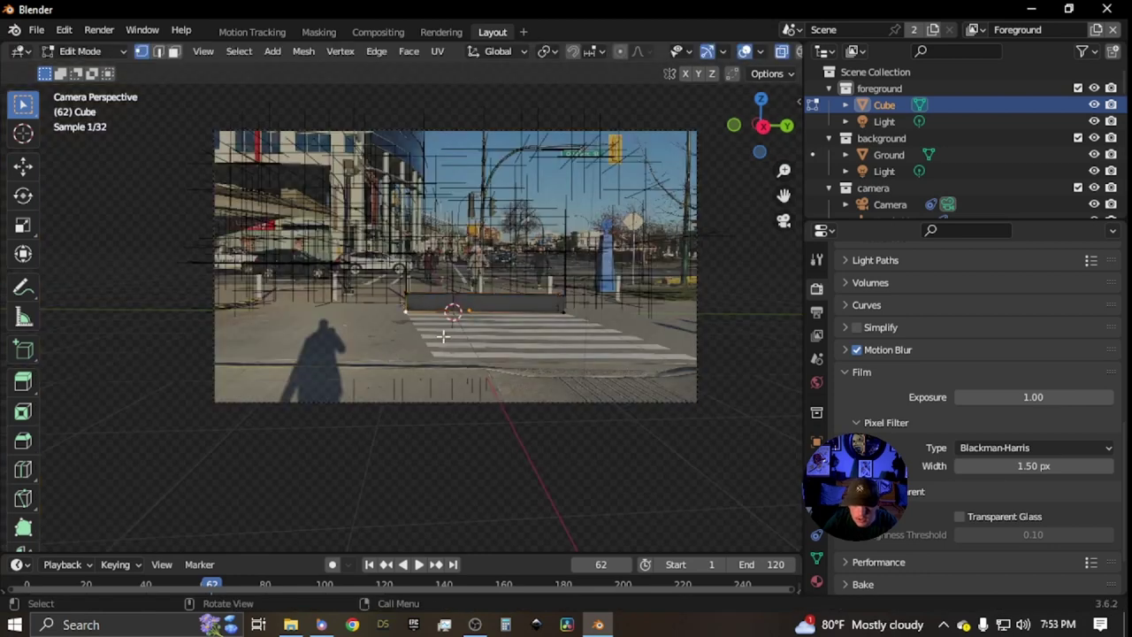
scroll(442, 336, up, 3)
key(Tab)
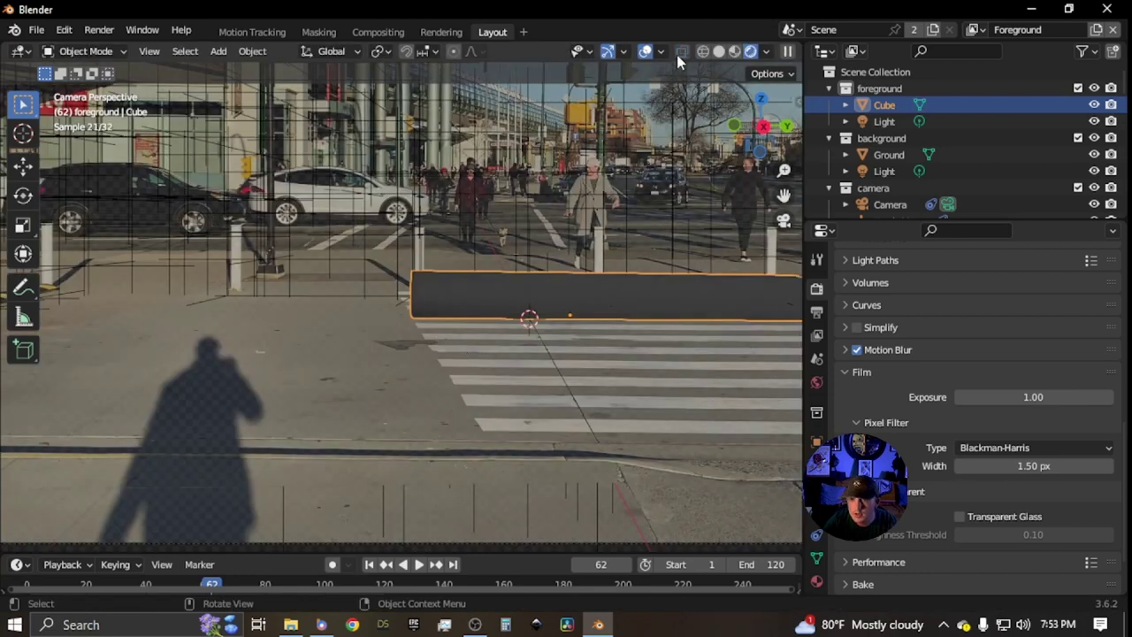
click(680, 53)
scroll(576, 388, down, 4)
scroll(567, 371, up, 4)
key(space)
key(space)
Lower the cube along the global Z axis until its top face is about level with the crosswalk
key(g)
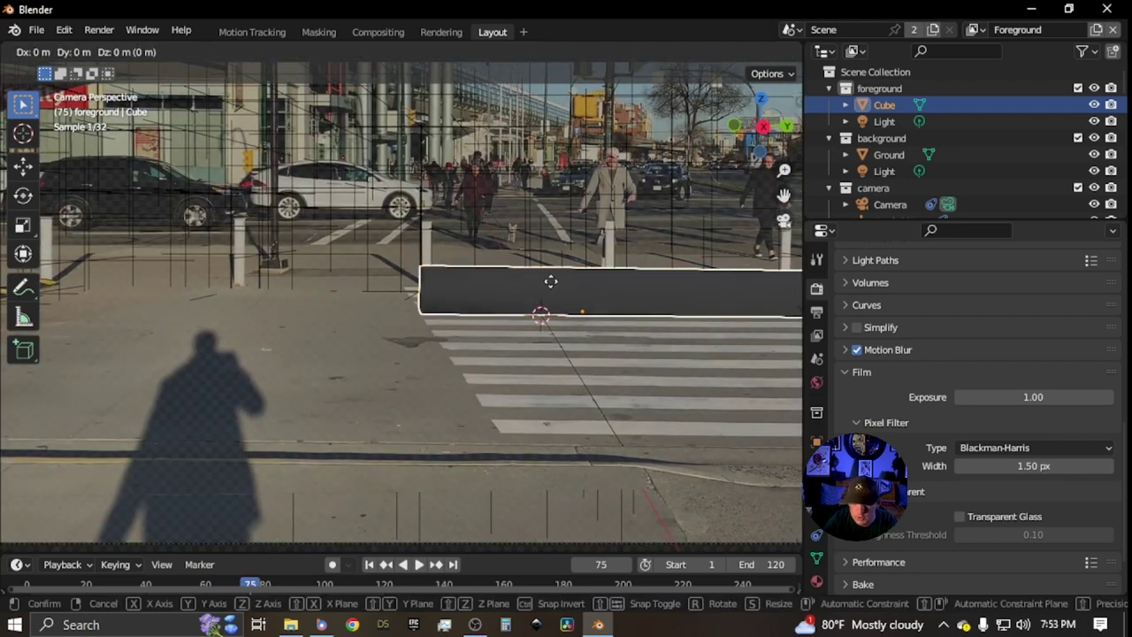
key(z)
click(542, 327)
Inspect both ends of the lowered cube against the crosswalk stripes, in object mode and with its mesh displayed
scroll(513, 336, up, 4)
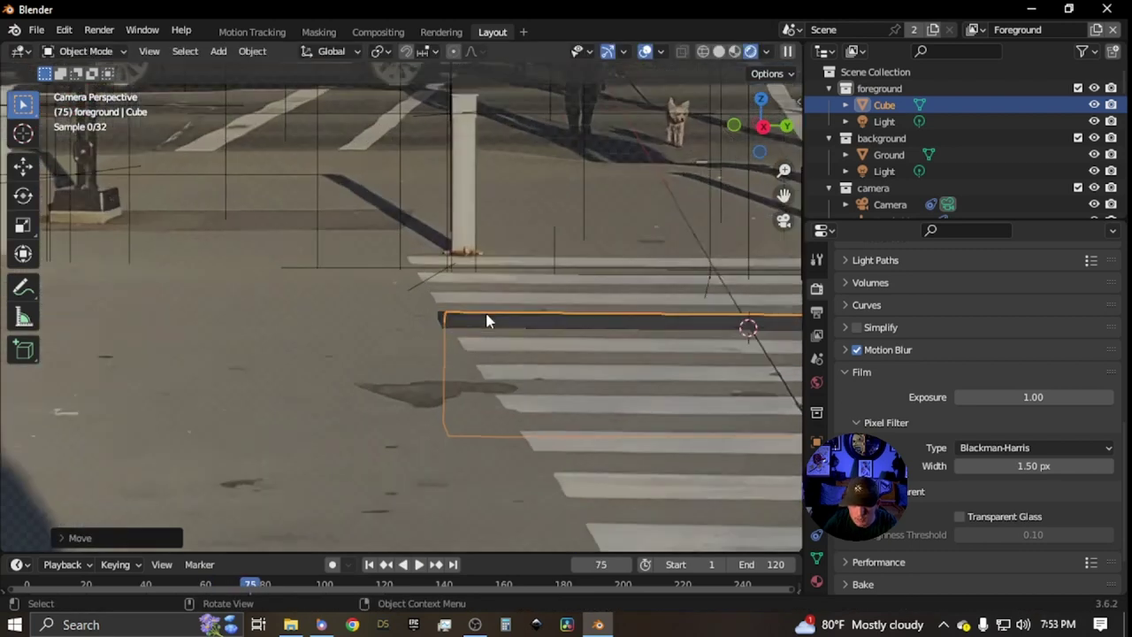
scroll(549, 384, down, 3)
scroll(387, 382, up, 6)
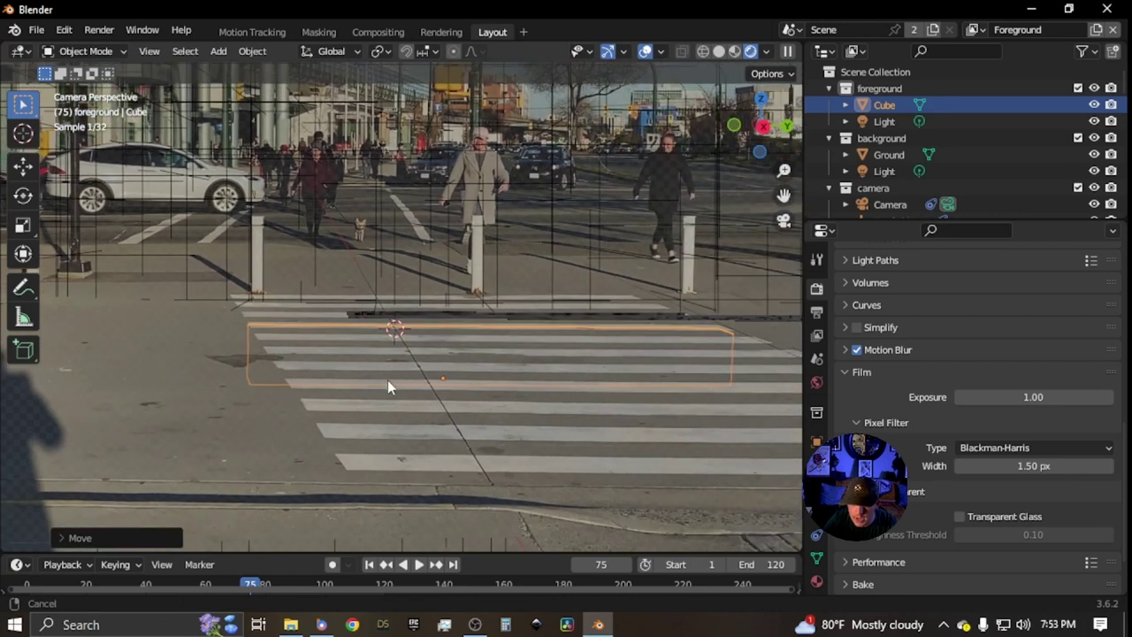
scroll(406, 400, up, 1)
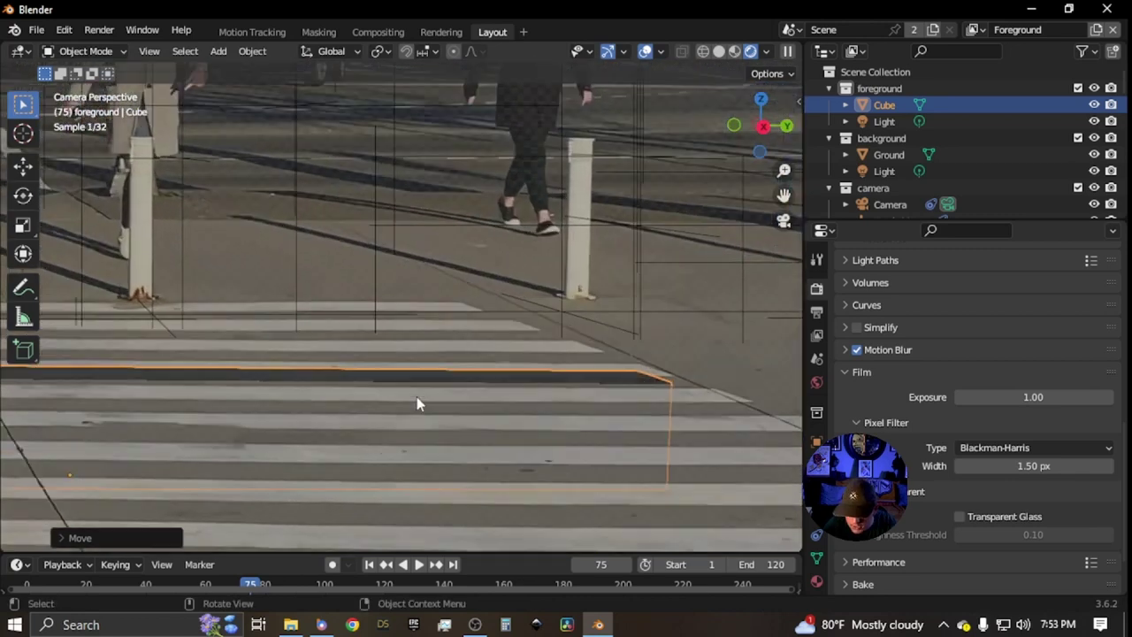
scroll(455, 392, up, 3)
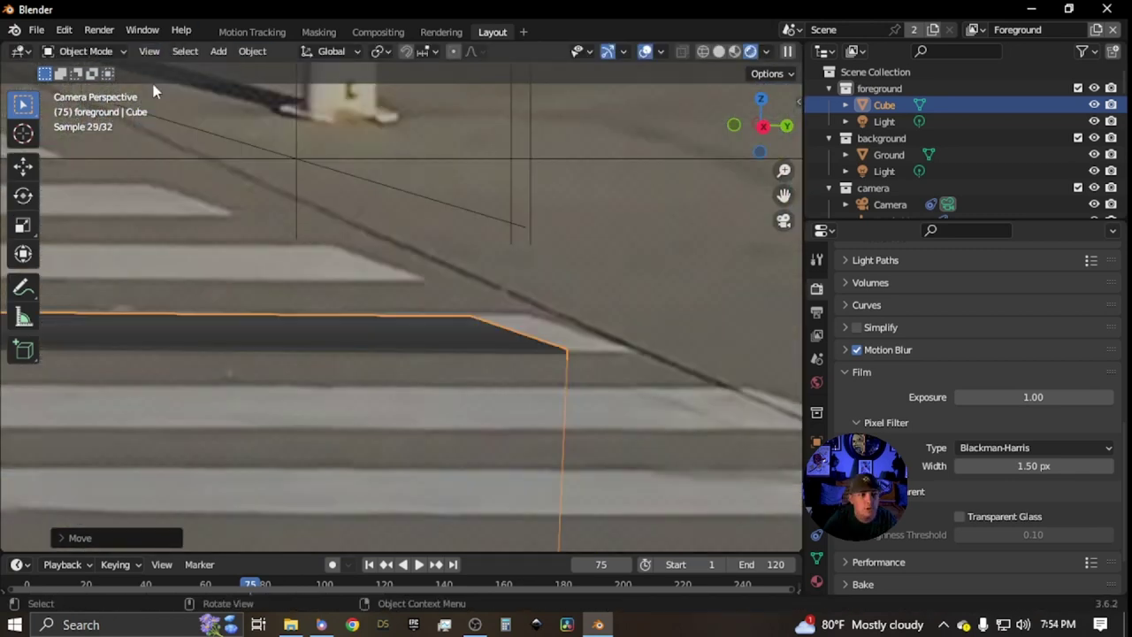
key(Tab)
scroll(538, 295, down, 12)
drag(372, 273, 469, 381)
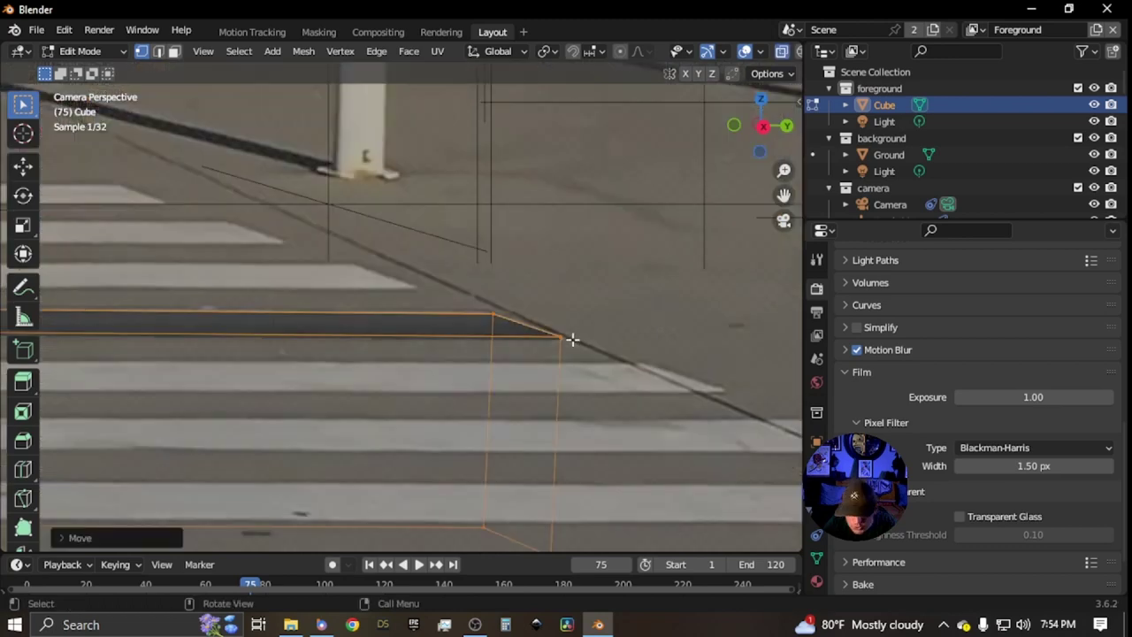
scroll(495, 338, down, 11)
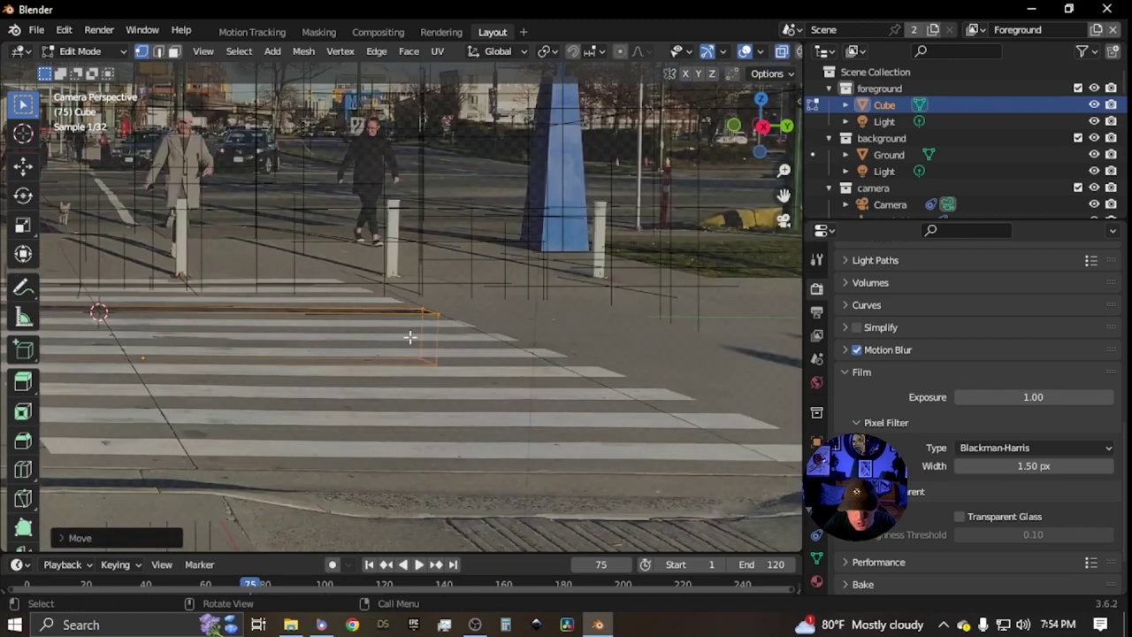
scroll(410, 337, down, 4)
middle_drag(301, 346, 498, 359)
key(KP_0)
key(Tab)
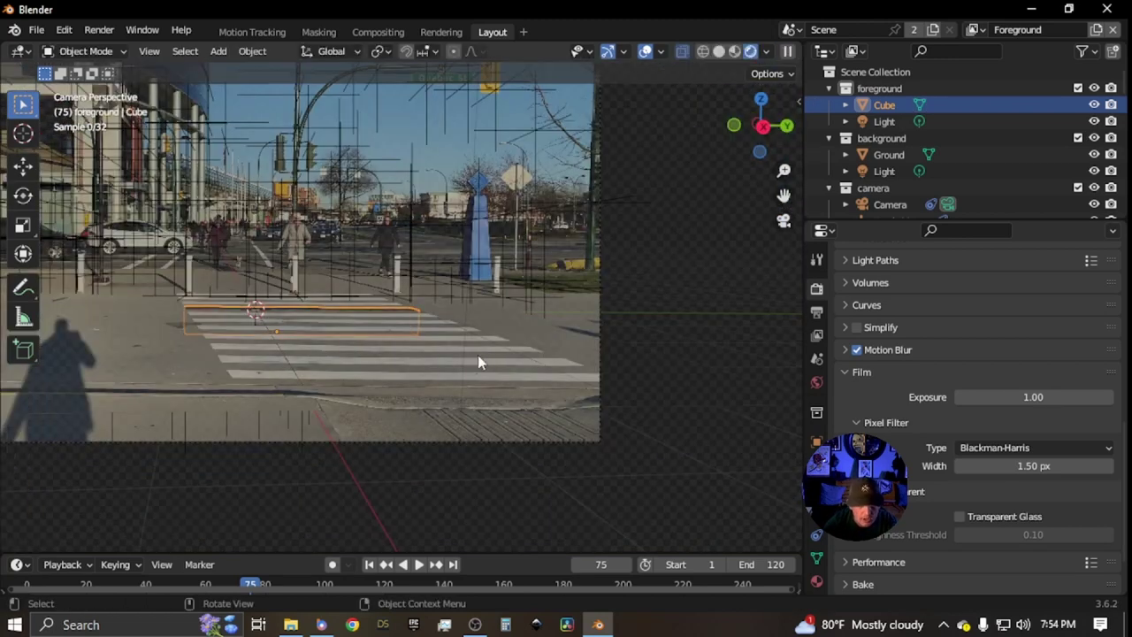
scroll(239, 303, up, 5)
scroll(300, 319, down, 3)
shift+middle_drag(337, 332, 498, 332)
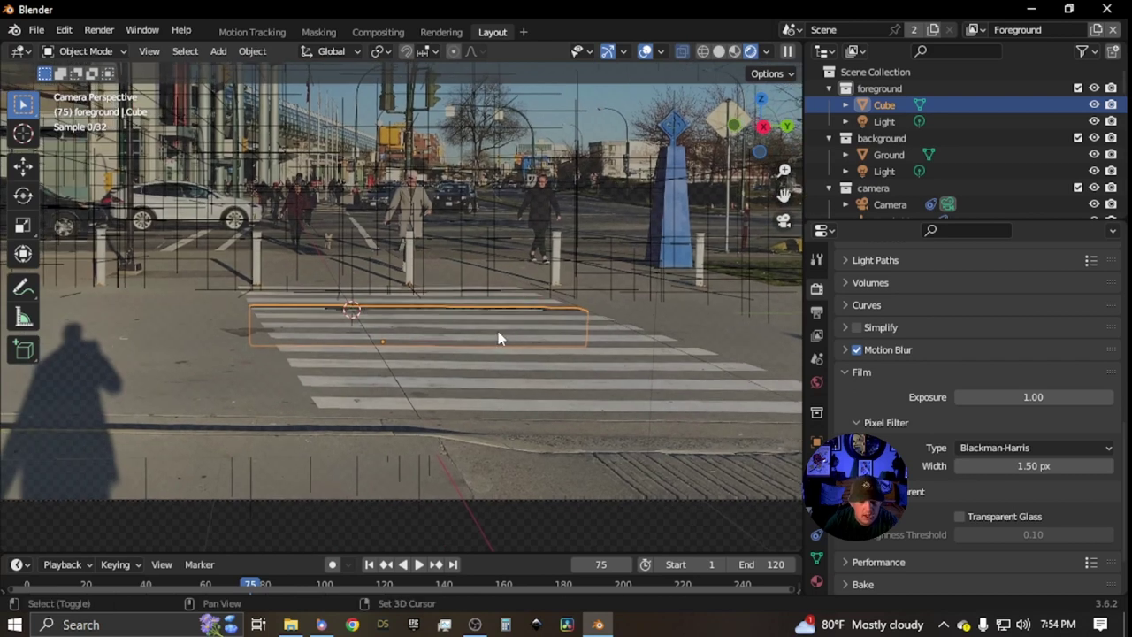
key(g)
key(z)
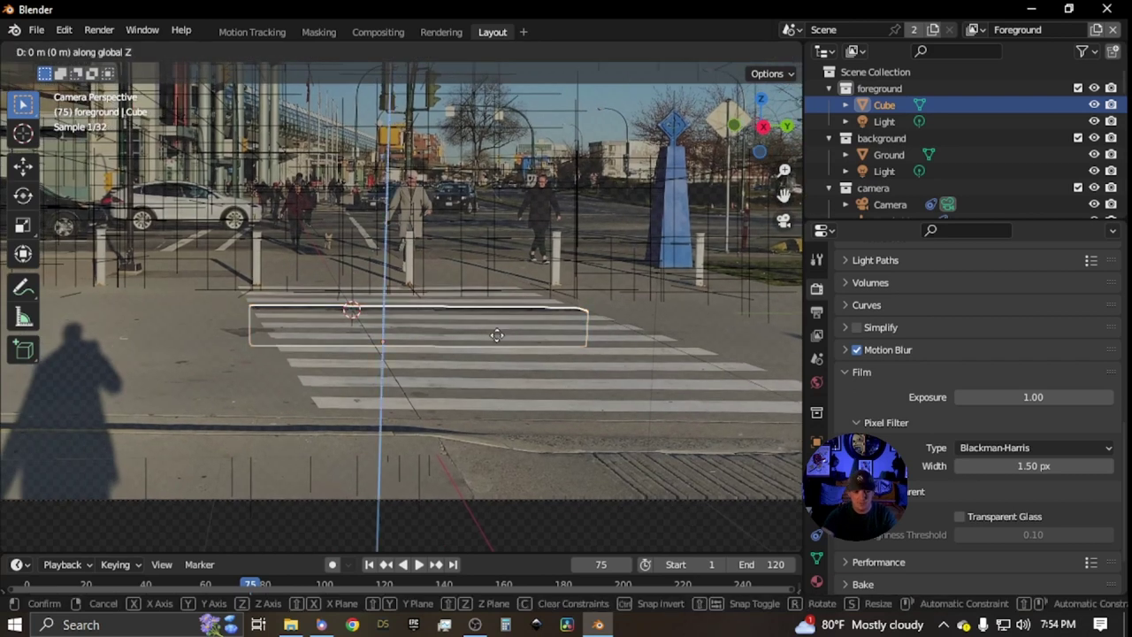
right_click(500, 347)
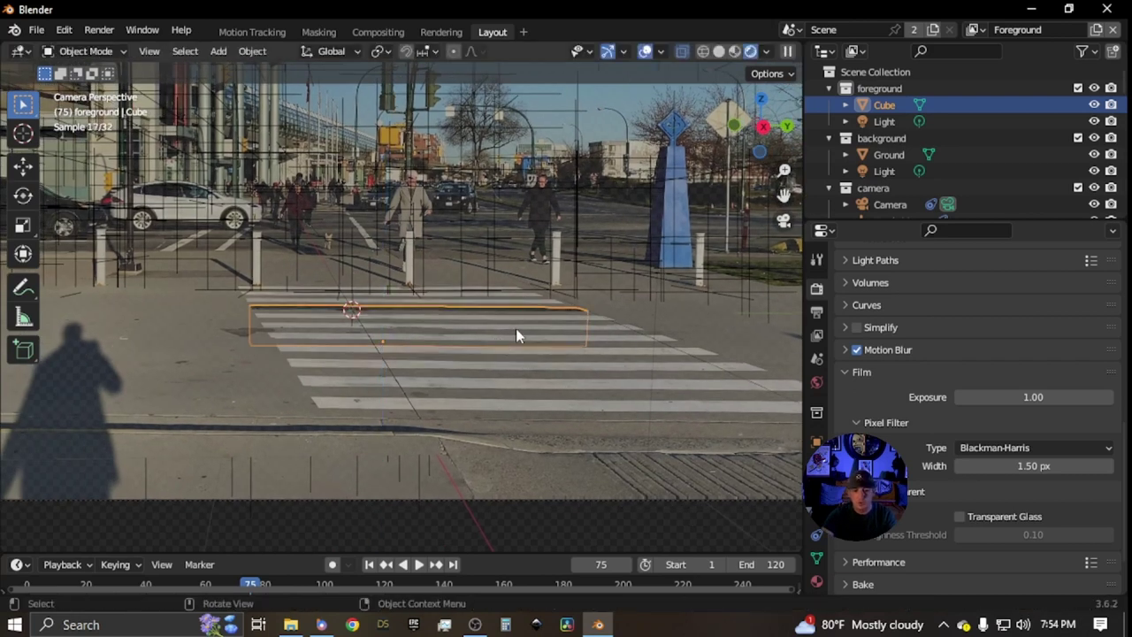
key(g)
key(z)
right_click(526, 340)
Lower the cube further along the global Z axis until it sits fully beneath the street surface
key(g)
key(z)
click(550, 341)
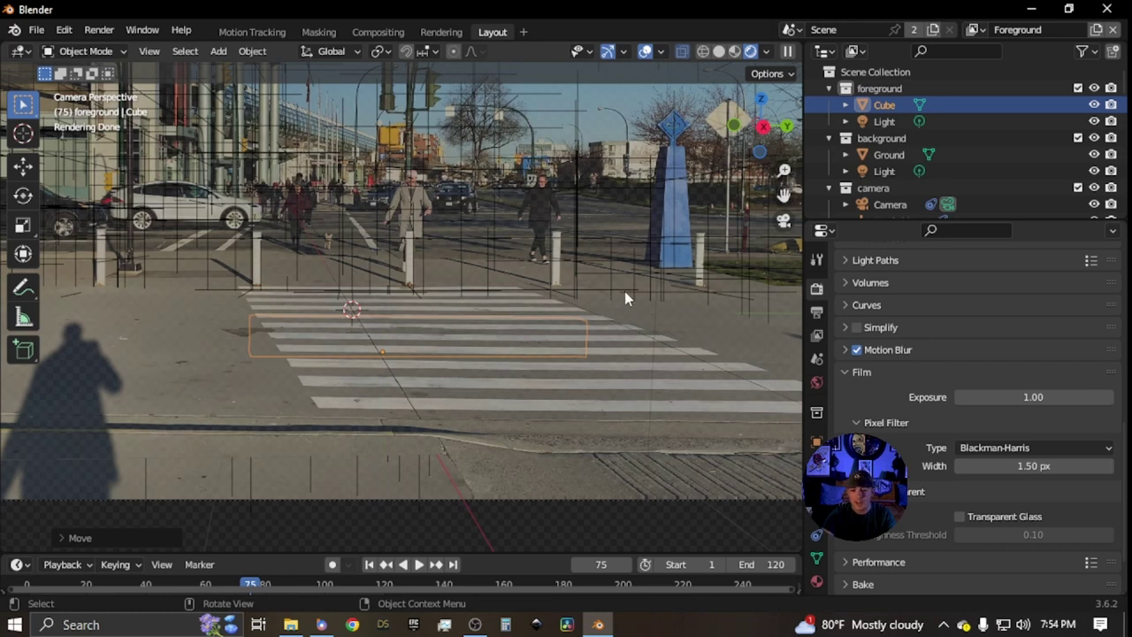
Select the cube and add a Basis shape key plus a second shape key to its mesh
click(672, 308)
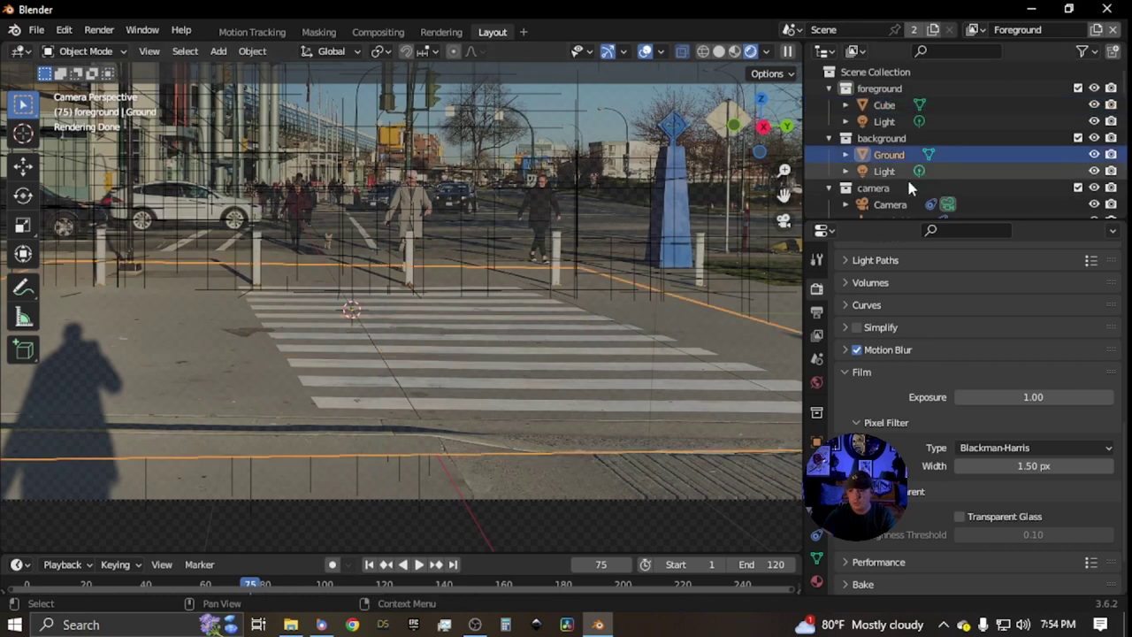
click(885, 106)
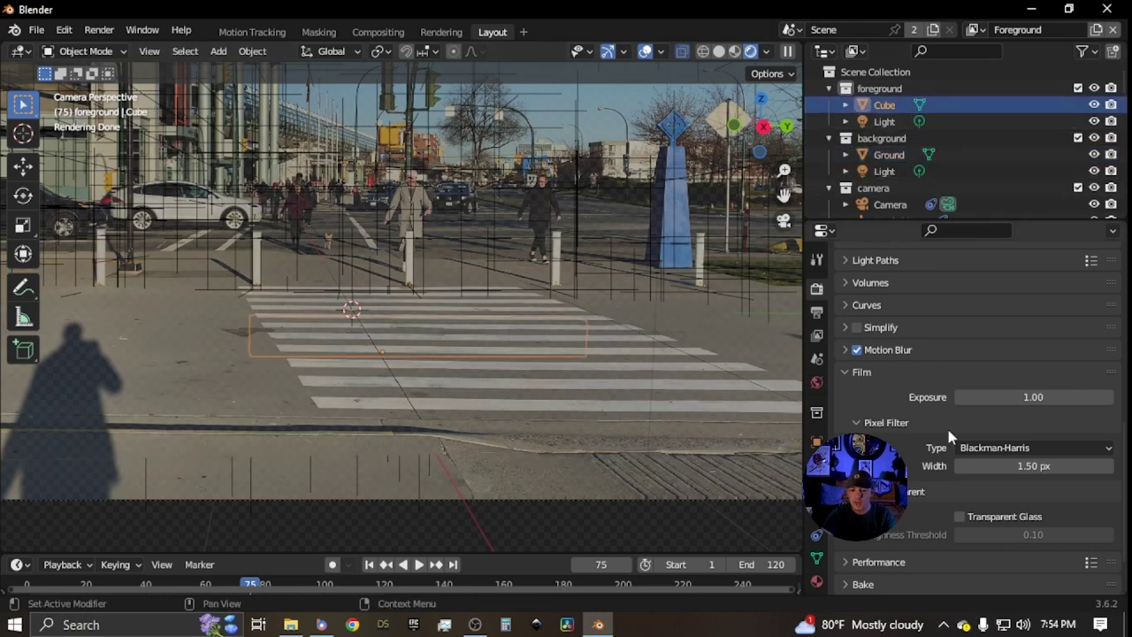
scroll(823, 546, down, 2)
click(817, 528)
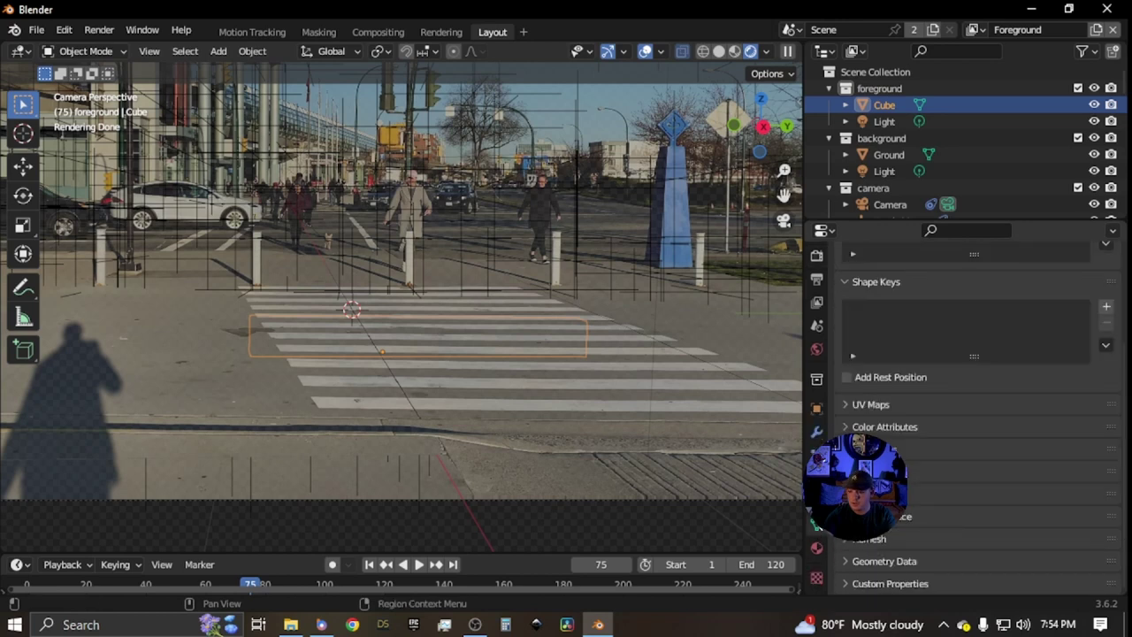
scroll(885, 347, up, 4)
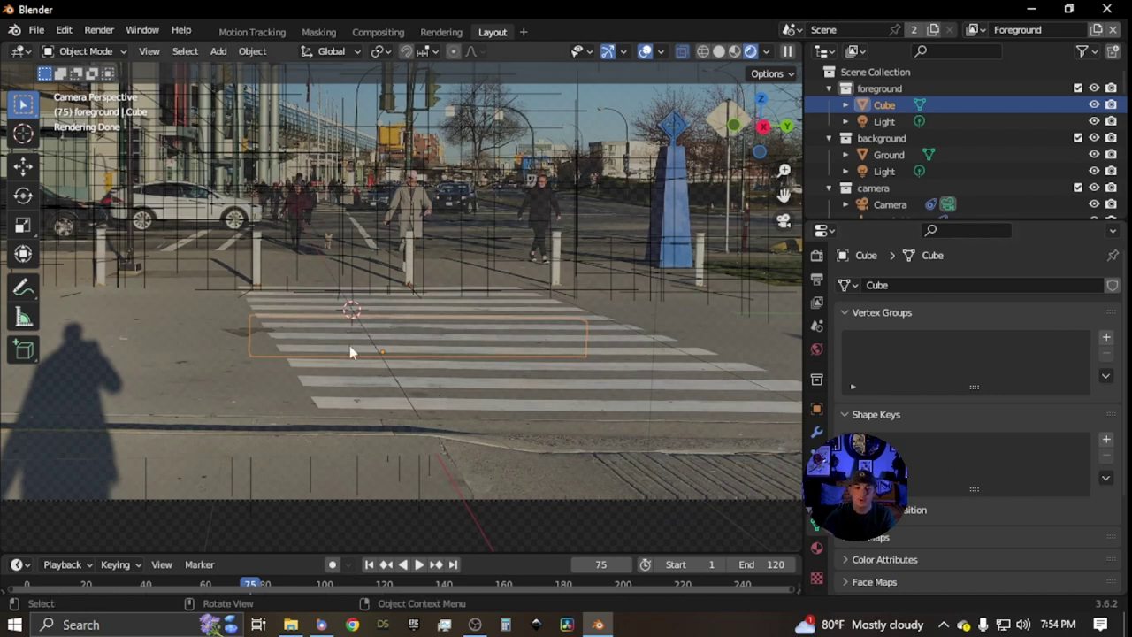
scroll(406, 357, down, 2)
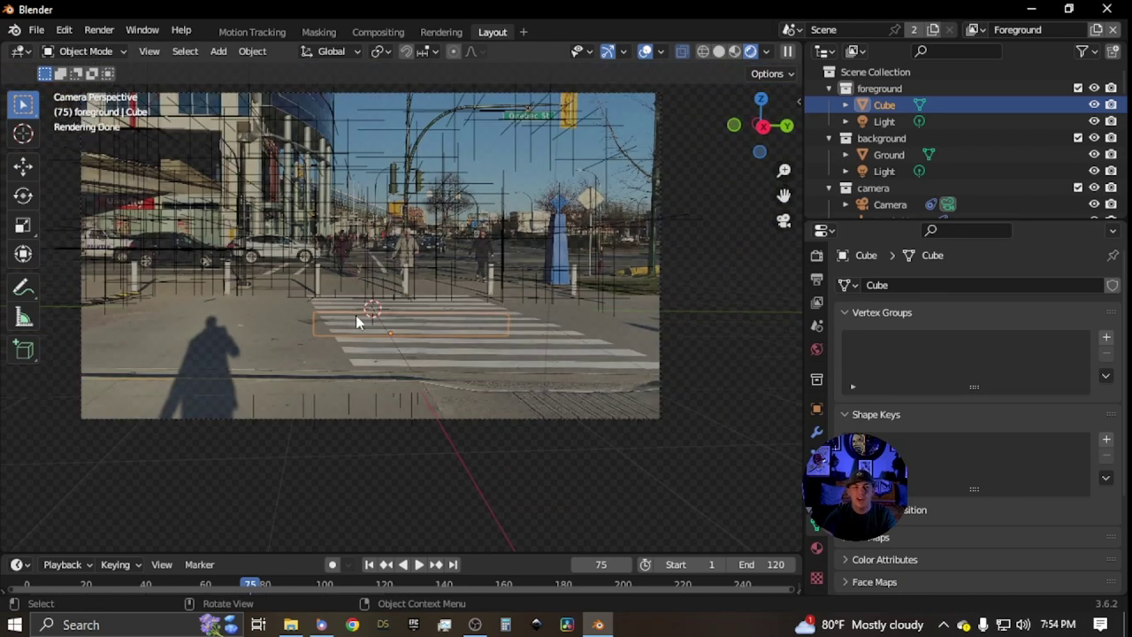
click(1107, 439)
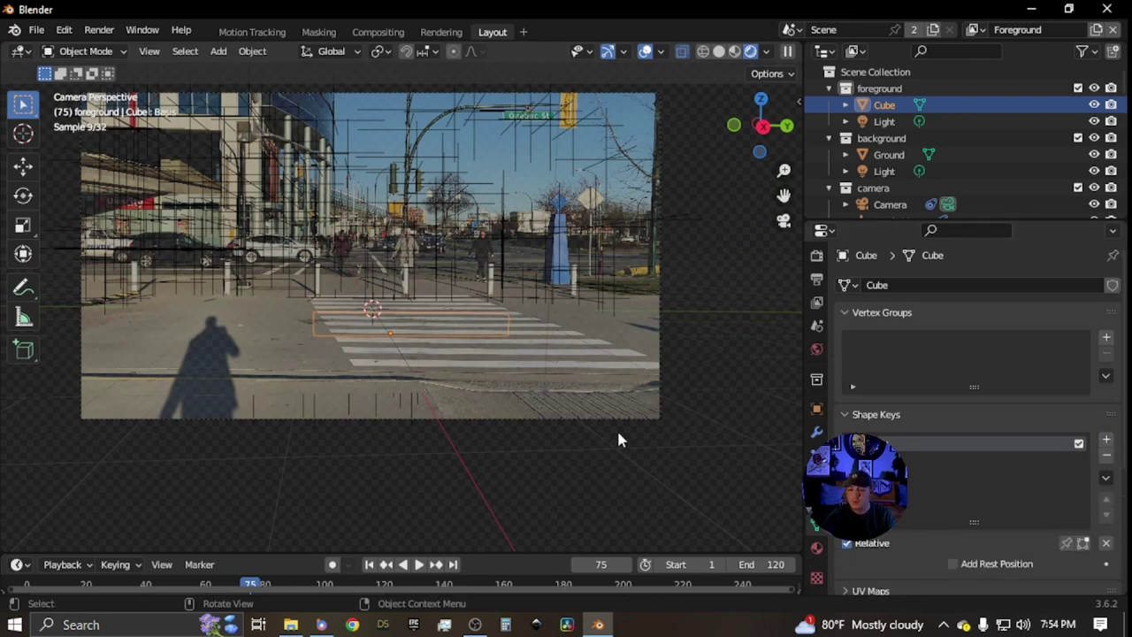
click(1107, 439)
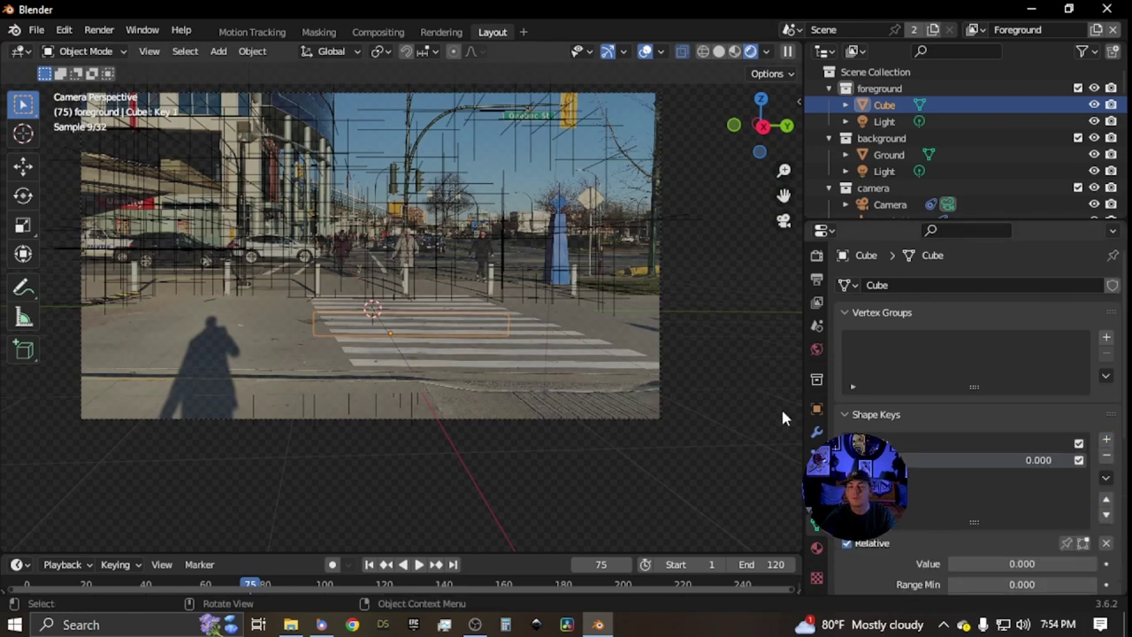
Rename the cube's second shape key to "Pop up"
double_click(911, 460)
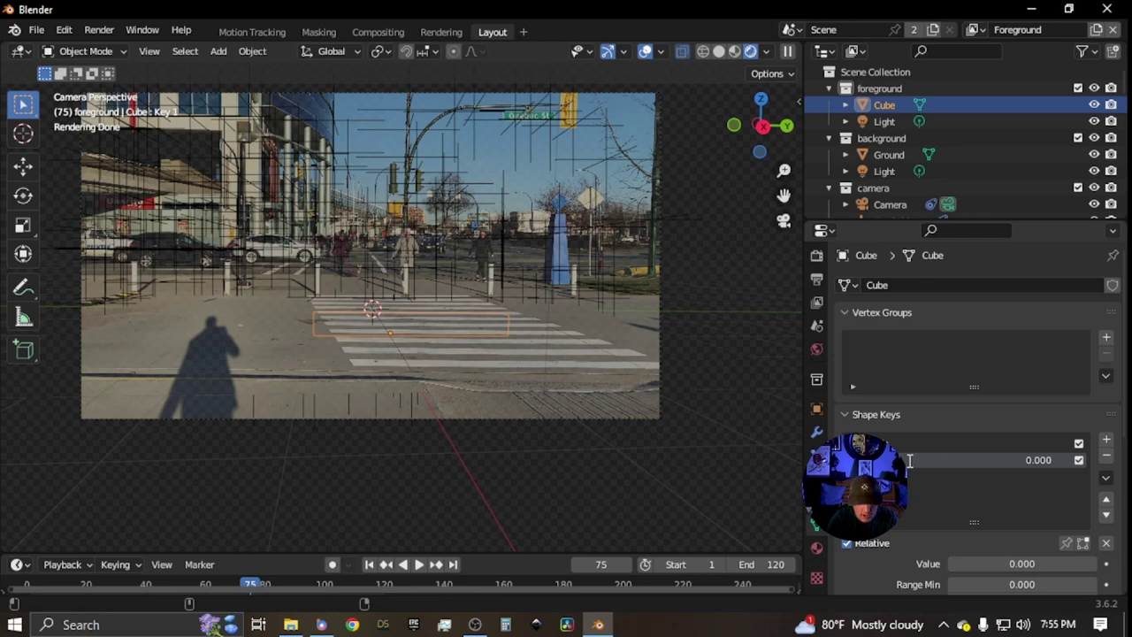
text(Pop up)
key(Return)
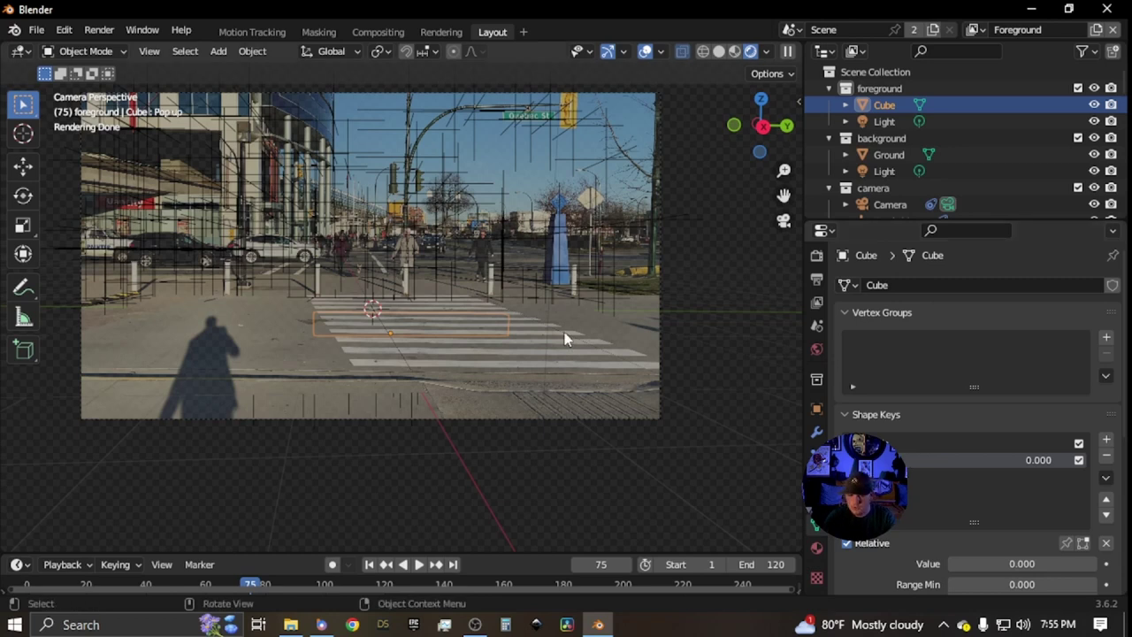
With the Pop up key active, raise the cube's top vertices along global Z until the block looks roughly square above the crosswalk
key(Tab)
scroll(412, 348, up, 2)
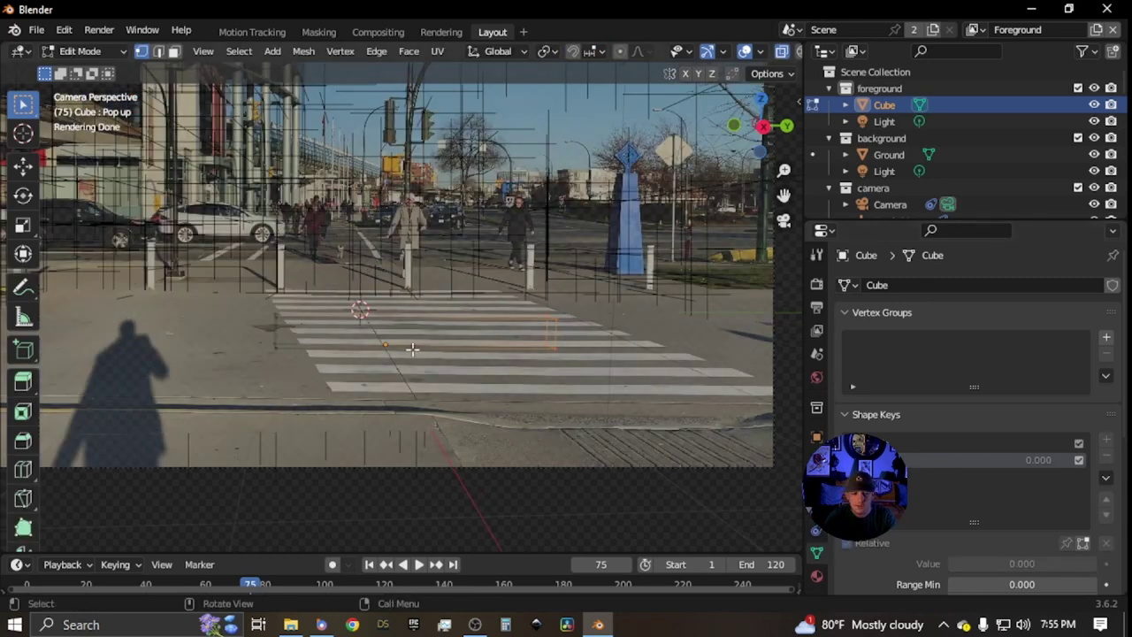
drag(256, 294, 584, 324)
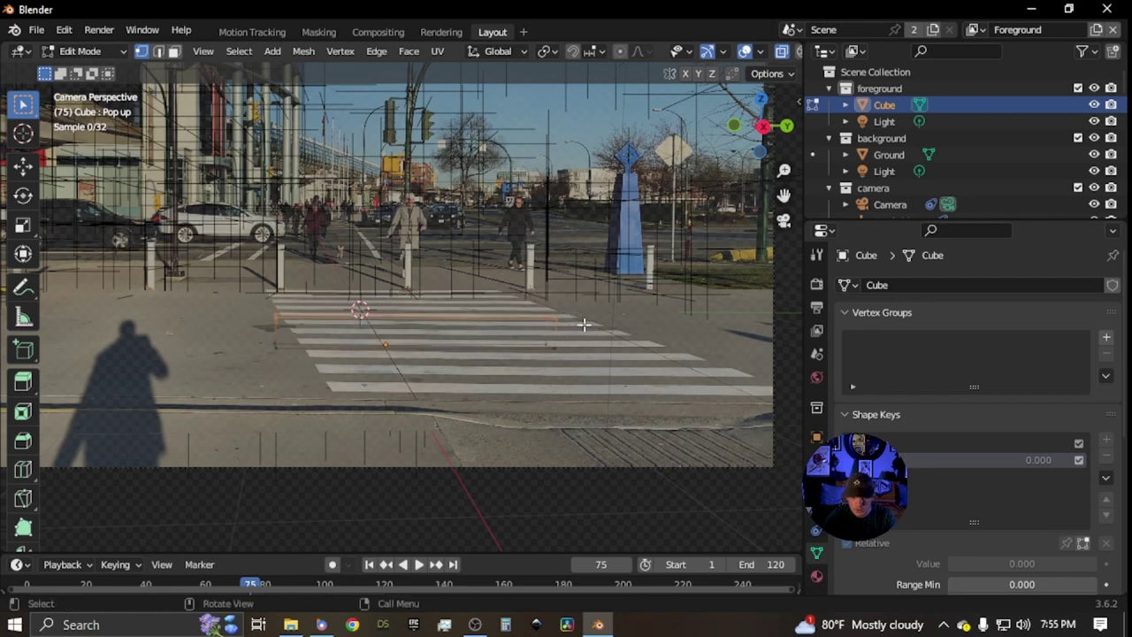
scroll(582, 329, up, 1)
key(g)
key(z)
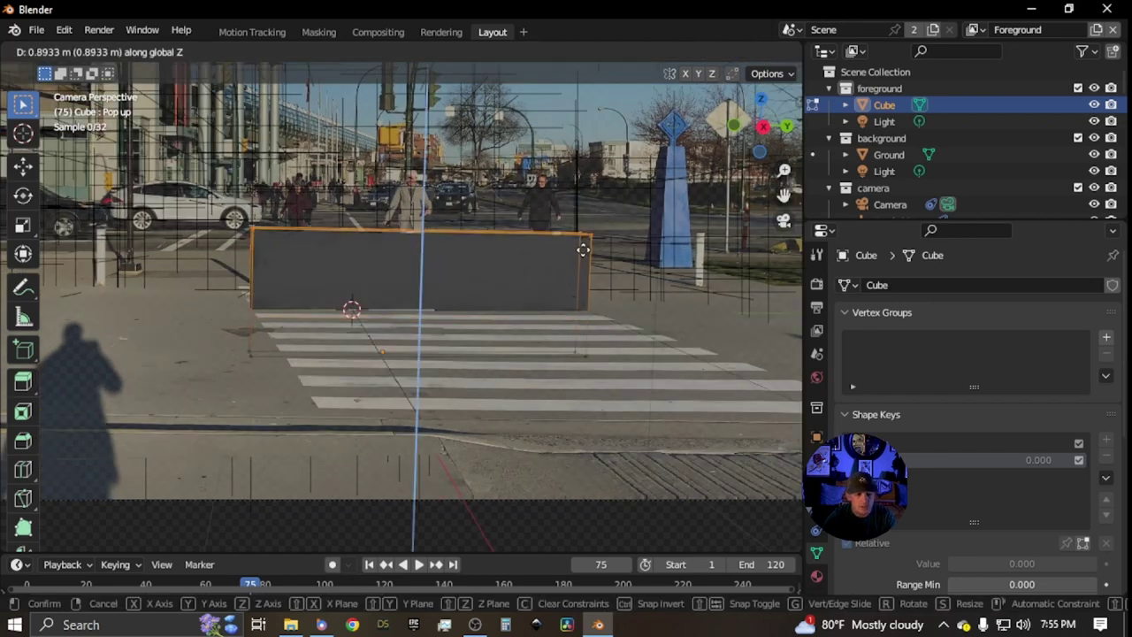
click(563, 179)
scroll(563, 179, down, 2)
key(g)
key(z)
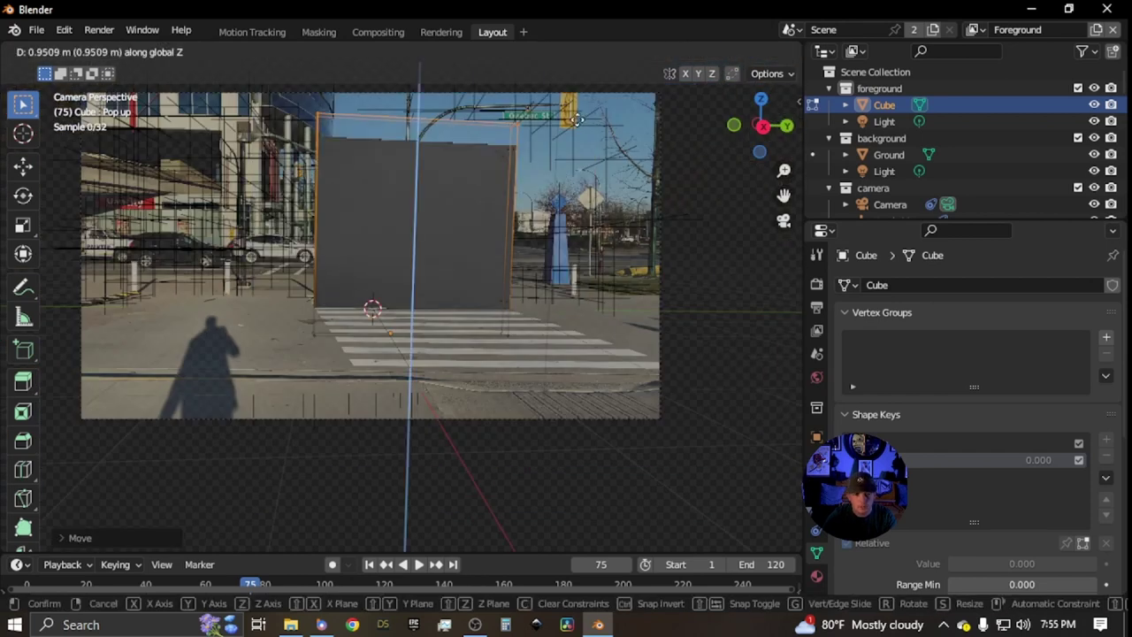
click(583, 103)
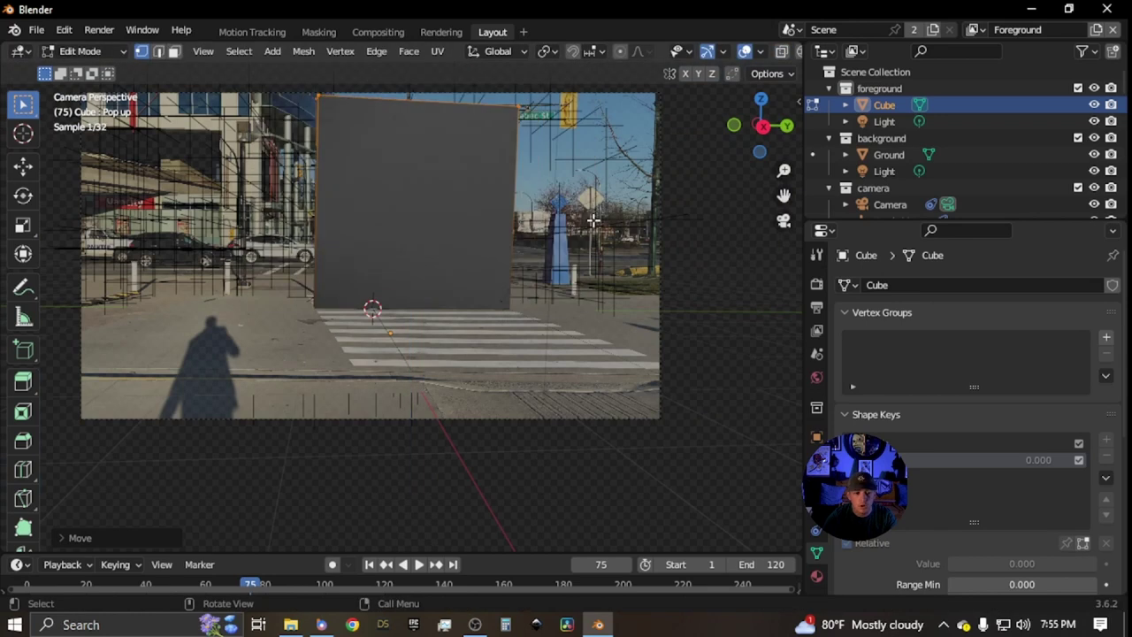
Check the raised block in the camera view, return to object mode and display the cube's shape key settings
scroll(516, 250, up, 3)
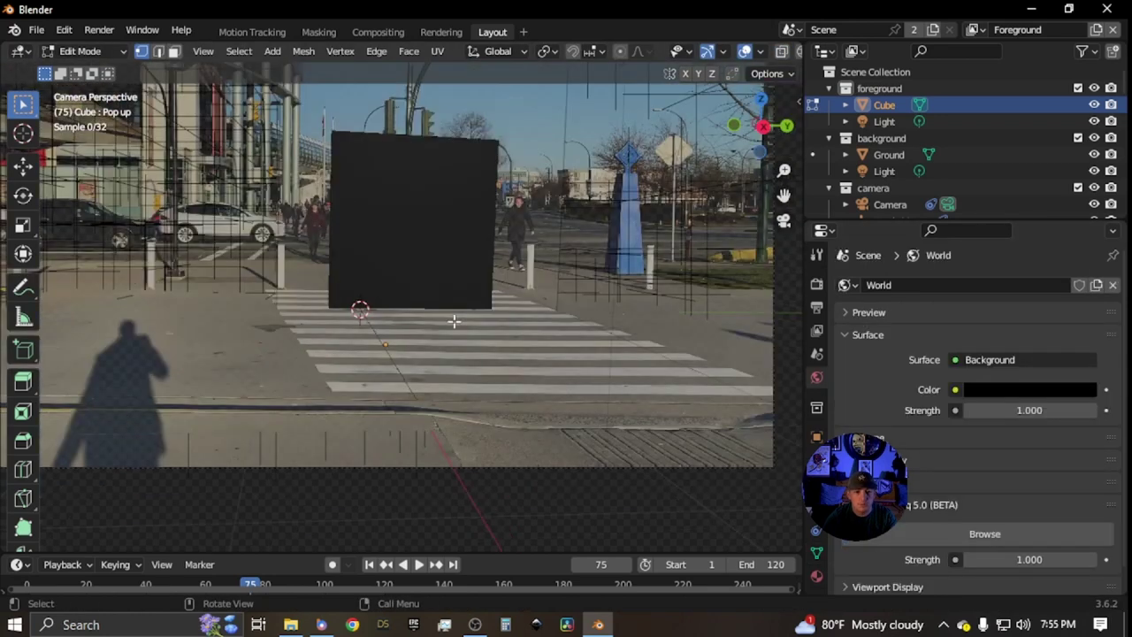
scroll(454, 321, up, 4)
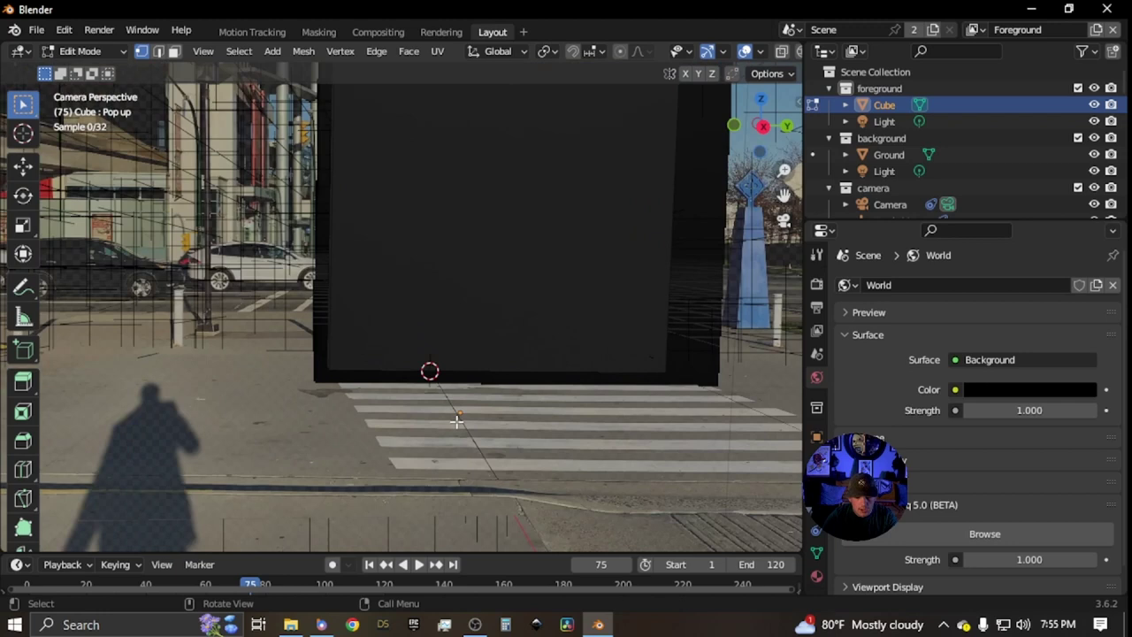
key(Tab)
scroll(583, 386, down, 4)
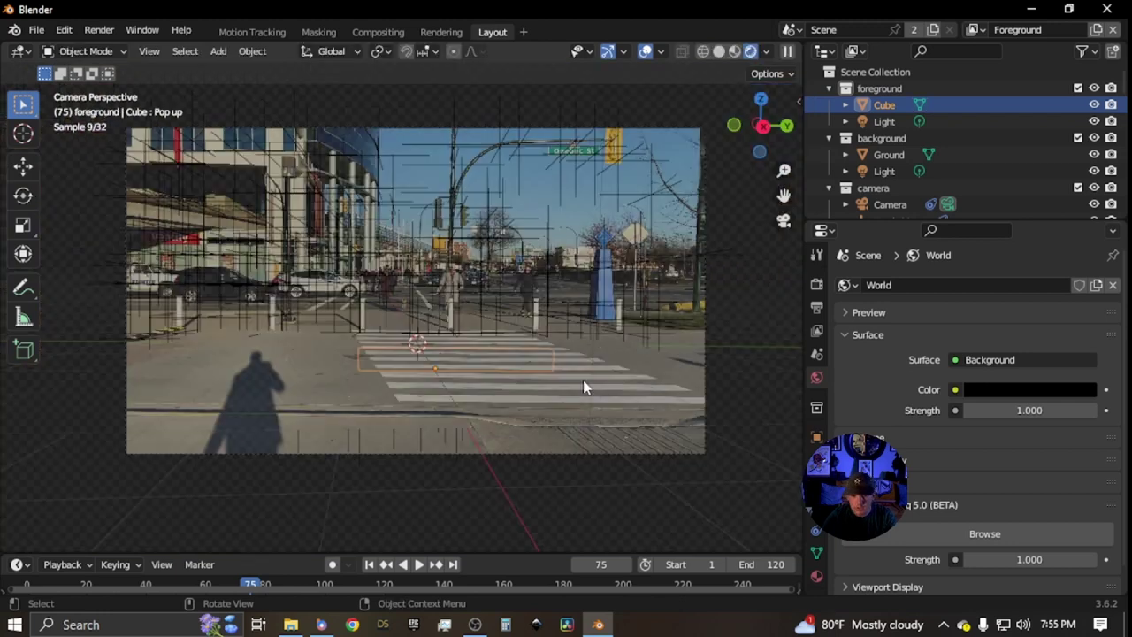
scroll(849, 522, down, 1)
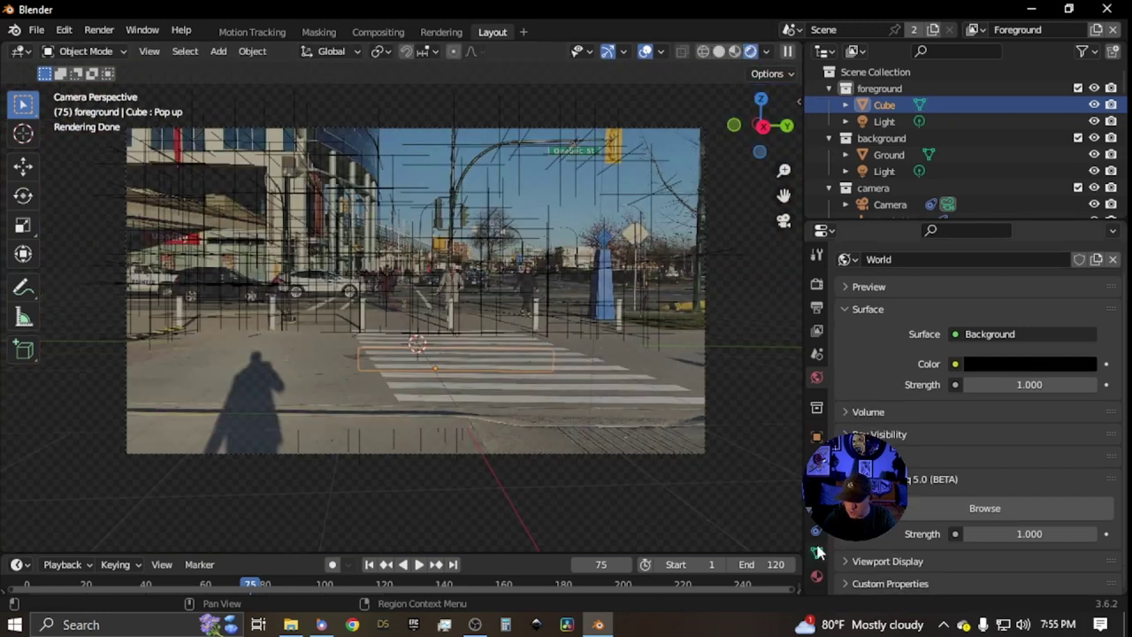
click(817, 552)
scroll(517, 399, down, 2)
scroll(501, 382, up, 4)
scroll(430, 413, down, 2)
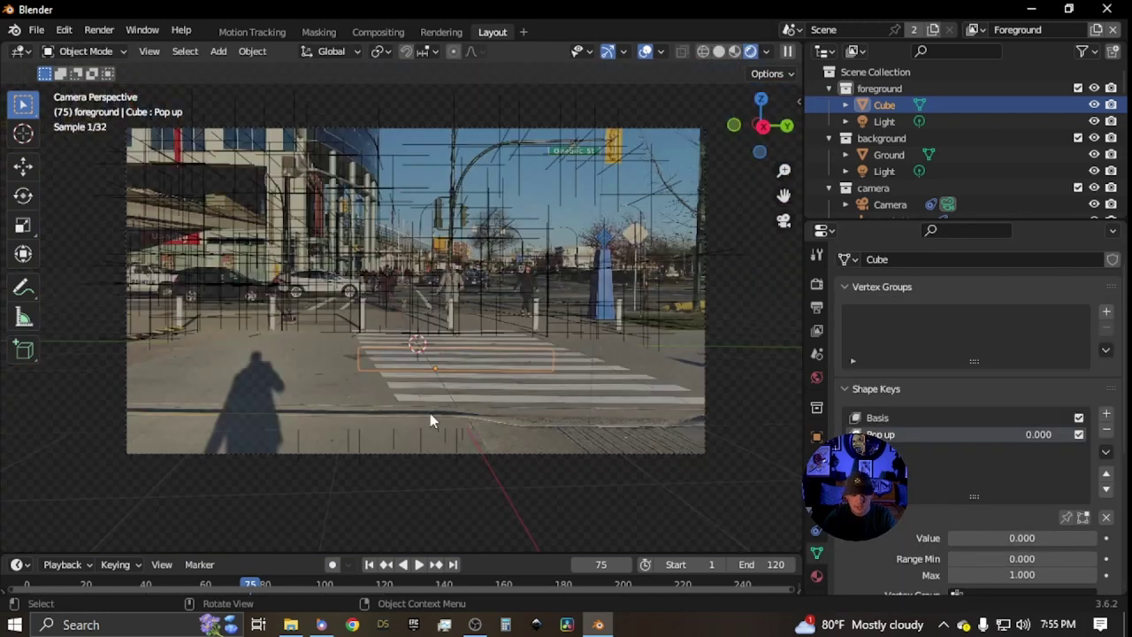
Keyframe the Pop up shape key's value at 0 on frame 1 and at 1 on frame 120
click(369, 565)
scroll(949, 496, down, 5)
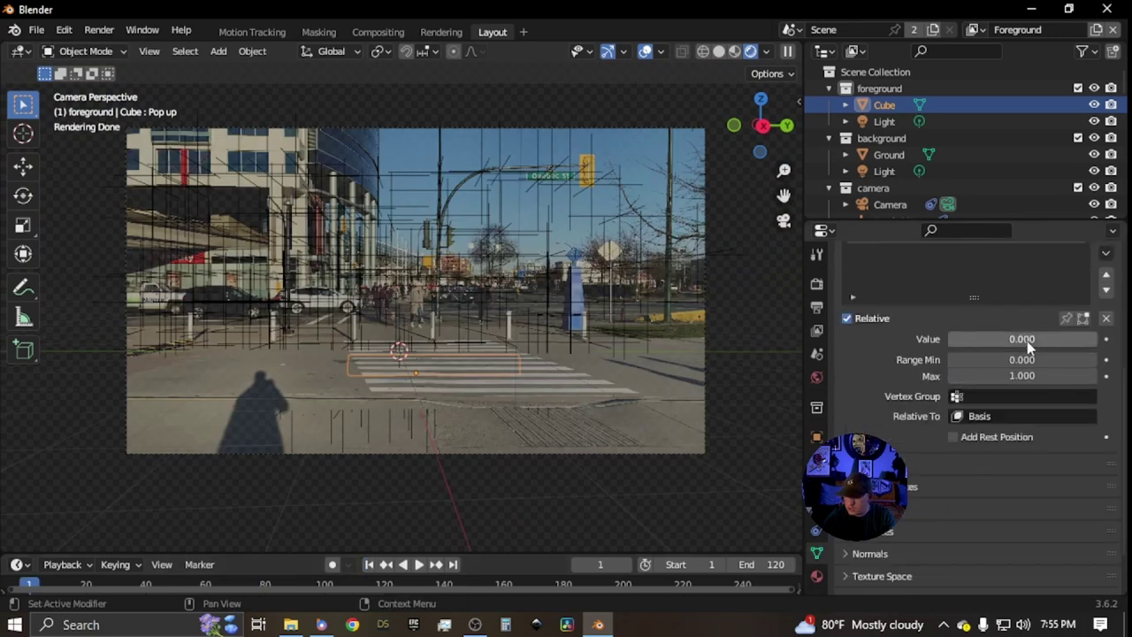
scroll(1113, 345, up, 3)
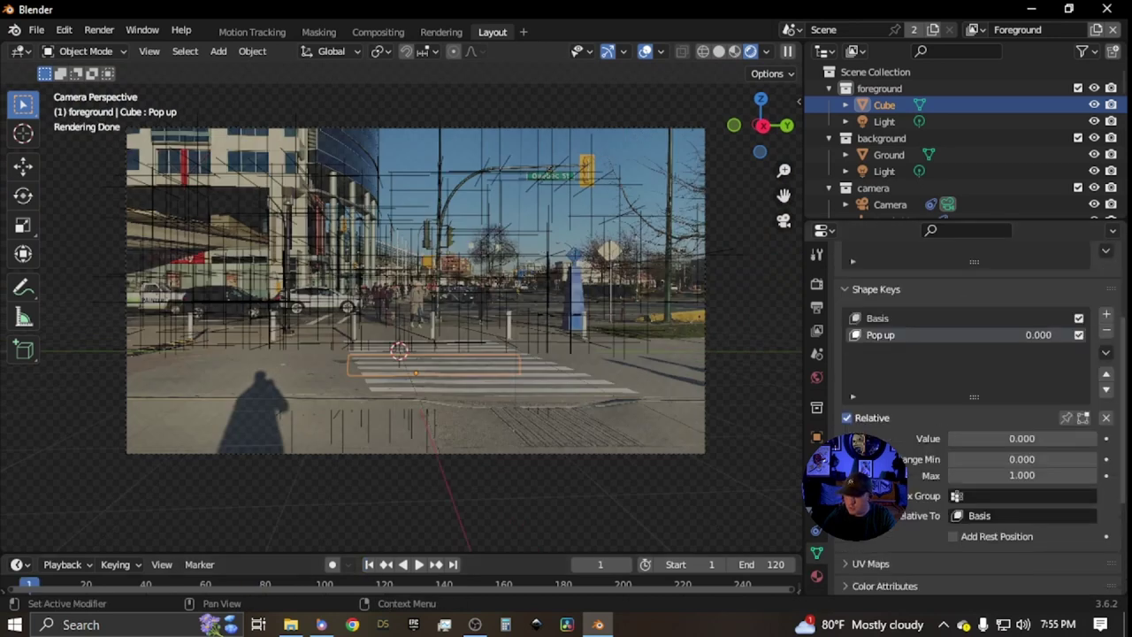
click(1107, 439)
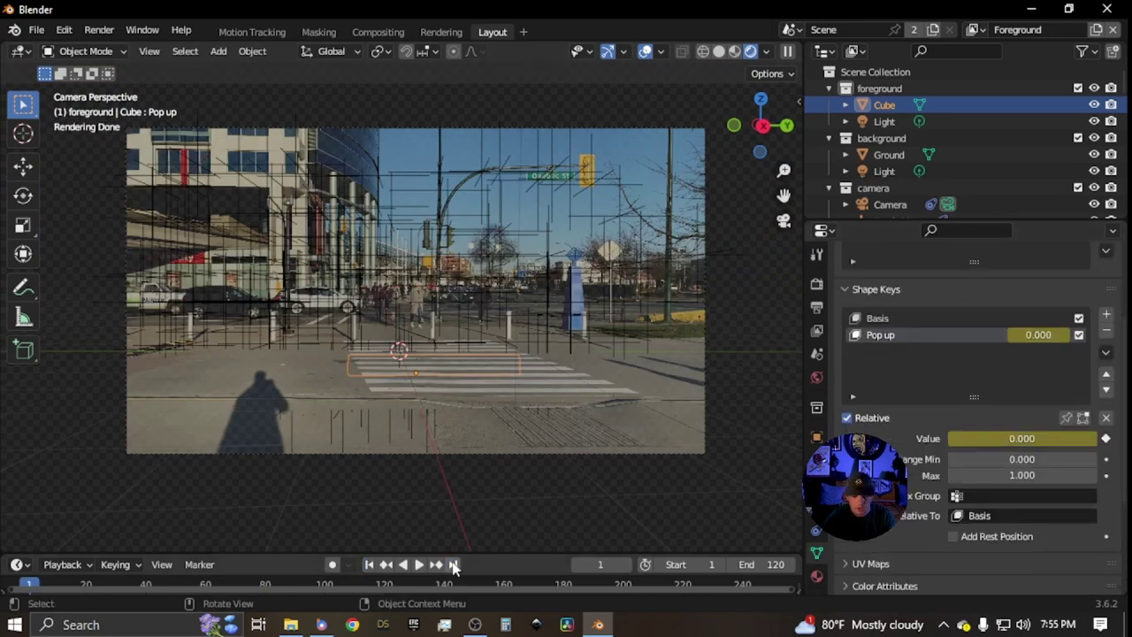
key(shift+Right)
drag(1024, 442, 1088, 442)
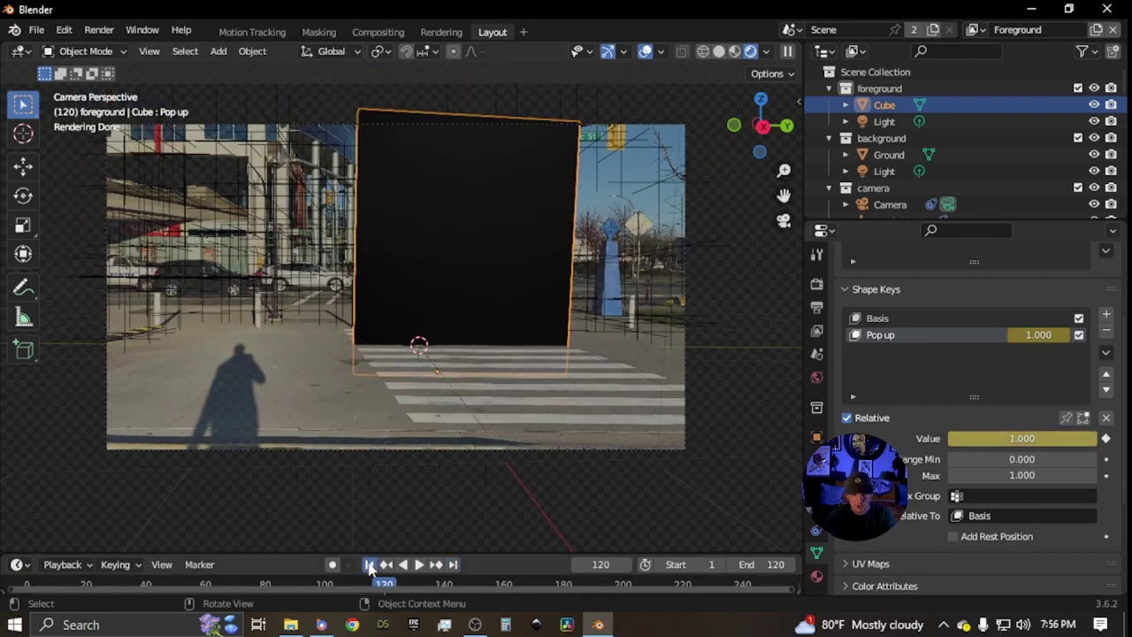
Play the animation from the first frame to review the cube rising out of the crosswalk, and stop playback at frame 73
click(370, 565)
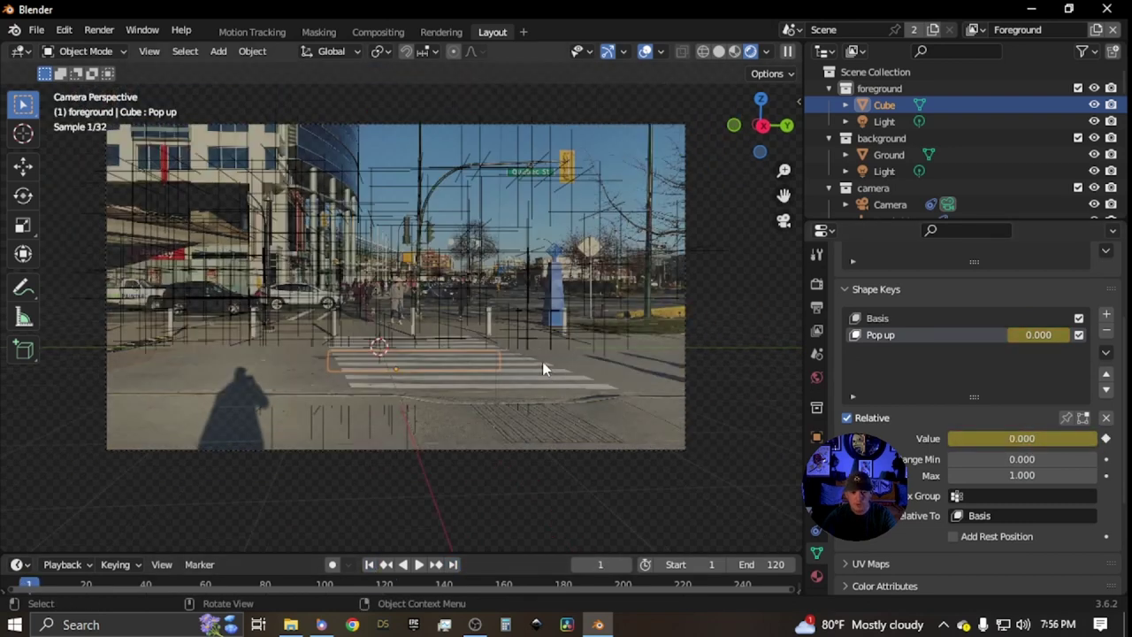
key(space)
scroll(480, 374, down, 4)
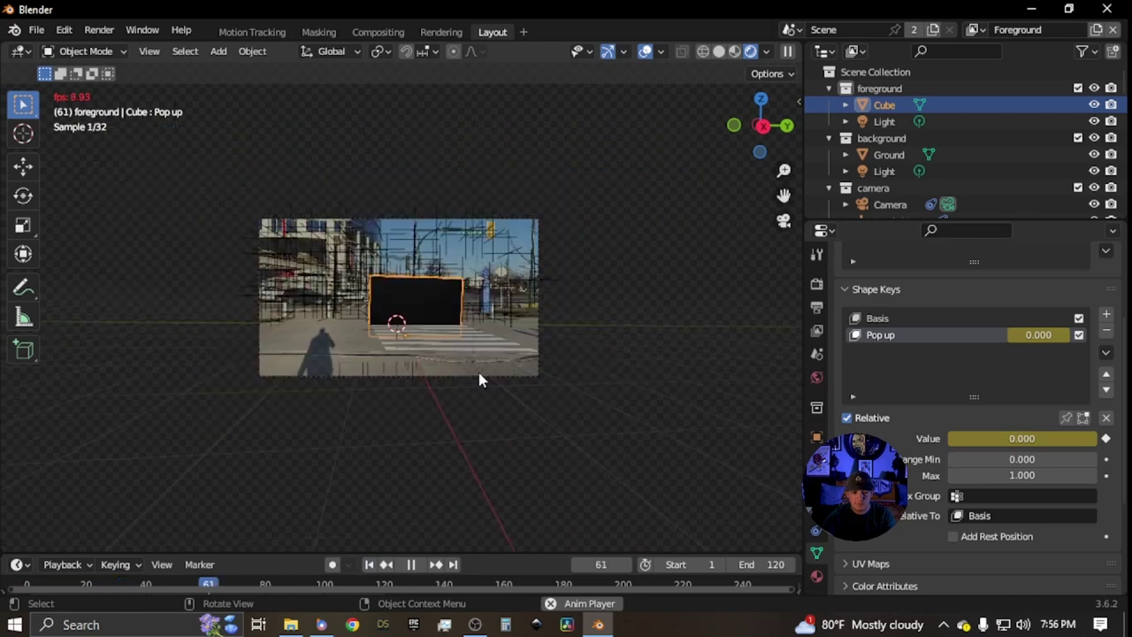
scroll(479, 379, up, 2)
key(space)
Enlarge the timeline and move the Pop up keyframe from frame 120 to about frame 24
drag(485, 555, 481, 453)
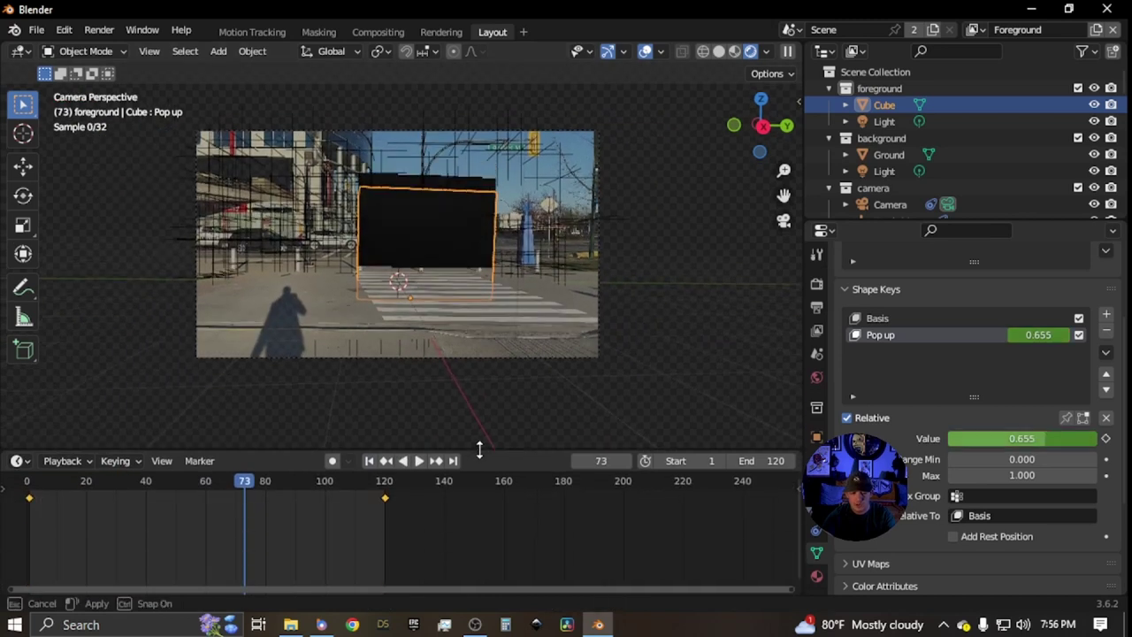
middle_drag(403, 546, 586, 537)
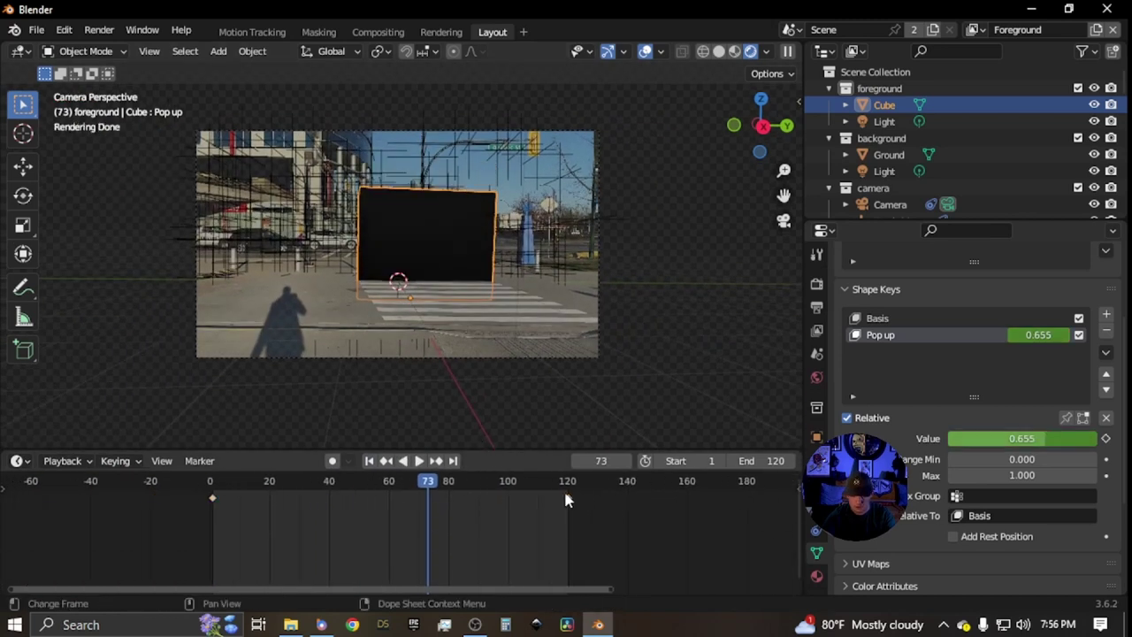
drag(571, 503, 280, 508)
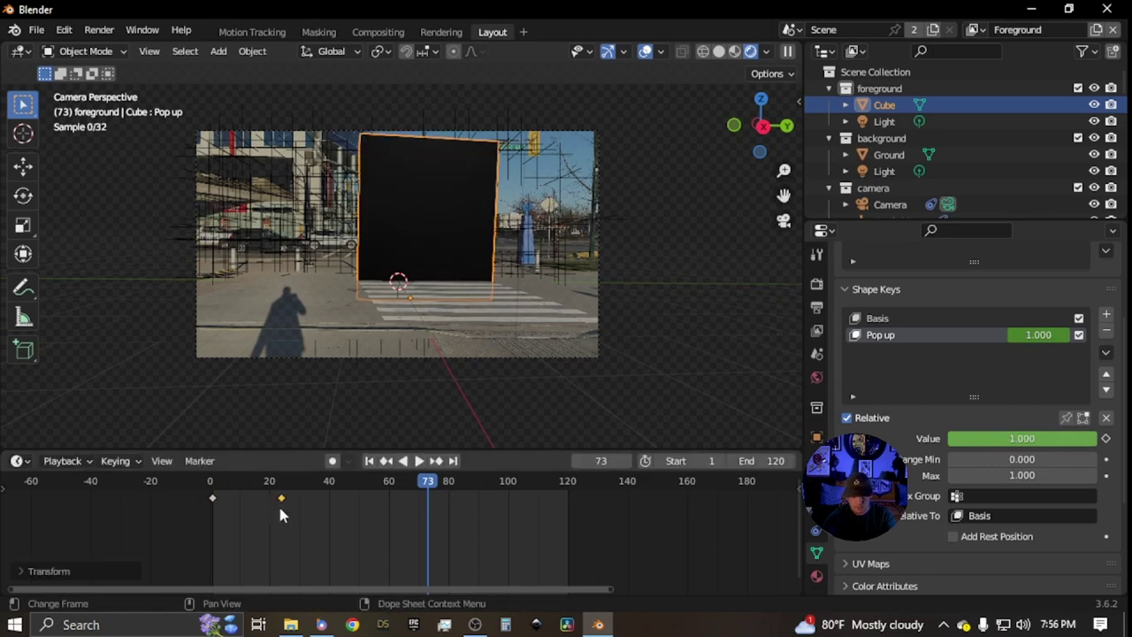
Play the retimed animation from the first frame to about frame 95 to judge the speed of the cube's rise
click(384, 462)
click(377, 464)
key(space)
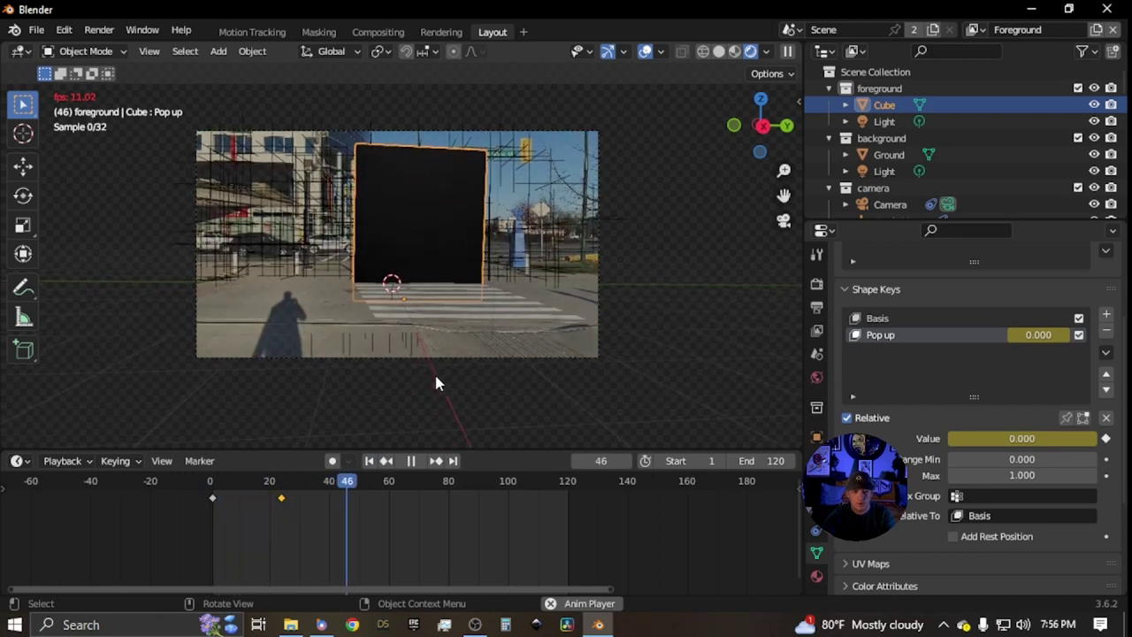
key(space)
key(space)
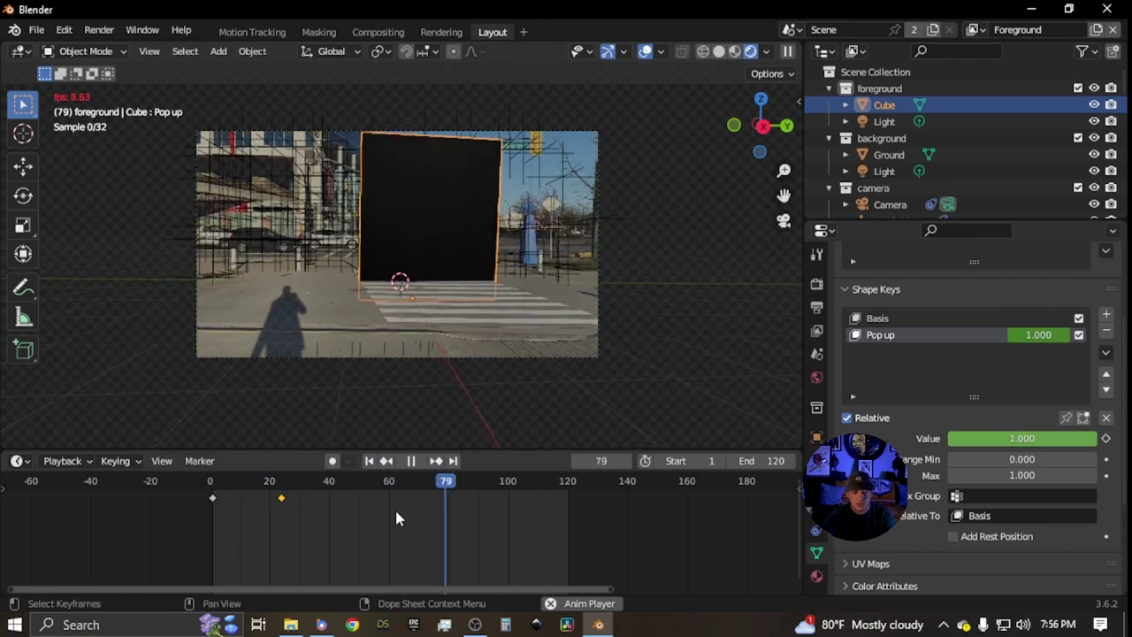
key(space)
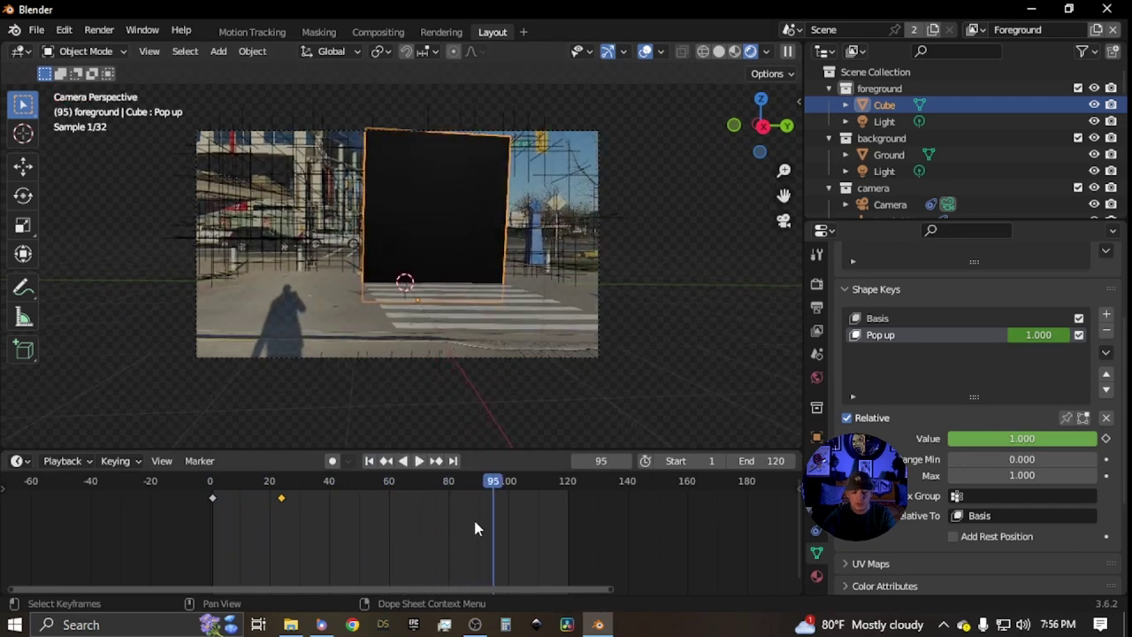
Paste a flipped copy of both Pop up keyframes at frame 96, and return the playhead to frame 0
key(space)
drag(499, 485, 498, 485)
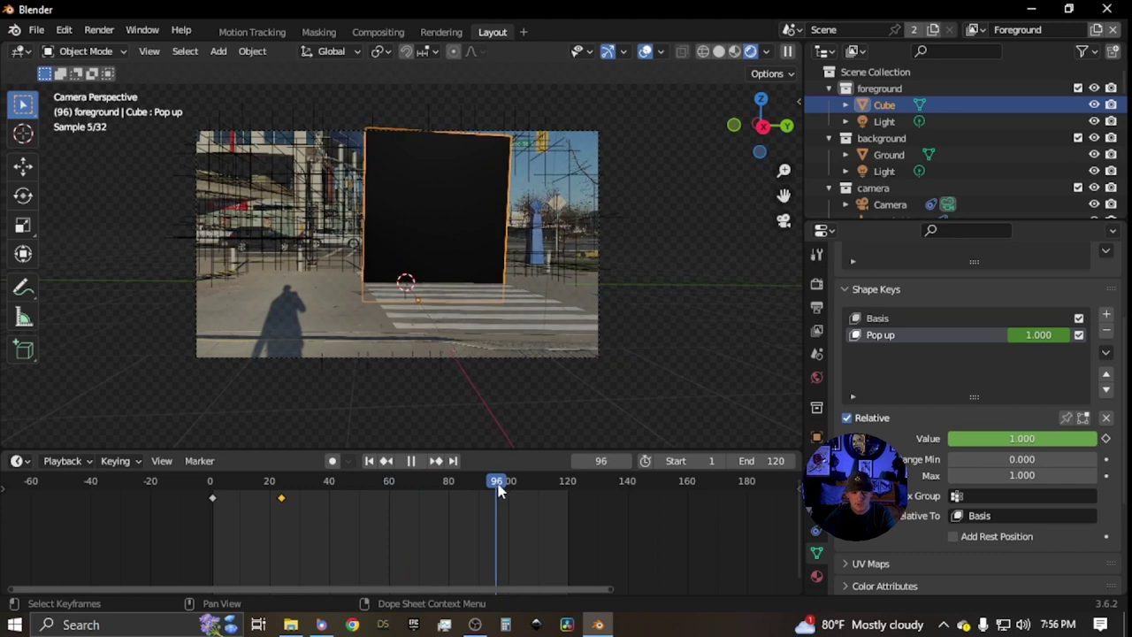
right_click(347, 528)
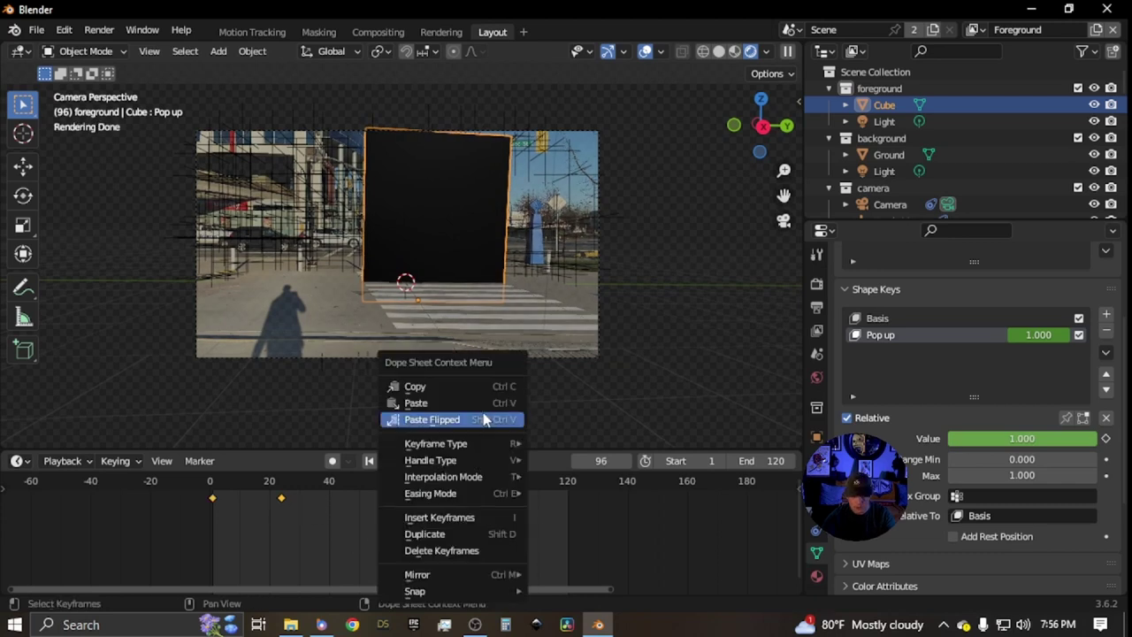
click(482, 417)
click(552, 543)
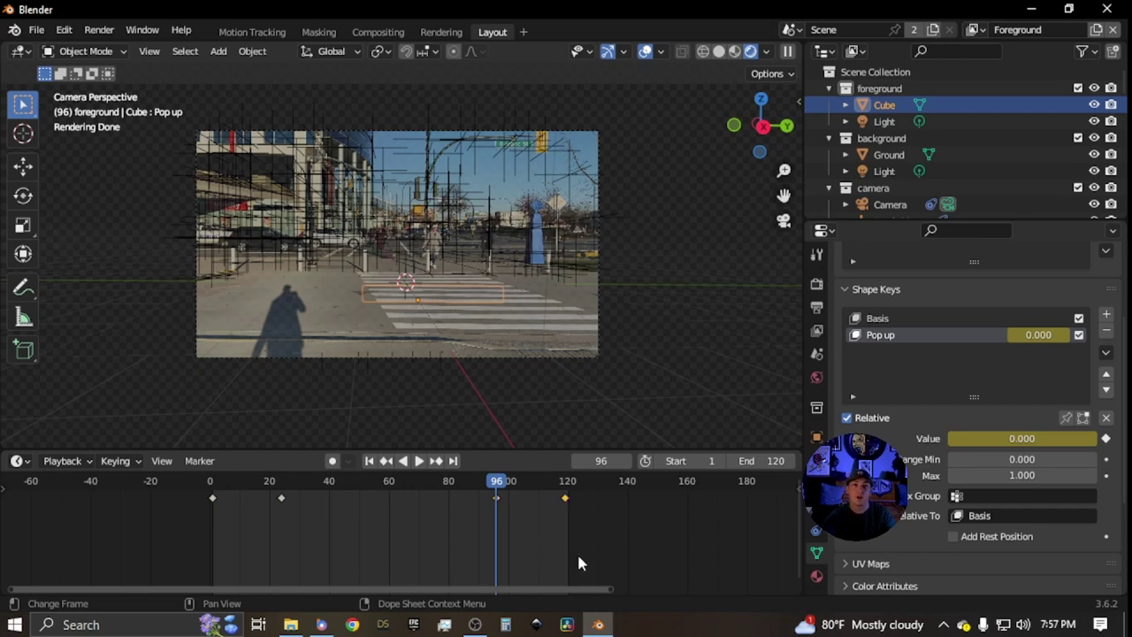
click(210, 497)
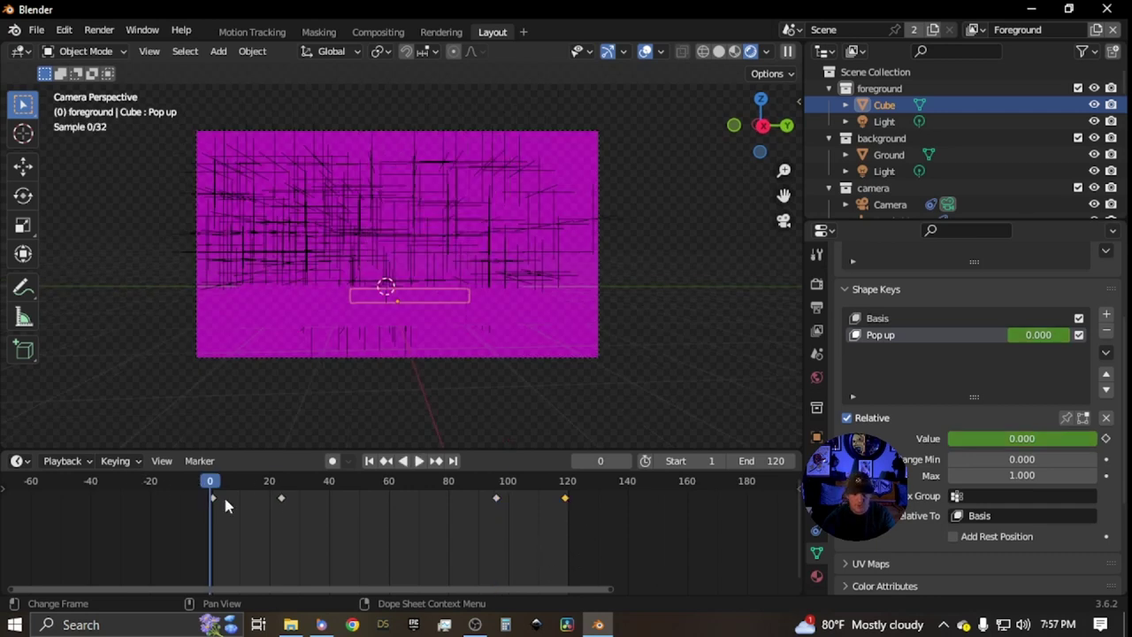
Preview the animation from frame 0, and set and keyframe the Pop up value at 1.000 on frame 96
key(space)
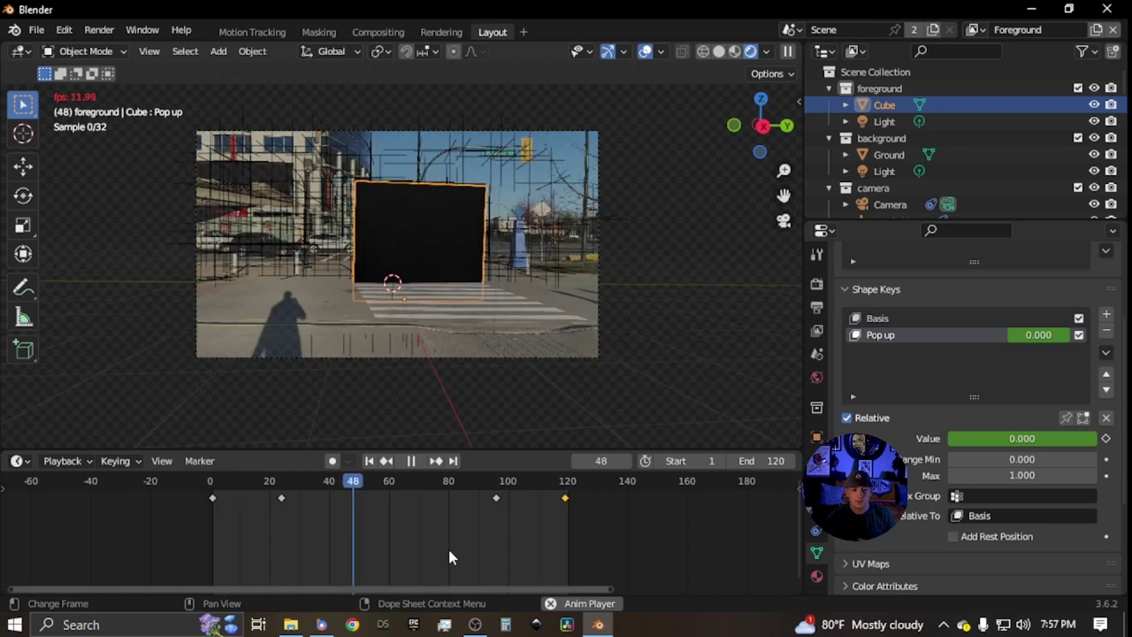
key(space)
key(Down)
click(518, 508)
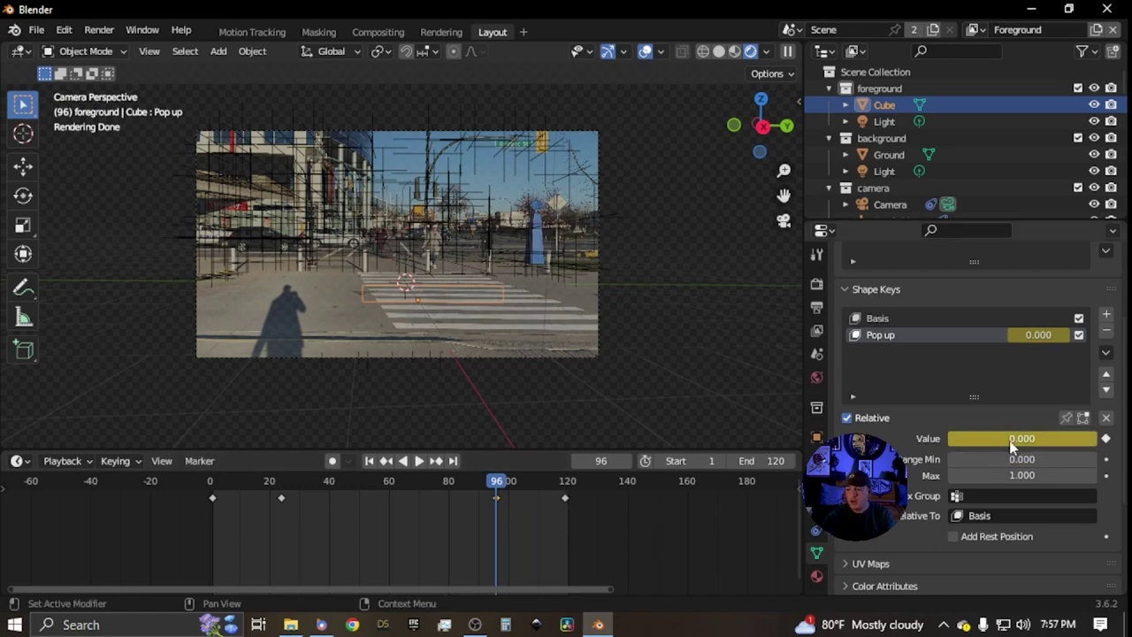
mouse_move(1013, 449)
mouse_down()
mouse_move(1093, 448)
mouse_move(1011, 438)
mouse_up()
key(i)
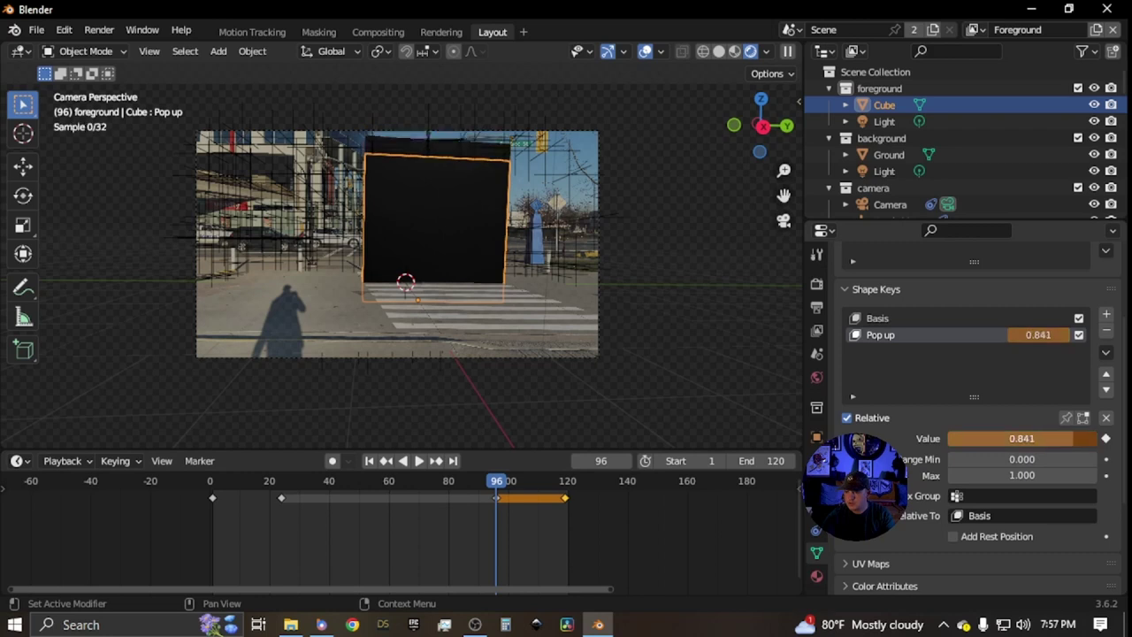
Play the animation from the first frame to review the cube rising, holding and sinking back into the crosswalk
key(space)
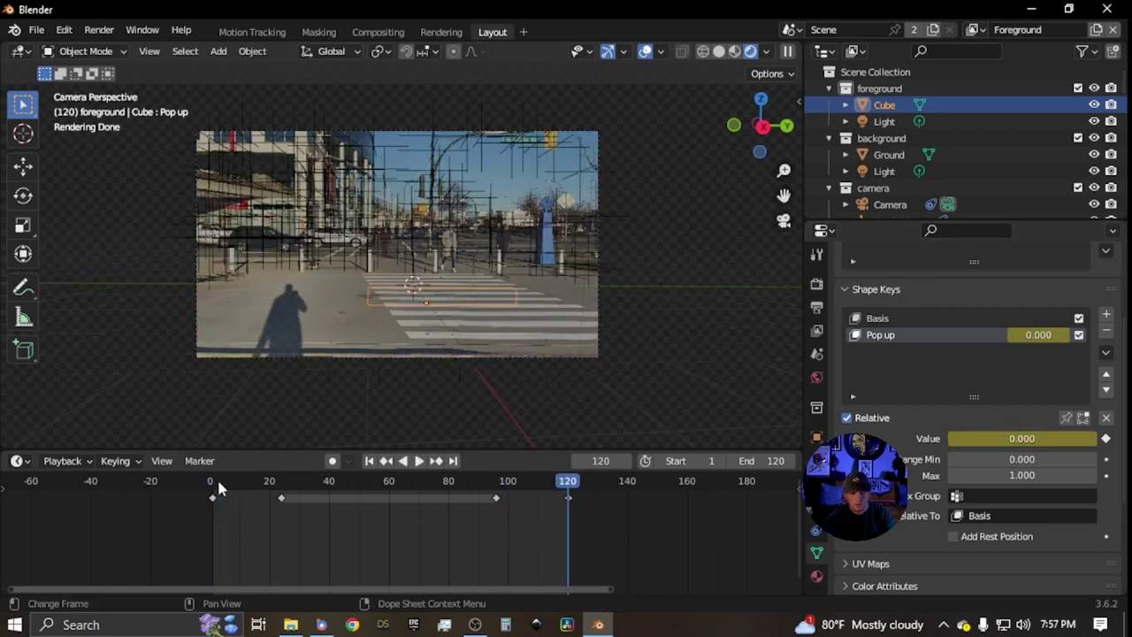
click(217, 484)
key(space)
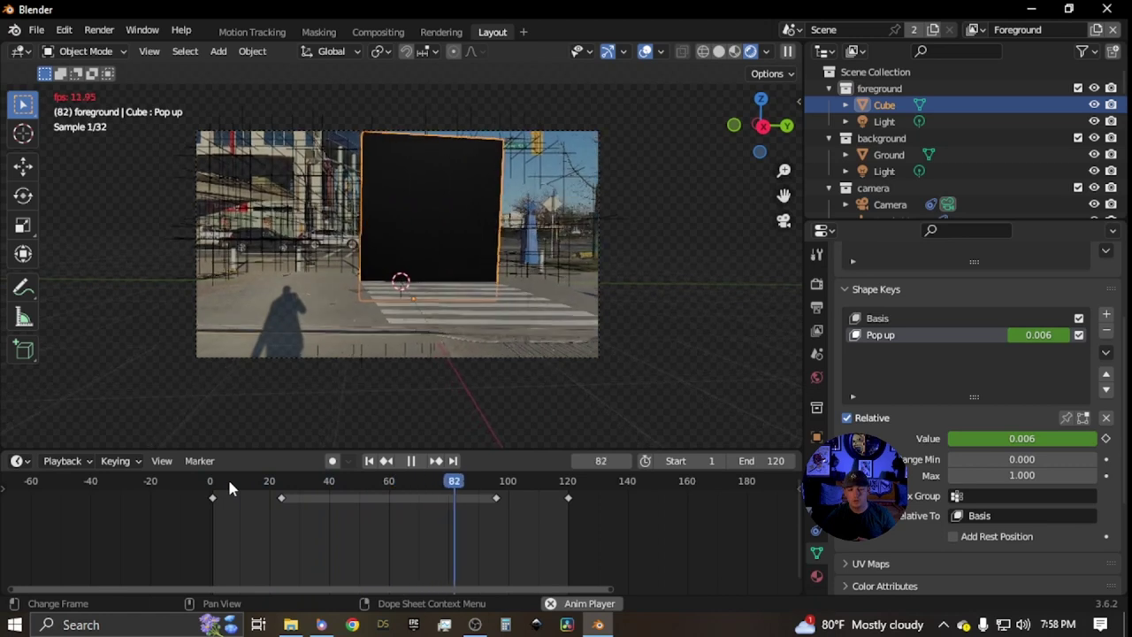
click(228, 480)
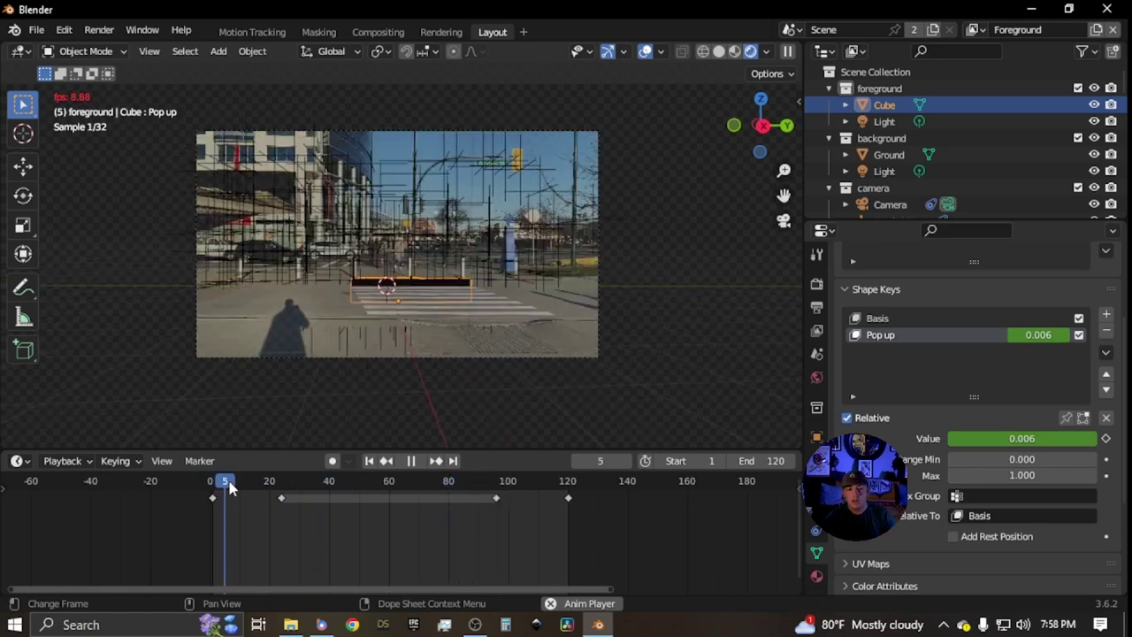
Select all the Pop up keyframes, enlarge the timeline area and switch it to the Graph Editor with the whole curve selected and framed
key(a)
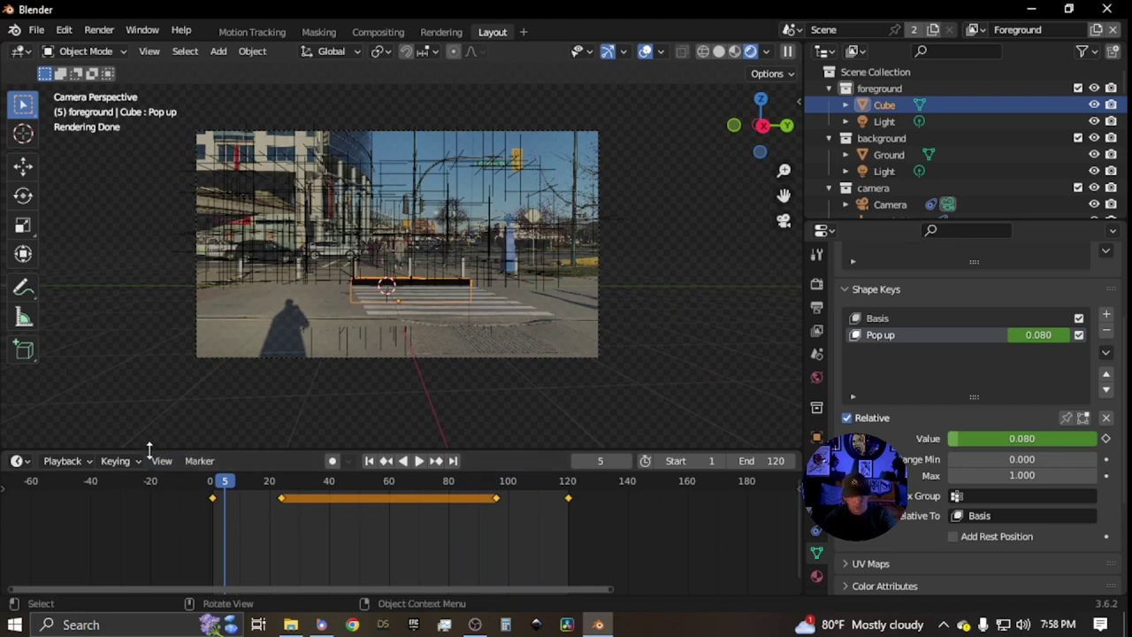
drag(159, 446, 164, 233)
click(19, 243)
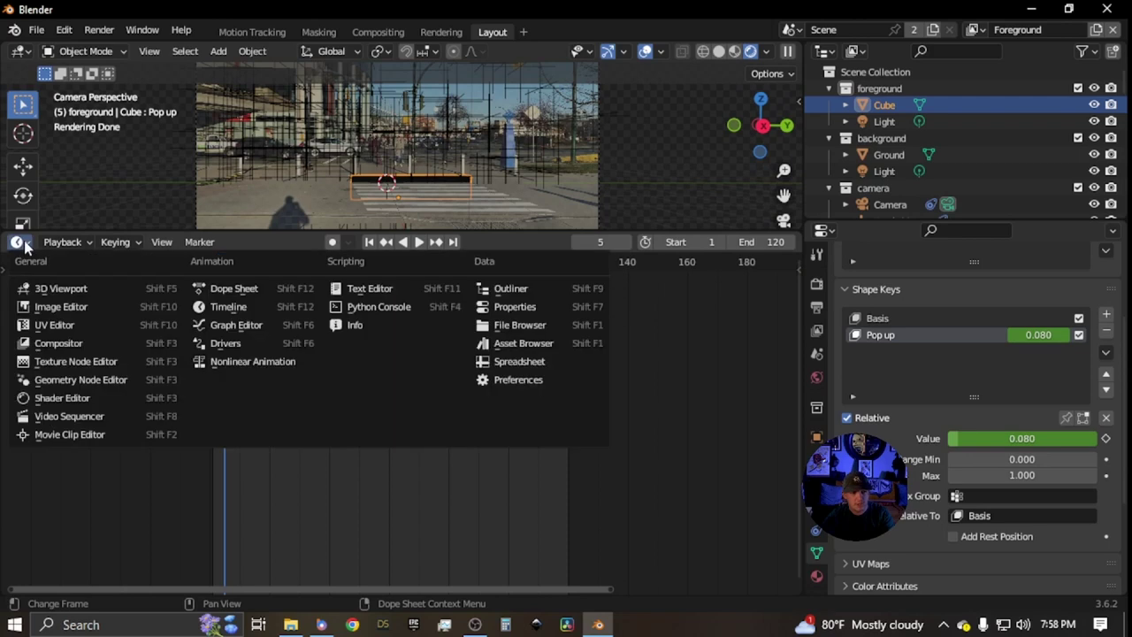
click(232, 327)
key(Home)
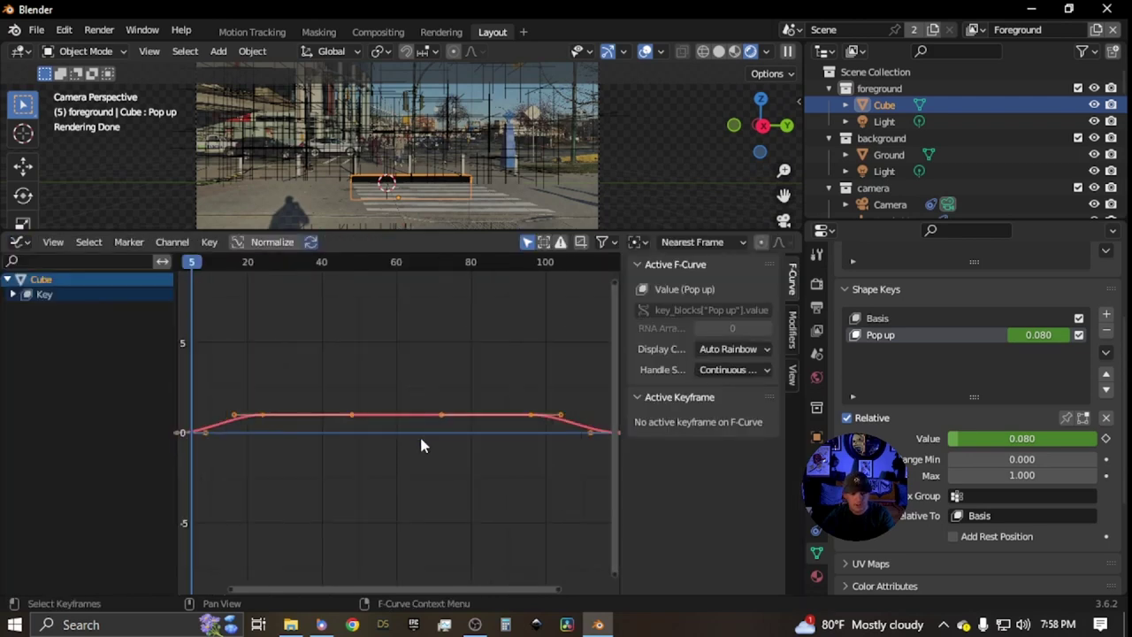
click(268, 428)
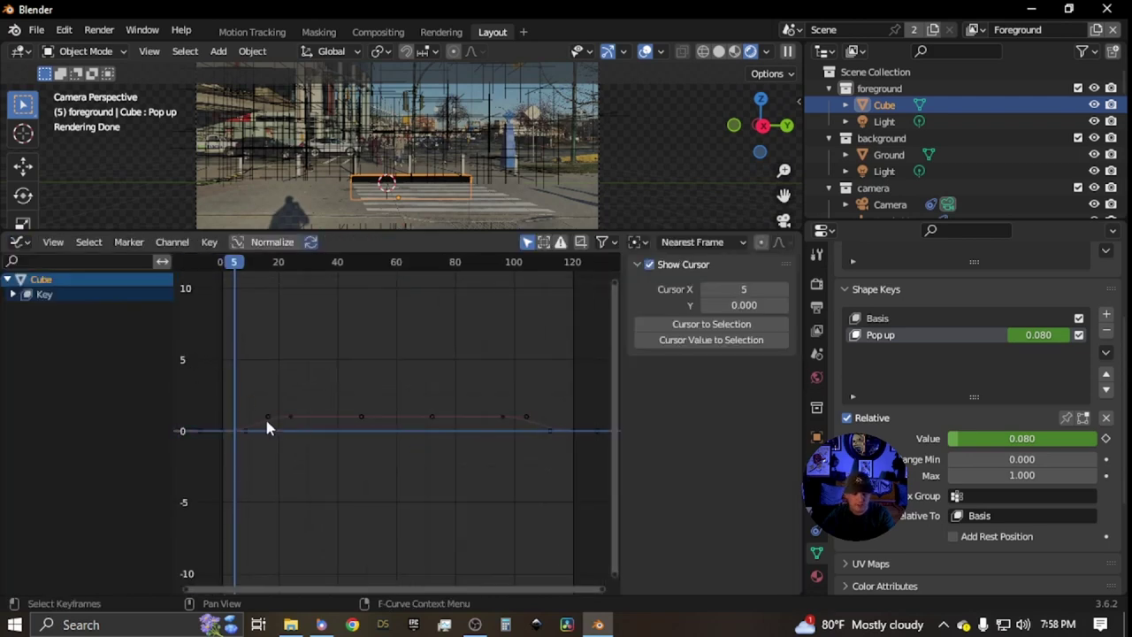
drag(184, 369, 608, 515)
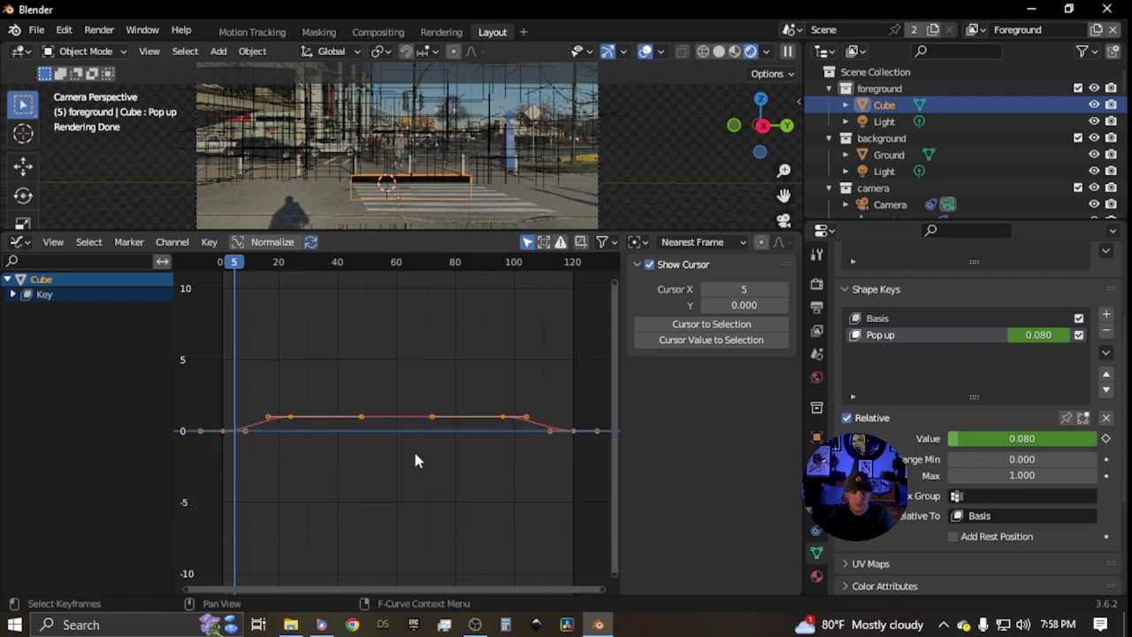
key(KP_Decimal)
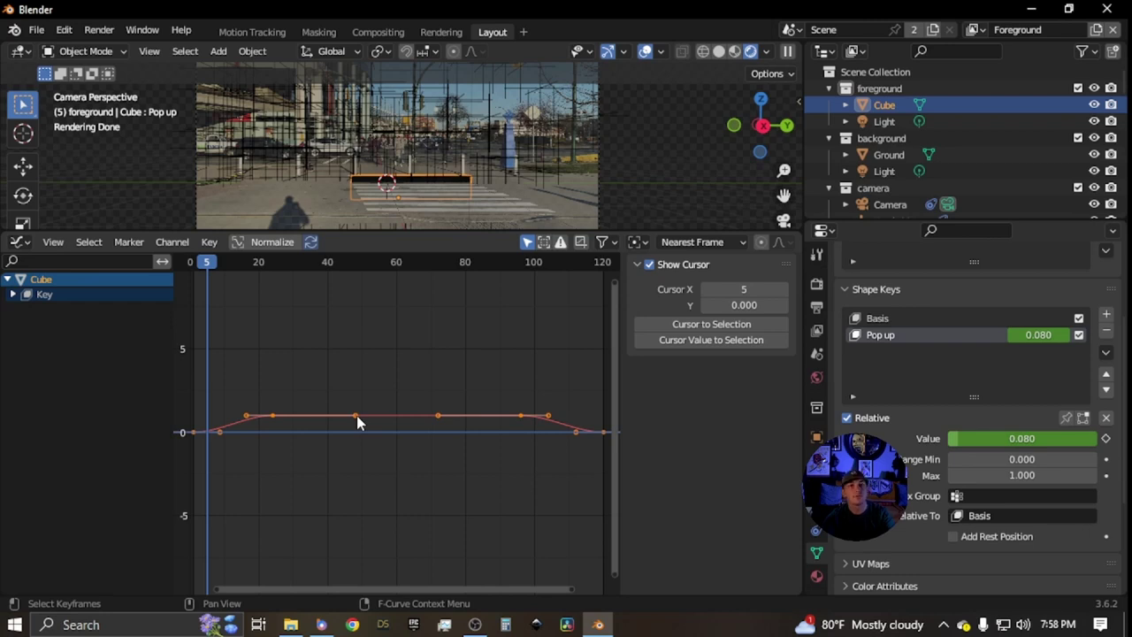
Stretch the right handle of the first Pop up keyframe horizontally to about frame 18.6 to ease the start of the rise
scroll(273, 448, up, 11)
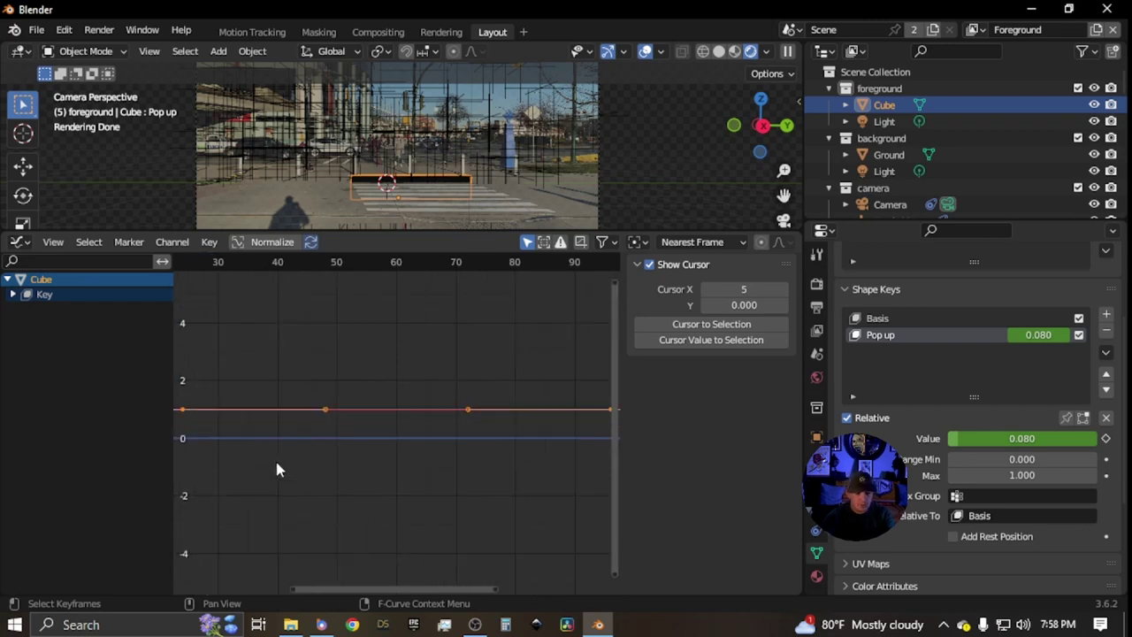
middle_drag(277, 460, 230, 460)
scroll(274, 460, up, 3)
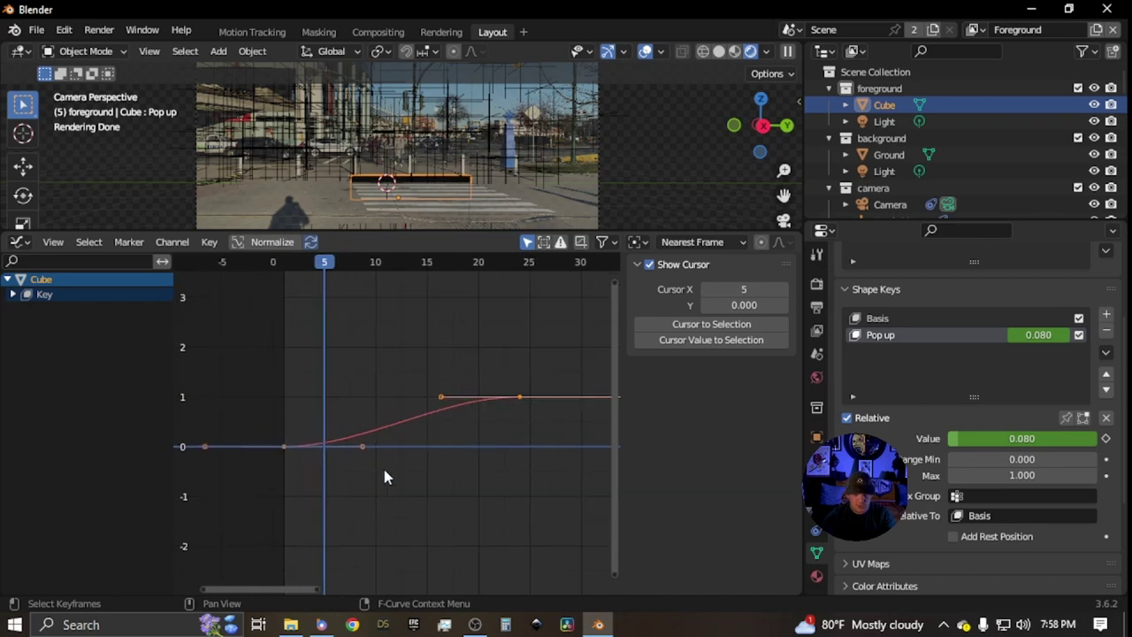
click(359, 466)
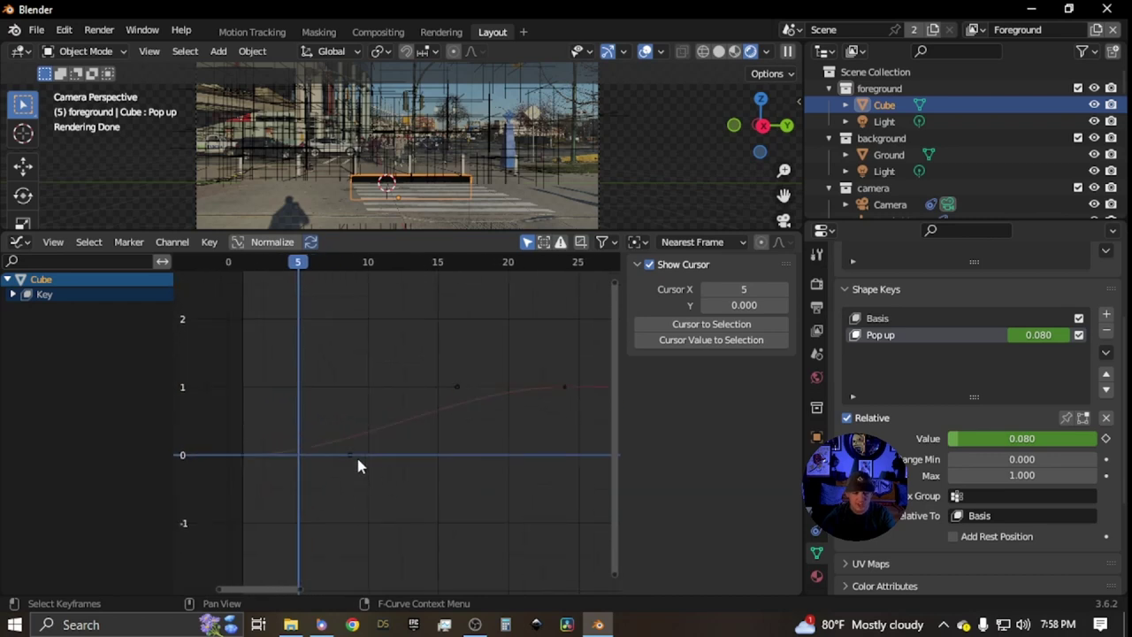
click(353, 453)
key(g)
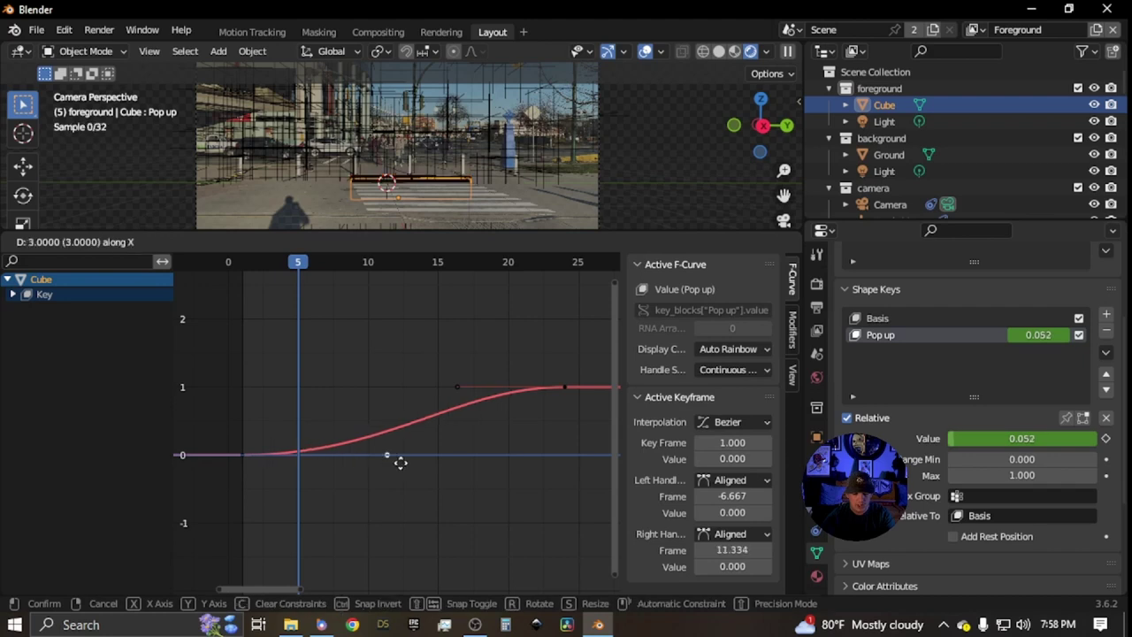
click(489, 455)
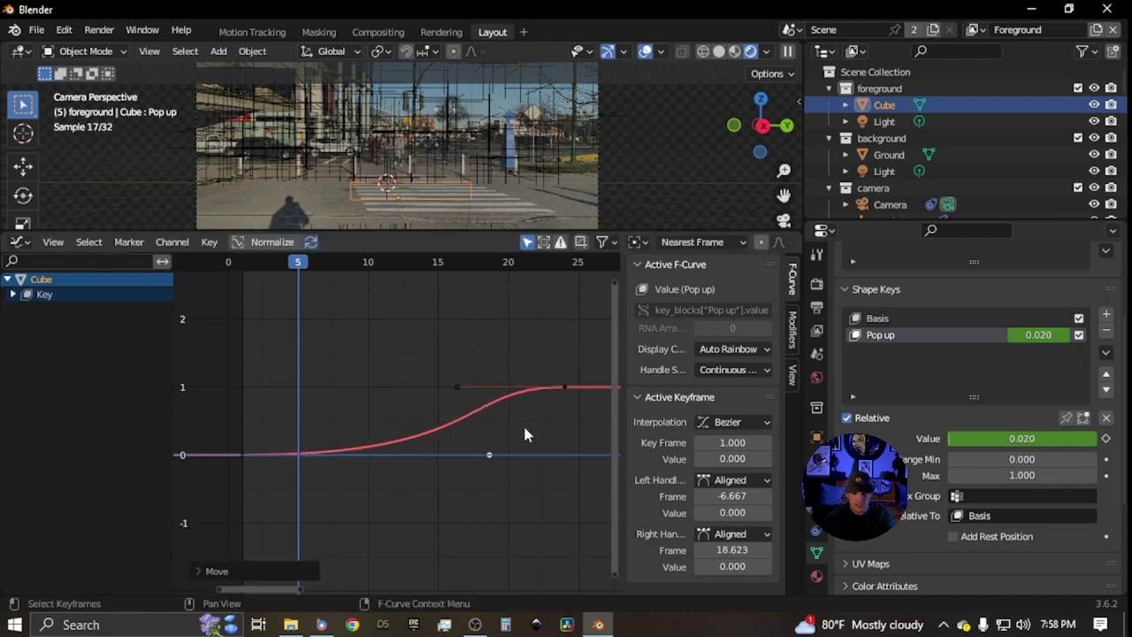
Stretch the left handle of the frame 24 keyframe horizontally back to about frame 7.6, keeping its value at 1.000
click(458, 386)
key(g)
key(x)
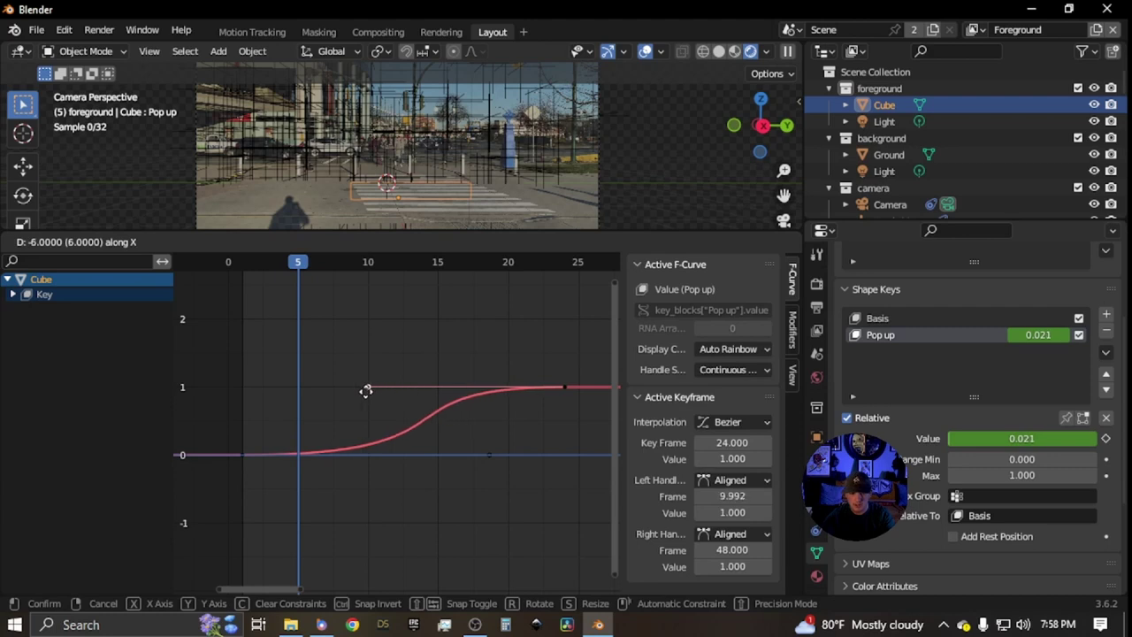
click(334, 449)
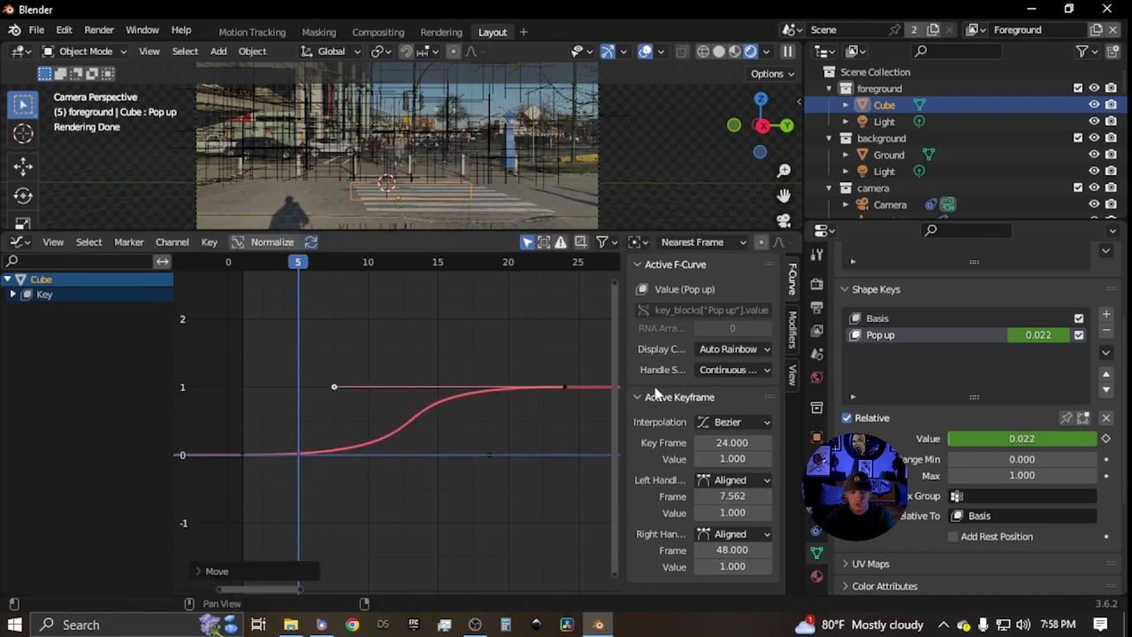
scroll(476, 436, down, 2)
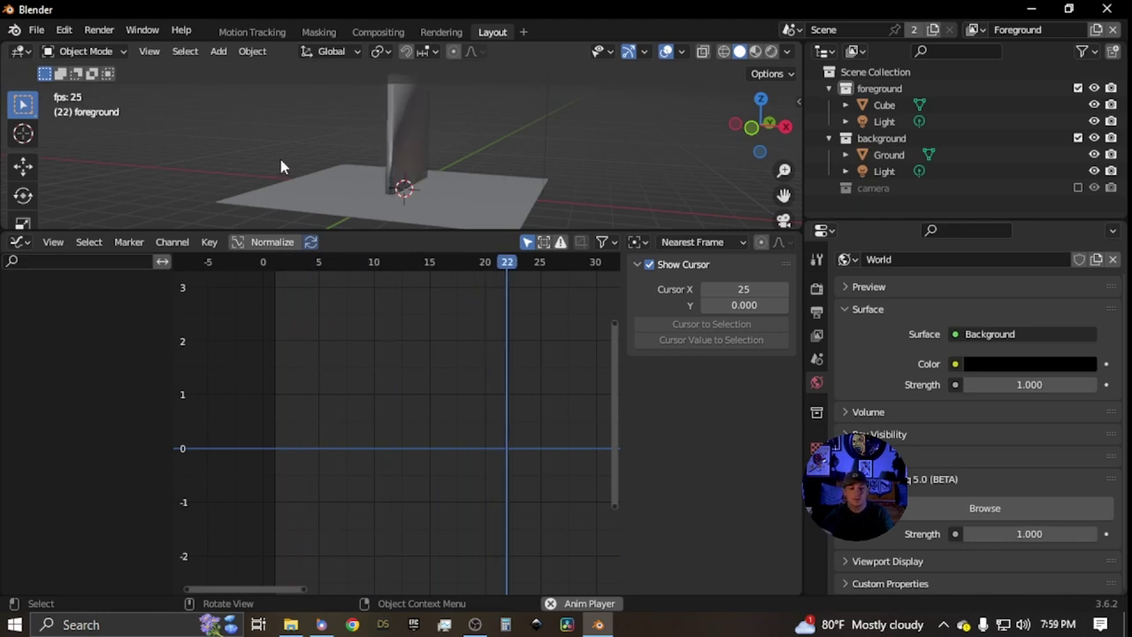
Stop playback, select the cube and stretch the left handle of its frame 120 keyframe horizontally back to about frame 95.8
key(space)
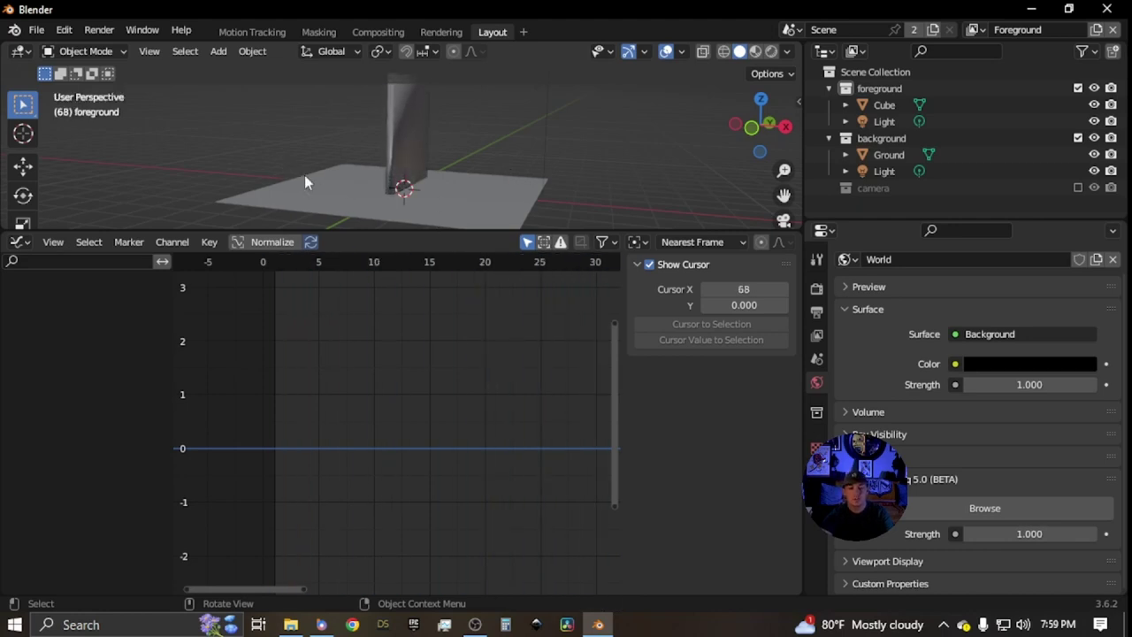
click(396, 143)
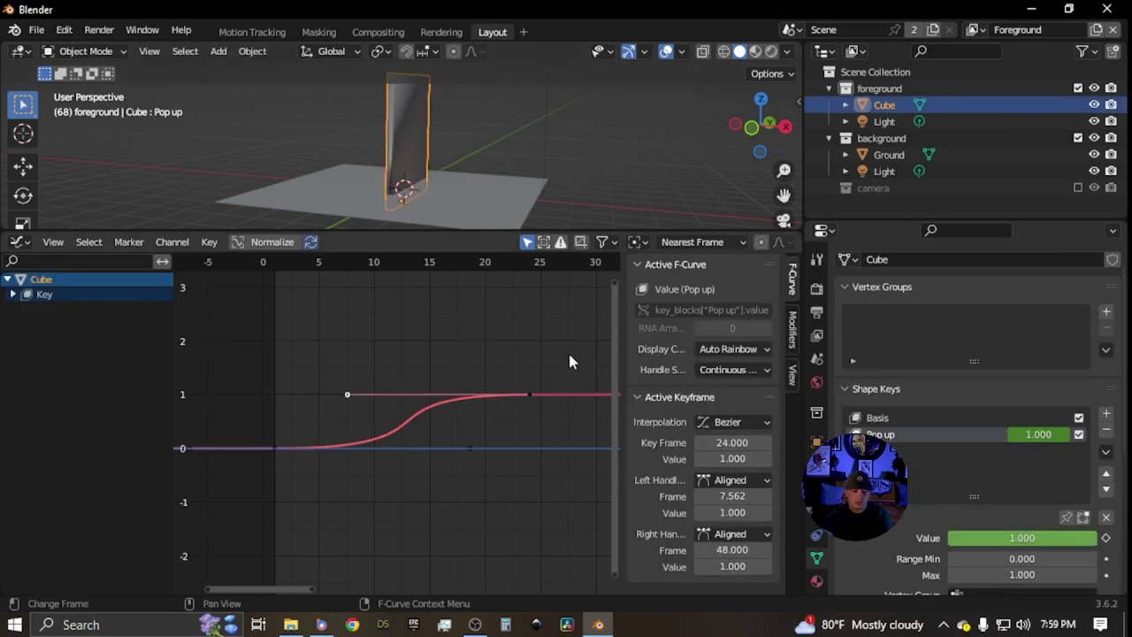
scroll(389, 505, down, 14)
middle_drag(531, 474, 141, 473)
scroll(425, 434, up, 6)
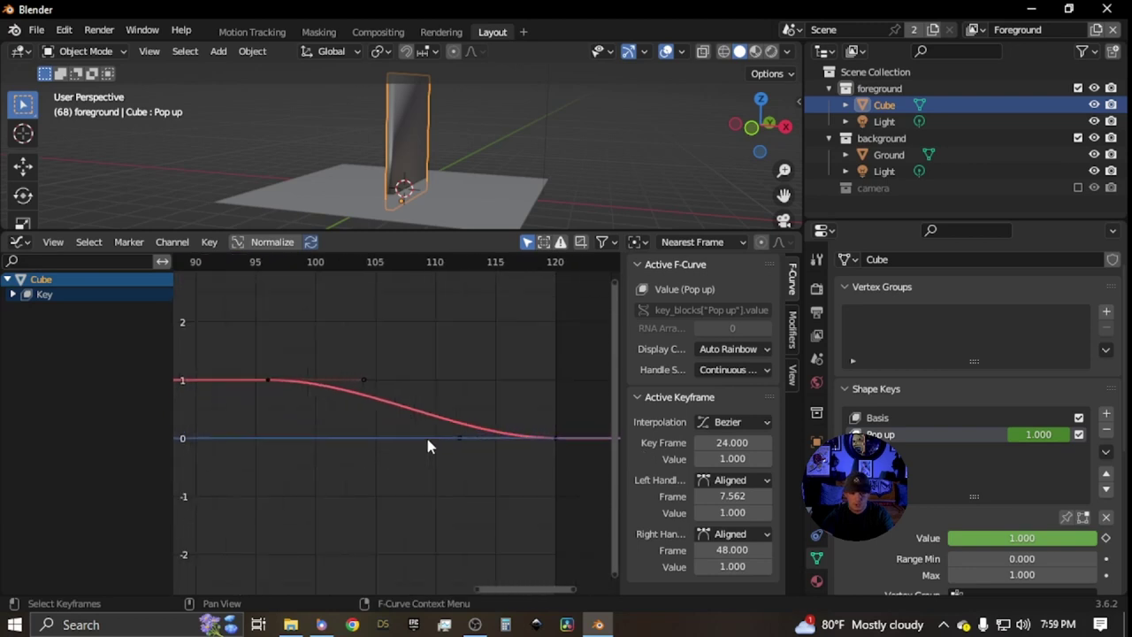
click(465, 439)
key(g)
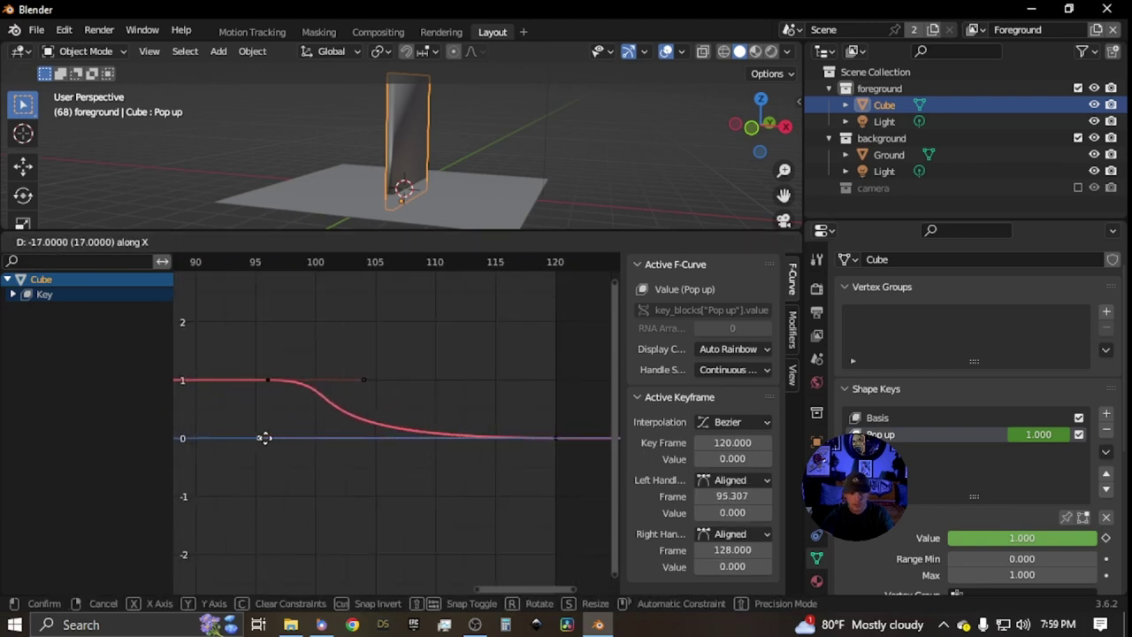
click(270, 436)
Extend the frame 96 keyframe's right handle to about frame 115 and shorten the frame 120 keyframe's left handle to about frame 101.5
click(363, 381)
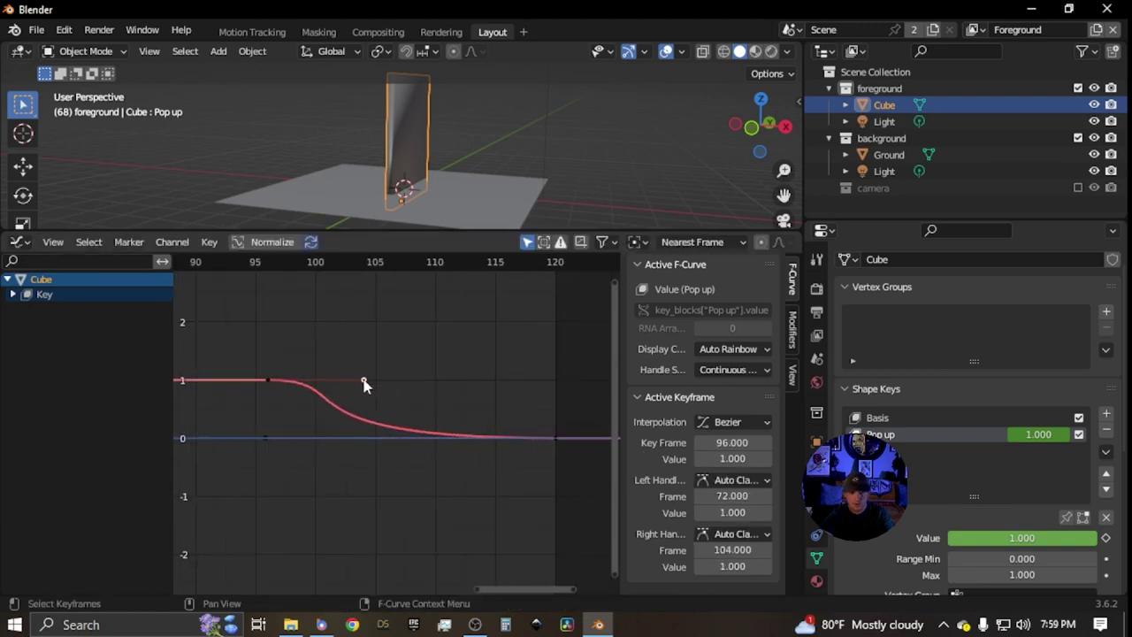
key(g)
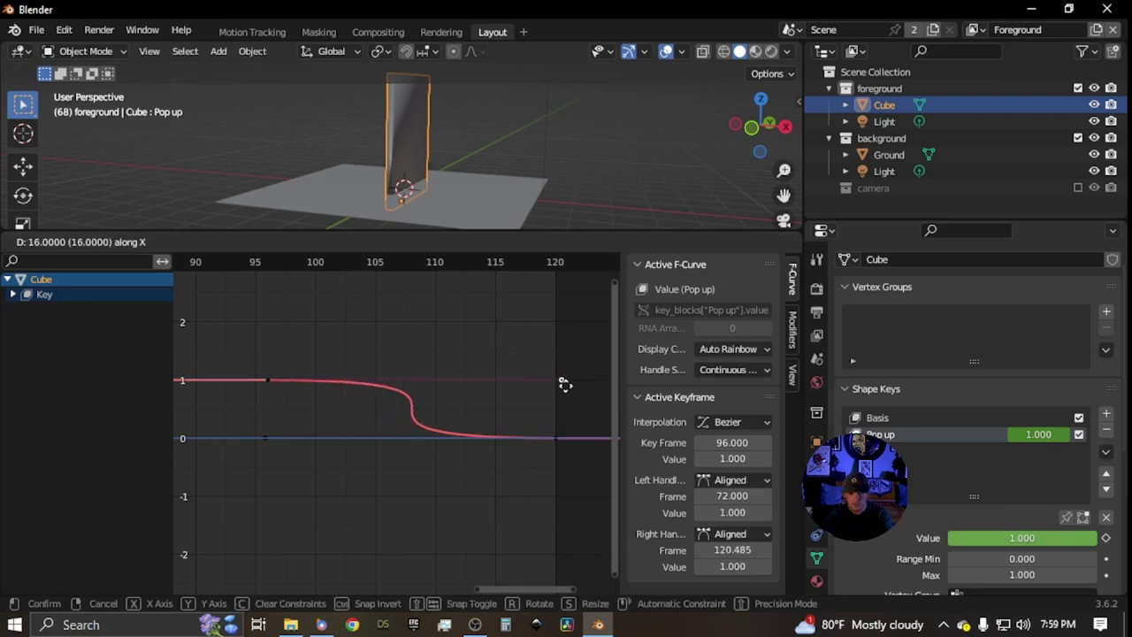
click(501, 382)
click(266, 437)
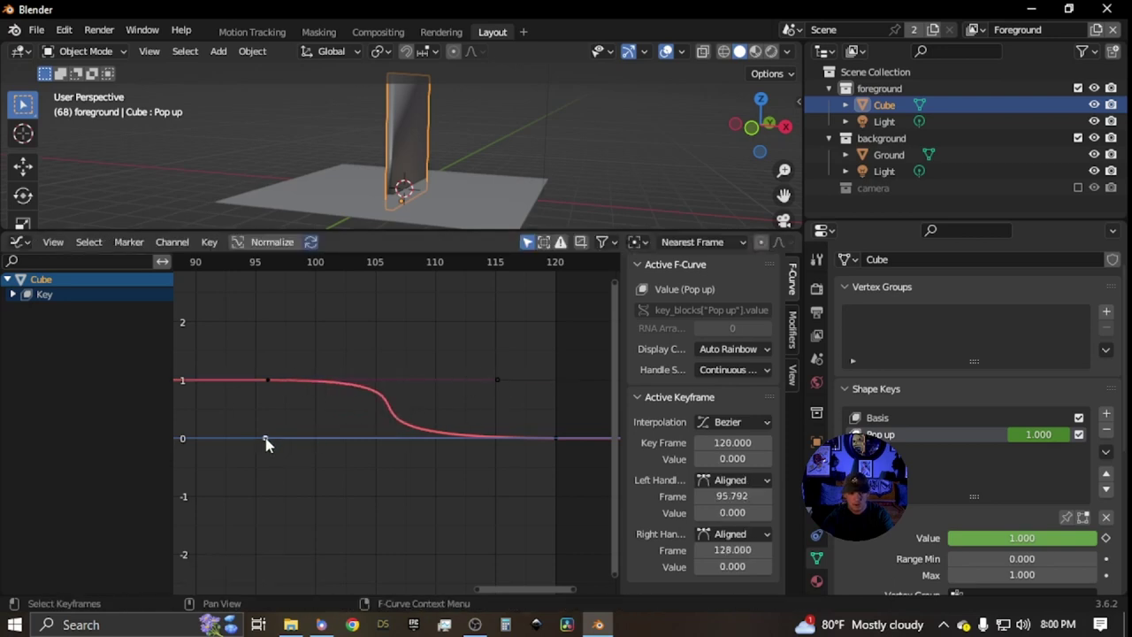
key(g)
click(434, 428)
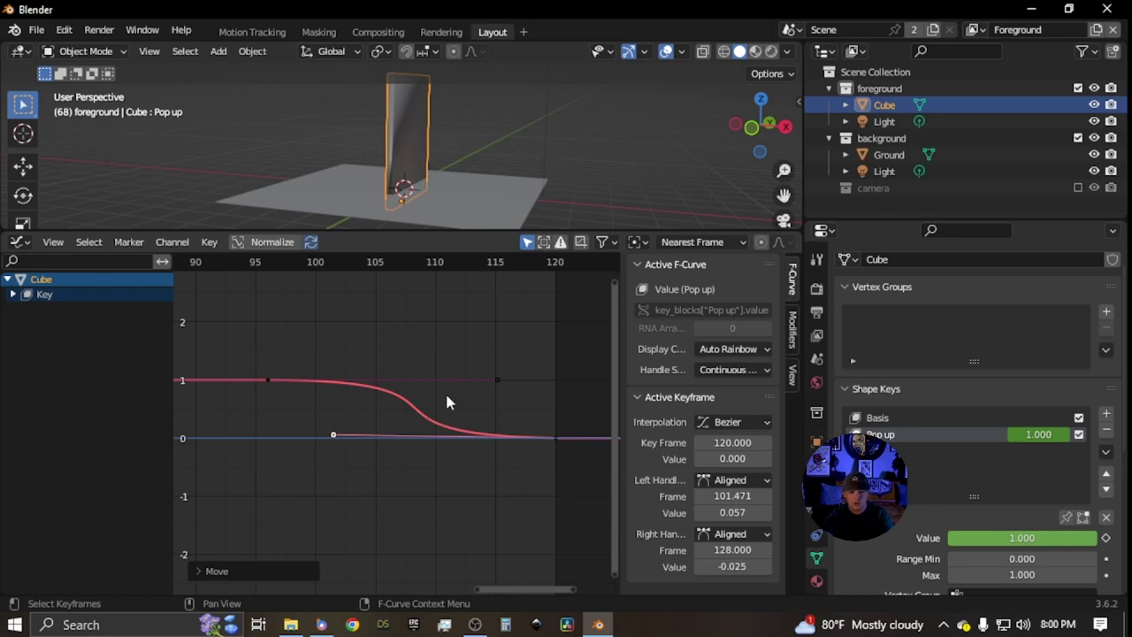
Play the animation in the perspective view to review the eased rise and fall of the cube
scroll(363, 422, down, 1)
key(space)
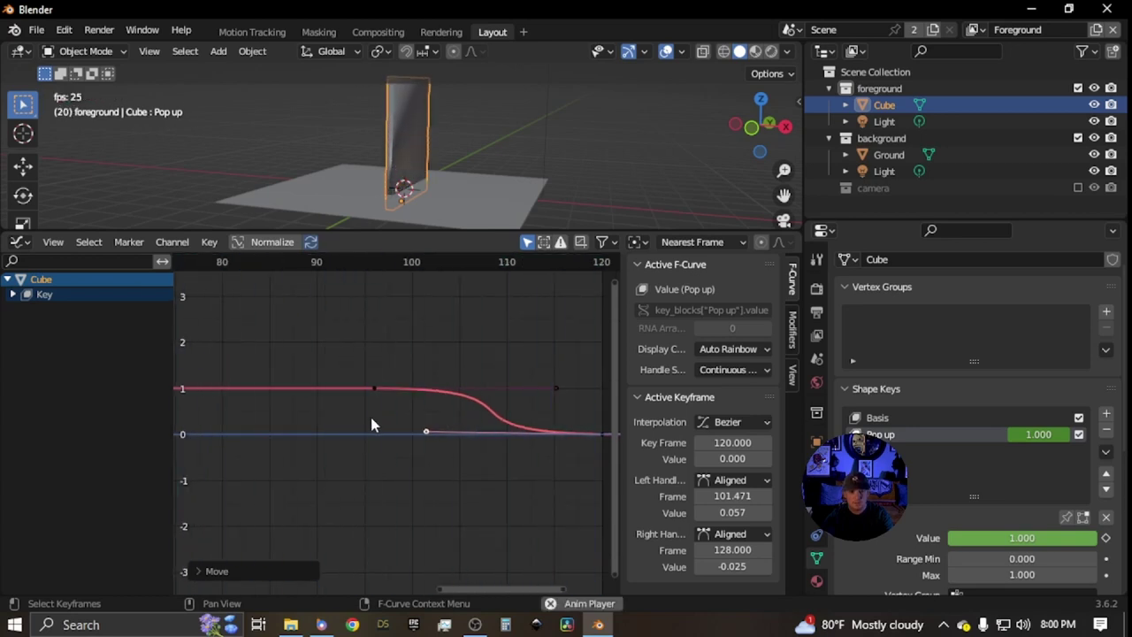
scroll(371, 420, down, 3)
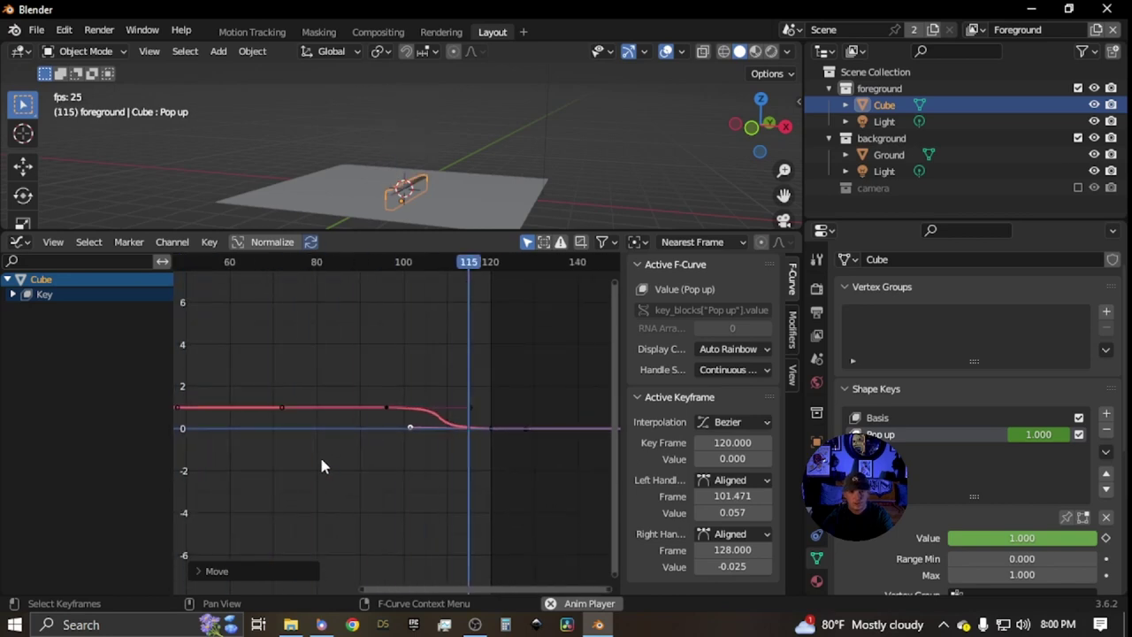
key(Escape)
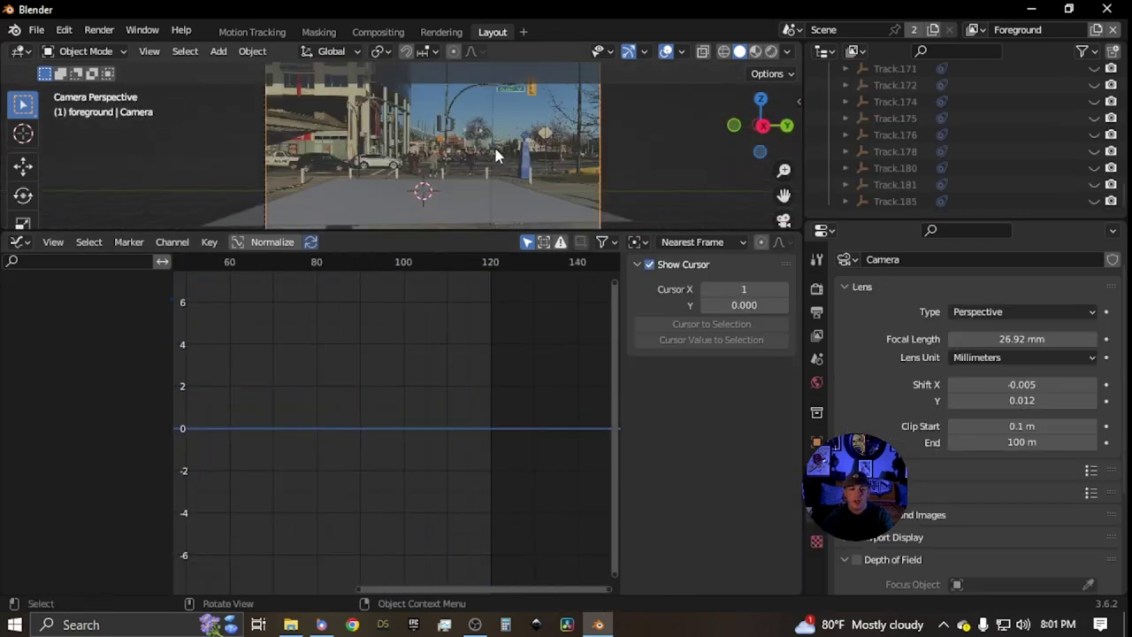
Play the animation through the camera to check the cube's eased motion against the street footage
key(space)
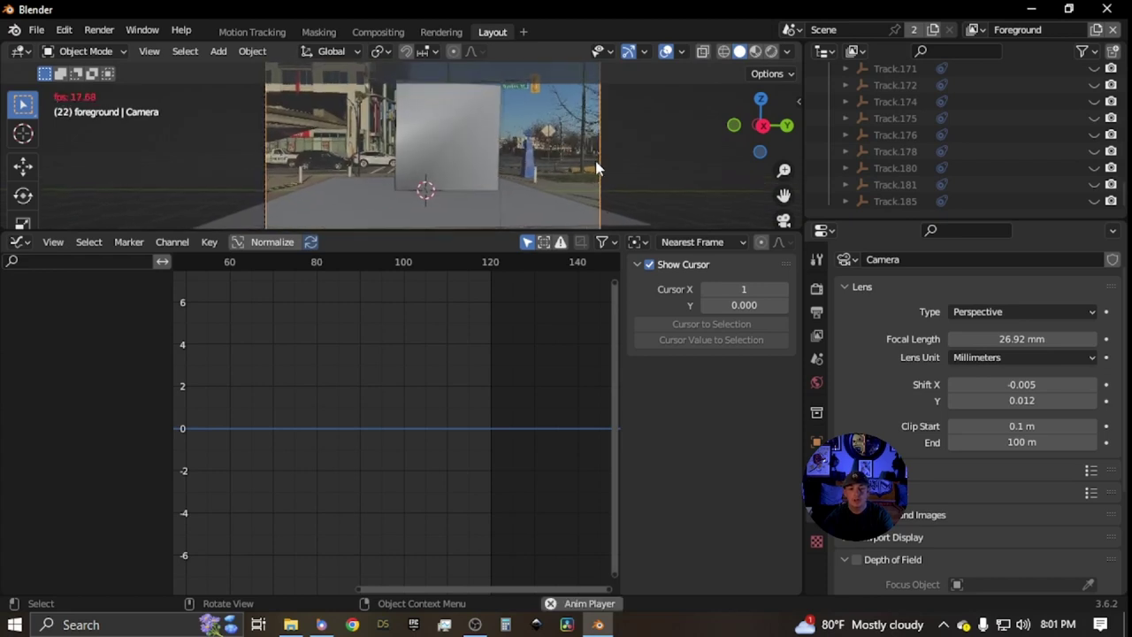
scroll(594, 145, up, 1)
scroll(594, 146, down, 4)
scroll(594, 145, up, 1)
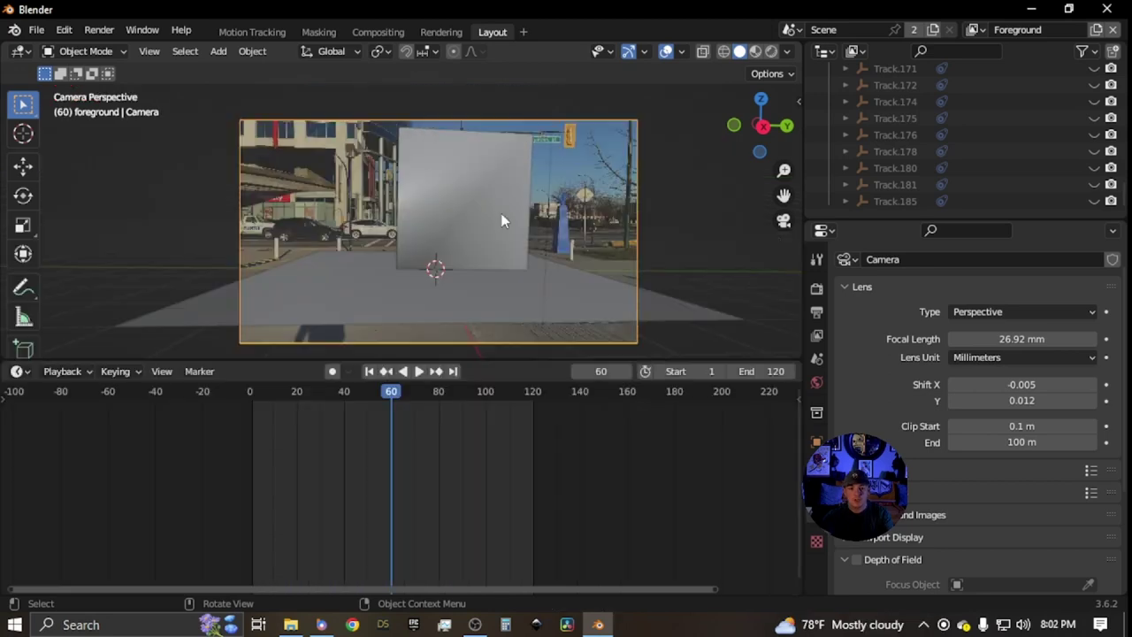
Select the cube and switch the viewport to rendered shading
click(510, 217)
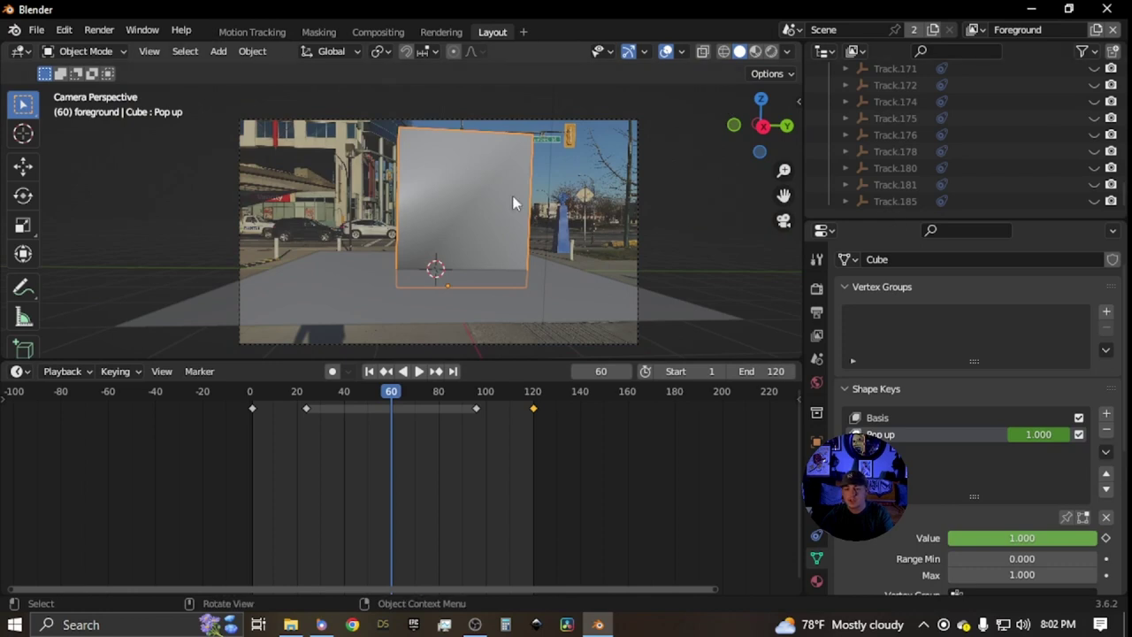
click(770, 51)
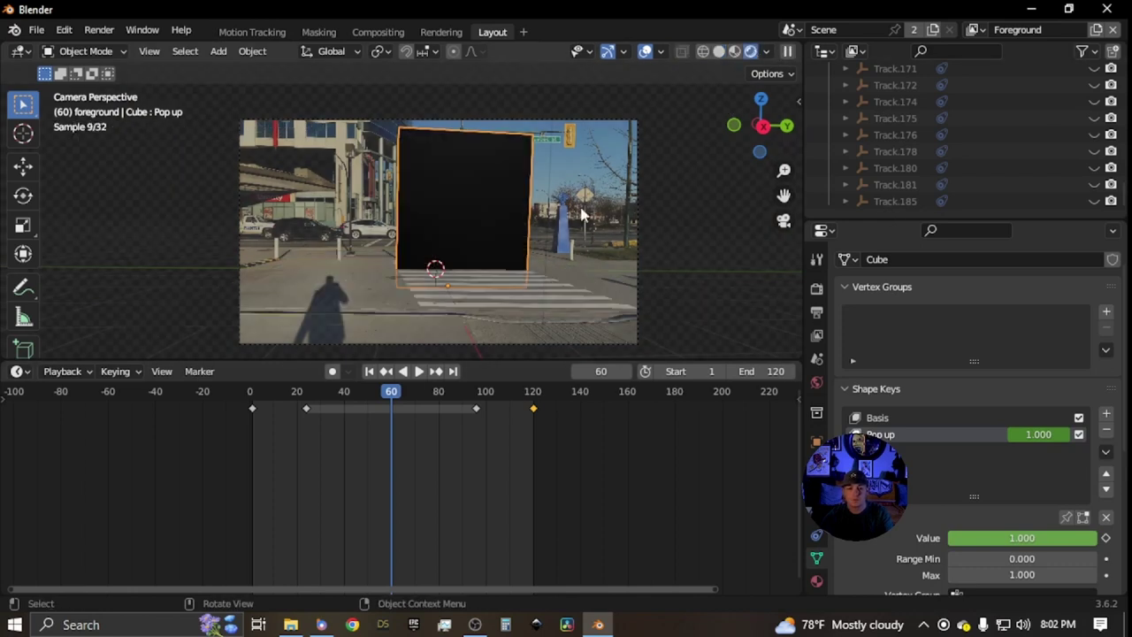
Add a Shading workspace and switch its 3D viewport to rendered shading
key(shift+a)
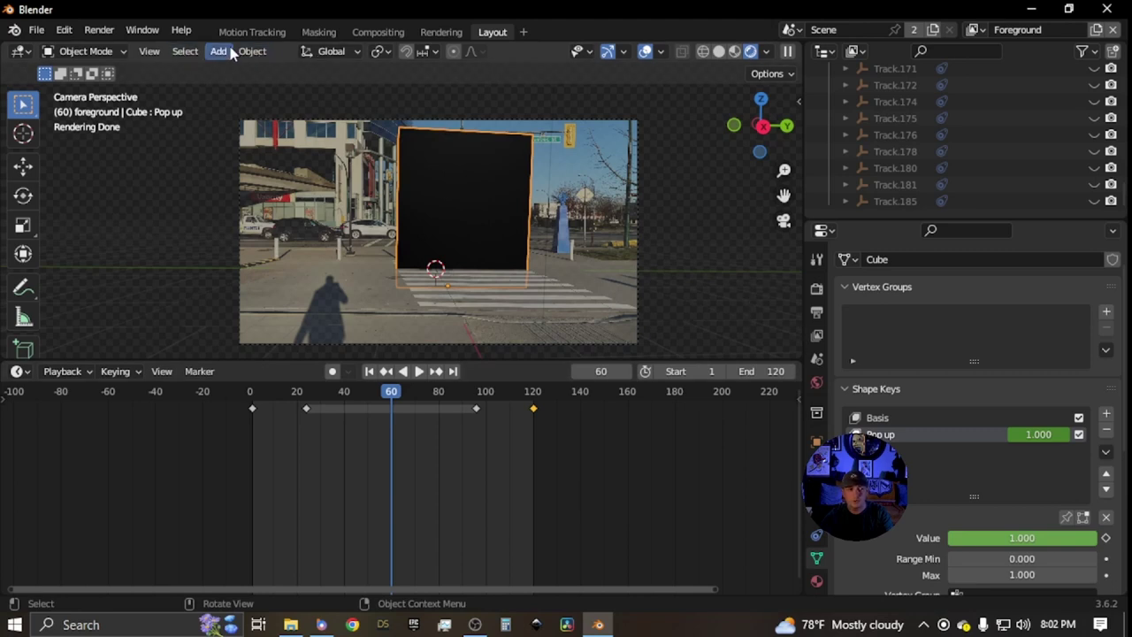
click(523, 32)
mouse_move(502, 69)
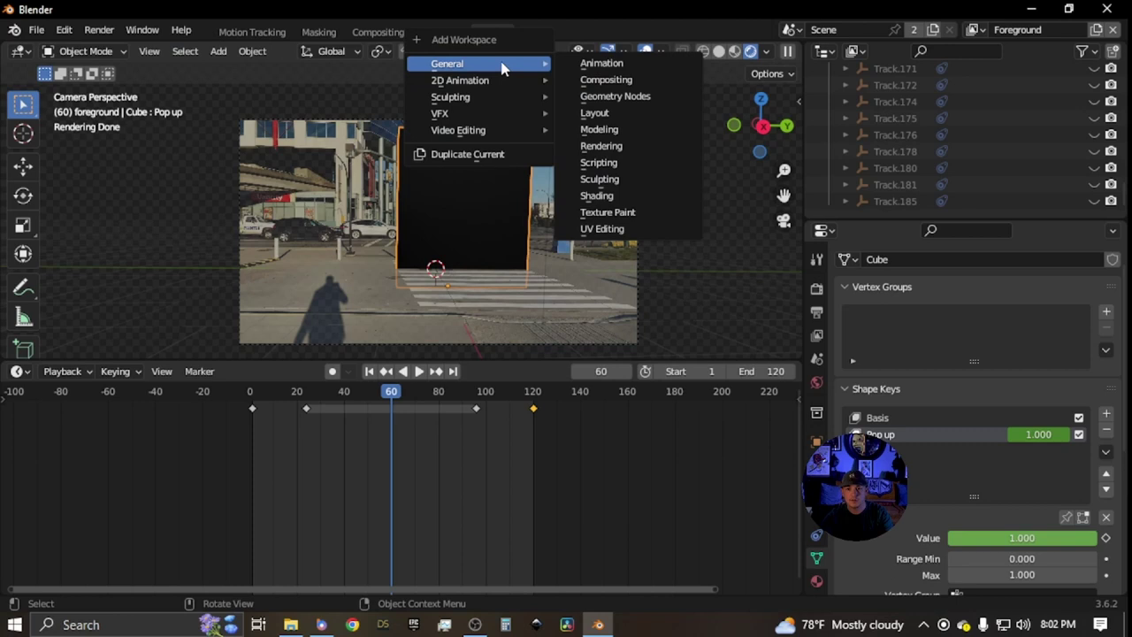
click(593, 194)
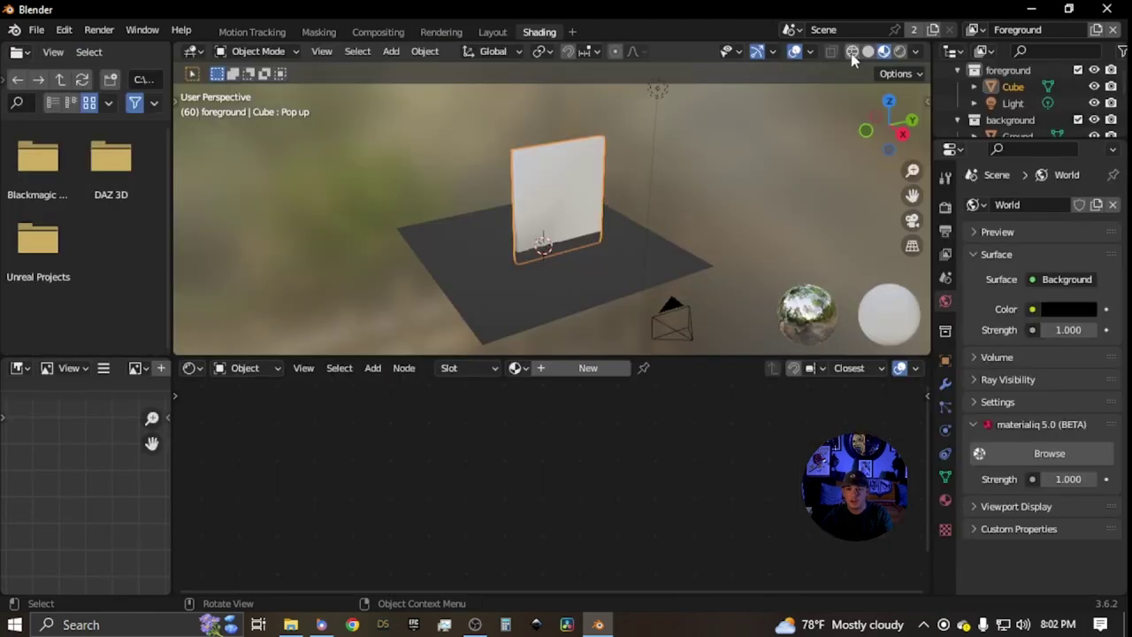
click(900, 51)
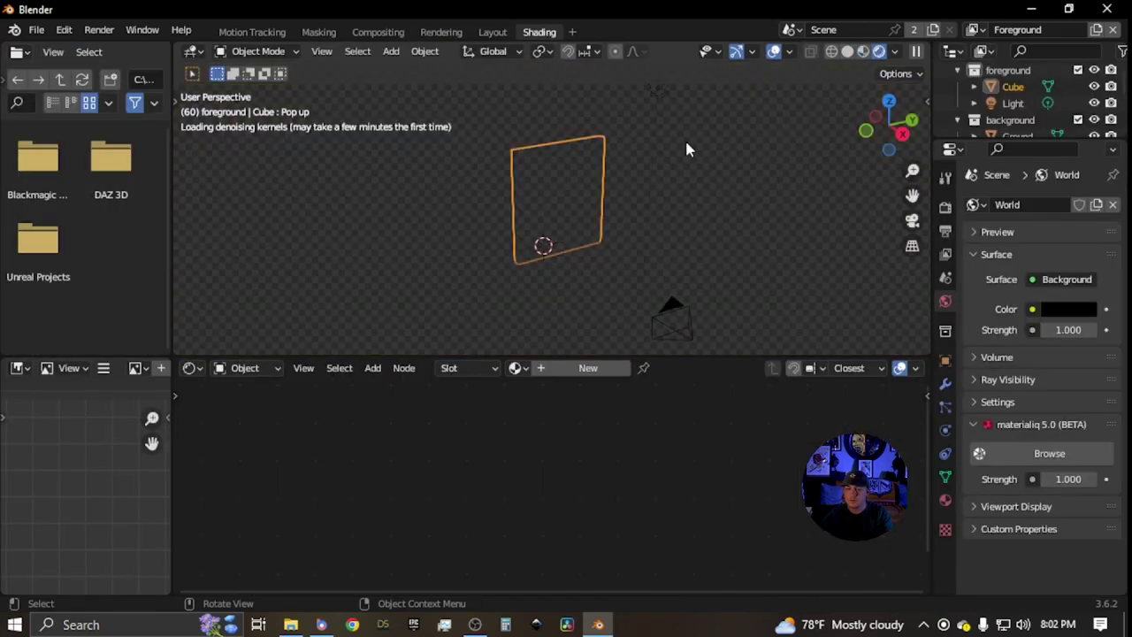
Create a new material on the cube
scroll(559, 232, up, 4)
mouse_move(559, 231)
middle_down()
mouse_move(565, 212)
mouse_move(648, 238)
mouse_move(531, 220)
mouse_move(554, 242)
mouse_move(472, 188)
mouse_move(520, 222)
middle_up()
scroll(519, 222, down, 3)
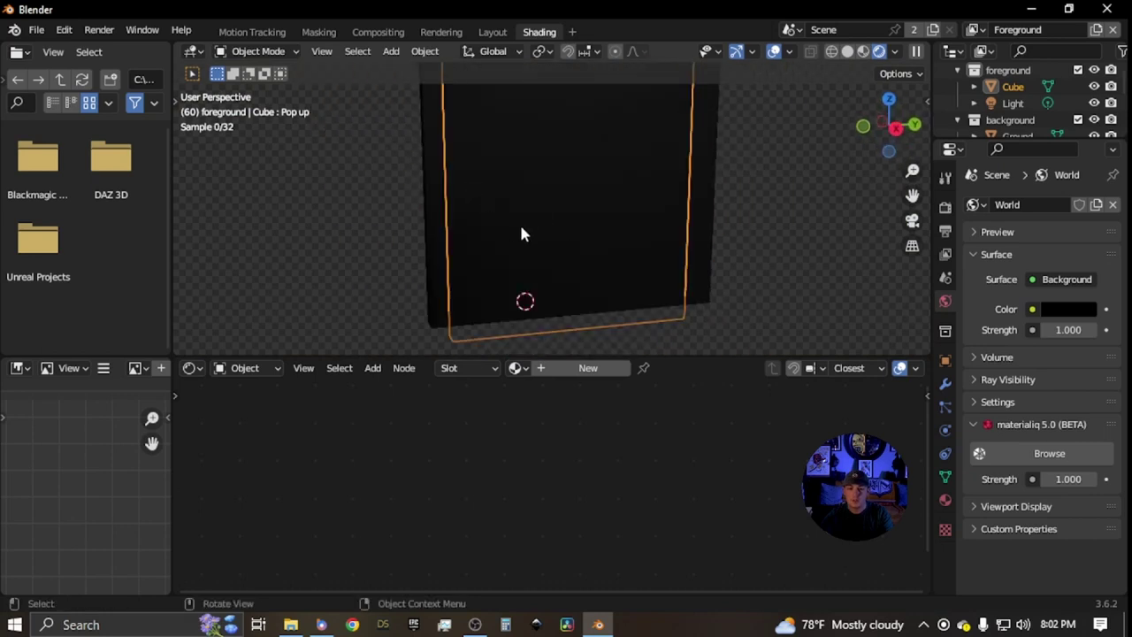
scroll(551, 222, down, 3)
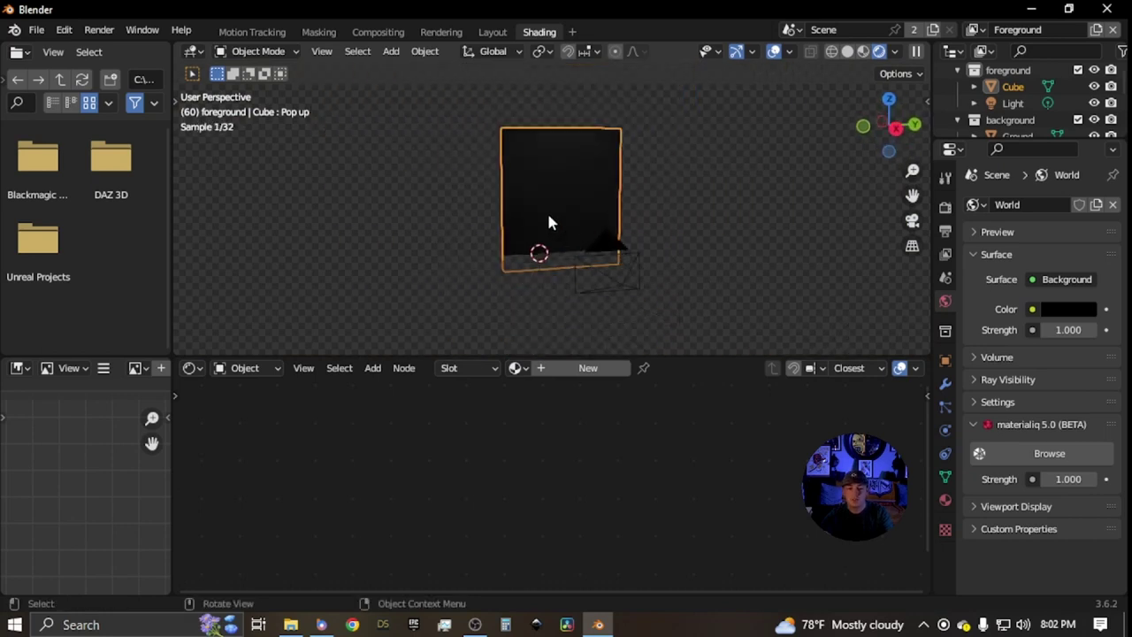
scroll(548, 220, up, 2)
click(585, 368)
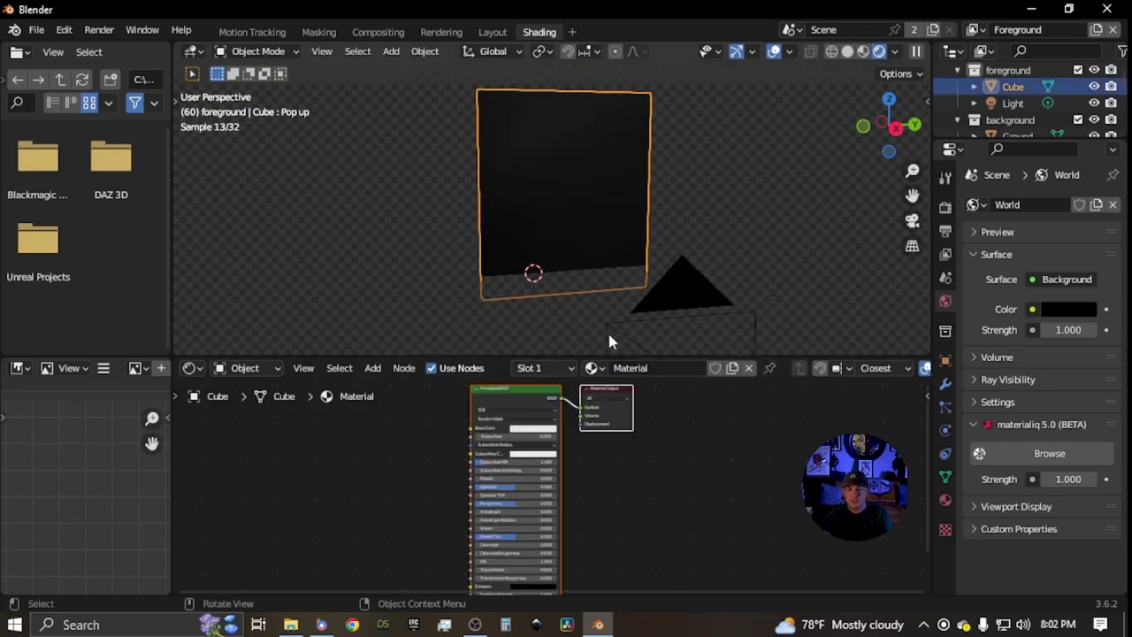
Switch the shader editor to the World nodes and feed a Nishita Sky Texture into the Background colour
key(shift+a)
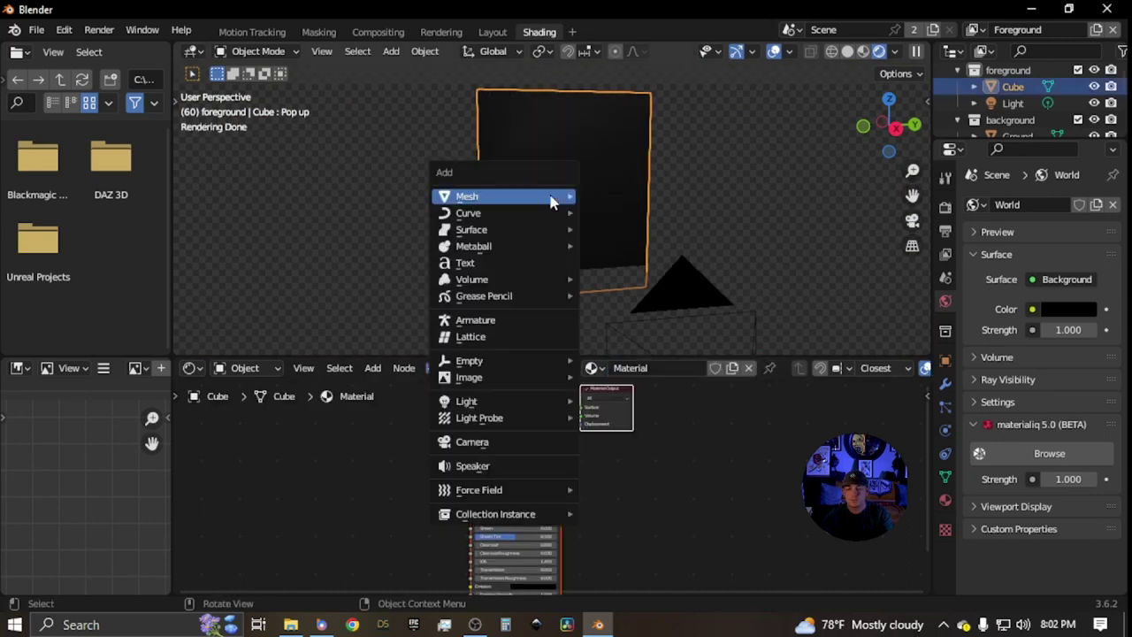
click(241, 368)
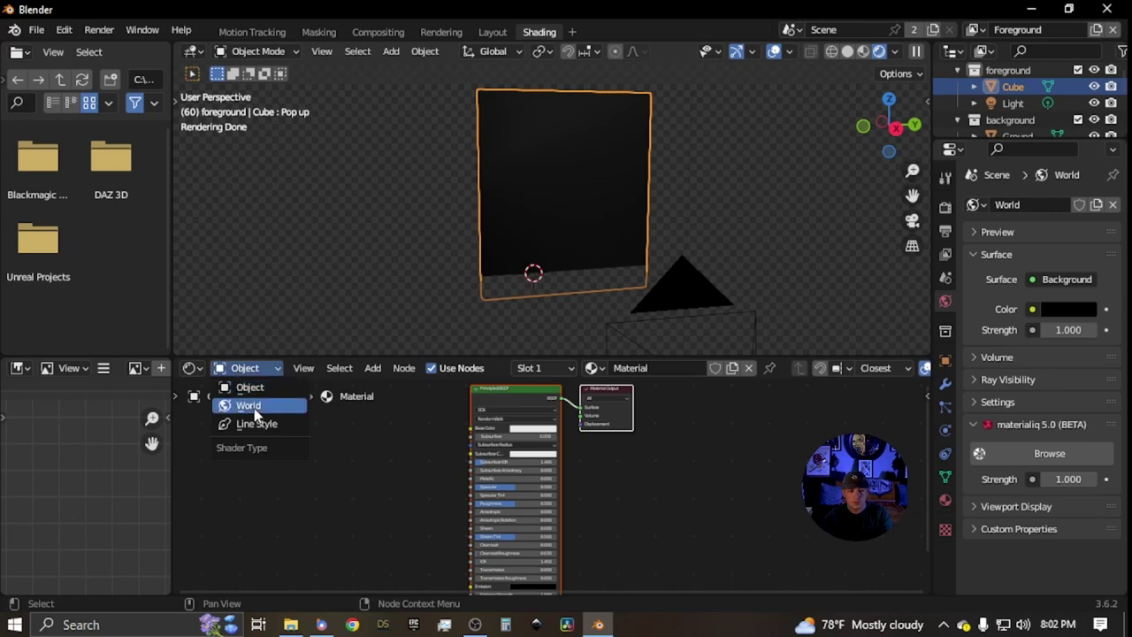
click(258, 407)
drag(472, 414, 347, 406)
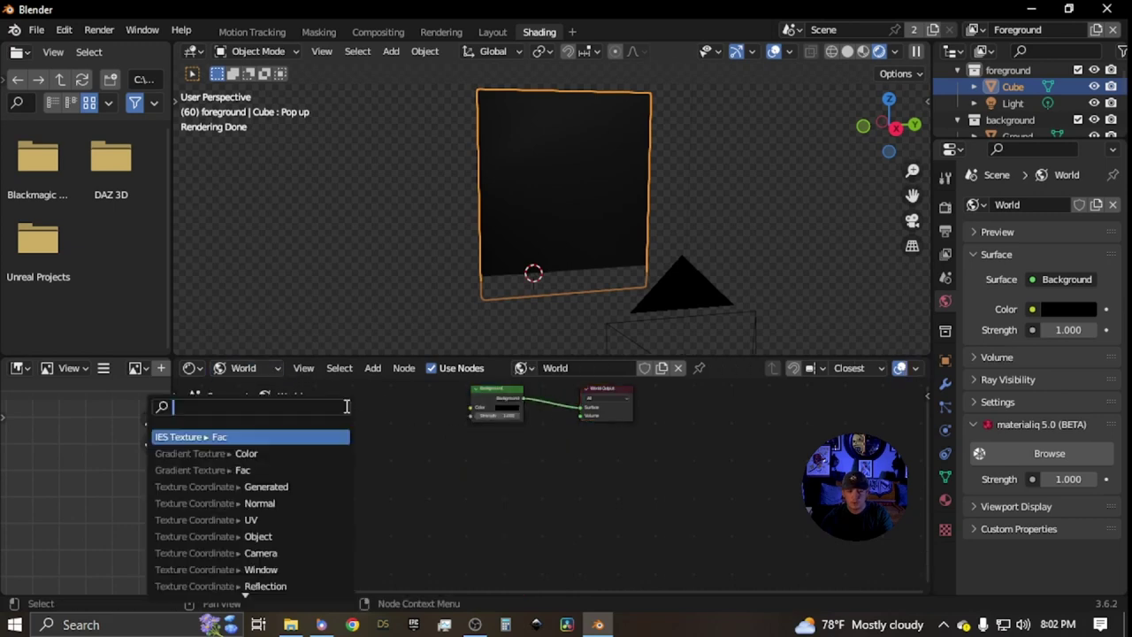
text(nis)
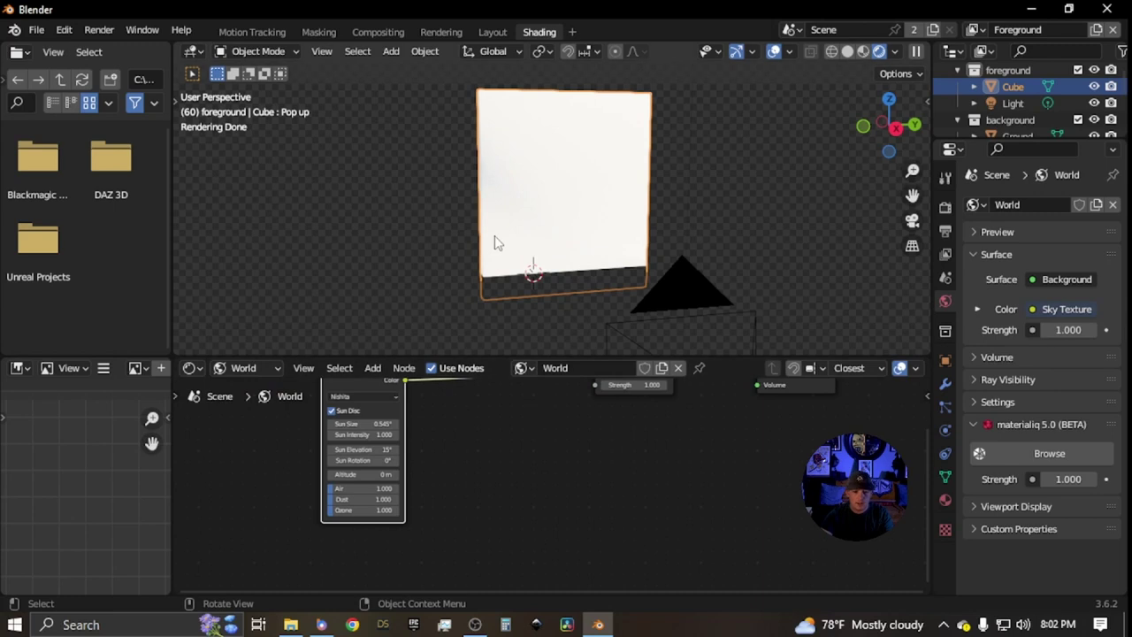
View the scene through the camera, delete the light, and move the Ground object into the foreground collection
key(KP_0)
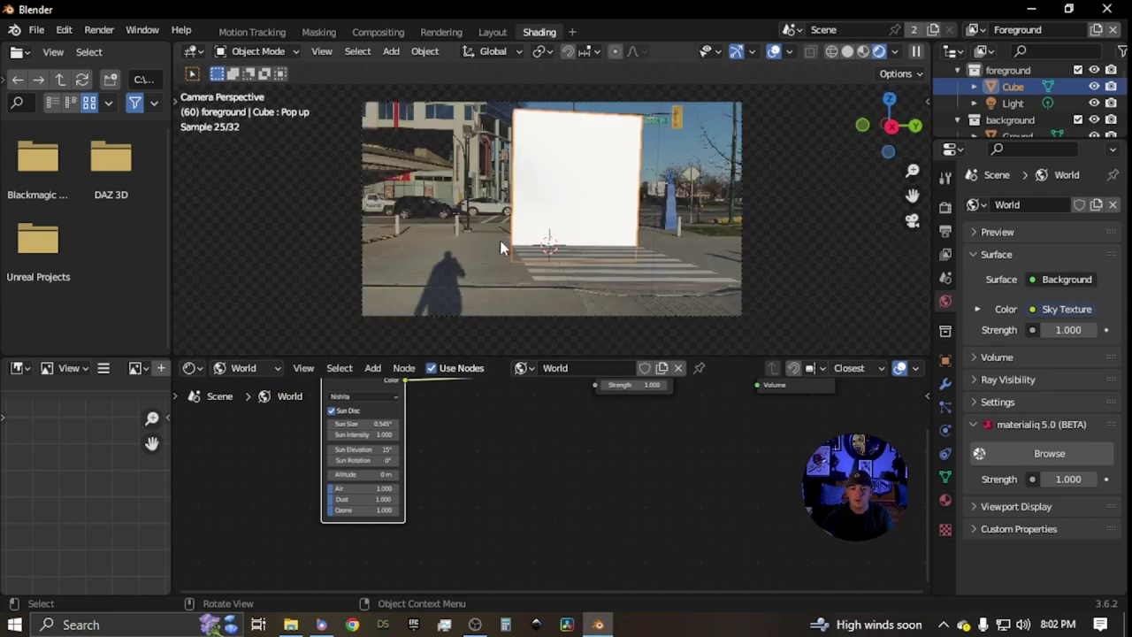
scroll(502, 240, up, 4)
scroll(531, 283, up, 3)
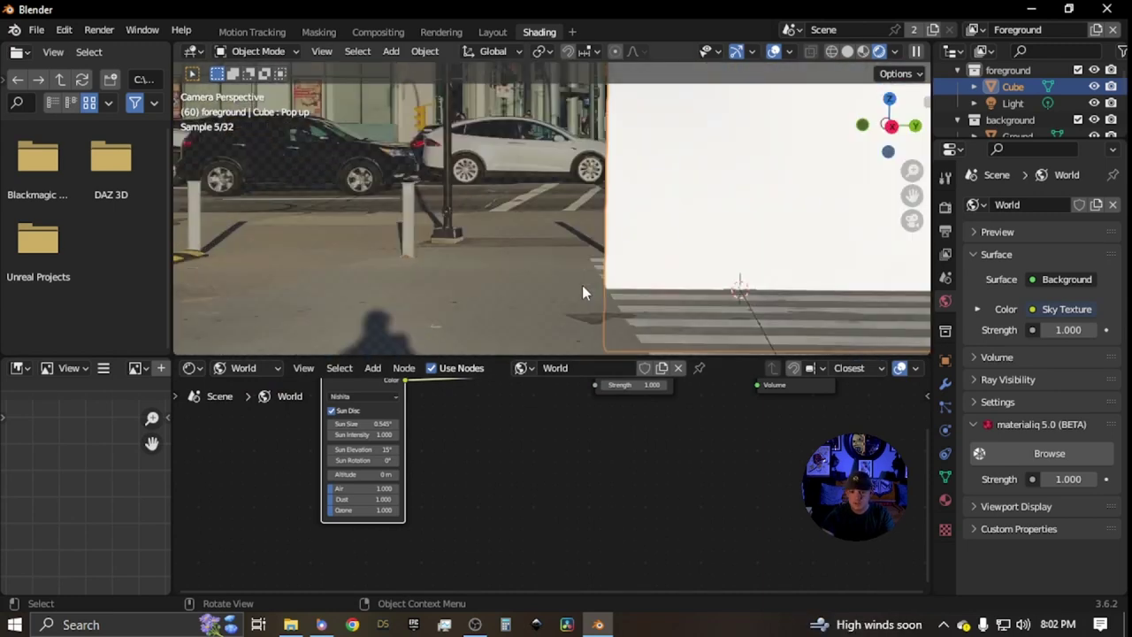
scroll(1017, 97, down, 2)
click(1018, 102)
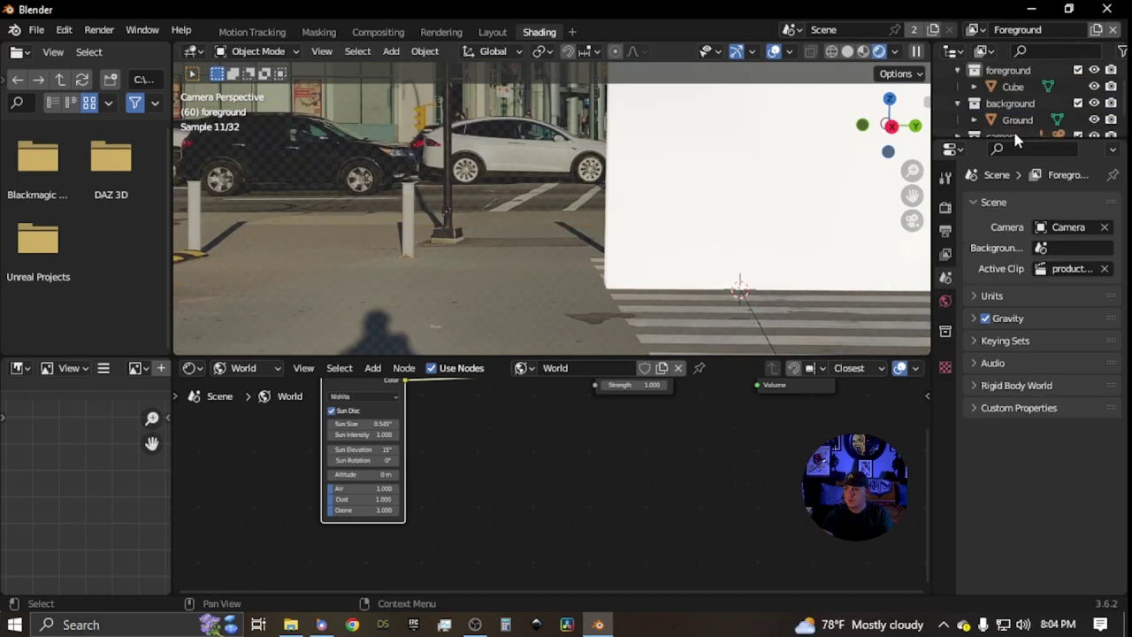
drag(1013, 124, 1019, 89)
Examine the shadow the cube casts on the ground against the real shadows in the street footage
scroll(998, 129, down, 1)
scroll(619, 252, down, 2)
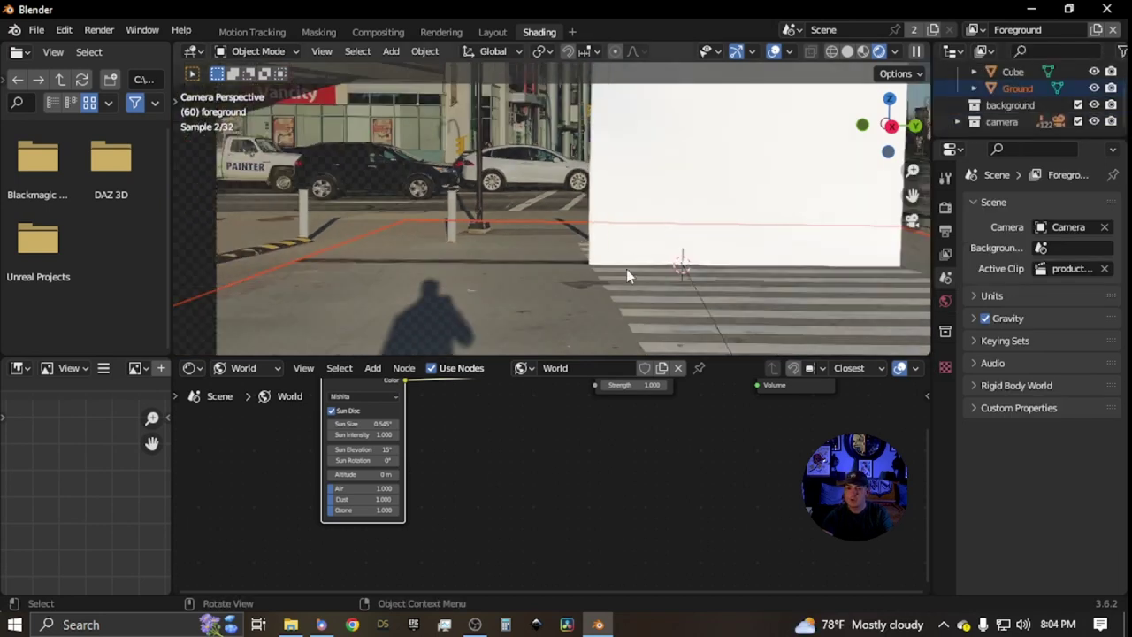
scroll(584, 274, up, 2)
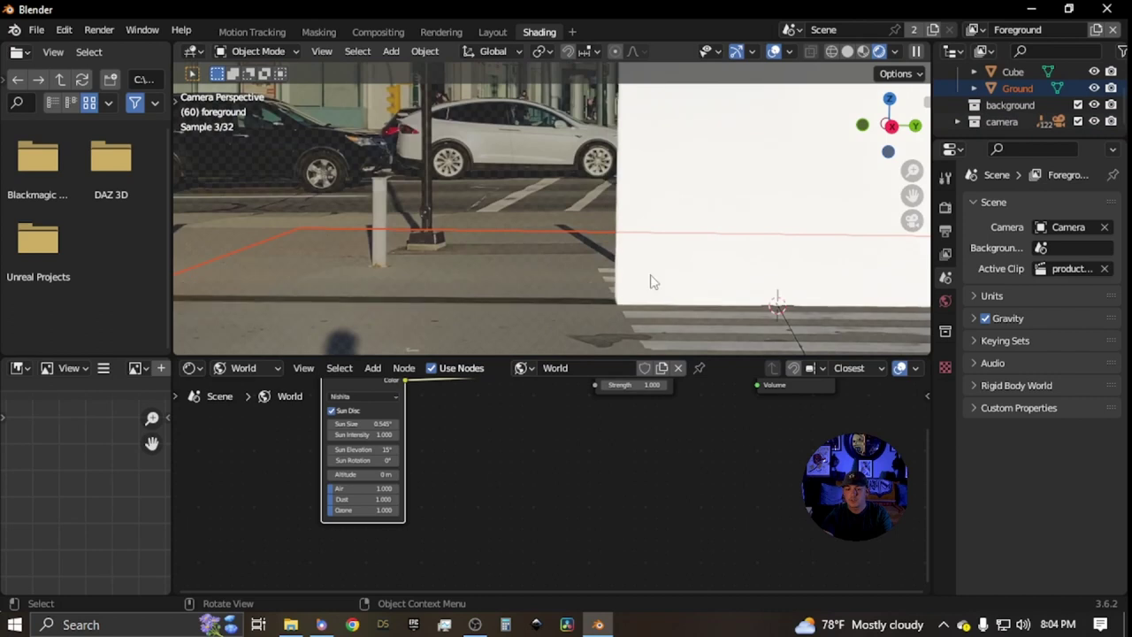
scroll(606, 285, down, 1)
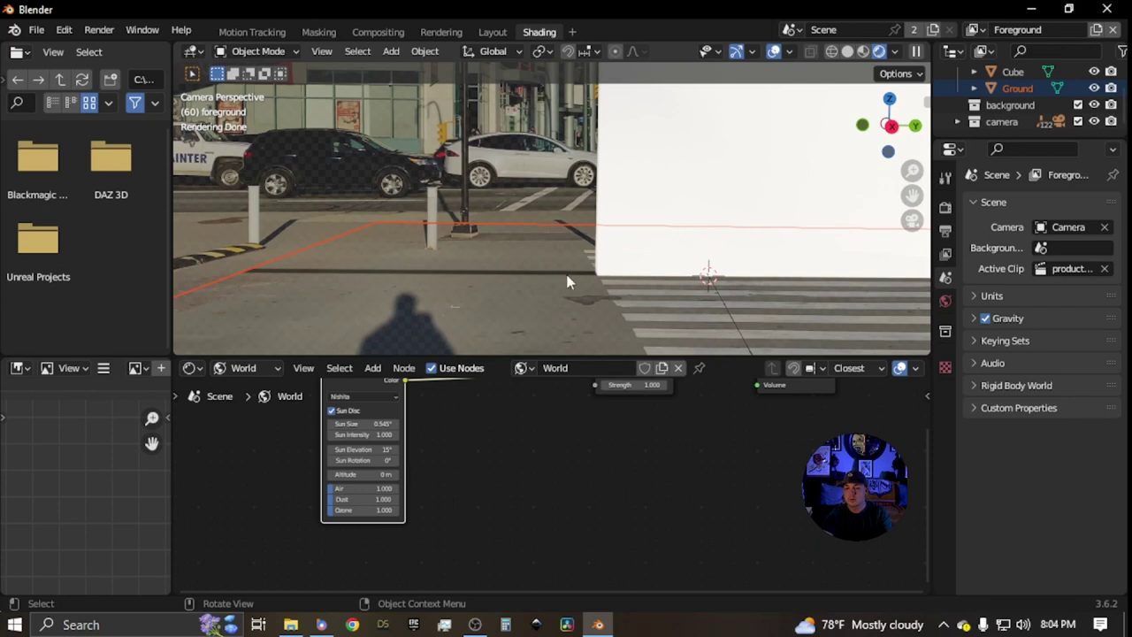
scroll(568, 275, up, 2)
scroll(581, 283, down, 2)
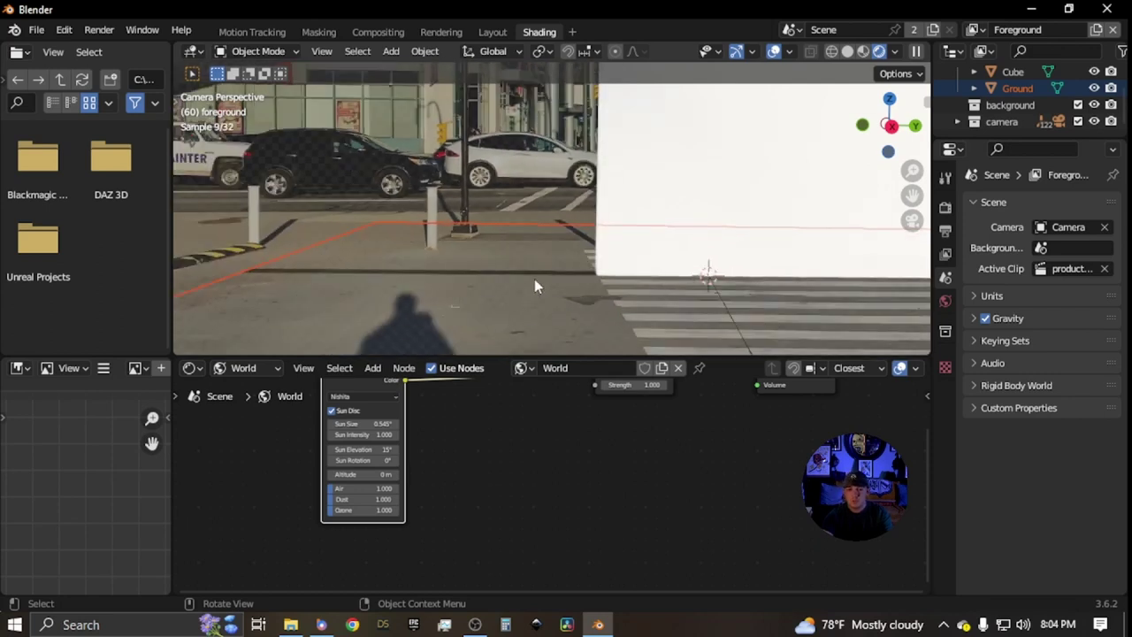
middle_drag(517, 353, 573, 281)
key(KP_0)
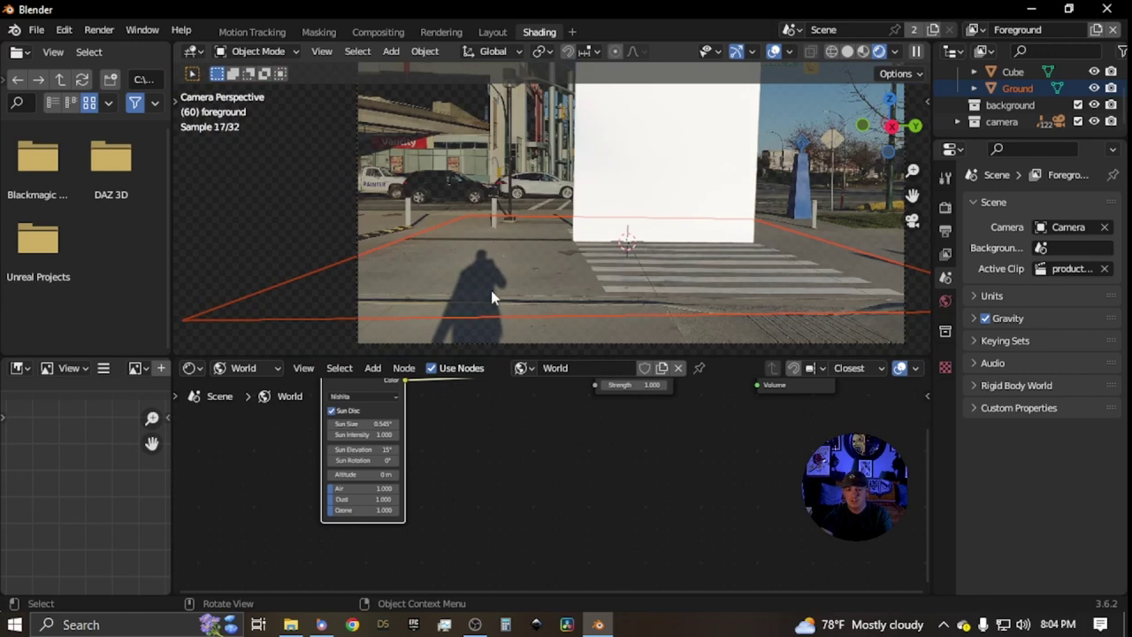
scroll(498, 300, up, 2)
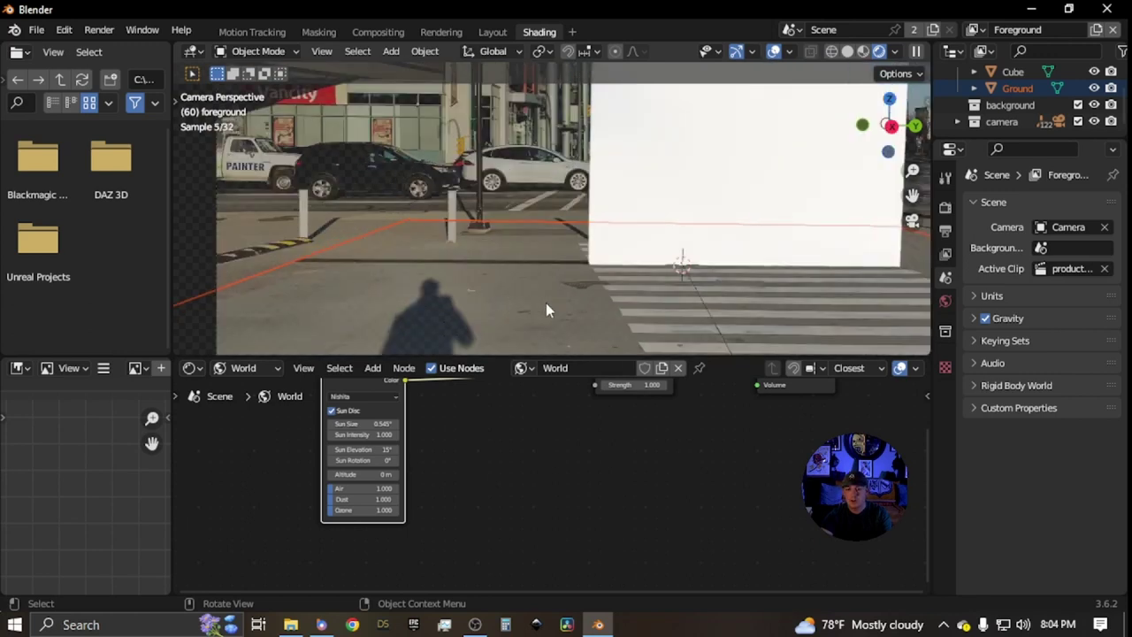
scroll(546, 303, up, 2)
Set the Sky Texture's sun rotation to 90°, and fine-tune it to 76.1° to match the footage's shadow direction
scroll(391, 486, up, 5)
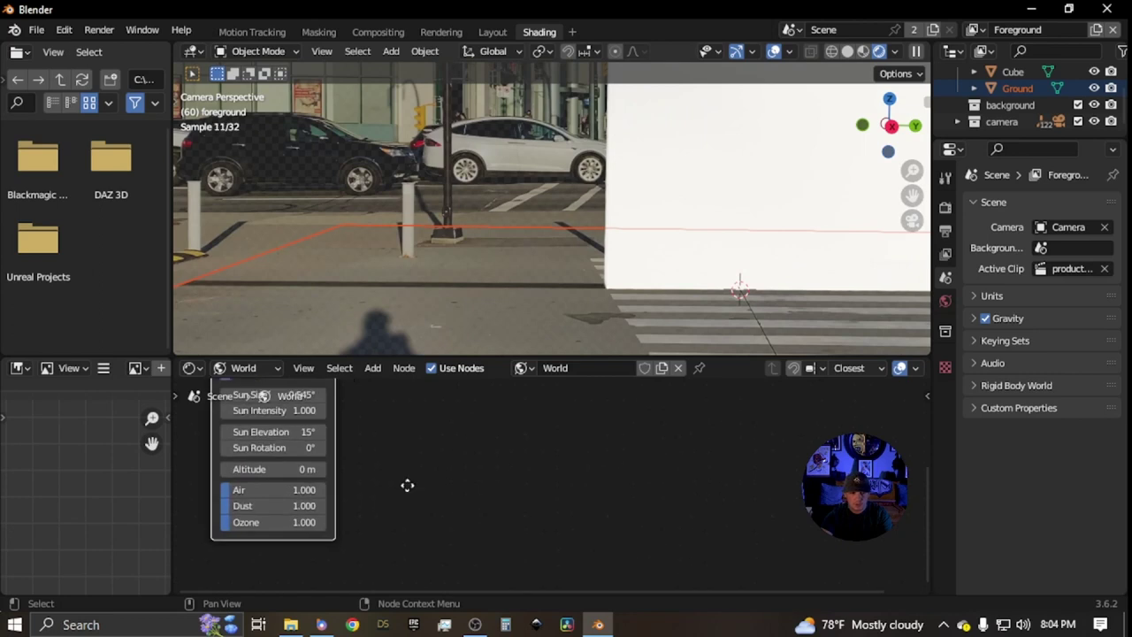
middle_drag(408, 486, 539, 502)
scroll(389, 481, up, 1)
click(399, 457)
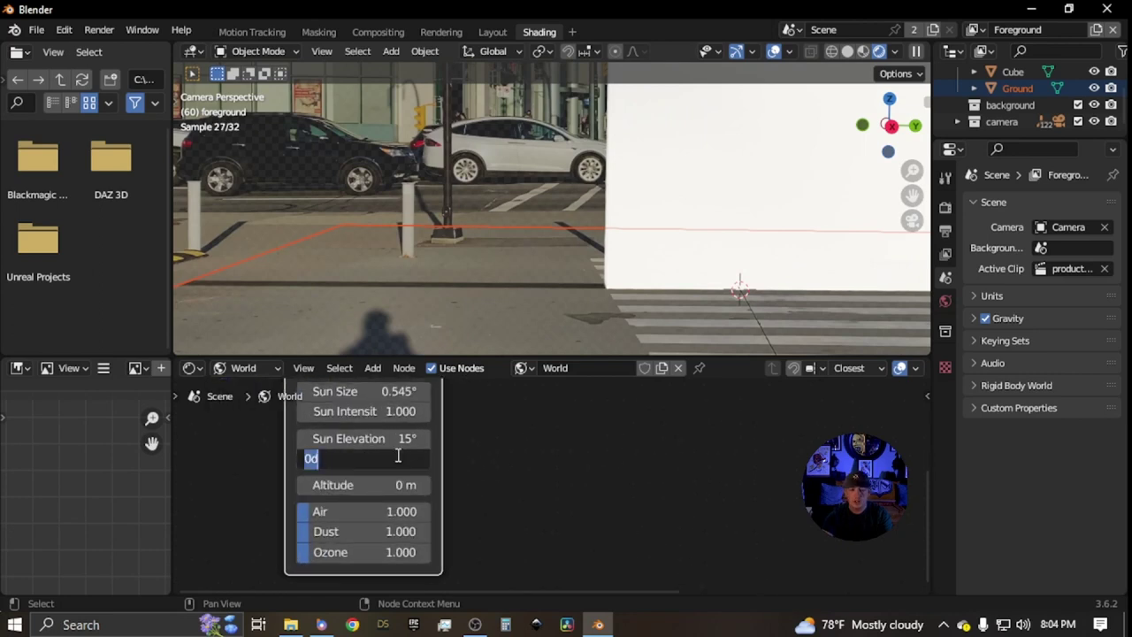
key(Return)
scroll(398, 456, down, 1)
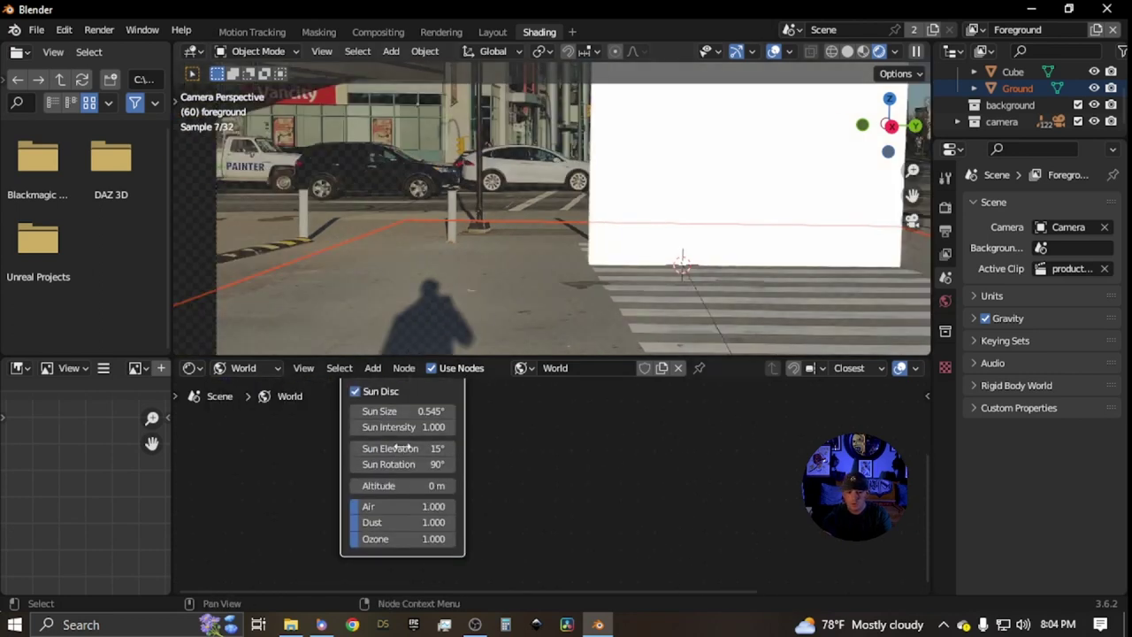
drag(420, 468, 403, 468)
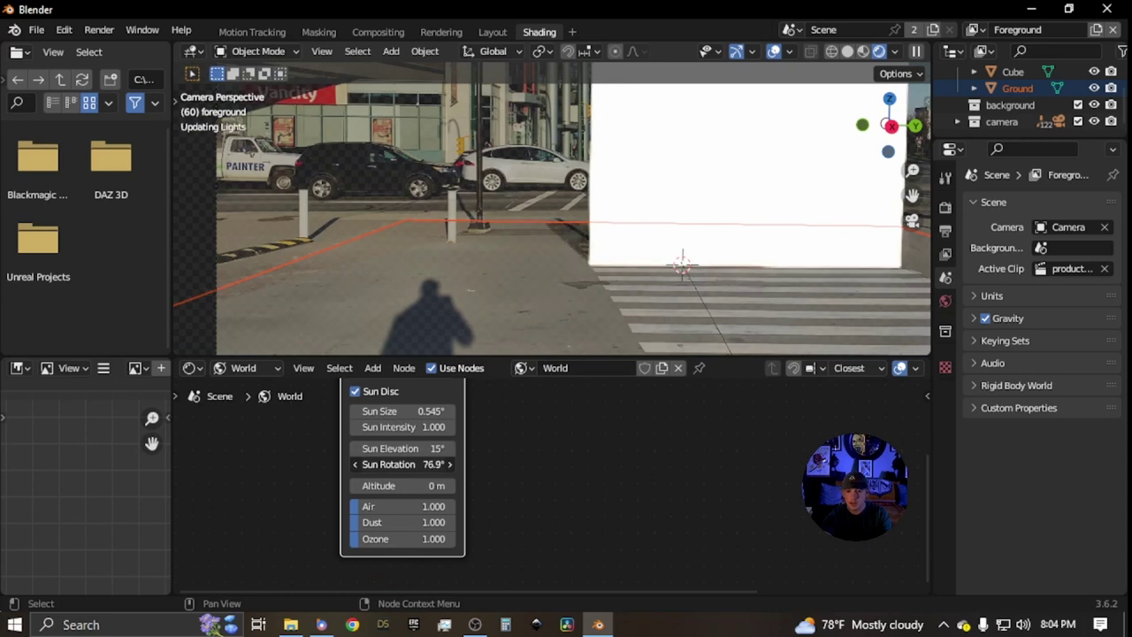
drag(402, 465, 399, 464)
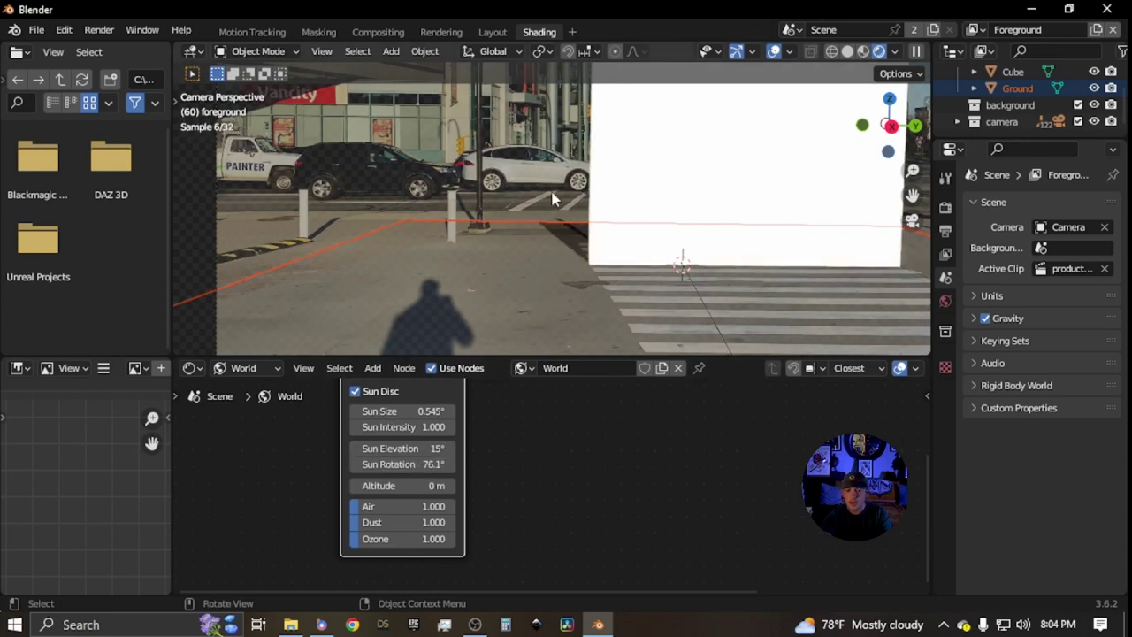
Try a Sky Texture sun size of 9.94° and inspect the softness of the cube's shadow edge
scroll(557, 221, up, 4)
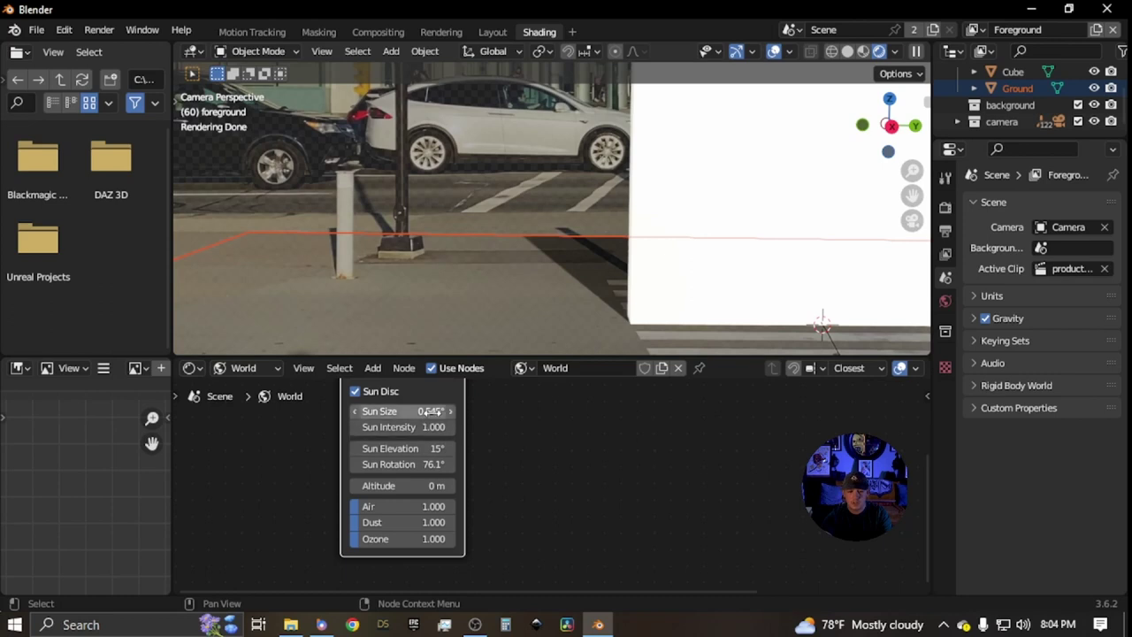
drag(414, 411, 451, 411)
double_click(389, 411)
text(9.04)
key(Return)
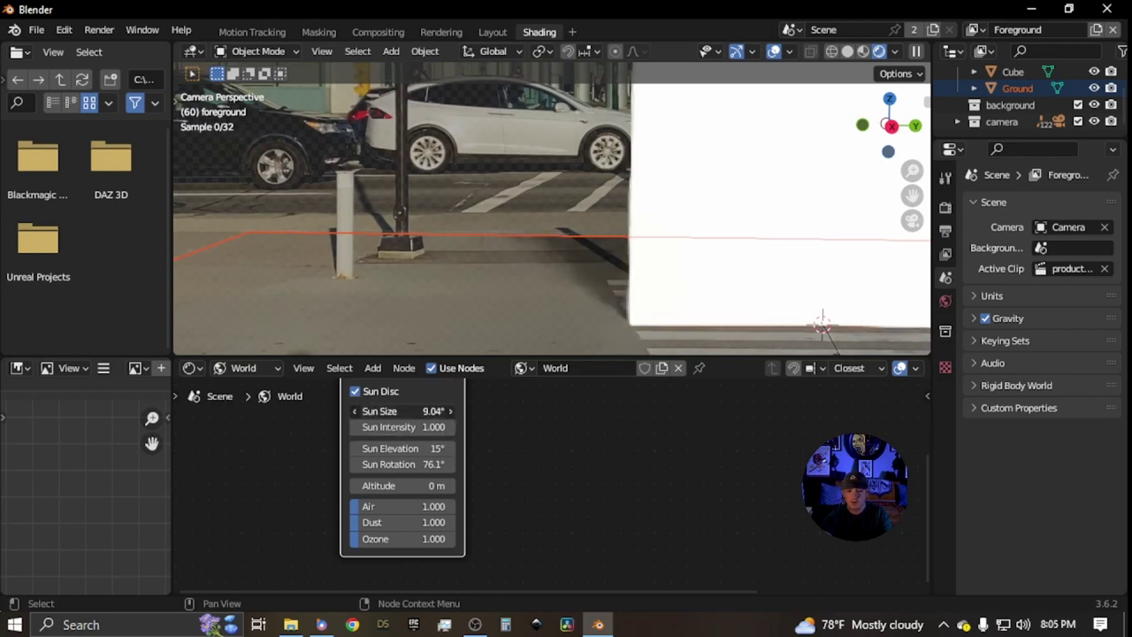
scroll(593, 295, down, 3)
scroll(536, 295, up, 6)
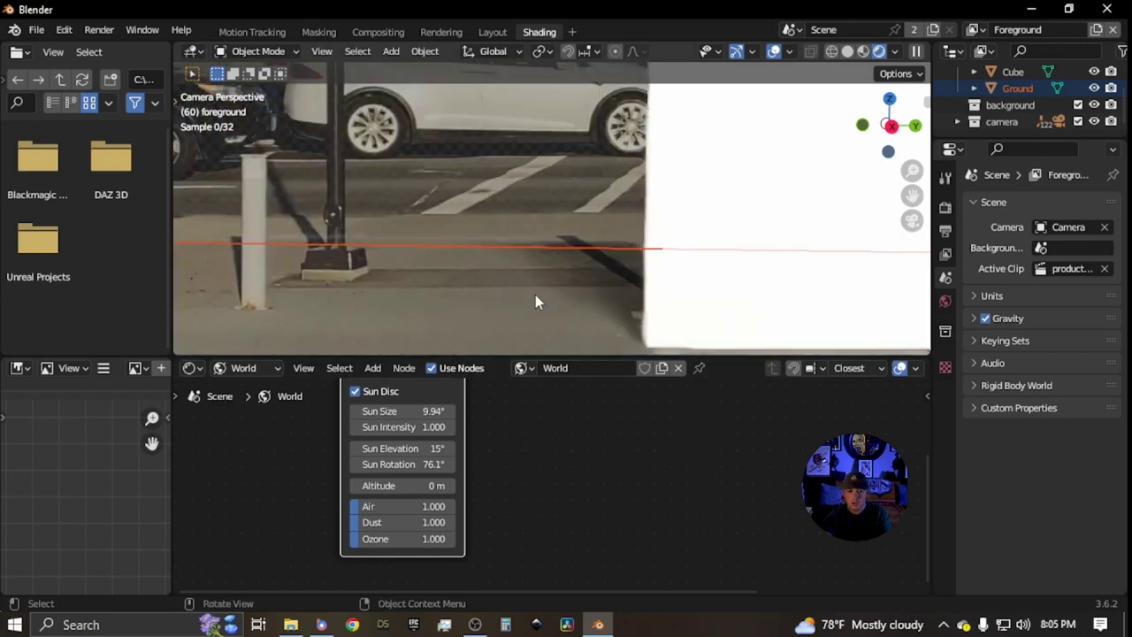
shift+middle_drag(536, 295, 593, 133)
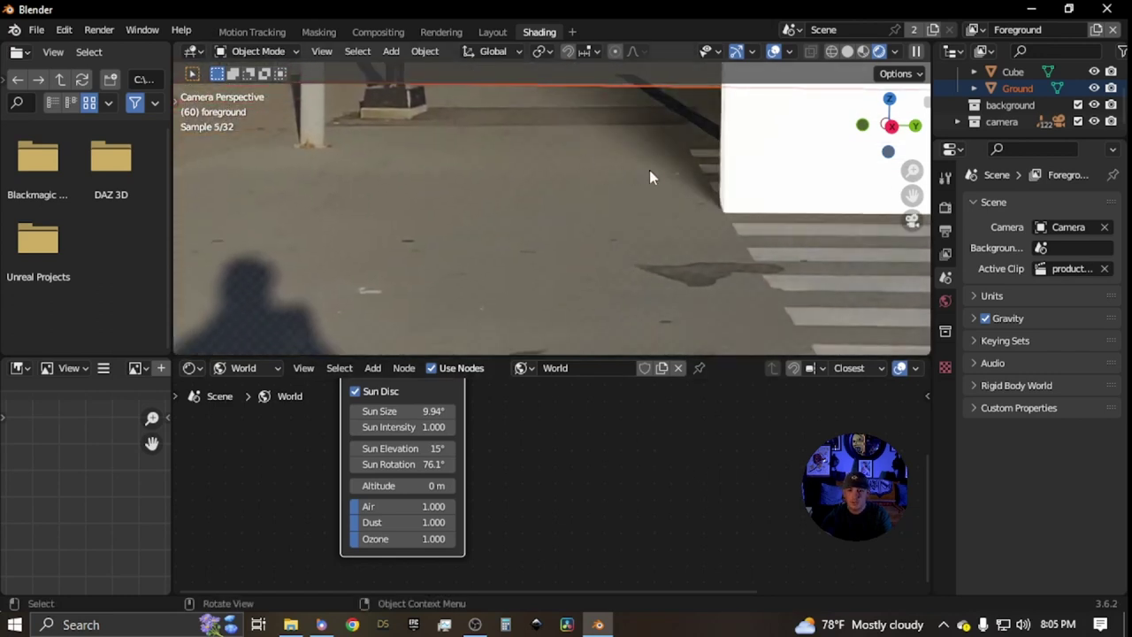
Set the Sky Texture's sun size to 5°
double_click(424, 410)
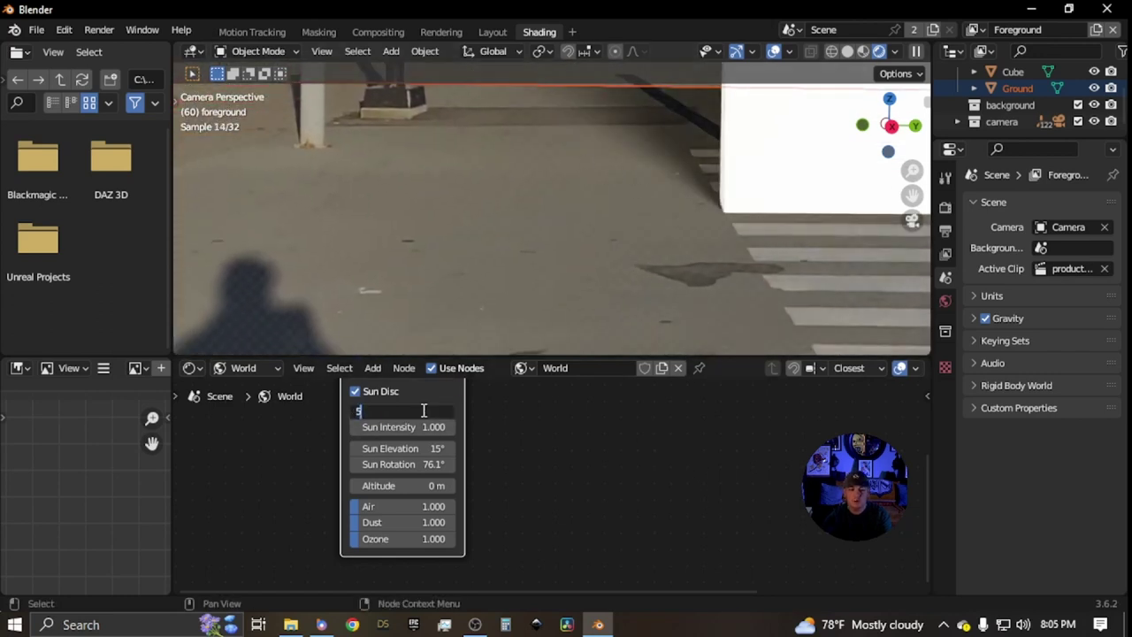
text(5)
key(Return)
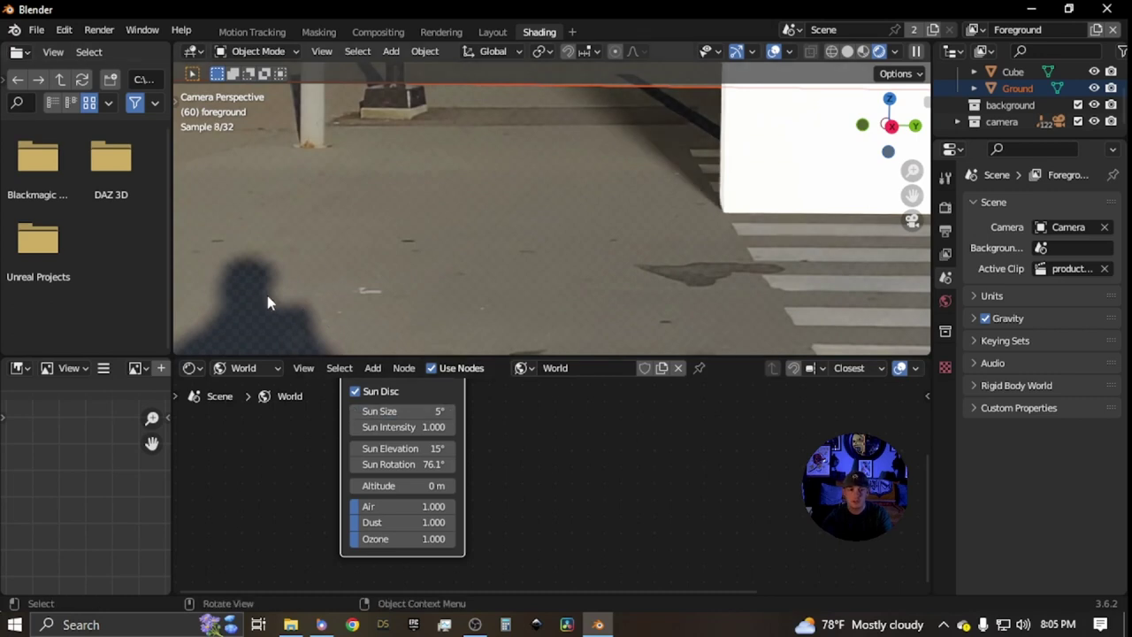
middle_drag(305, 312, 552, 89)
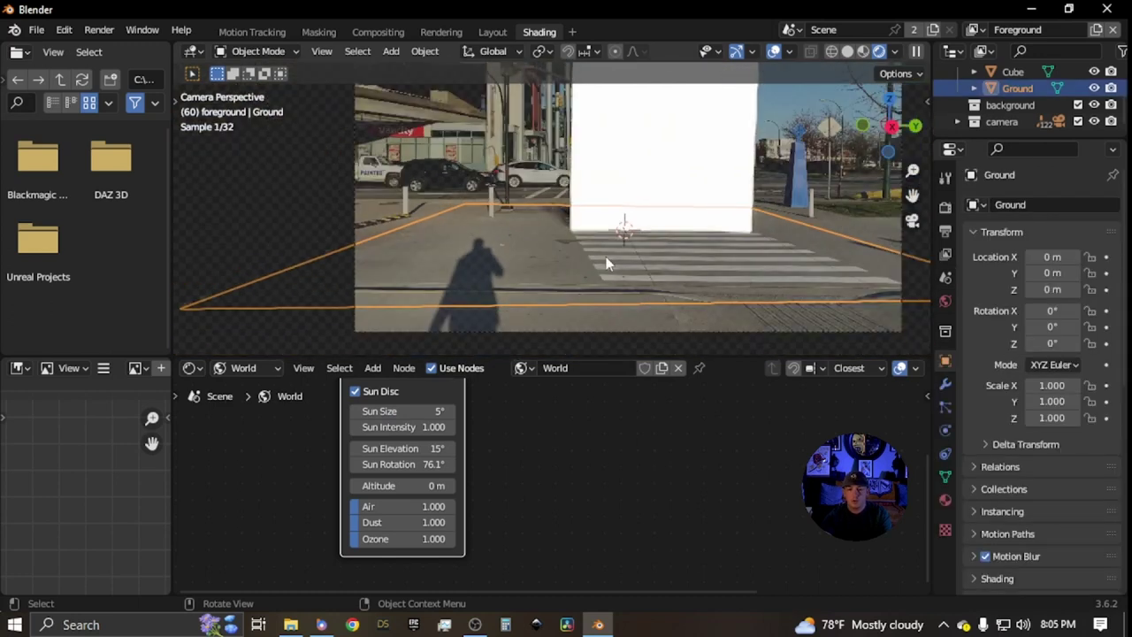
scroll(606, 263, up, 2)
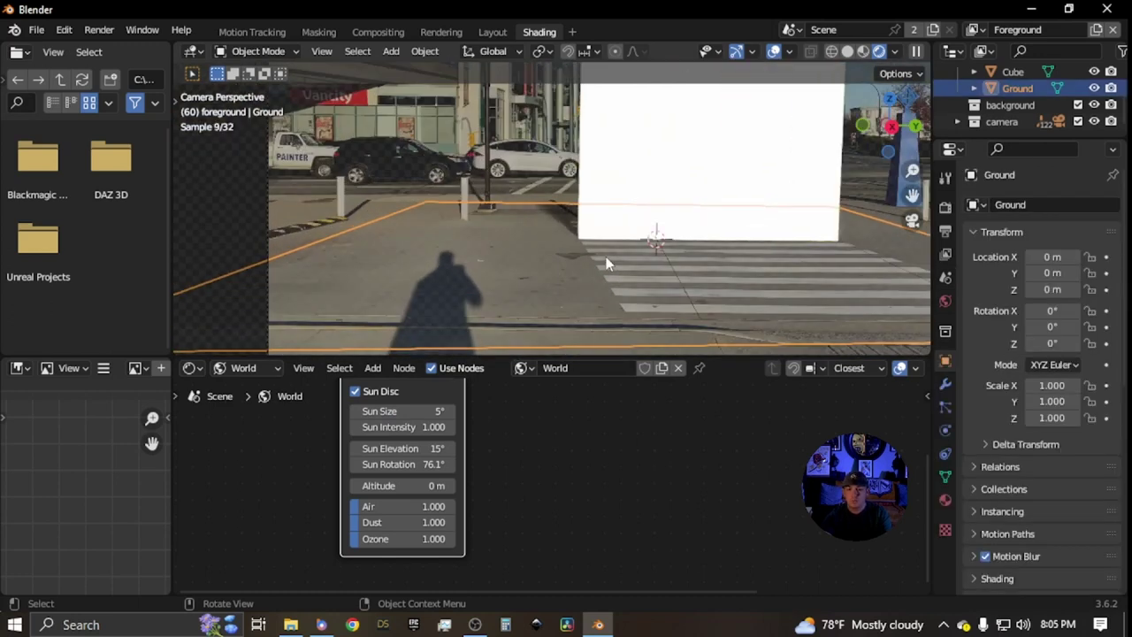
key(g)
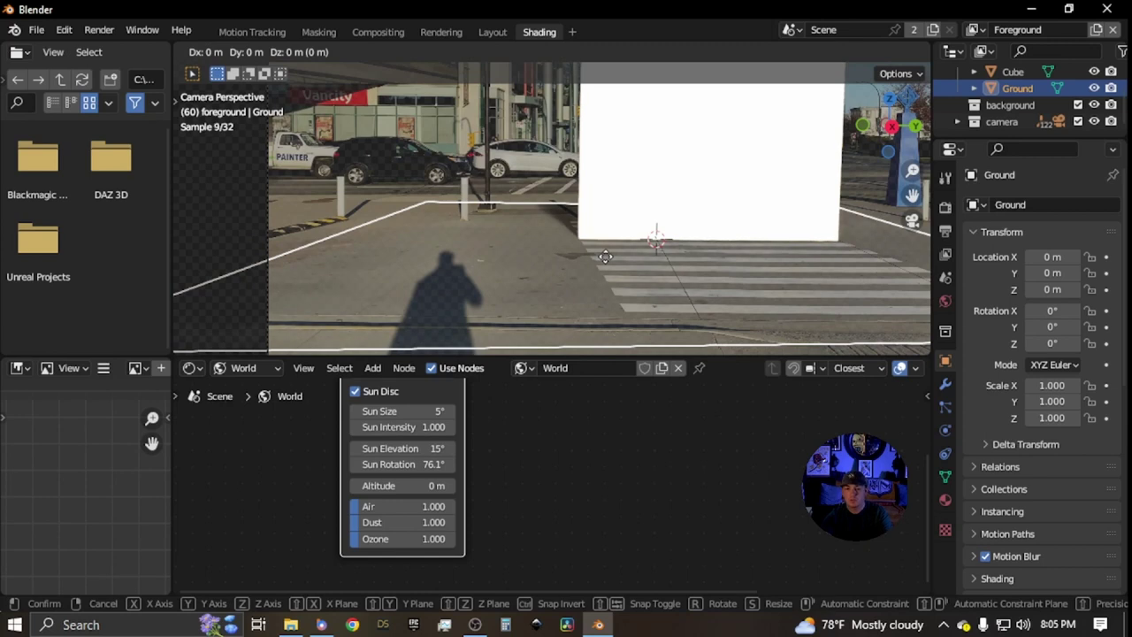
key(y)
key(x)
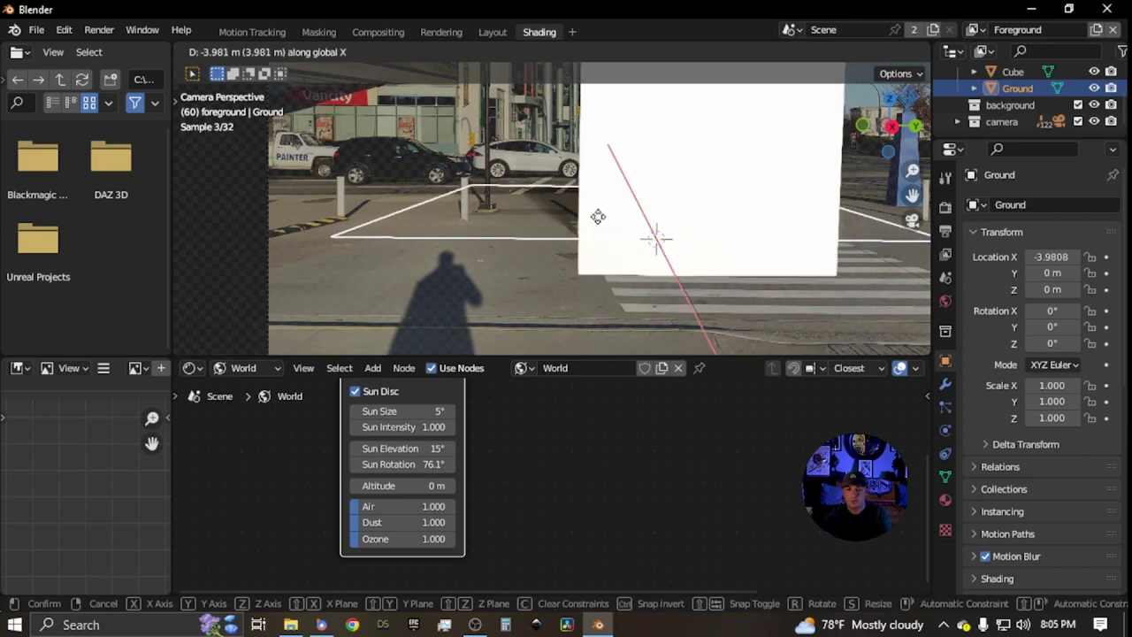
Scale the ground plane up uniformly to 4.380 and inspect how far the cube's shadow reaches across it
key(s)
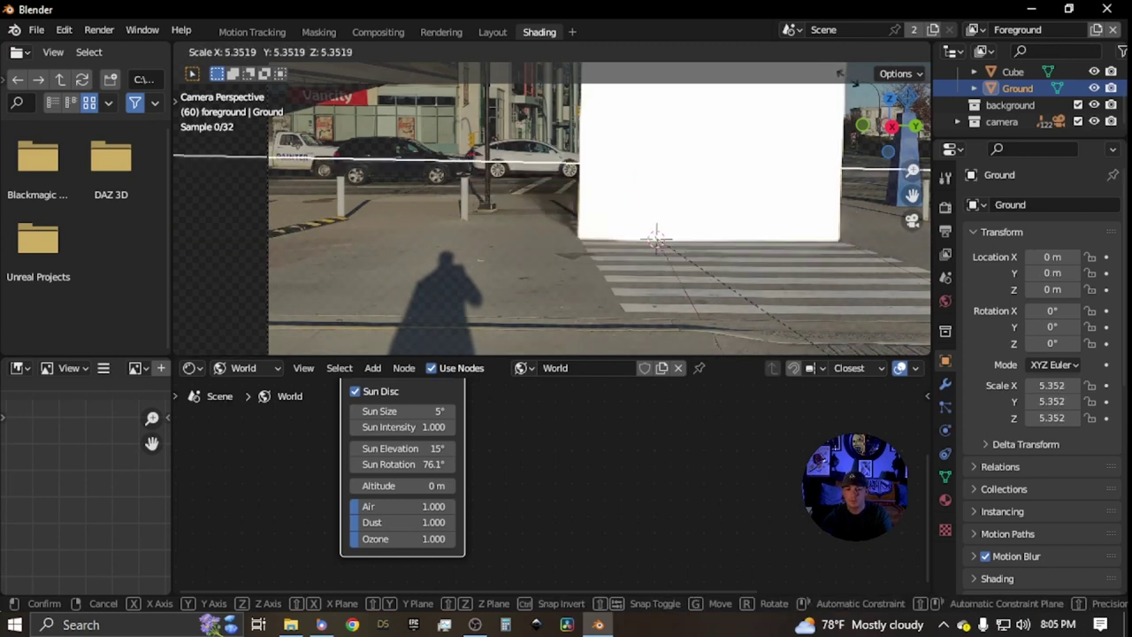
click(566, 183)
scroll(531, 233, down, 1)
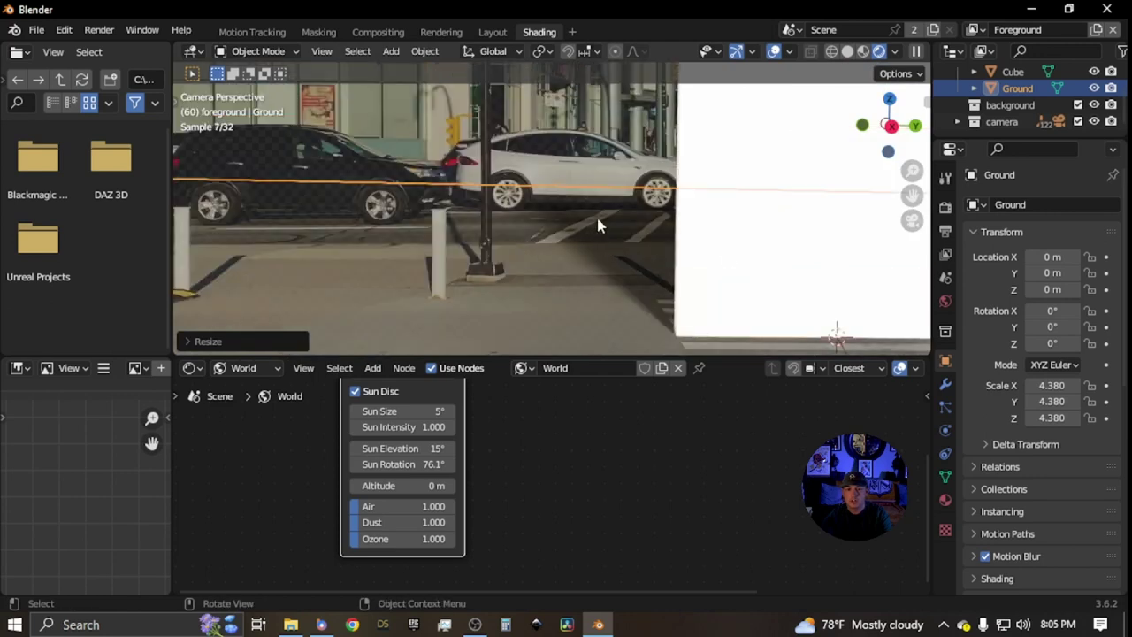
scroll(610, 246, down, 1)
scroll(609, 248, down, 5)
scroll(607, 253, up, 4)
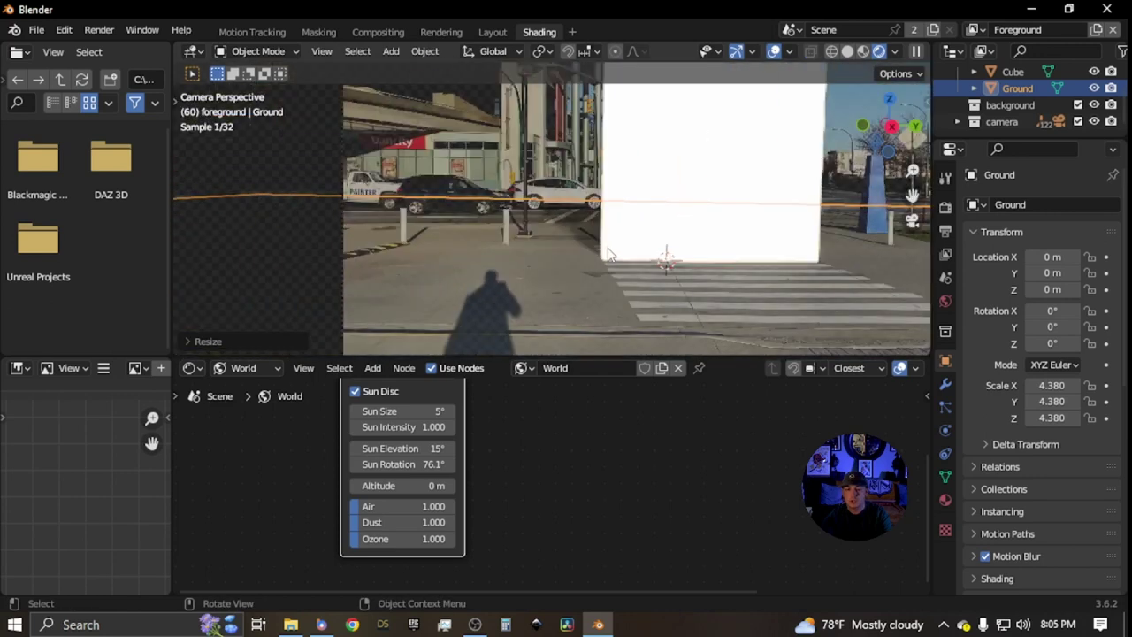
scroll(558, 304, up, 3)
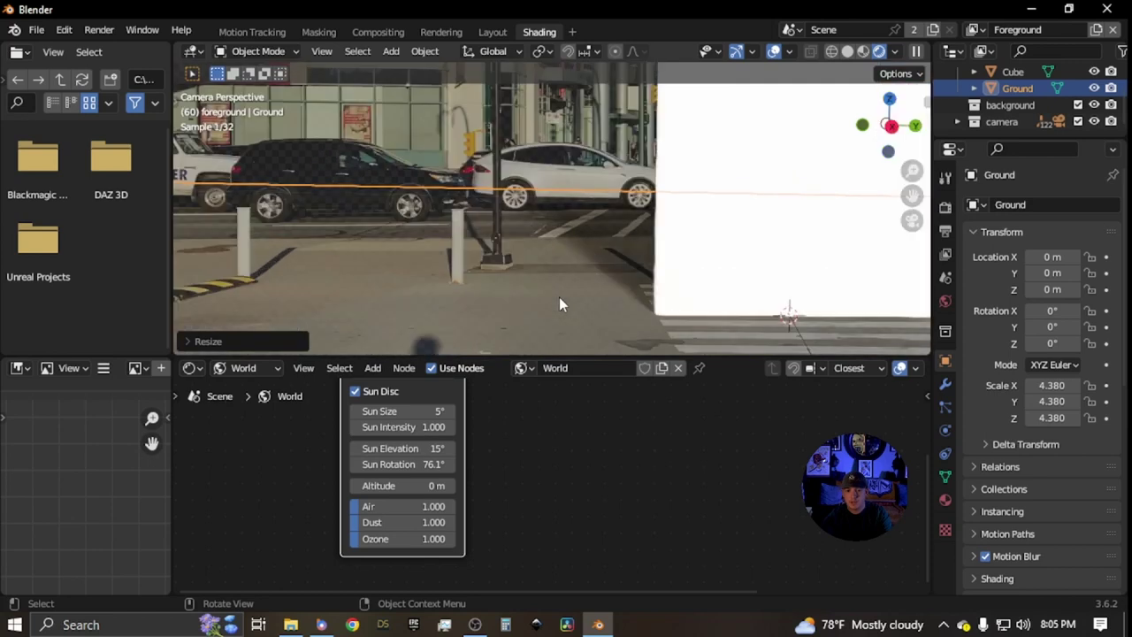
scroll(589, 307, down, 5)
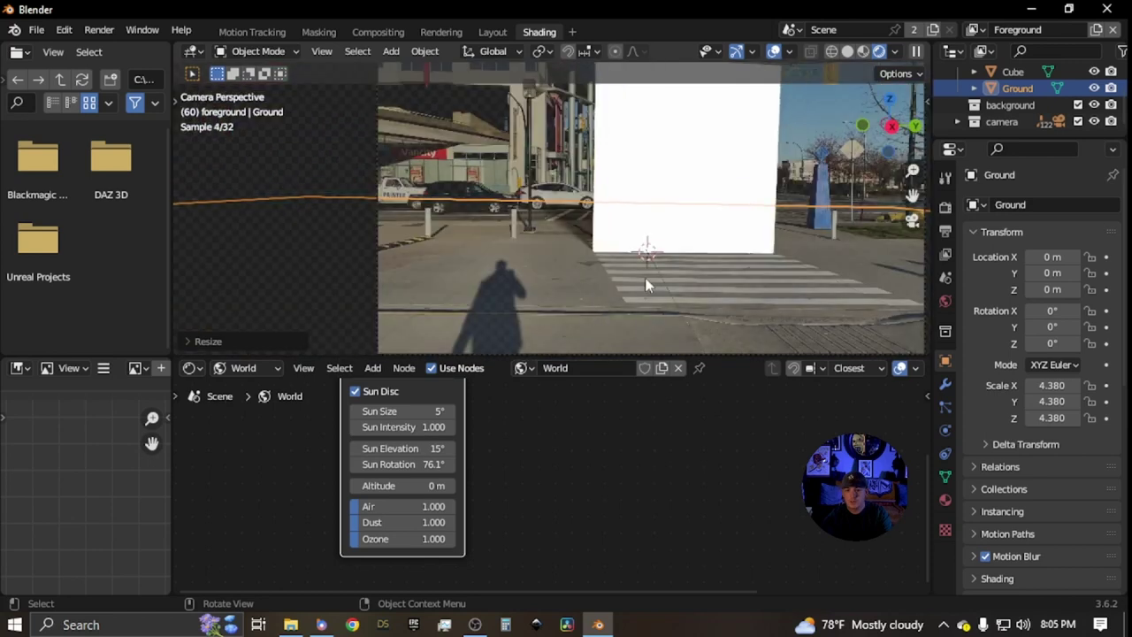
Search the materialiq5 library for brick and apply the WL001 BRICK English Bond Stained material to the cube
click(680, 189)
scroll(552, 338, down, 2)
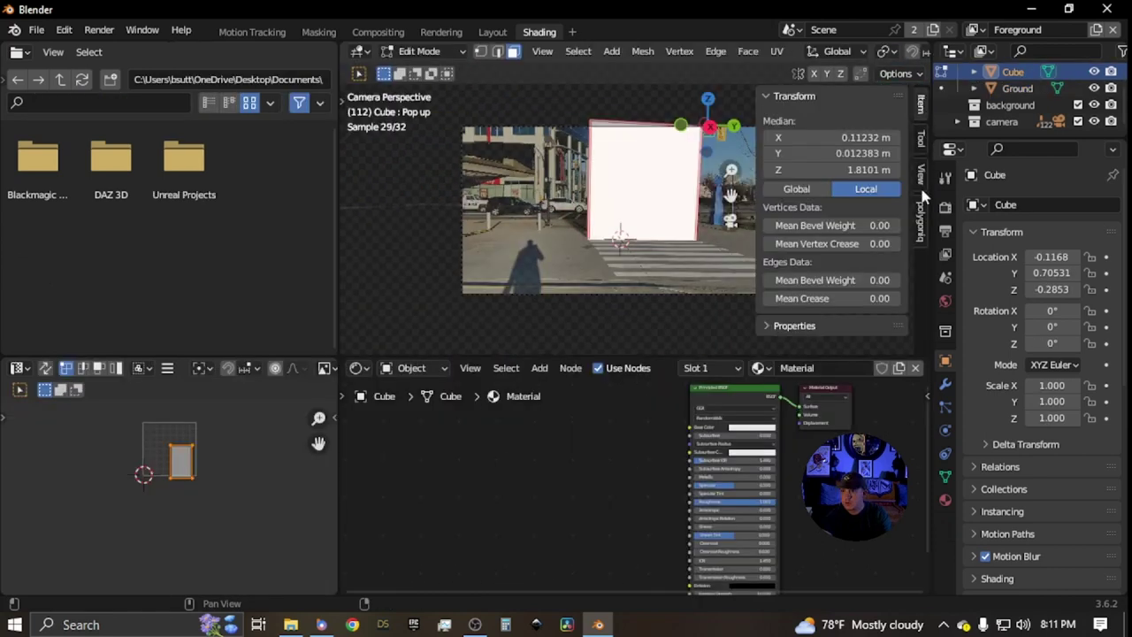
click(797, 131)
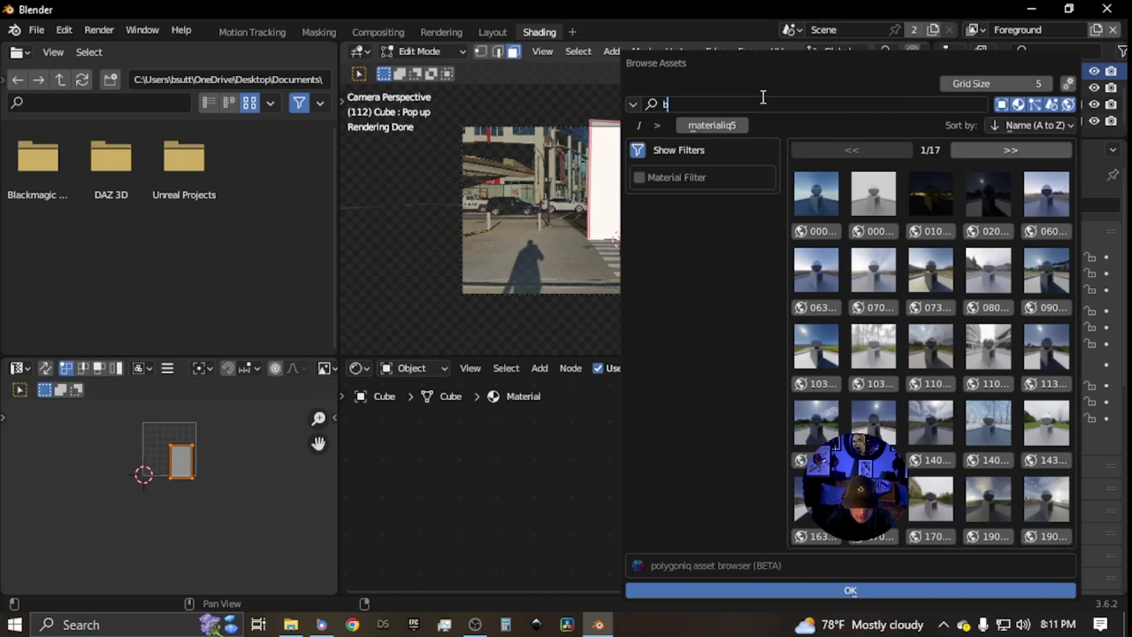
key(Return)
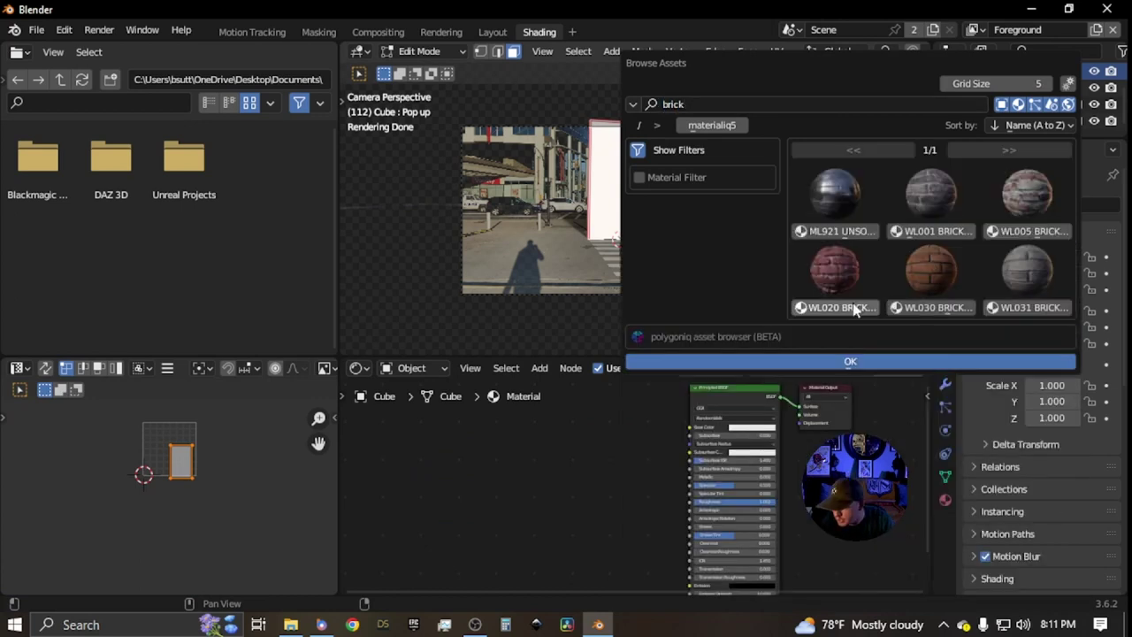
click(933, 231)
click(902, 363)
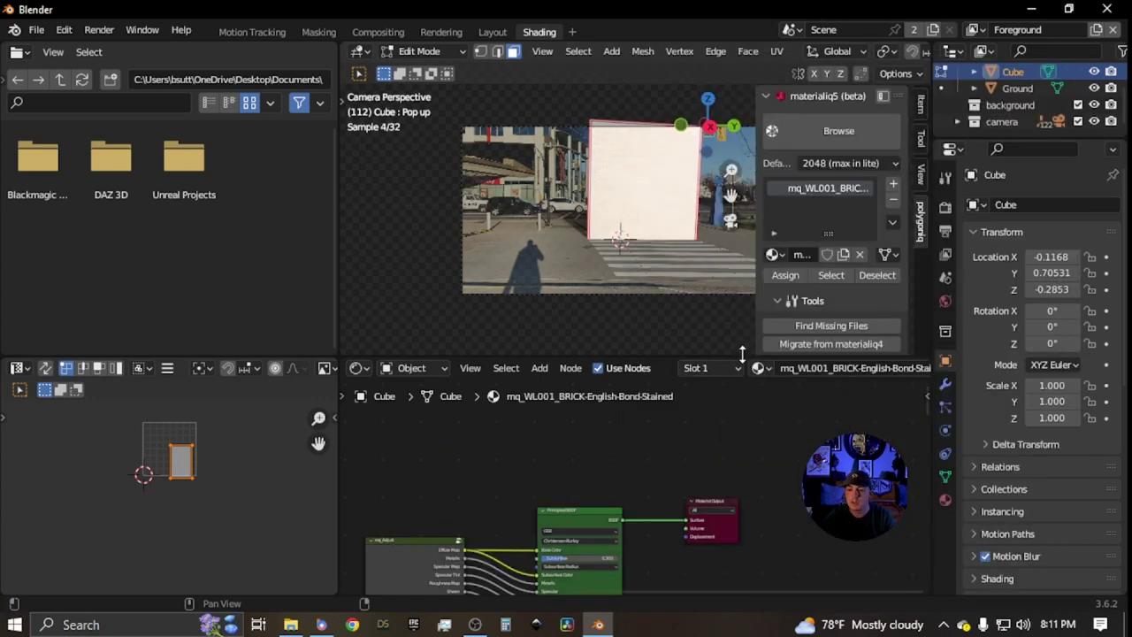
scroll(632, 250, up, 3)
shift+middle_drag(633, 250, 689, 259)
scroll(579, 258, up, 3)
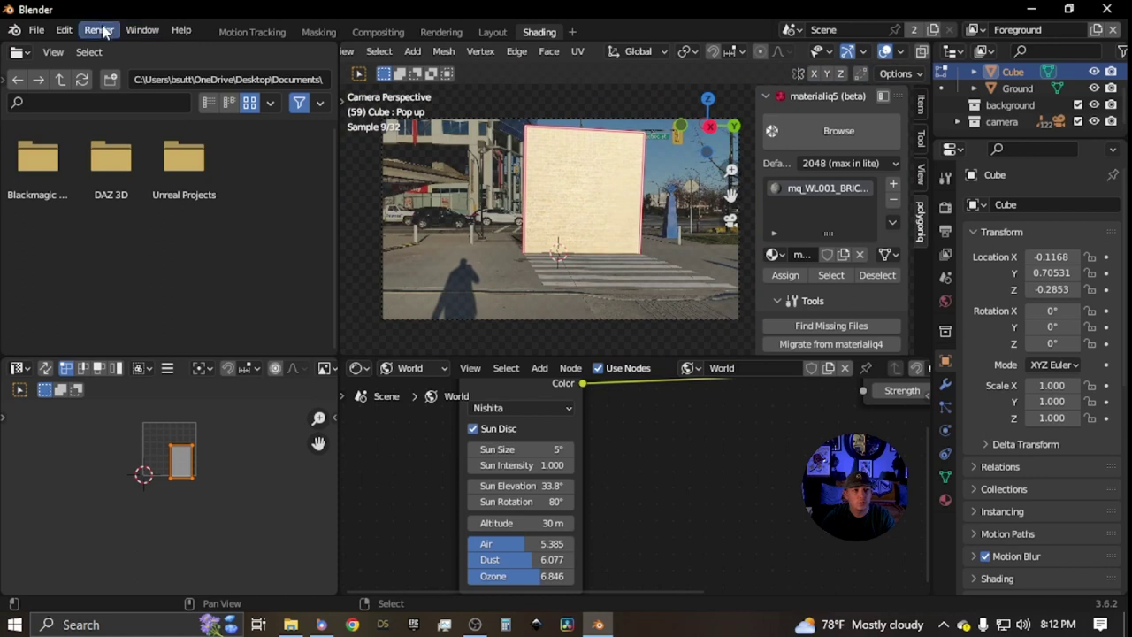
Render frame 59 as a still image and close the render result
click(99, 30)
click(117, 45)
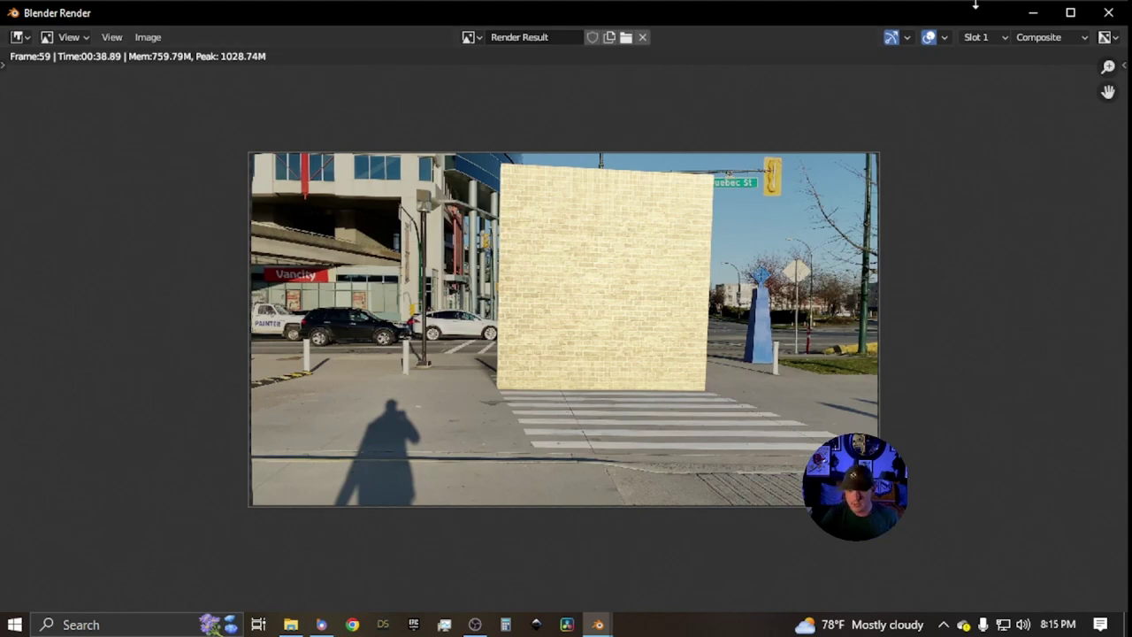
click(1108, 13)
Switch to the Compositing workspace and shrink the backdrop so more of the rendered frame shows behind the nodes
click(379, 32)
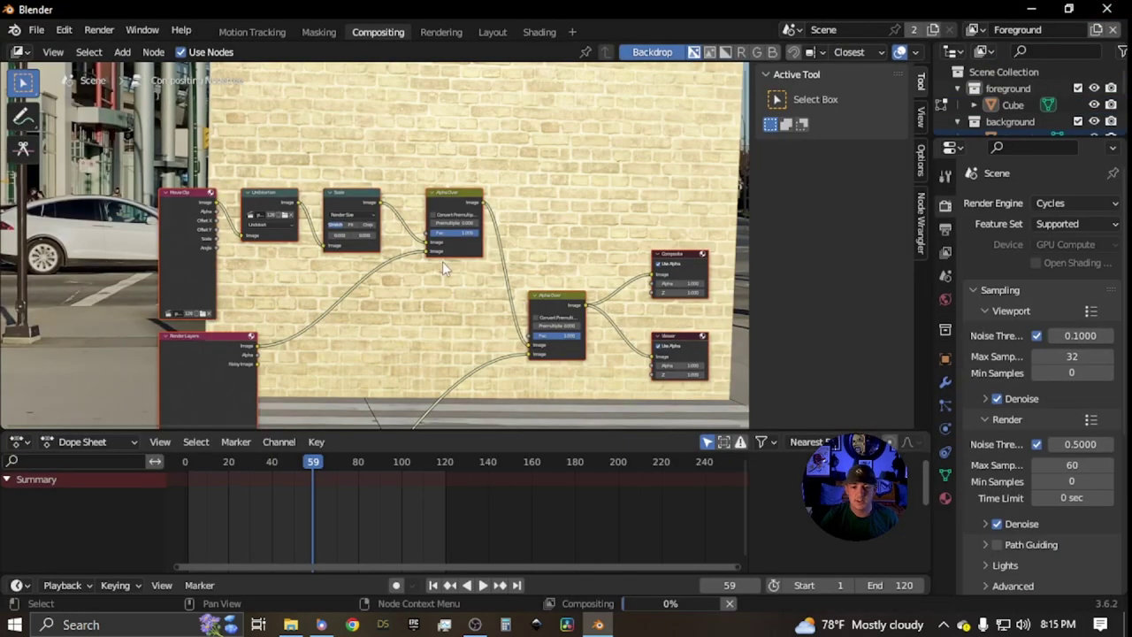
scroll(428, 278, down, 3)
key(v)
key(v)
key(v)
key(v)
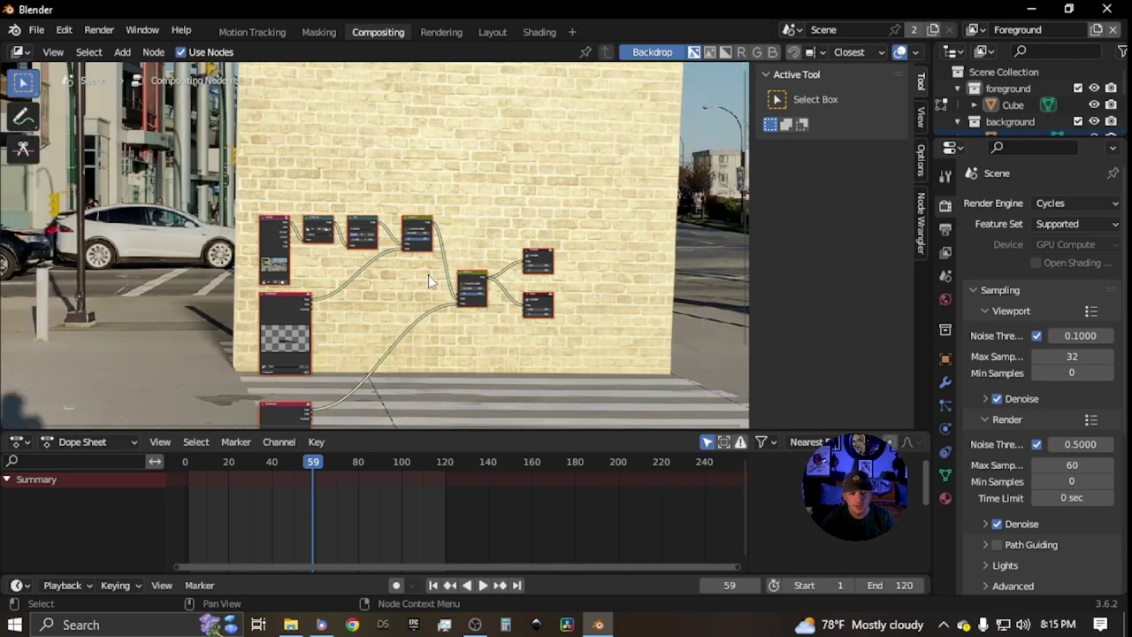
middle_drag(388, 276, 453, 166)
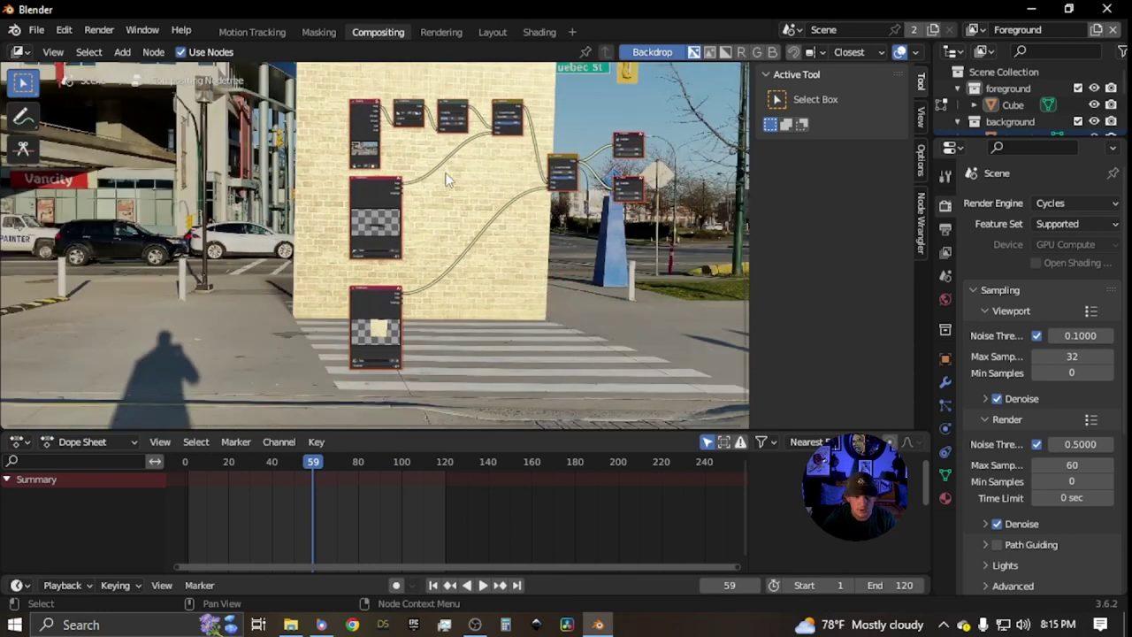
scroll(416, 221, up, 4)
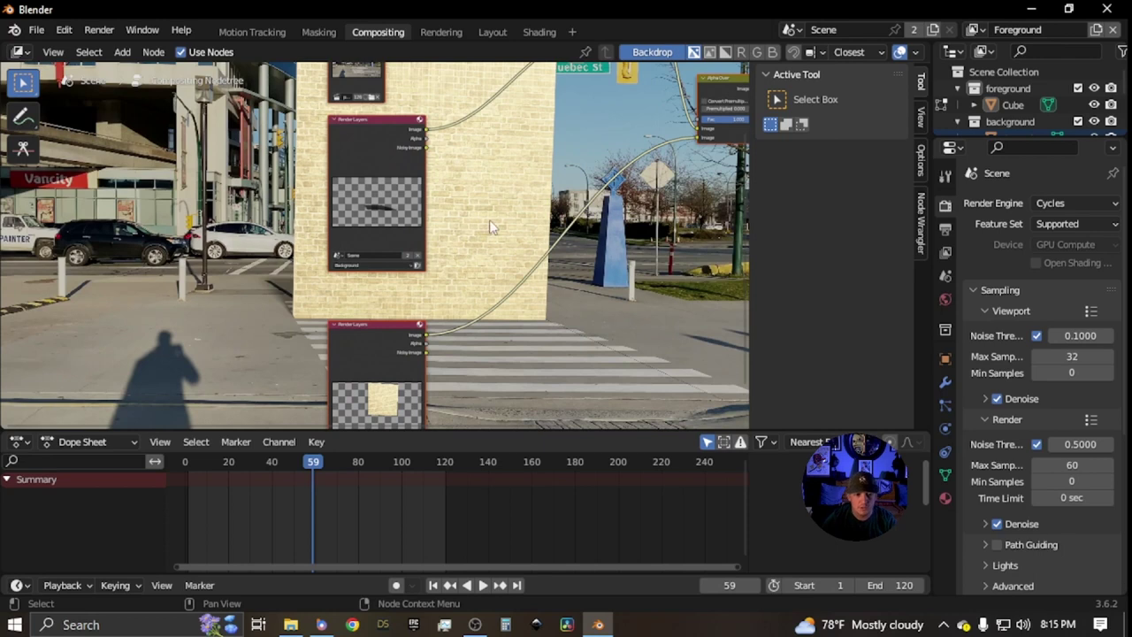
Add an RGB Curves node between the background Render Layers node and the first Alpha Over node
middle_drag(490, 227, 523, 240)
middle_drag(354, 215, 329, 240)
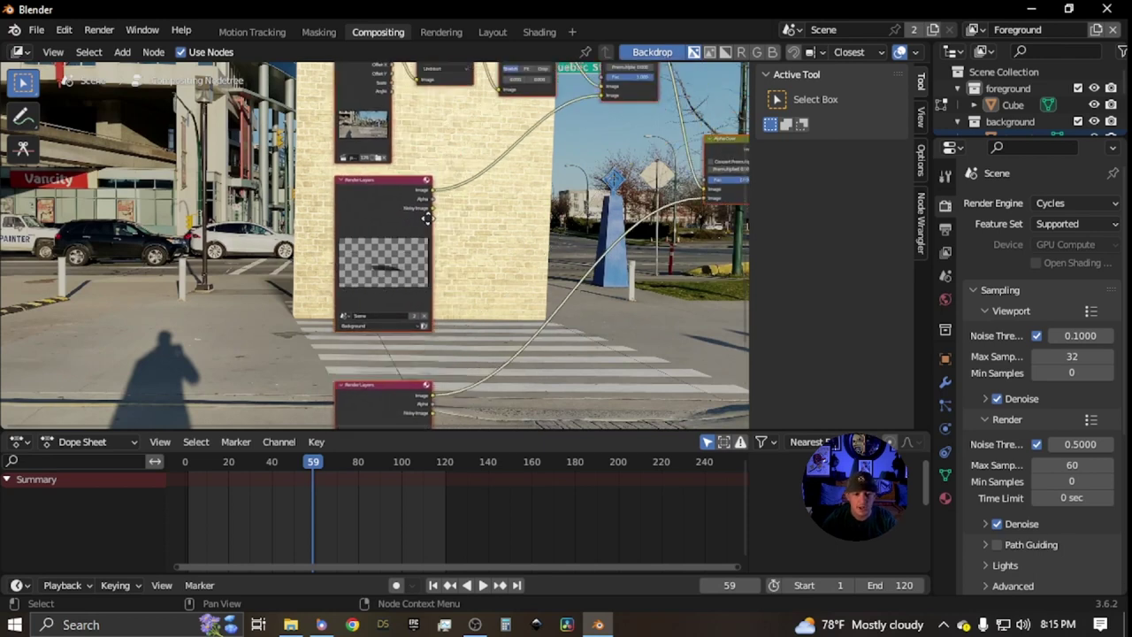
key(shift+a)
click(448, 222)
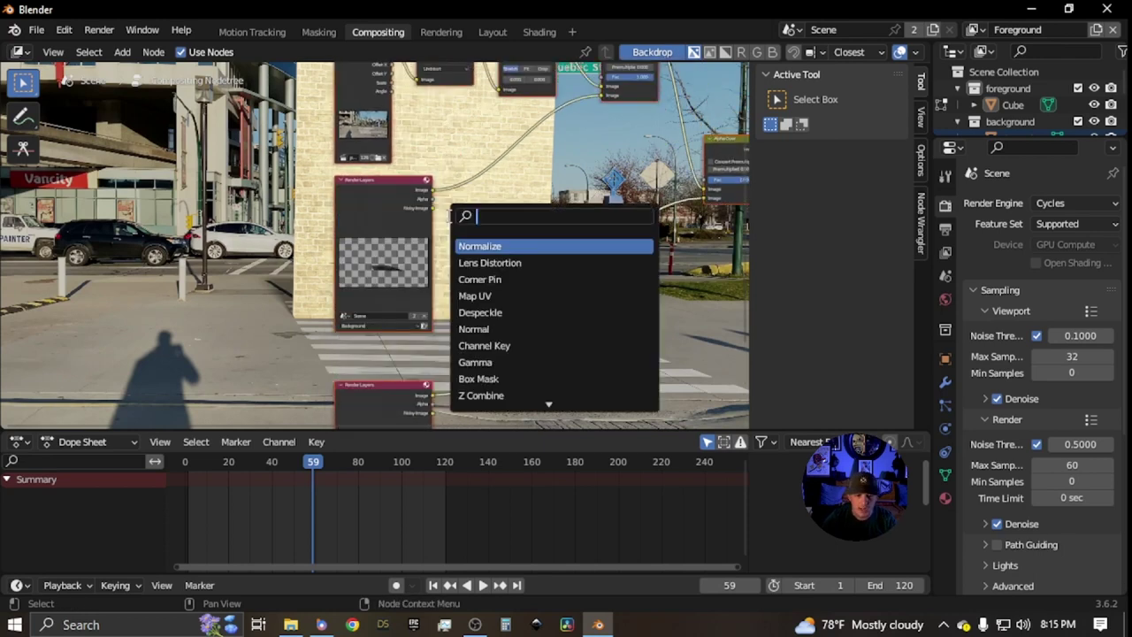
text(RH)
key(Down)
key(Down)
key(Down)
key(Down)
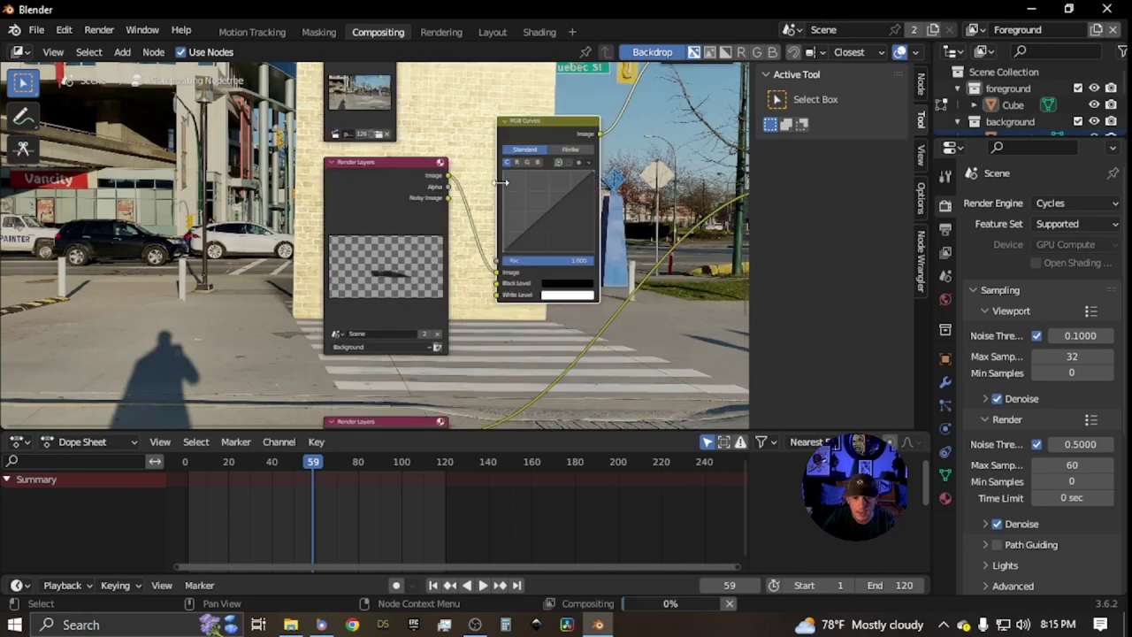
Raise the dark end of the blue channel slightly in the background layer's RGB Curves node
scroll(504, 182, up, 1)
middle_drag(526, 182, 486, 179)
scroll(486, 180, up, 1)
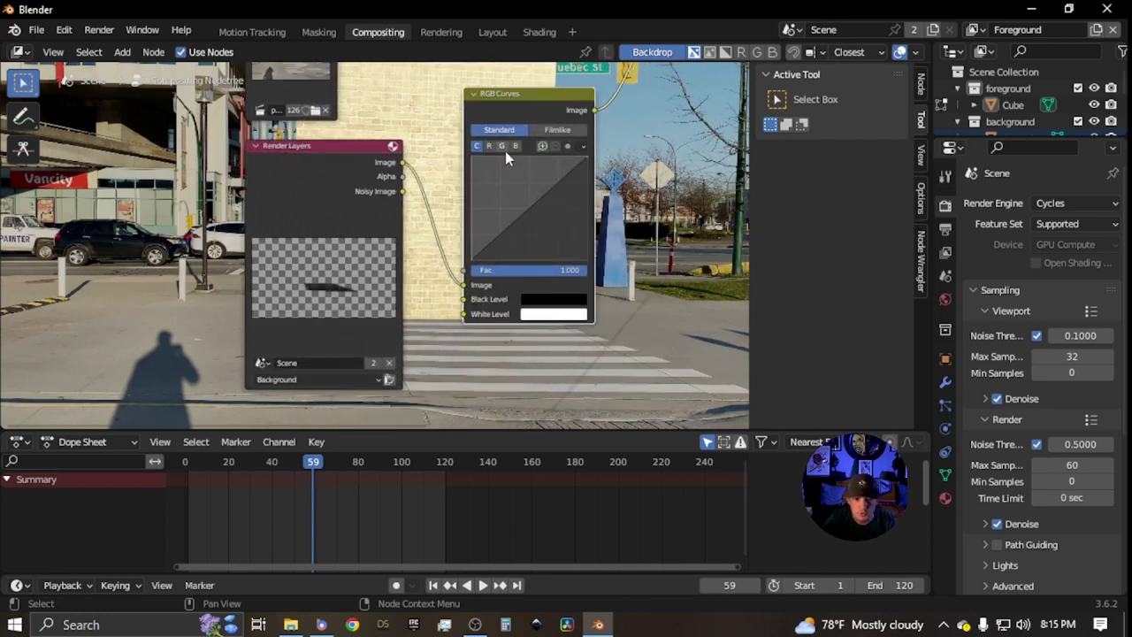
middle_drag(476, 257, 543, 239)
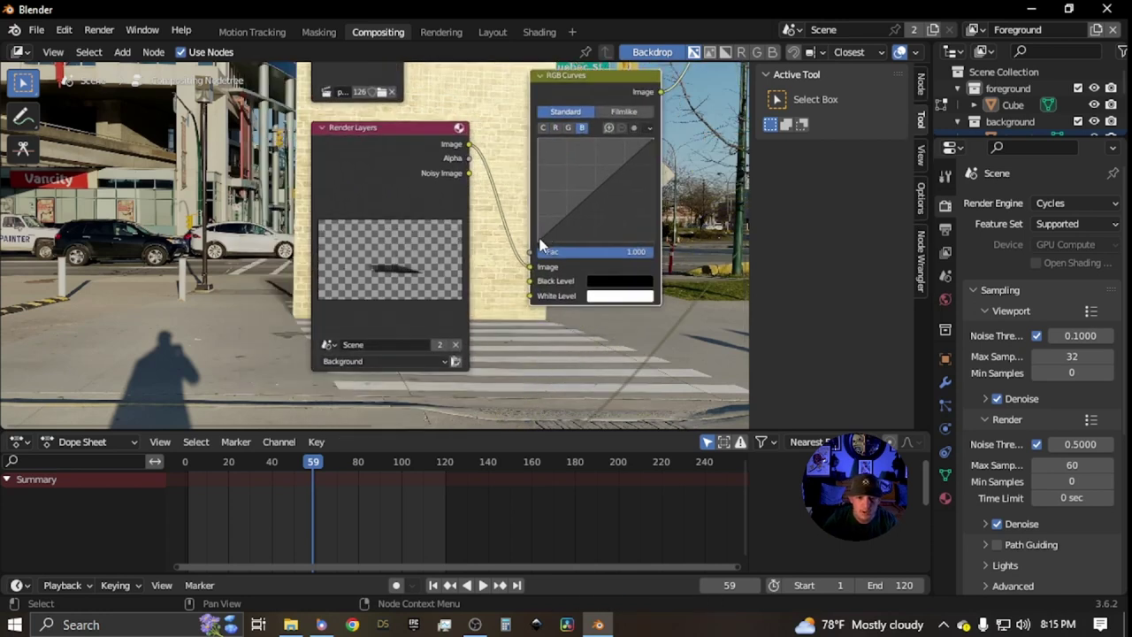
mouse_move(543, 245)
mouse_down()
mouse_move(538, 219)
mouse_move(552, 251)
mouse_up()
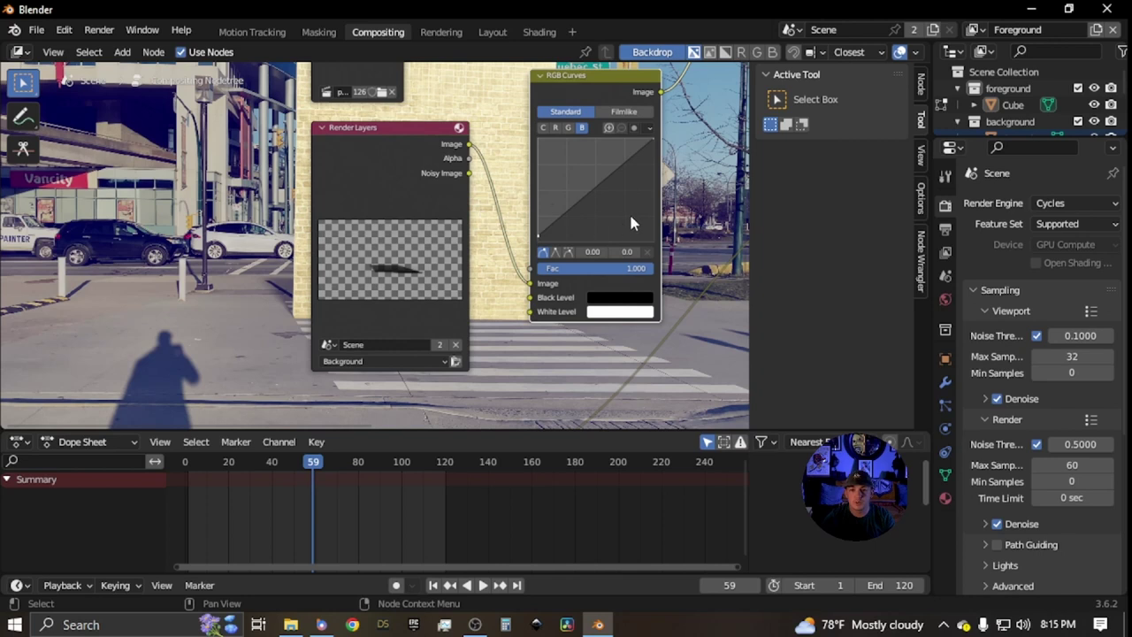
Enable Convert Premultiplied on the Alpha Over node that combines the footage with the background shadow layer
scroll(629, 211, down, 2)
middle_drag(629, 212, 510, 350)
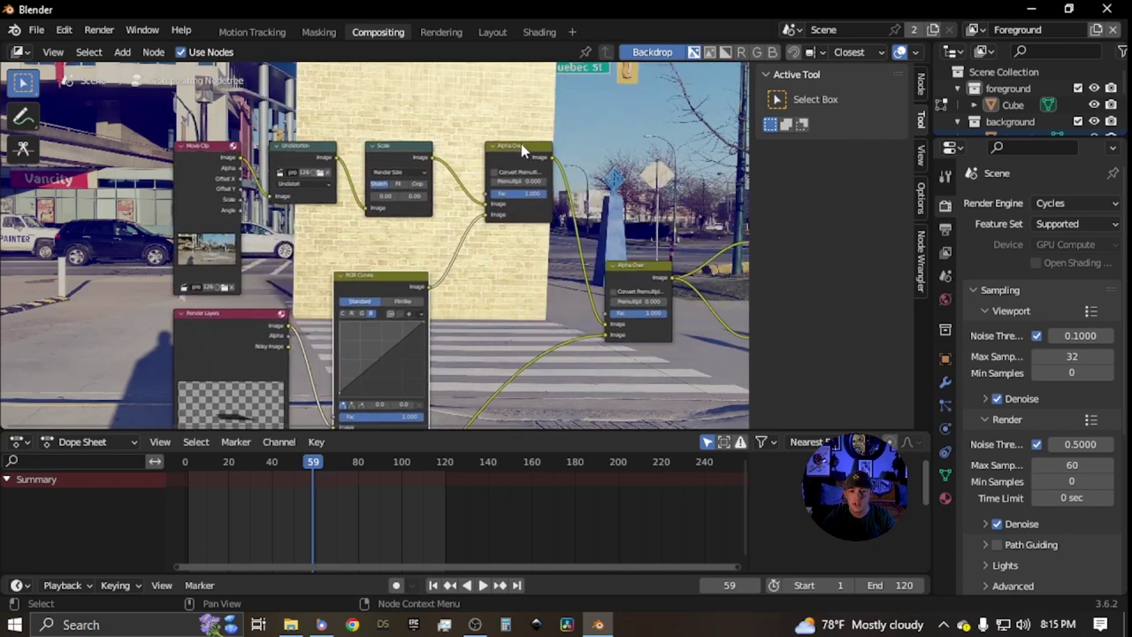
scroll(522, 150, up, 3)
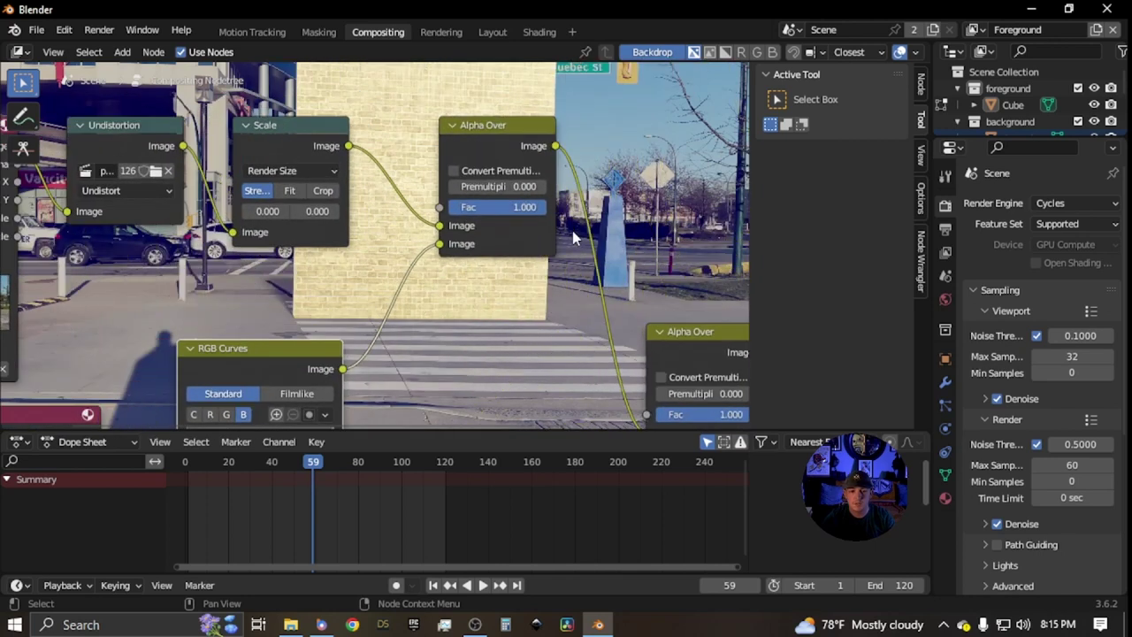
click(454, 171)
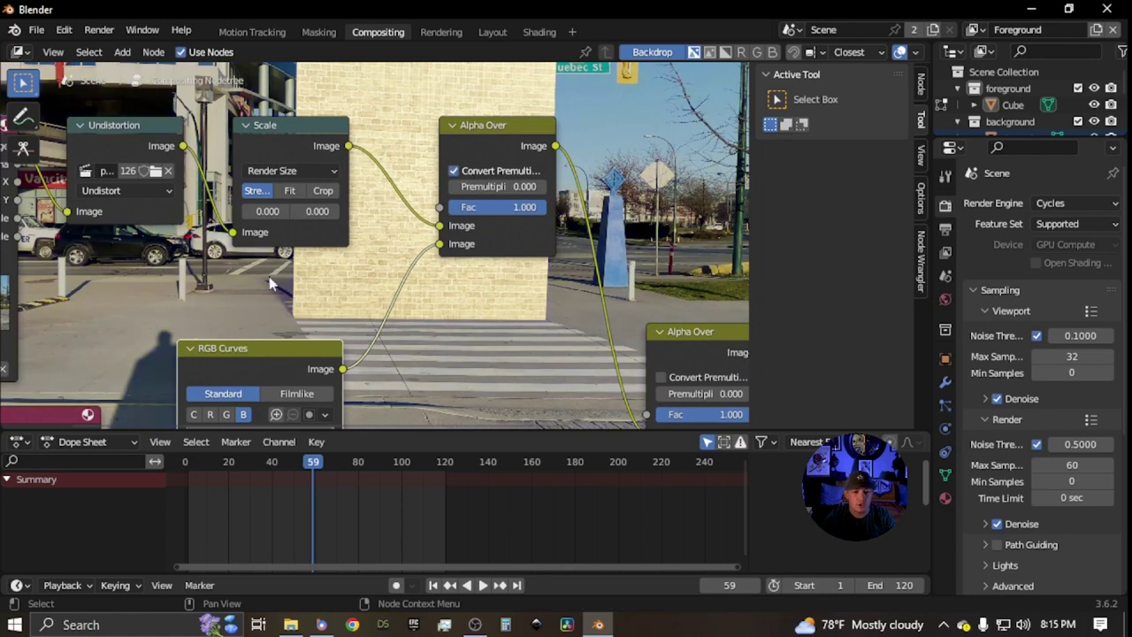
Fine-tune the shadow's blue curve and add a combined-curve point near 0.1, 0.1 in the background layer's RGB Curves
middle_drag(375, 336, 614, 182)
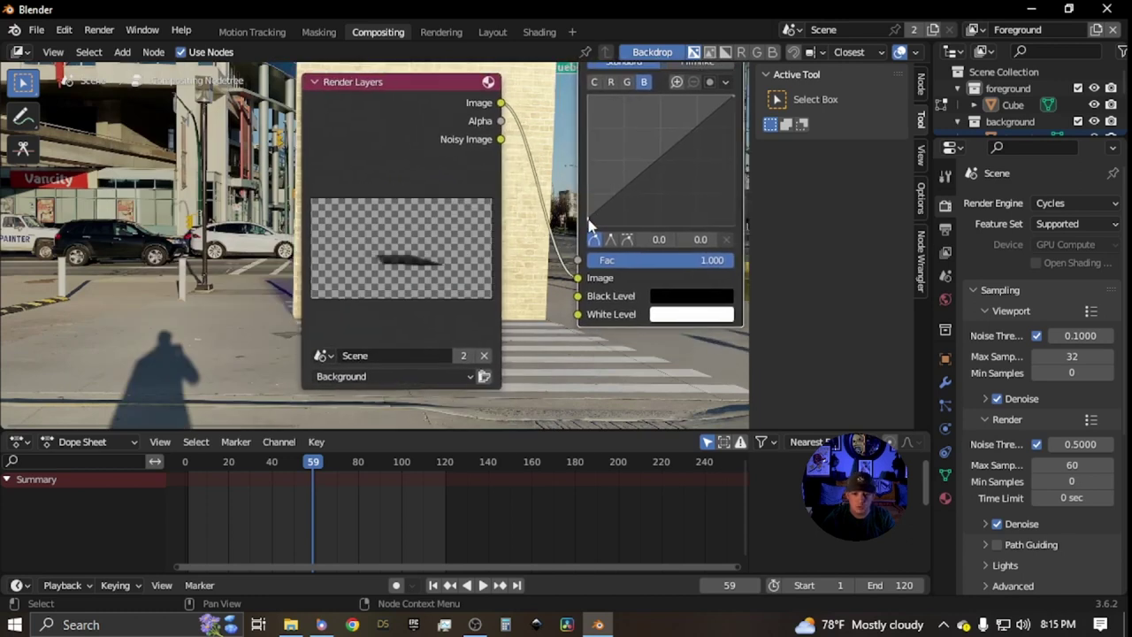
drag(589, 219, 589, 223)
scroll(559, 239, down, 1)
scroll(518, 280, down, 10)
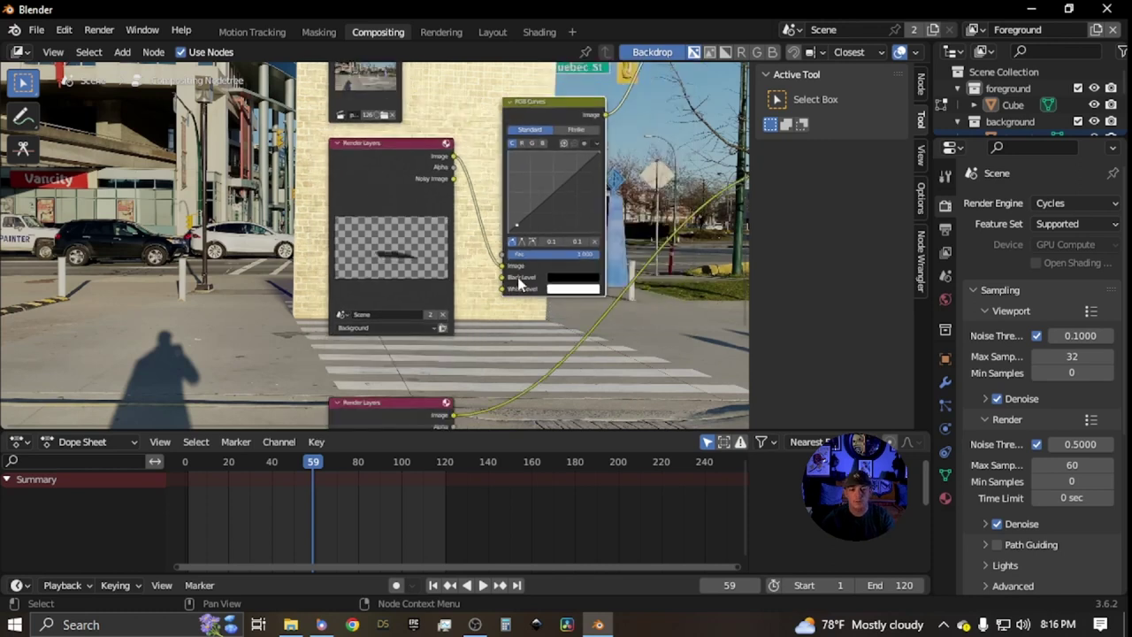
Duplicate the RGB Curves node and insert the copy between the foreground Render Layers and the second Alpha Over
middle_drag(485, 322, 379, 304)
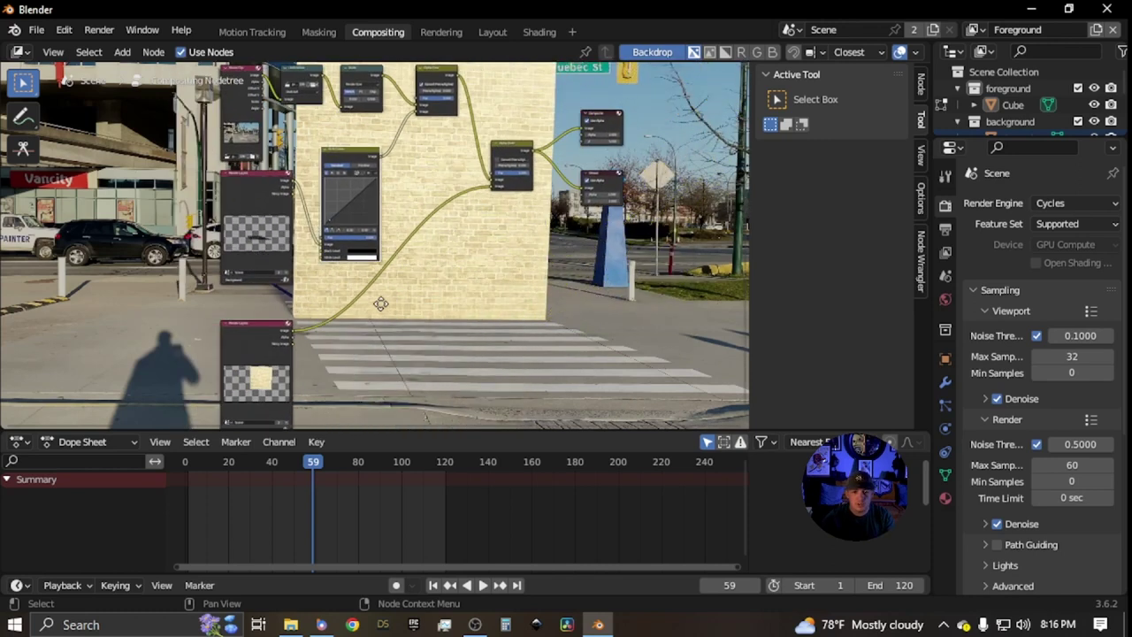
key(shift+d)
click(450, 227)
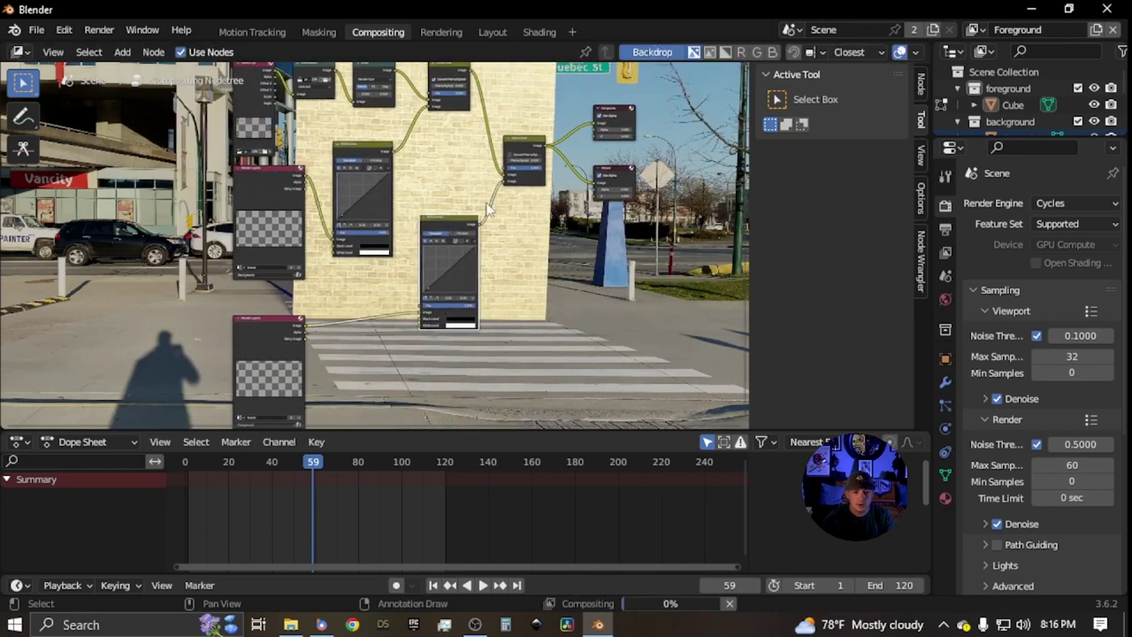
Enable Convert Premultiplied on the second Alpha Over node and reset the duplicated RGB Curves node to its defaults
scroll(443, 323, up, 1)
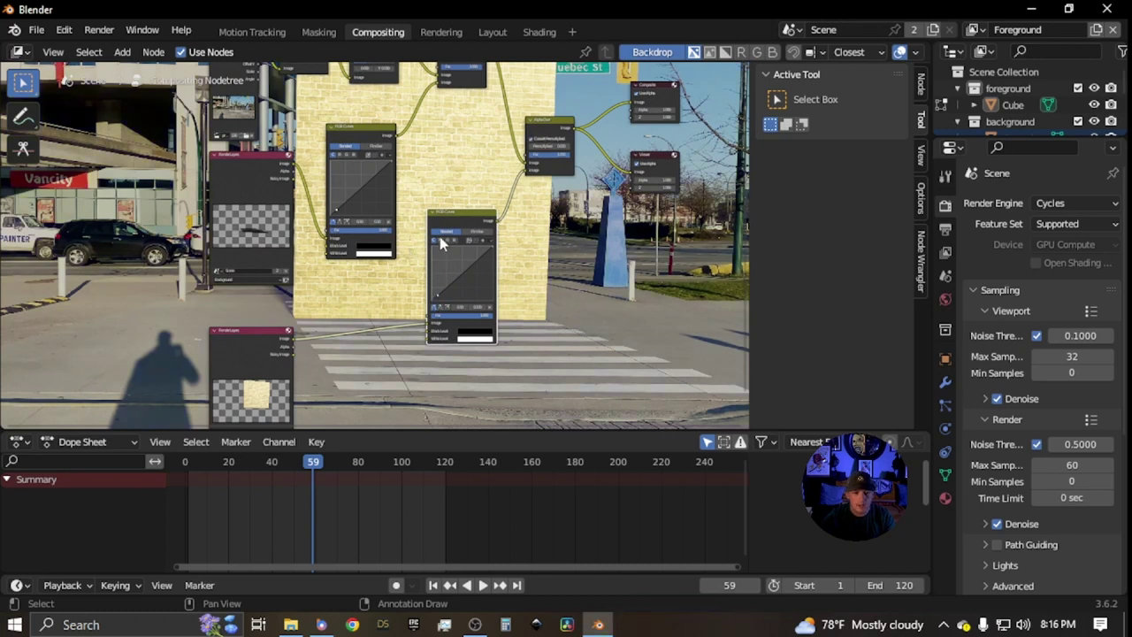
key(BackSpace)
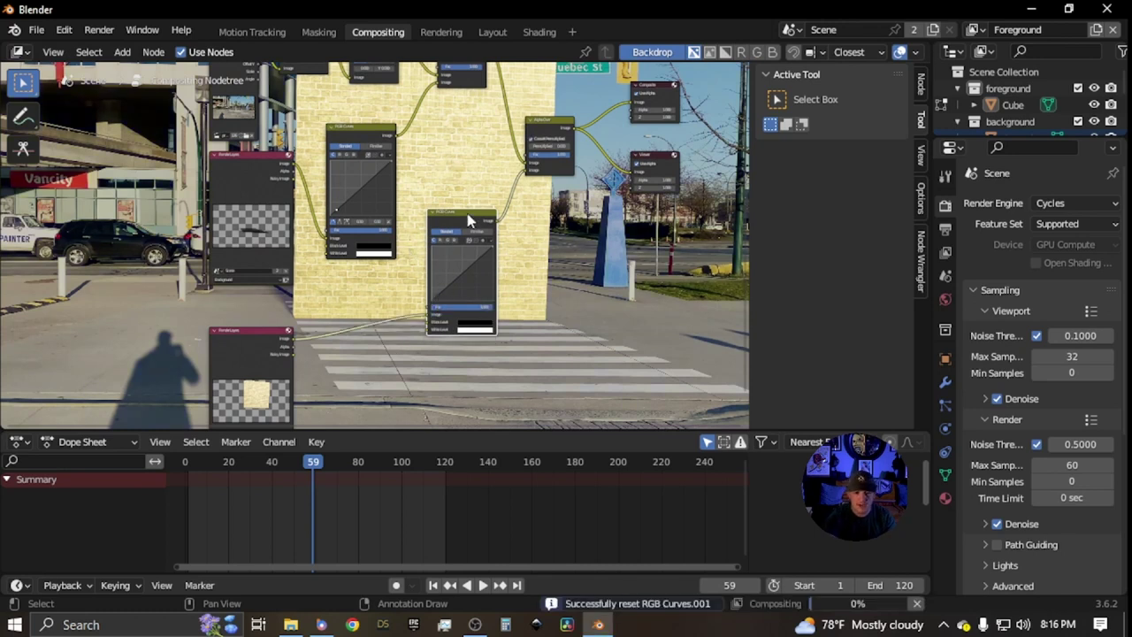
scroll(463, 256, up, 1)
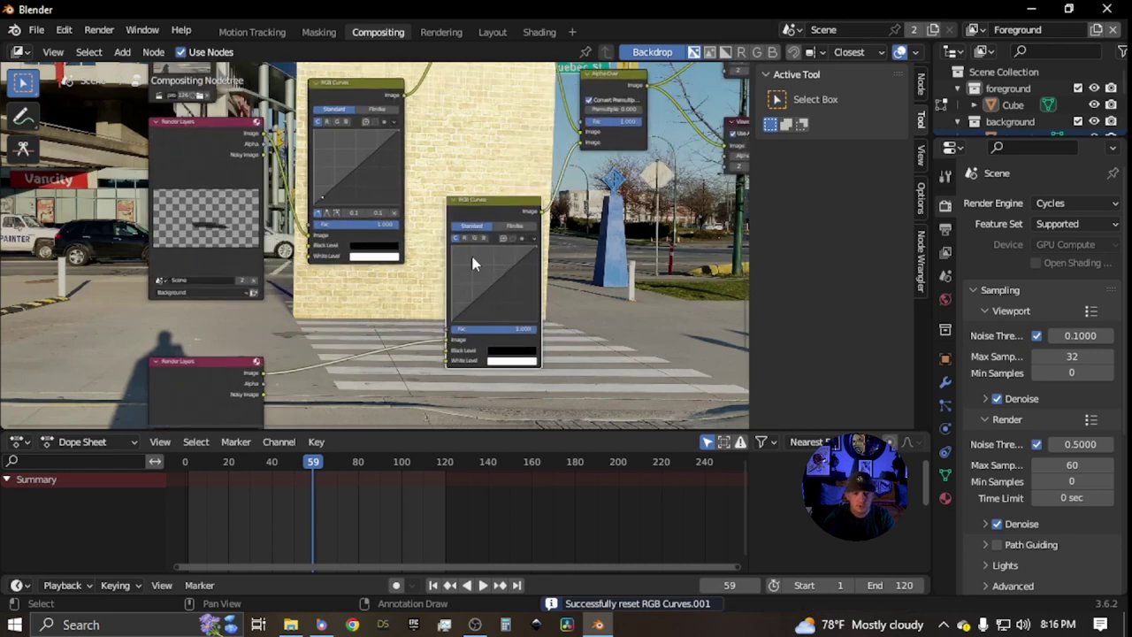
Darken the foreground layer's RGB Curves by lowering the curve's dark end and adding an upper point near 0.7, 0.6
drag(467, 304, 463, 321)
scroll(183, 231, down, 2)
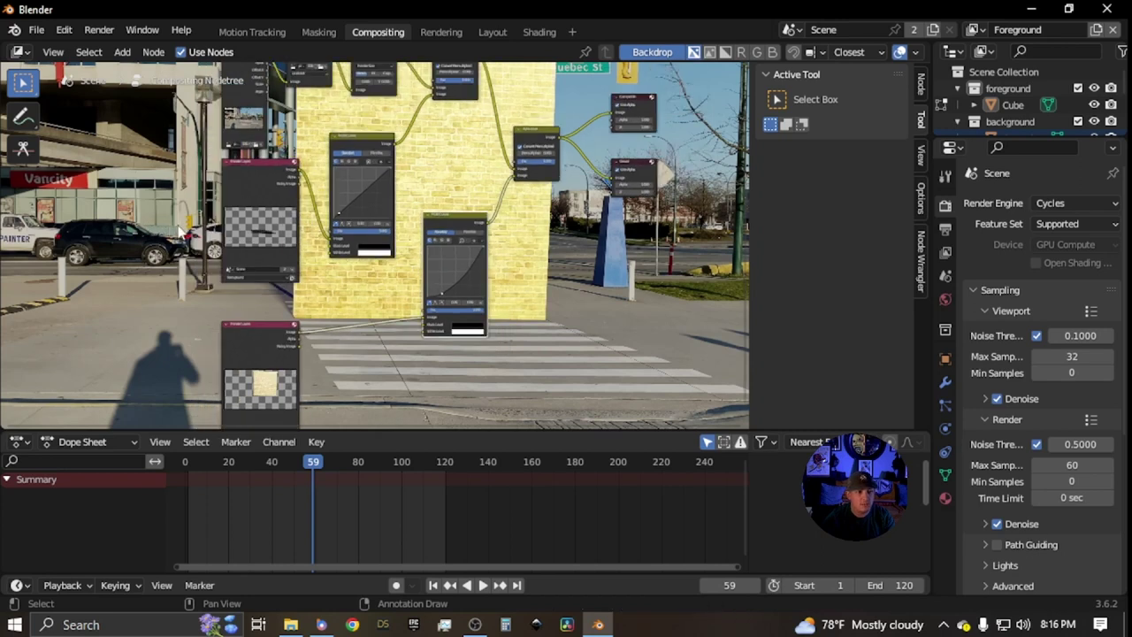
scroll(182, 228, down, 2)
middle_drag(194, 238, 251, 254)
key(v)
key(v)
scroll(216, 195, up, 3)
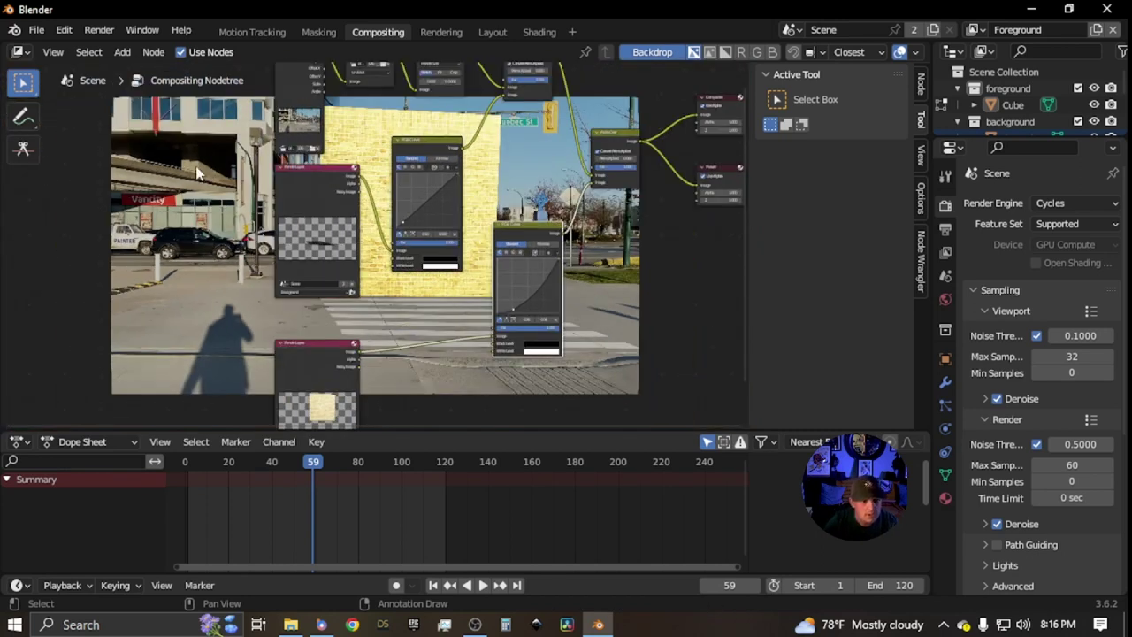
scroll(210, 187, down, 2)
scroll(307, 232, up, 3)
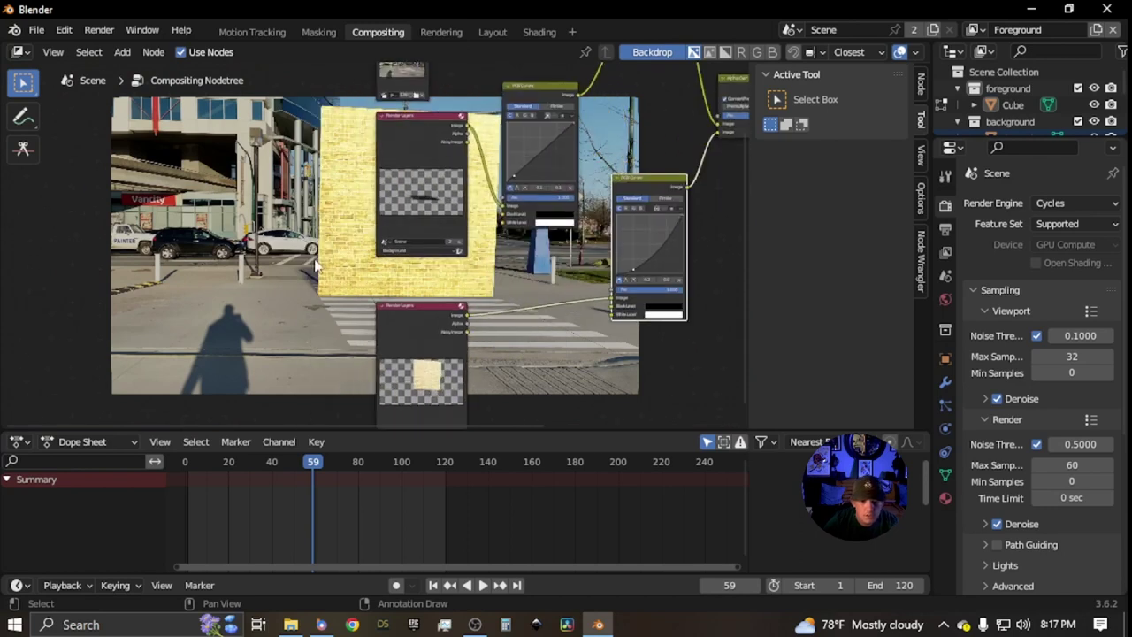
drag(629, 258, 659, 217)
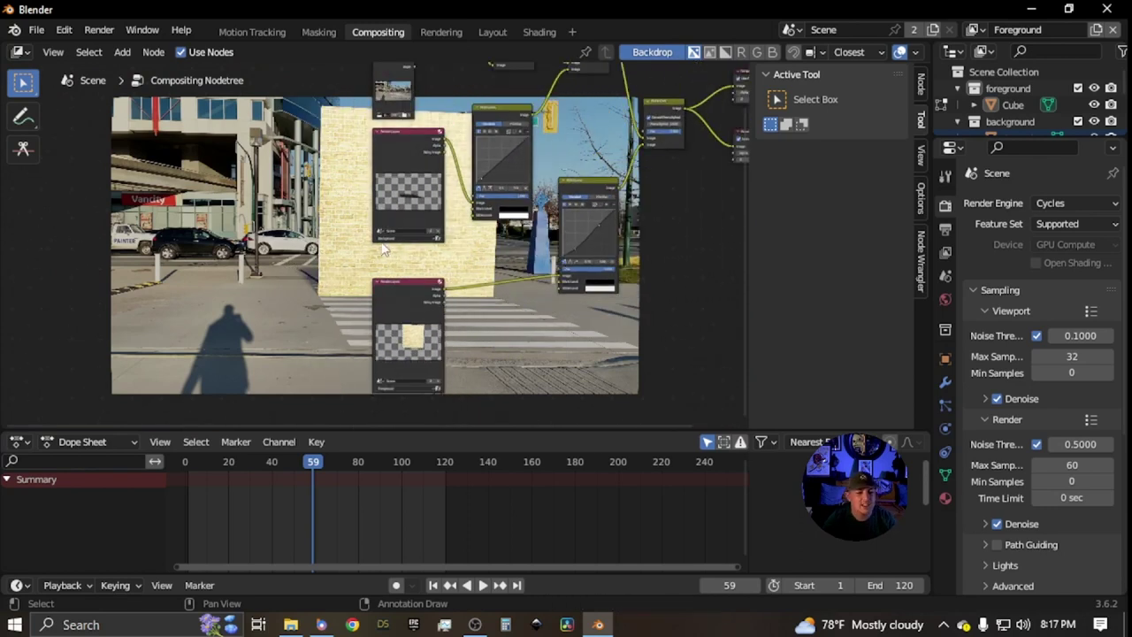
scroll(307, 252, up, 2)
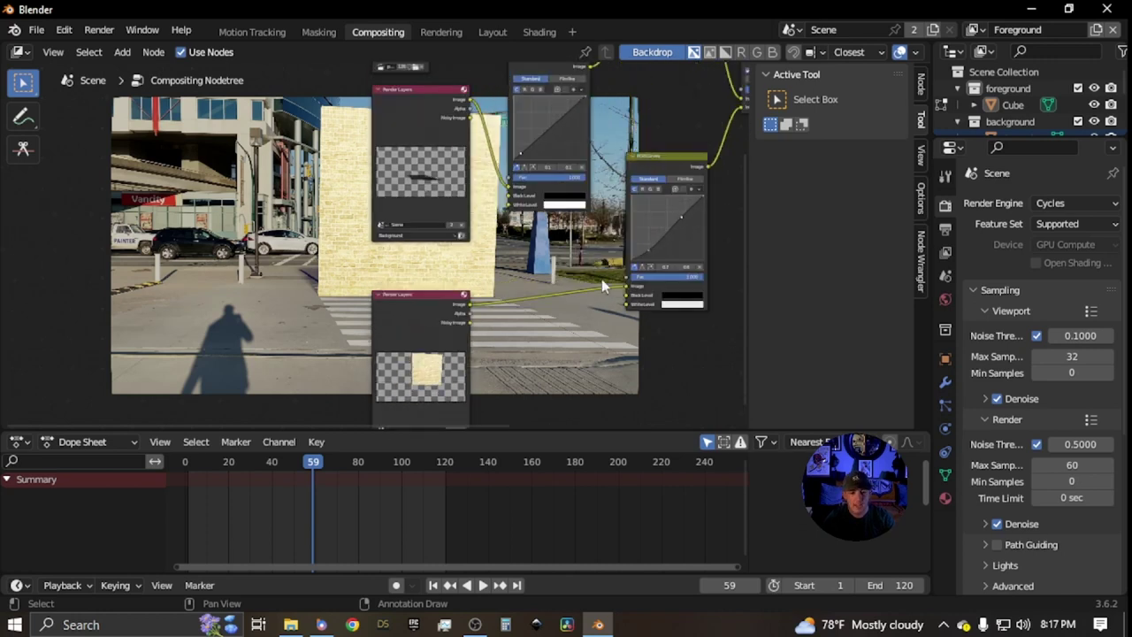
Insert a Hue/Saturation/Value node between each layer's RGB Curves node and its Alpha Over node
scroll(593, 230, down, 3)
key(shift+a)
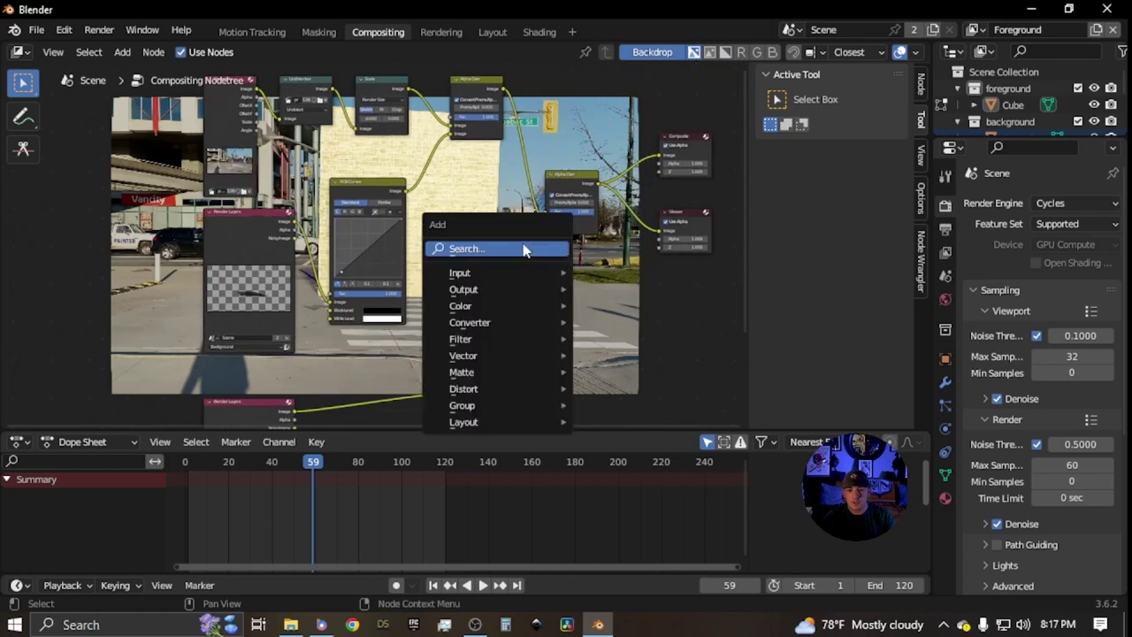
click(522, 244)
text(HU)
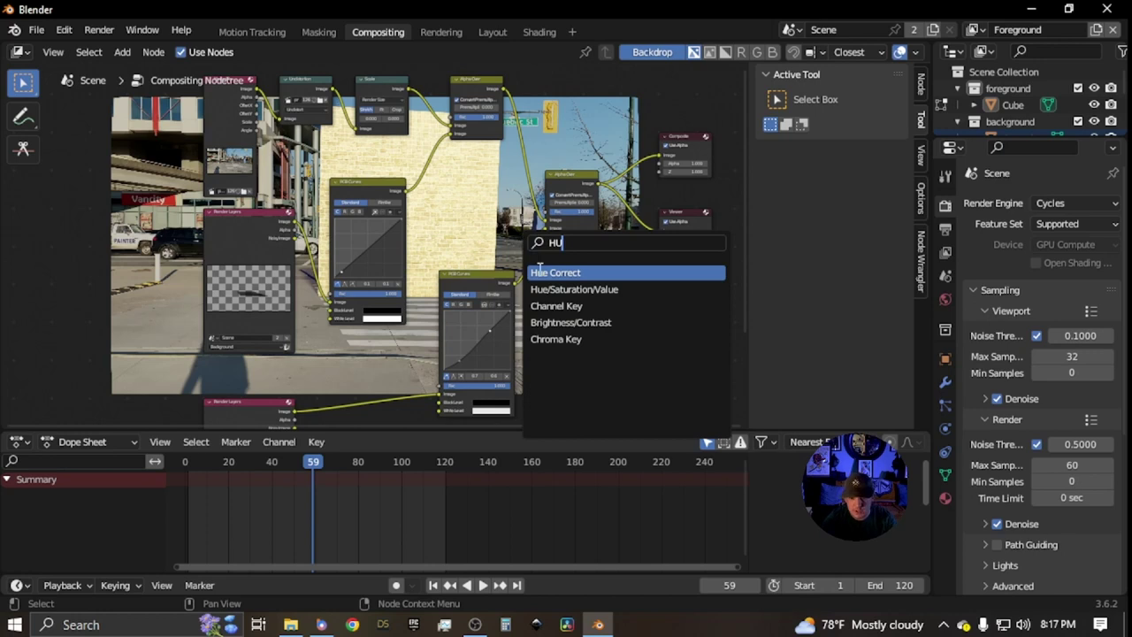
click(541, 272)
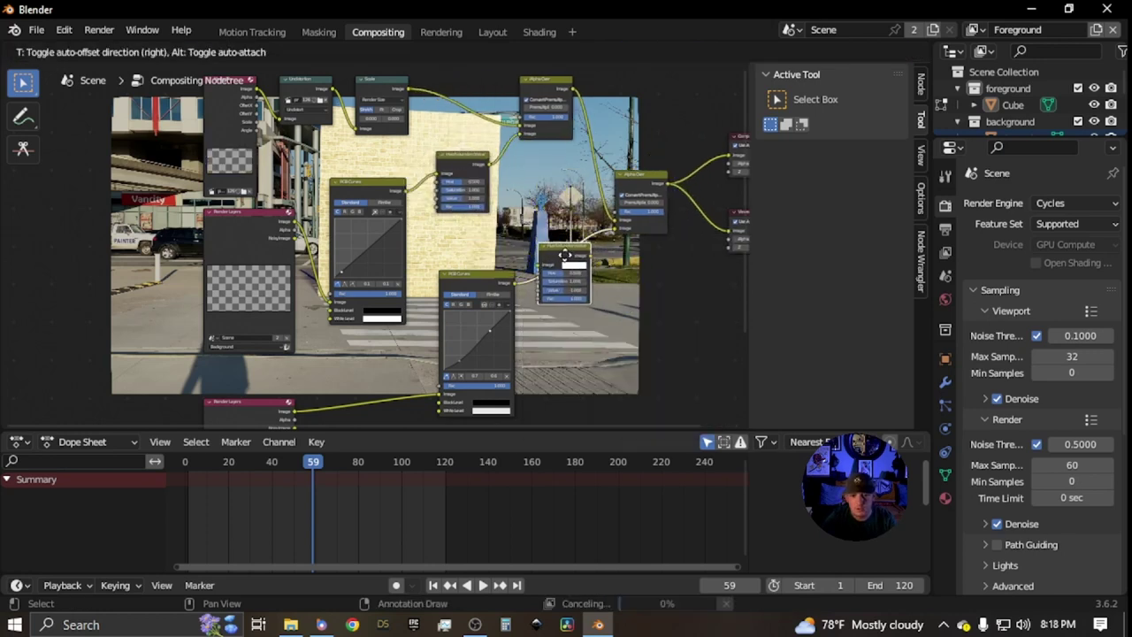
click(572, 252)
Lower the background shadow layer's Hue/Saturation/Value node to saturation 0.817 and value 0.967
middle_drag(377, 236, 325, 249)
scroll(397, 248, up, 5)
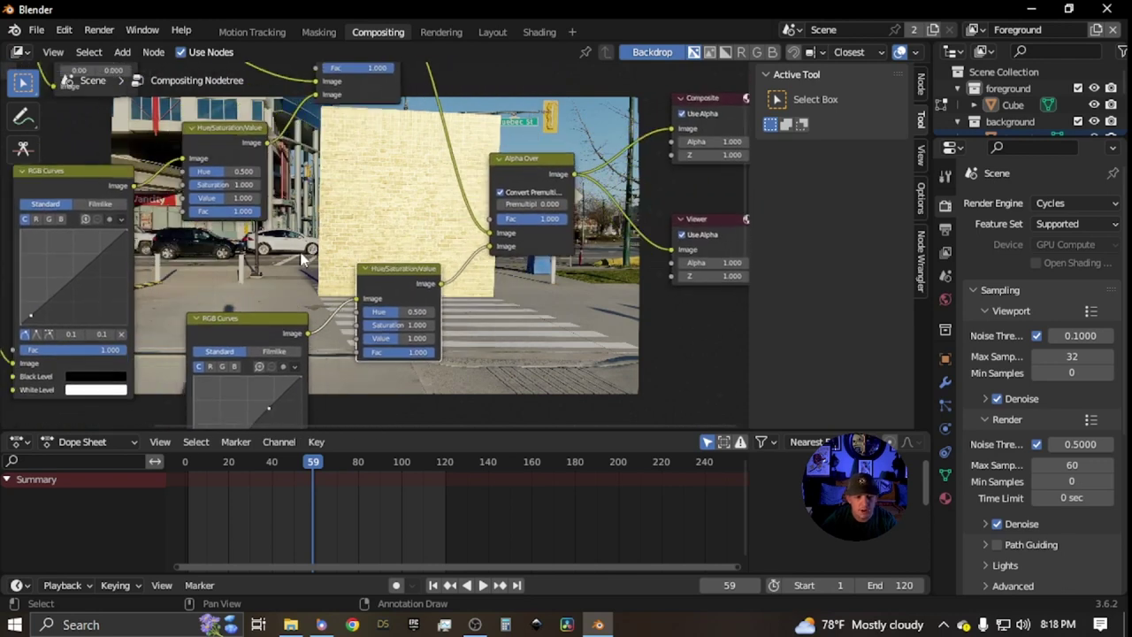
scroll(301, 260, up, 1)
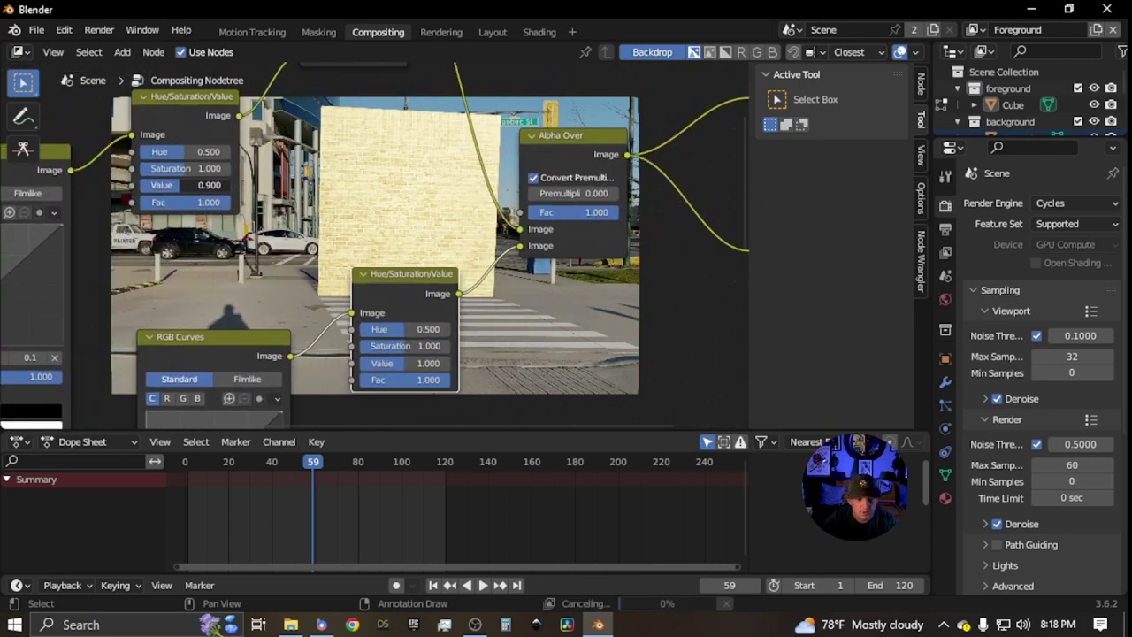
drag(212, 185, 188, 189)
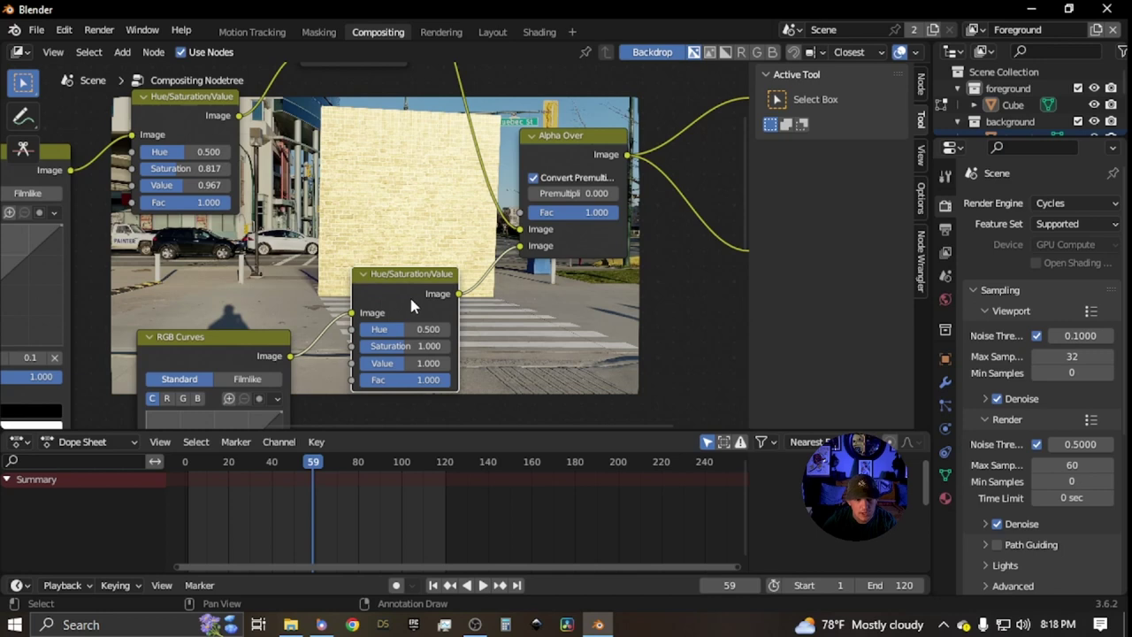
Set the saturation of the foreground layer's Hue/Saturation/Value node to 0.75
middle_drag(410, 305, 340, 248)
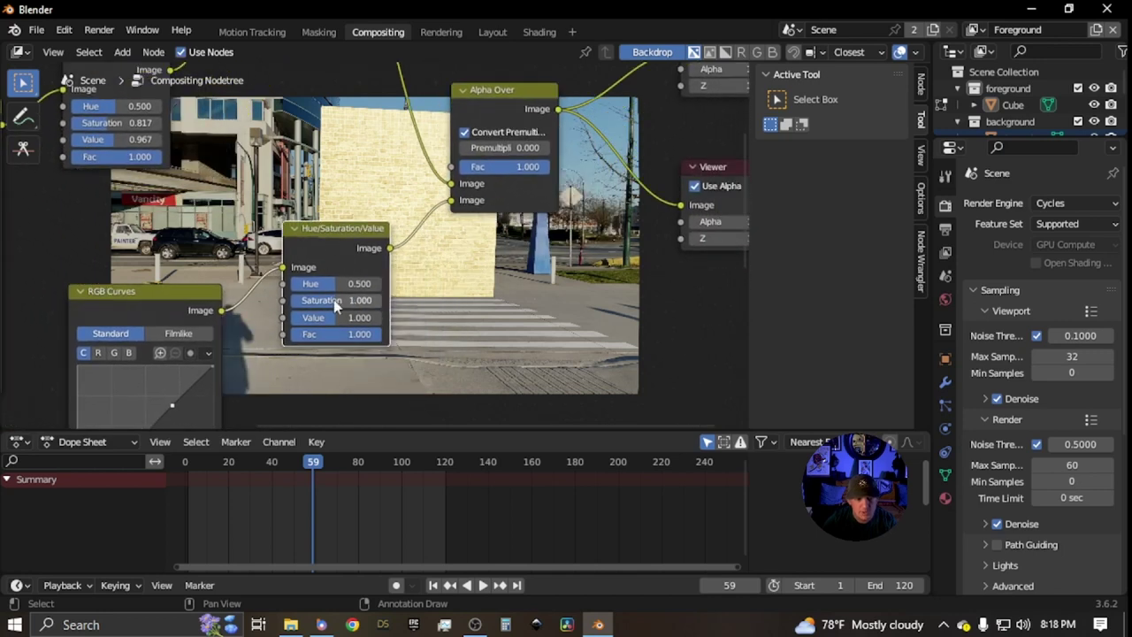
middle_drag(337, 304, 211, 254)
click(213, 250)
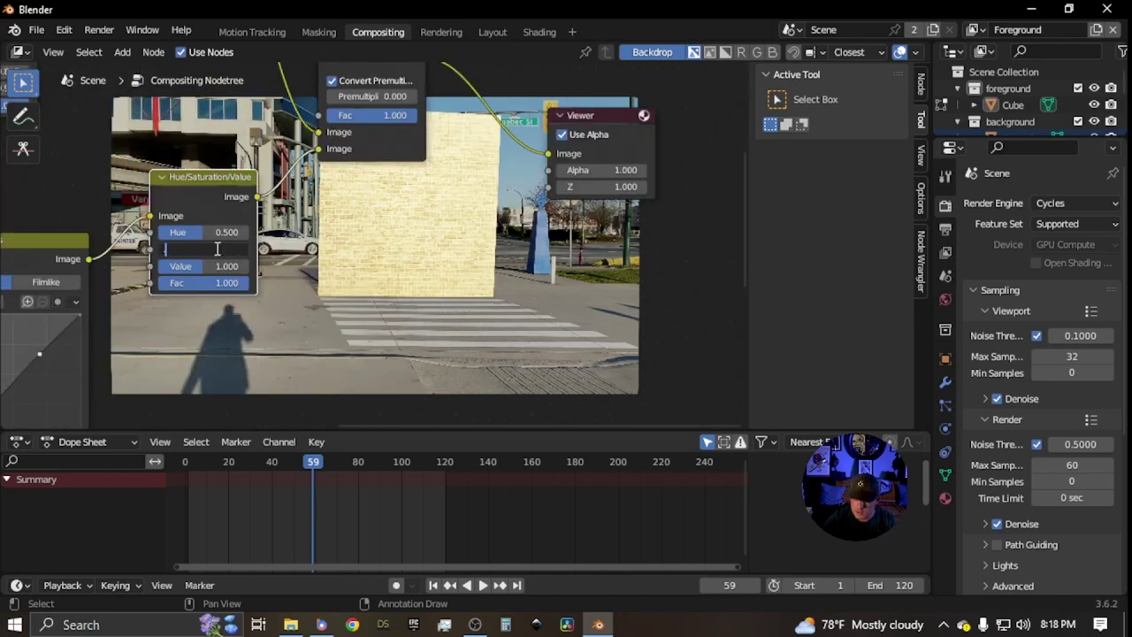
text(.75)
key(Return)
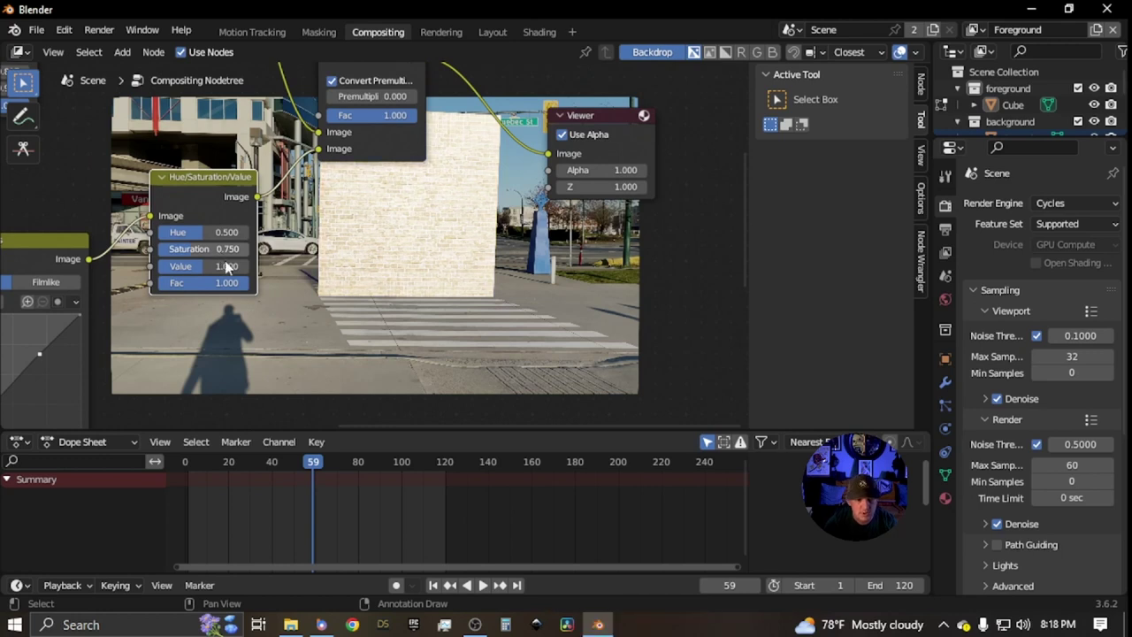
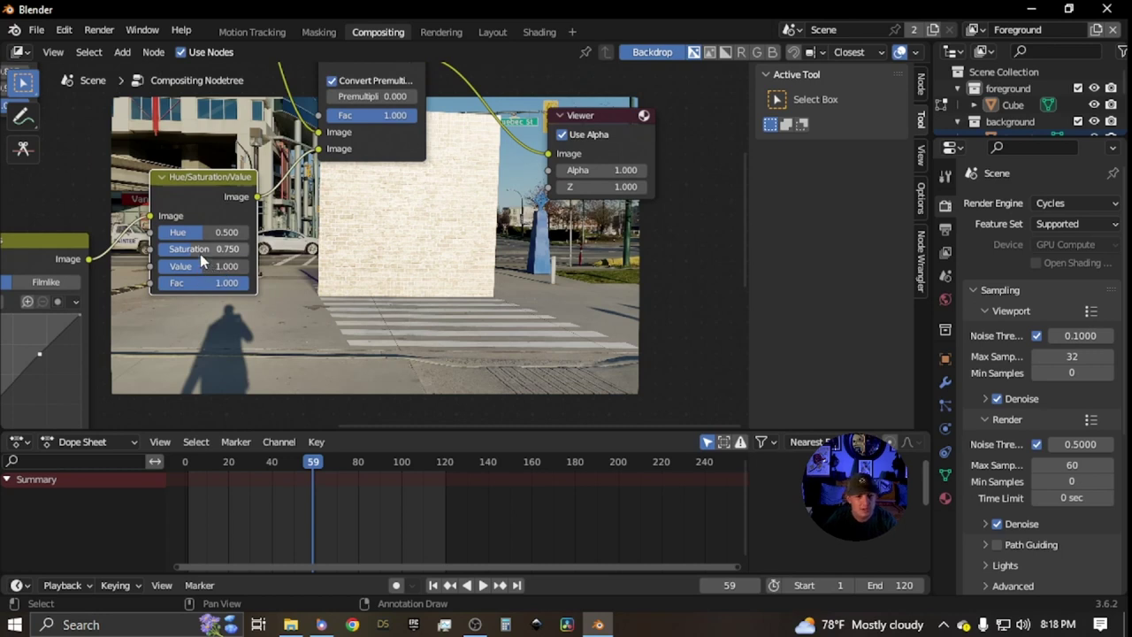
Set the foreground Hue/Saturation/Value node's value to about 0.767 and its saturation to 0.8
drag(205, 265, 200, 271)
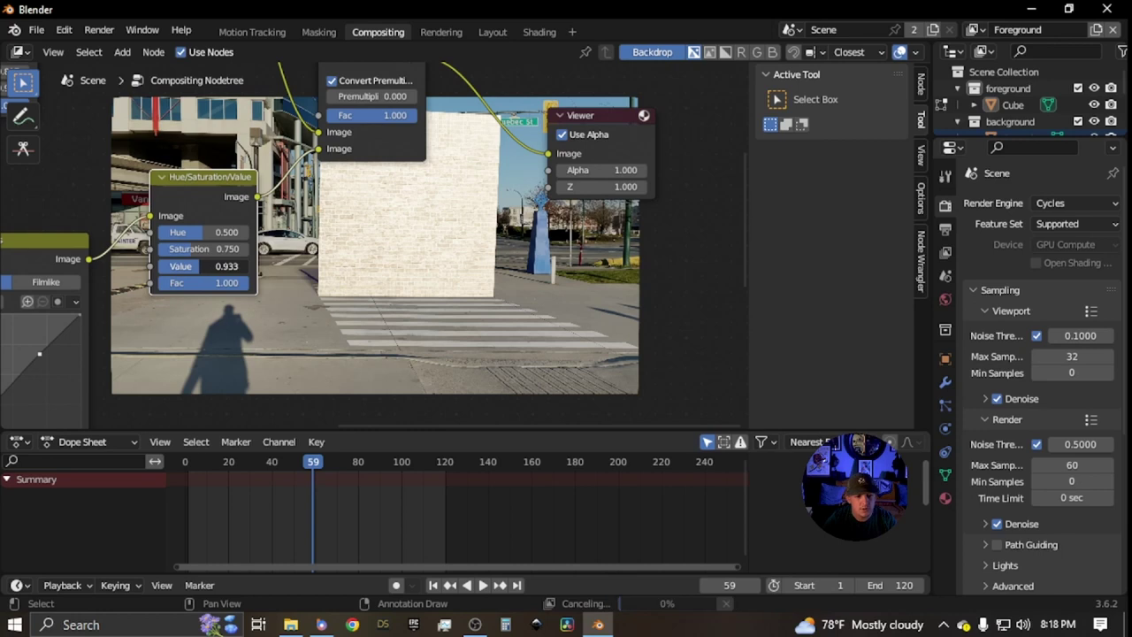
click(200, 249)
text(.8)
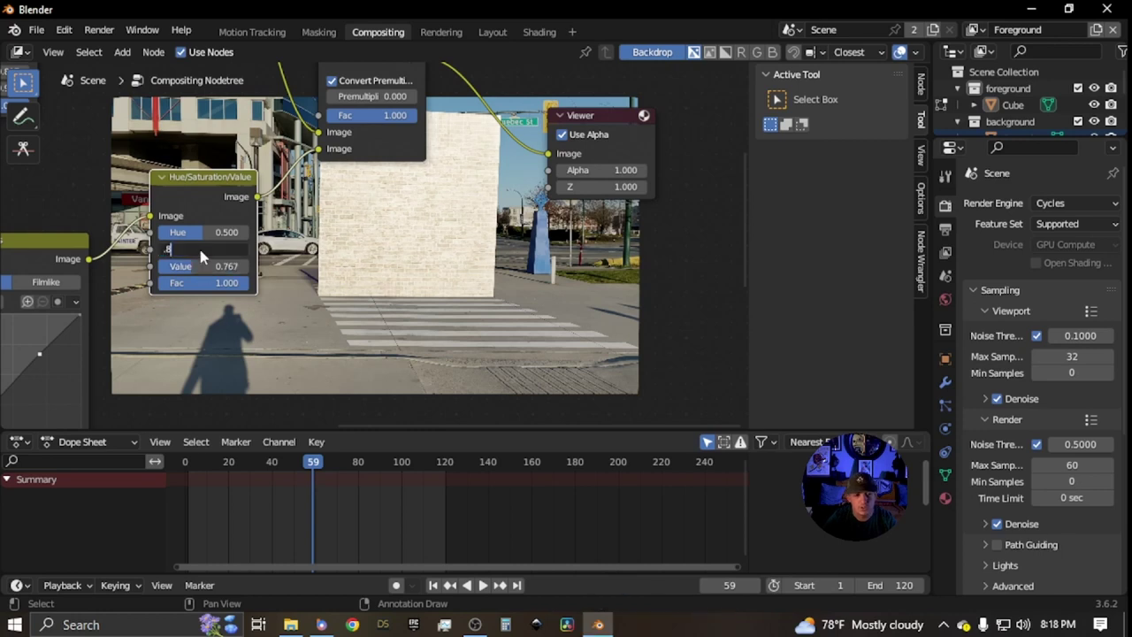
key(Return)
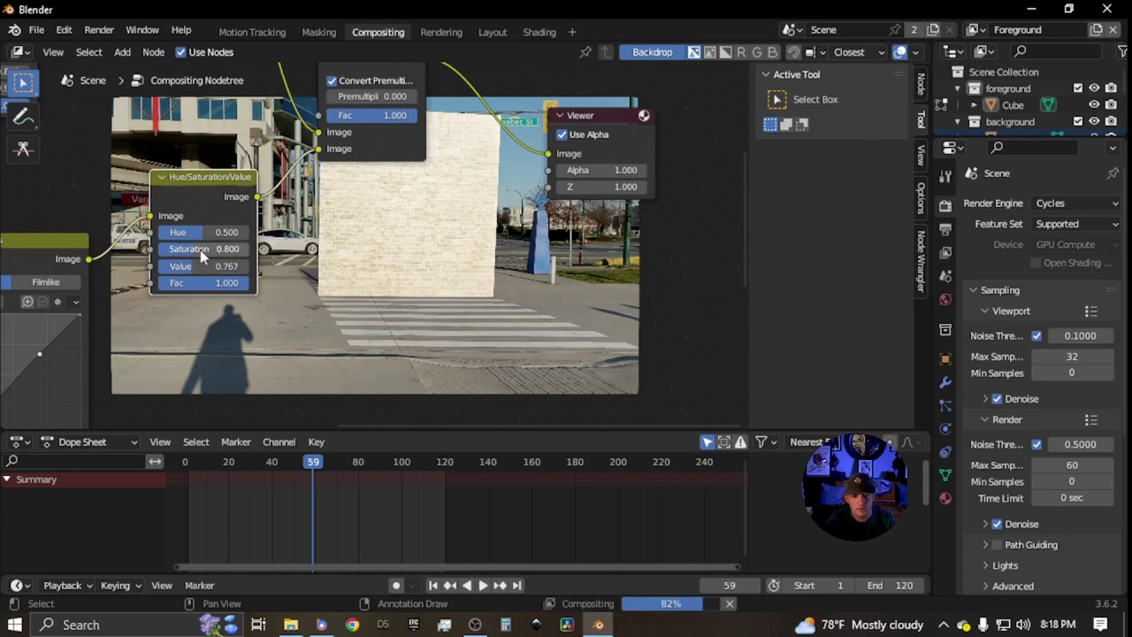
Darken the brick cube further by reducing the foreground Hue/Saturation/Value node's value to 0.333
scroll(307, 290, down, 6)
middle_drag(345, 289, 254, 150)
scroll(287, 190, up, 2)
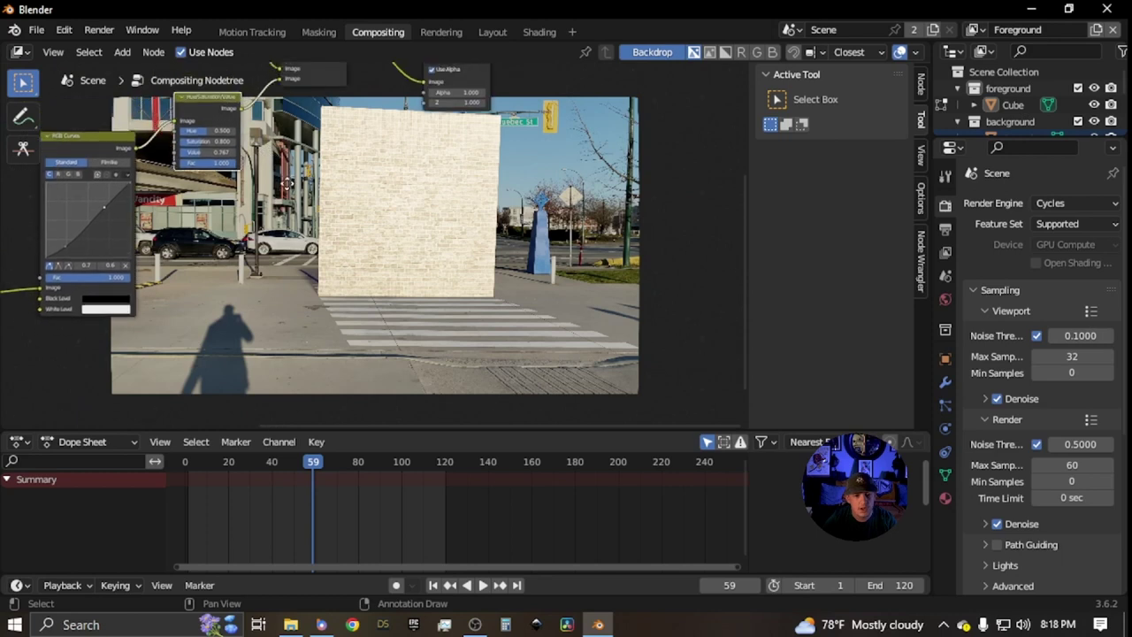
middle_drag(287, 190, 297, 227)
drag(168, 164, 149, 164)
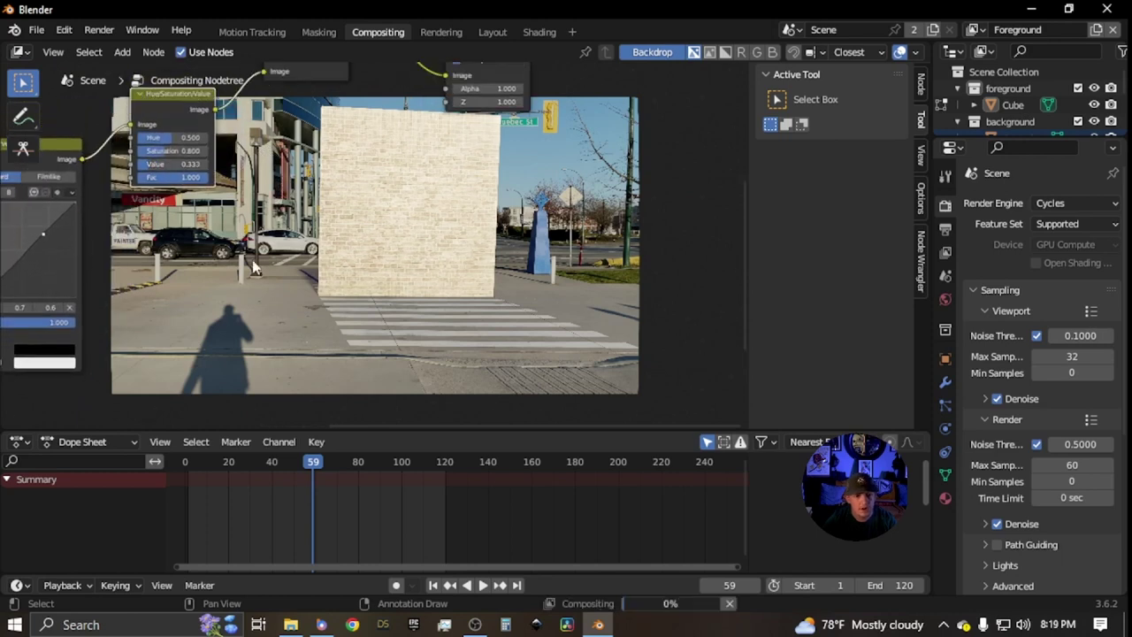
scroll(303, 280, down, 5)
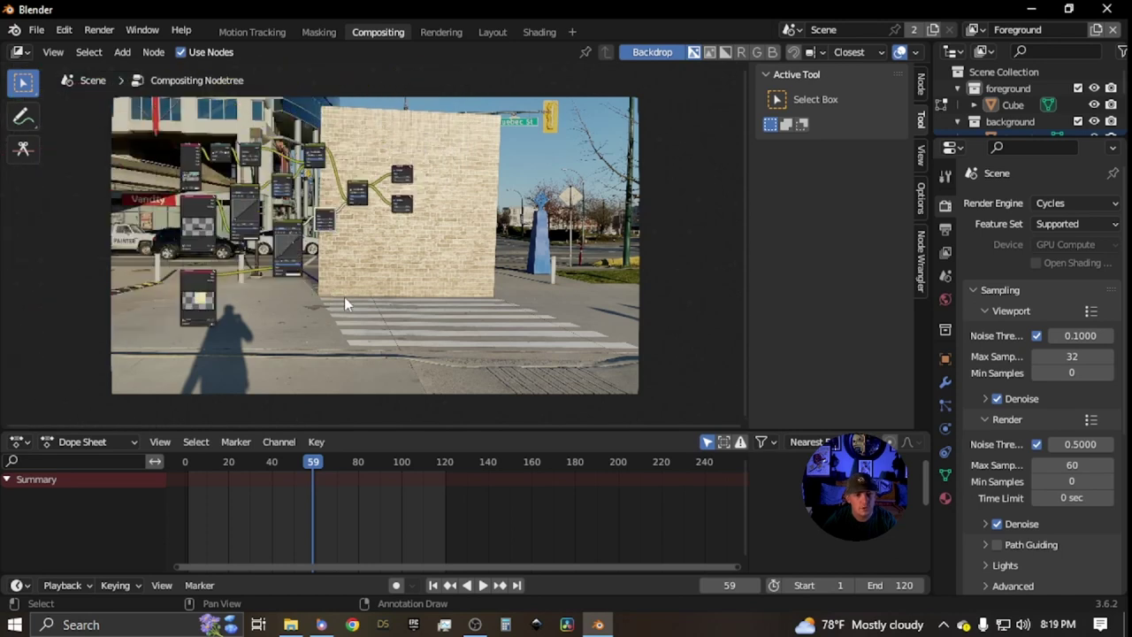